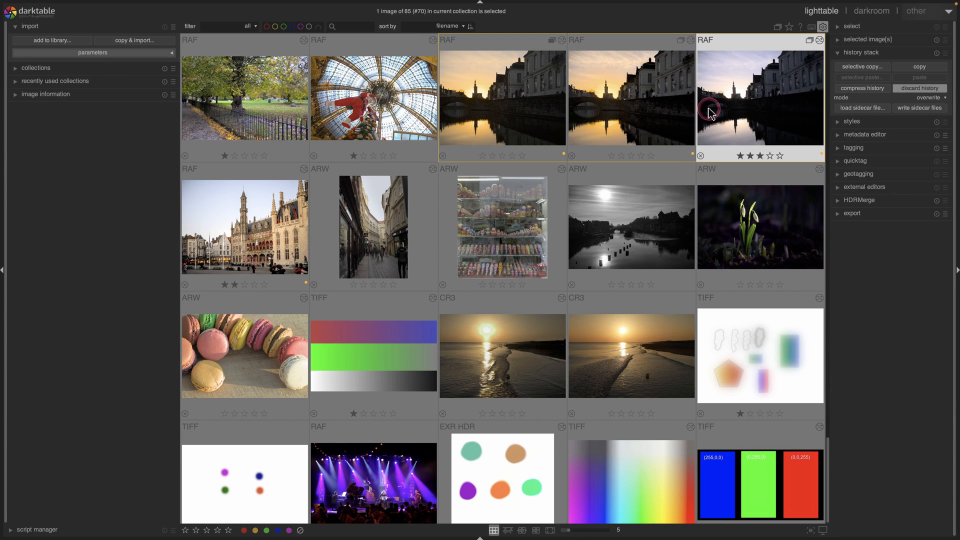
Open the three-star canal sunset photo in the darkroom and clear its existing diffuse or sharpen snapshot
{"action": "double_click", "coordinate": [744, 111]}
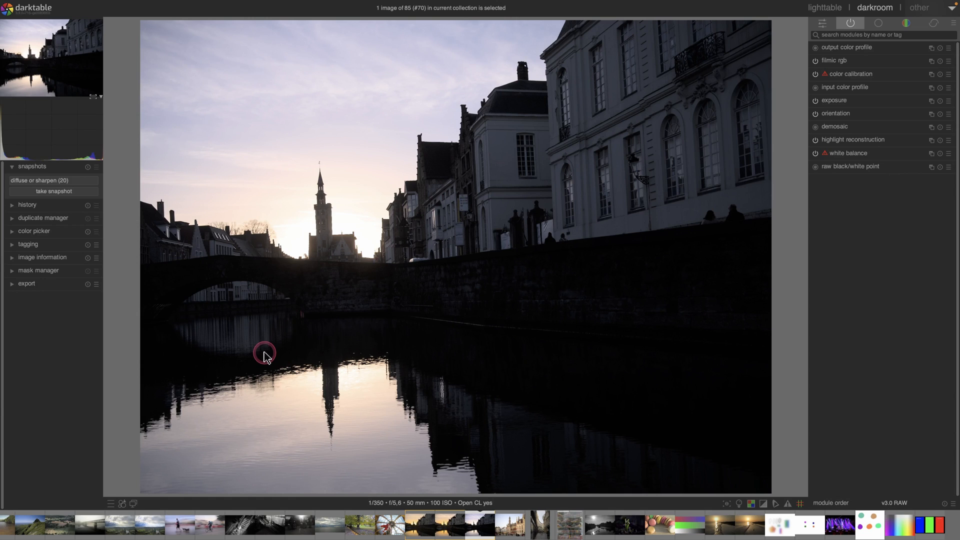
{"action": "left_click", "coordinate": [40, 183]}
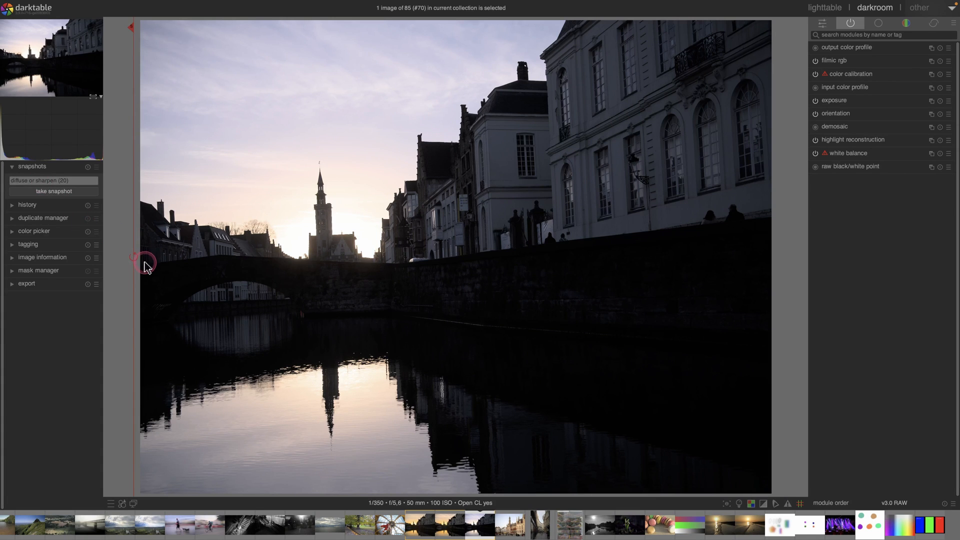
{"action": "left_click_drag", "start_coordinate": [154, 280], "coordinate": [125, 278]}
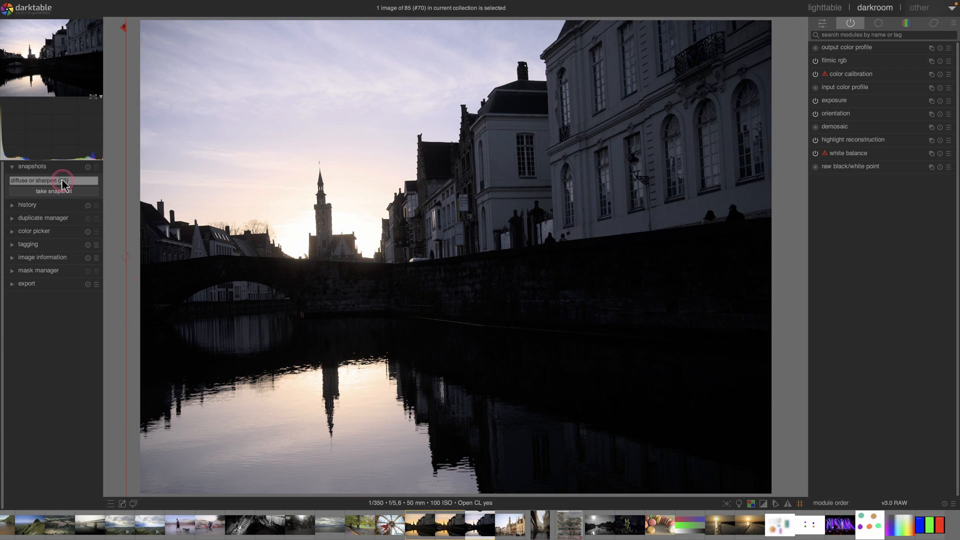
{"action": "left_click", "coordinate": [87, 167]}
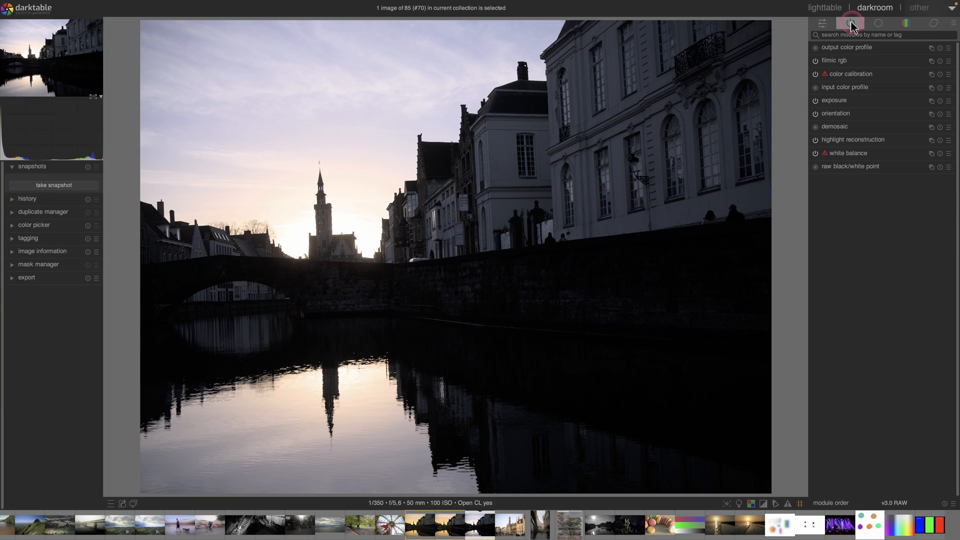
Examine the white balance settings among the photo's active modules
{"action": "left_click", "coordinate": [878, 23]}
{"action": "left_click", "coordinate": [850, 24]}
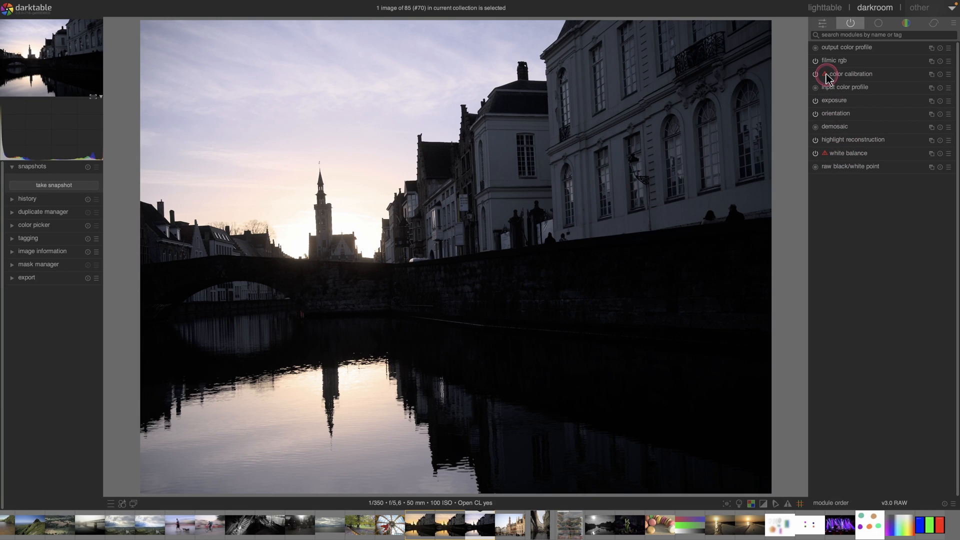
{"action": "left_click", "coordinate": [852, 154]}
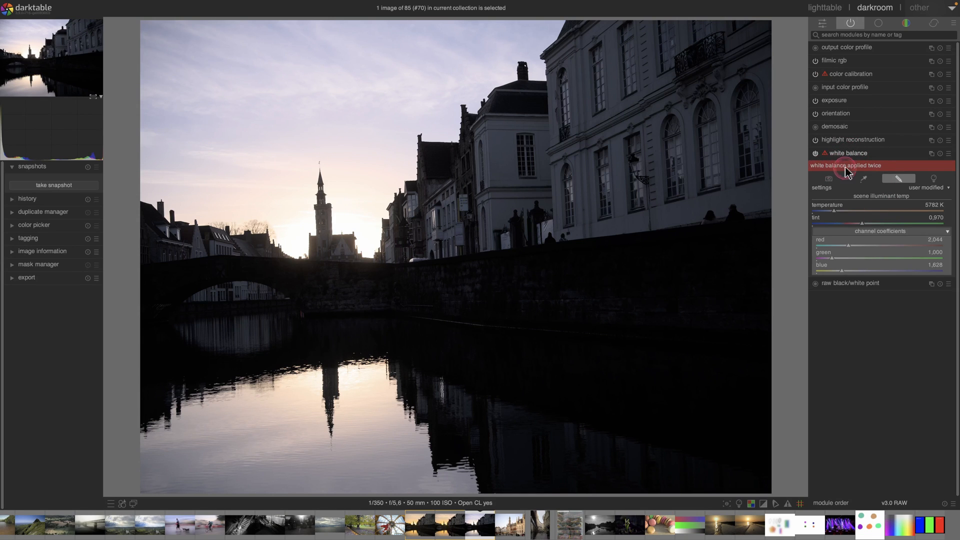
{"action": "mouse_move", "coordinate": [880, 172]}
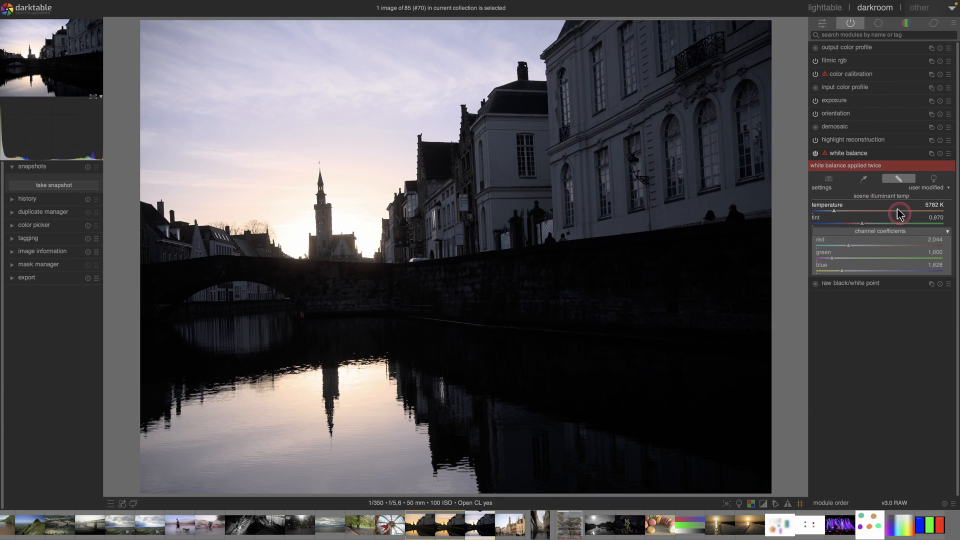
{"action": "left_click", "coordinate": [850, 153]}
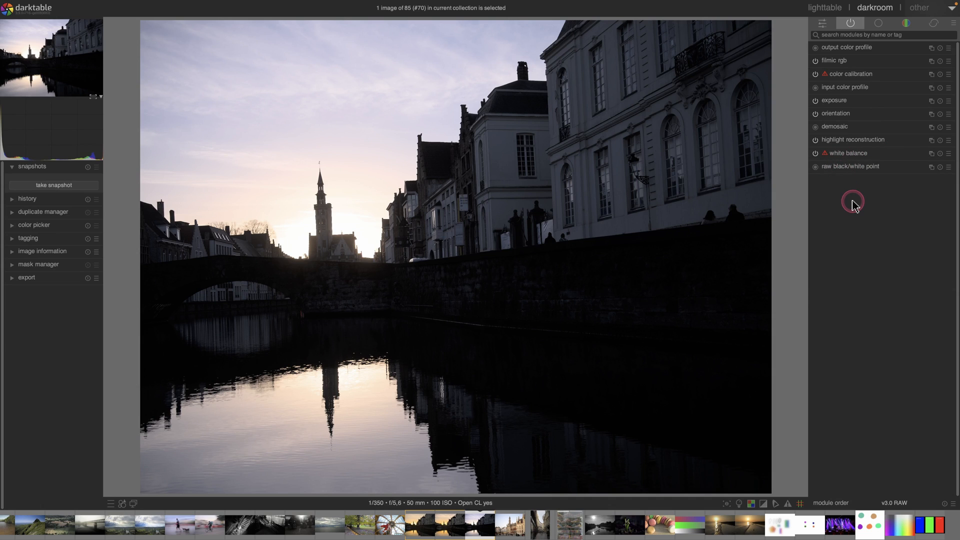
{"action": "left_click", "coordinate": [850, 153]}
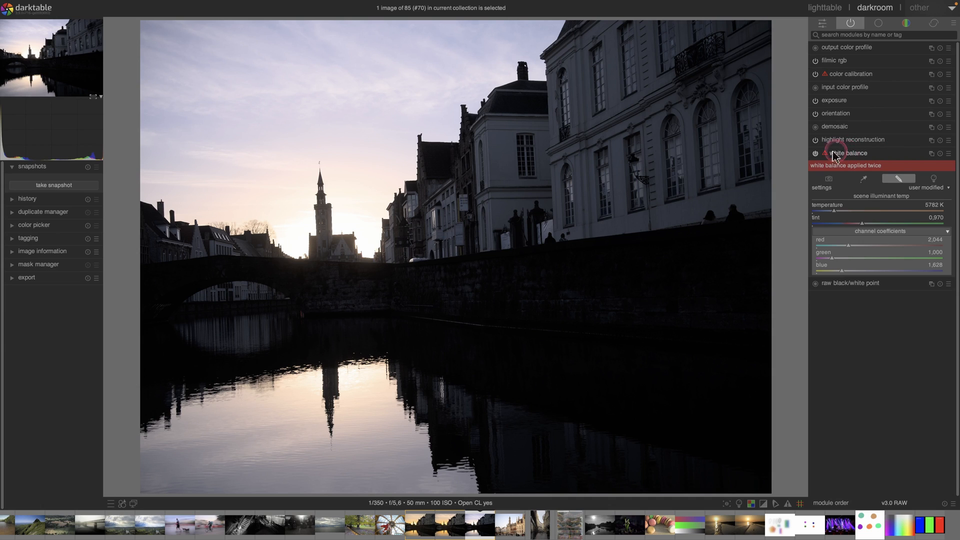
Apply the GFX100s white balance preset, try the alternative white balance modes and return to user modified
{"action": "left_click", "coordinate": [948, 154]}
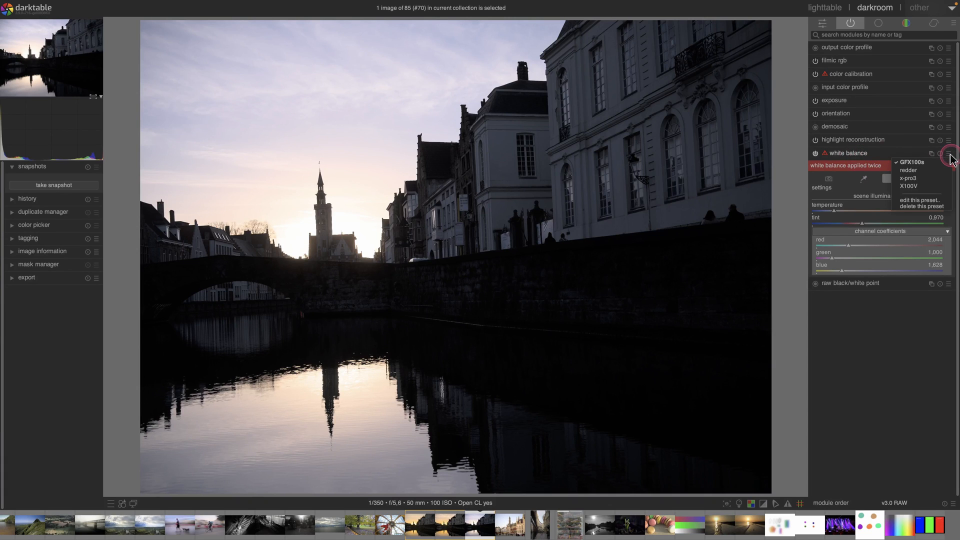
{"action": "left_click", "coordinate": [905, 161]}
{"action": "left_click", "coordinate": [934, 180]}
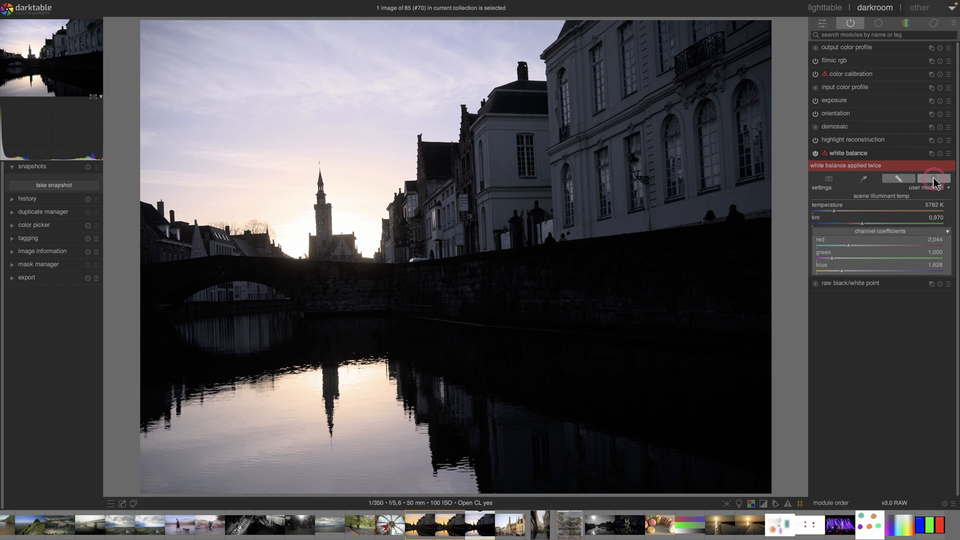
{"action": "left_click", "coordinate": [898, 179]}
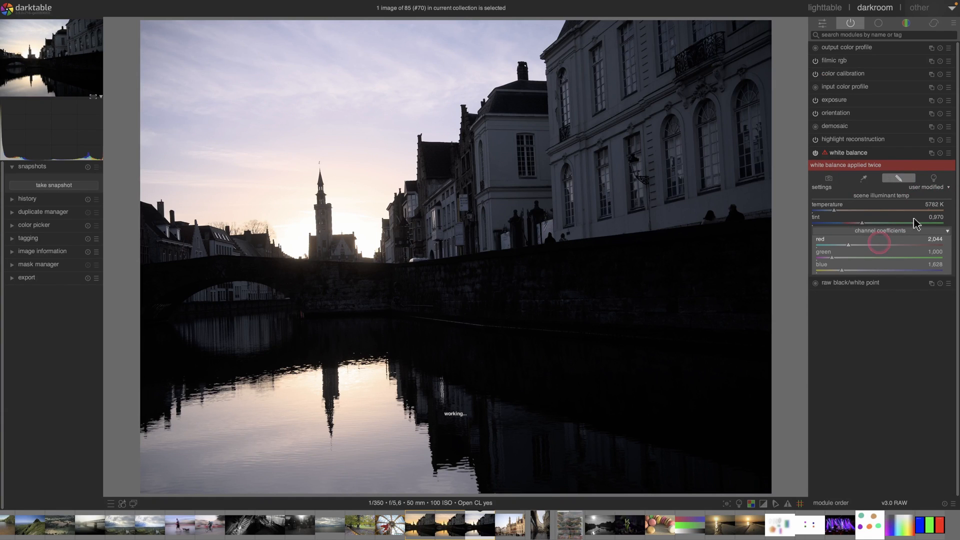
{"action": "left_click", "coordinate": [865, 179]}
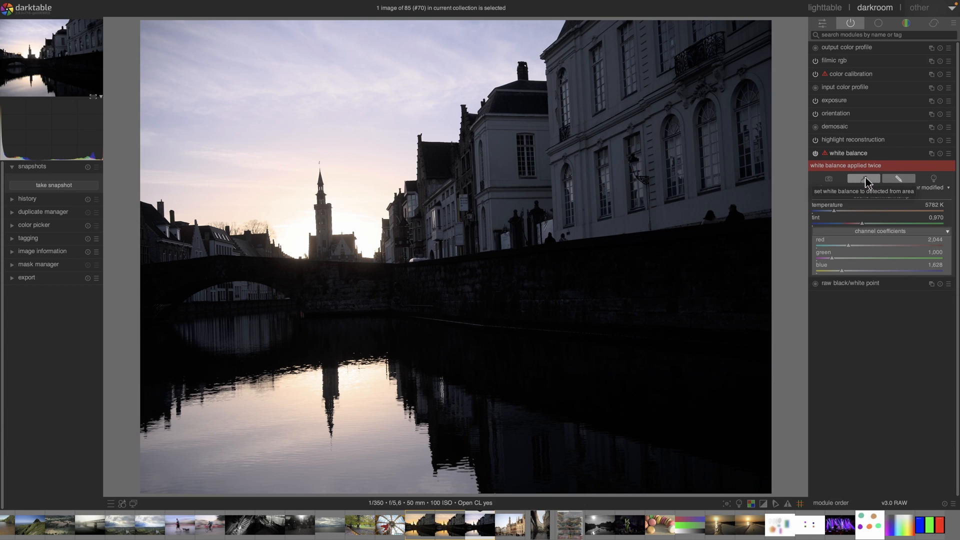
{"action": "left_click", "coordinate": [860, 176]}
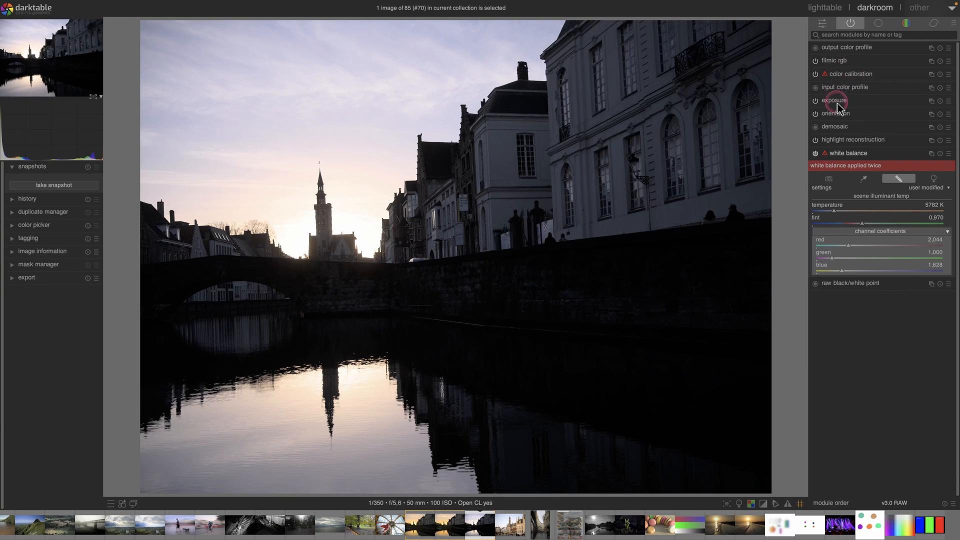
{"action": "left_click", "coordinate": [853, 157]}
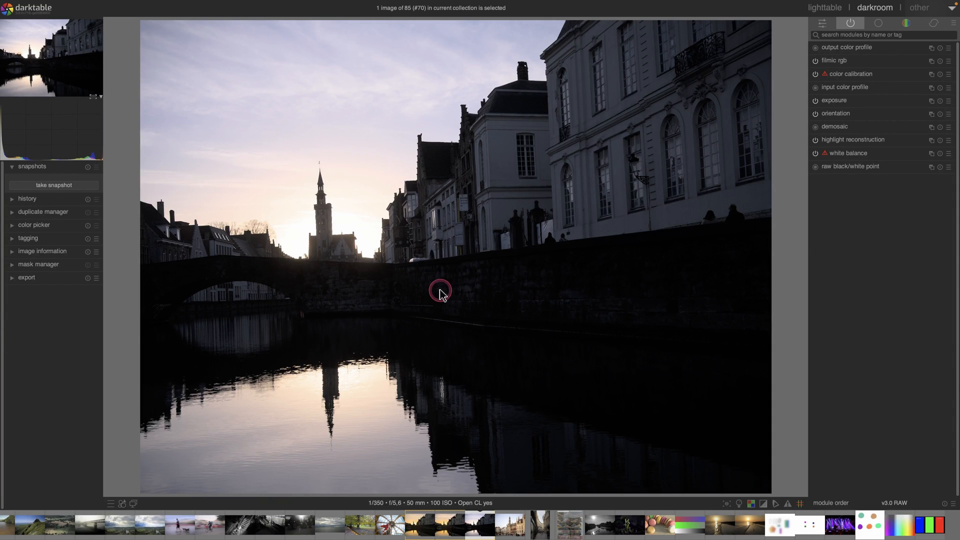
Switch to Affinity Photo to view the blank white document, and return to darktable
{"action": "mouse_move", "coordinate": [358, 533]}
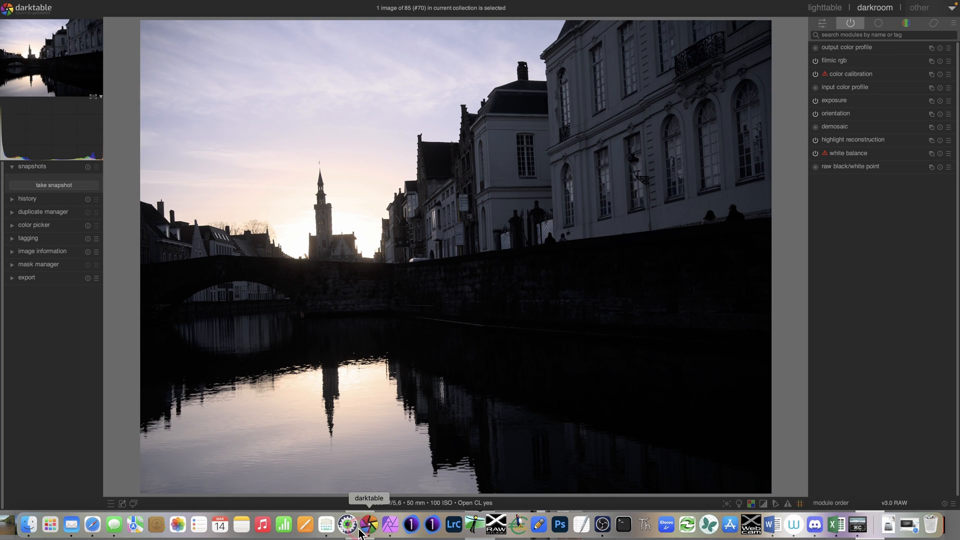
{"action": "left_click", "coordinate": [390, 523]}
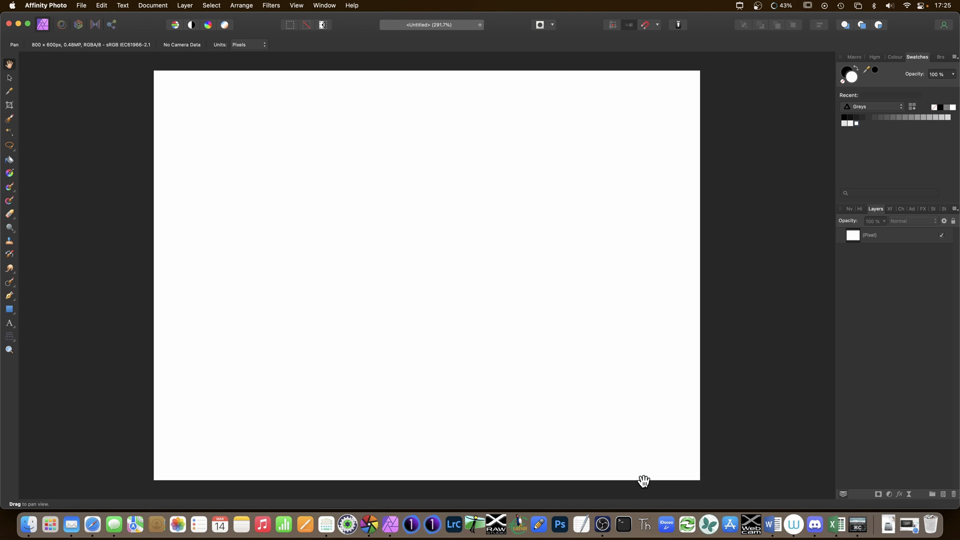
{"action": "left_click_drag", "start_coordinate": [644, 481], "coordinate": [691, 230]}
{"action": "scroll", "coordinate": [691, 231], "scroll_direction": "left", "scroll_amount": 1}
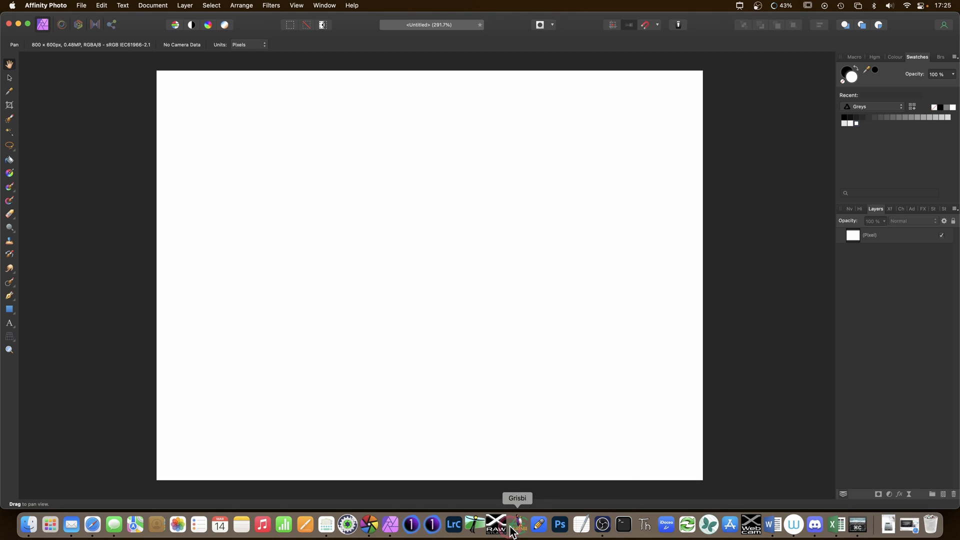
{"action": "left_click", "coordinate": [368, 514]}
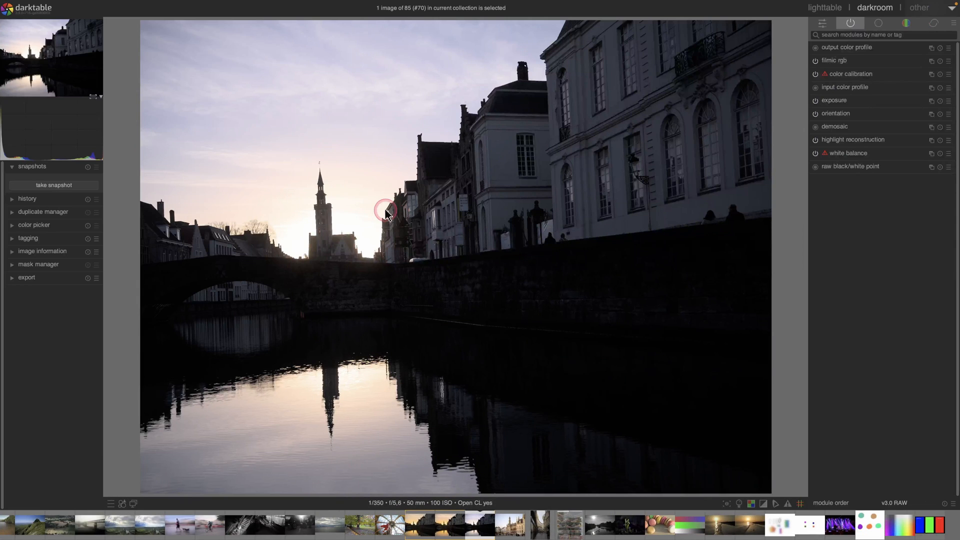
Open copy & import from the lighttable and select only 100_FUJI/DSCF0938.RAF in the DCIM folder
{"action": "left_click", "coordinate": [834, 8]}
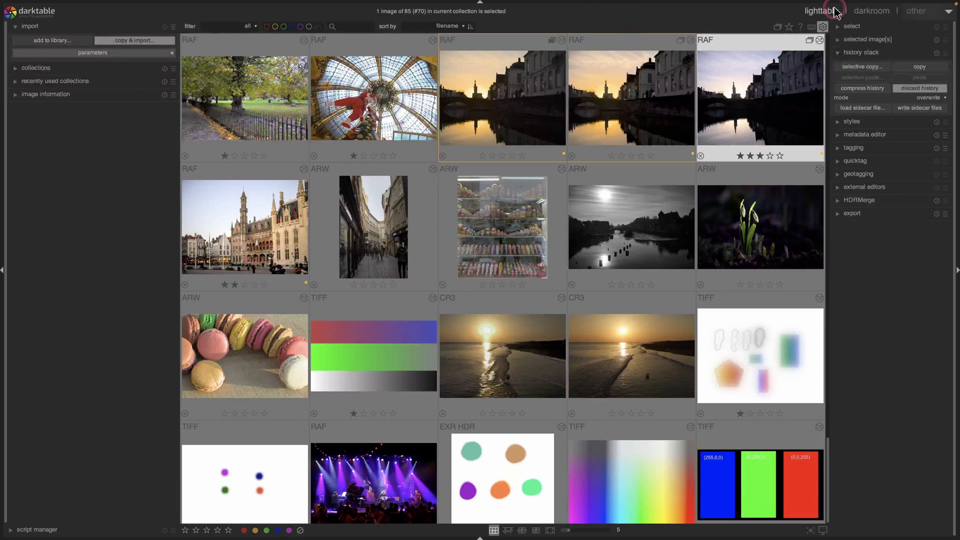
{"action": "left_click", "coordinate": [140, 44]}
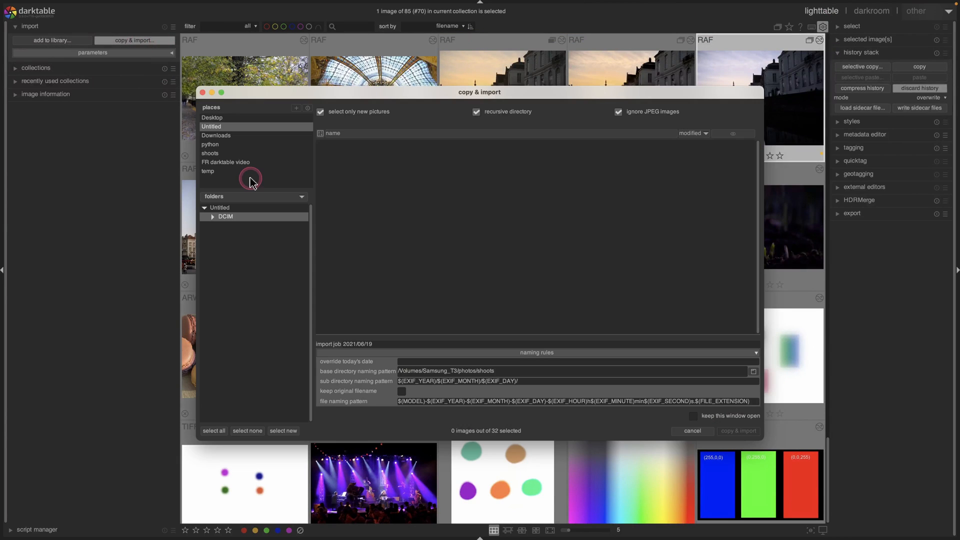
{"action": "left_click", "coordinate": [370, 162]}
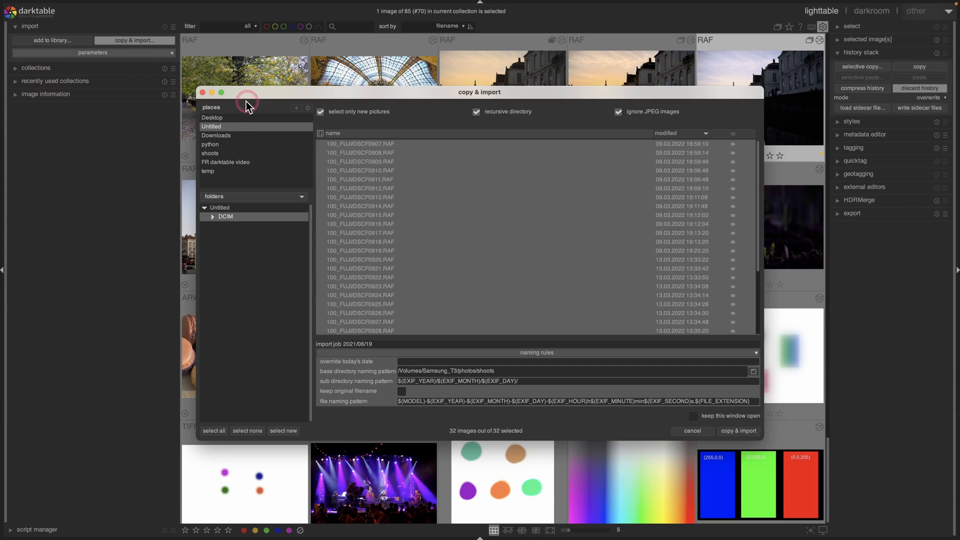
{"action": "scroll", "coordinate": [416, 234], "scroll_direction": "down", "scroll_amount": 2}
{"action": "scroll", "coordinate": [415, 233], "scroll_direction": "down", "scroll_amount": 2}
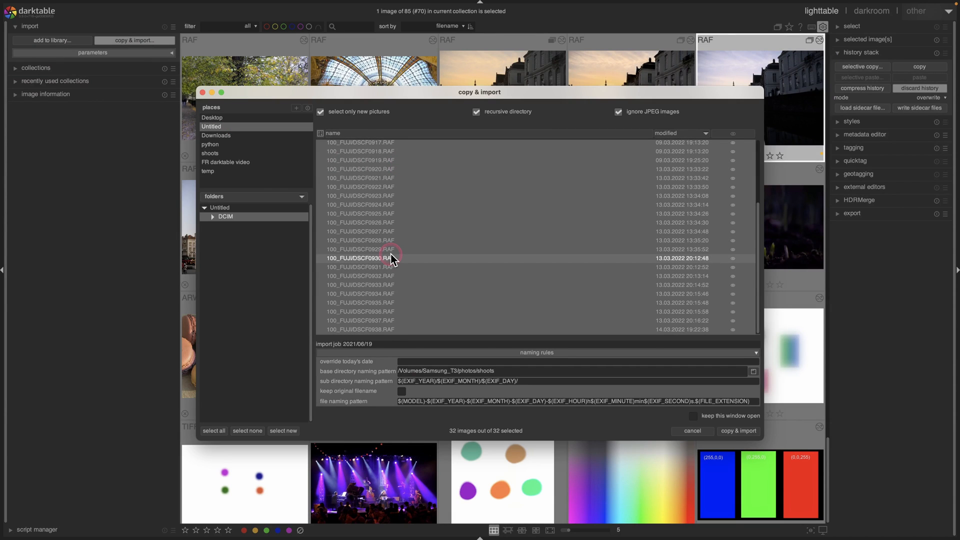
{"action": "left_click", "coordinate": [386, 330]}
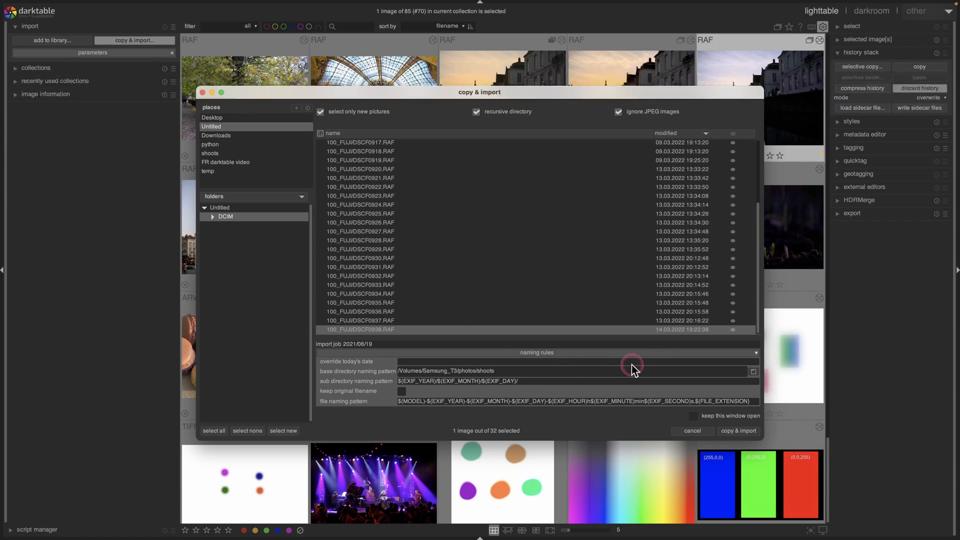
{"action": "left_click", "coordinate": [645, 329]}
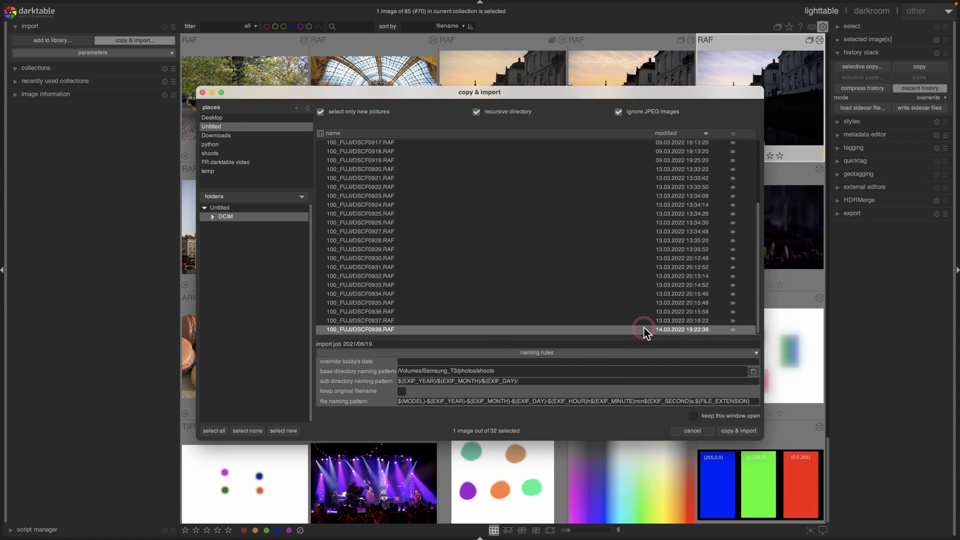
Show the thumbnail preview of DSCF0938.RAF in the import list
{"action": "left_click", "coordinate": [739, 332]}
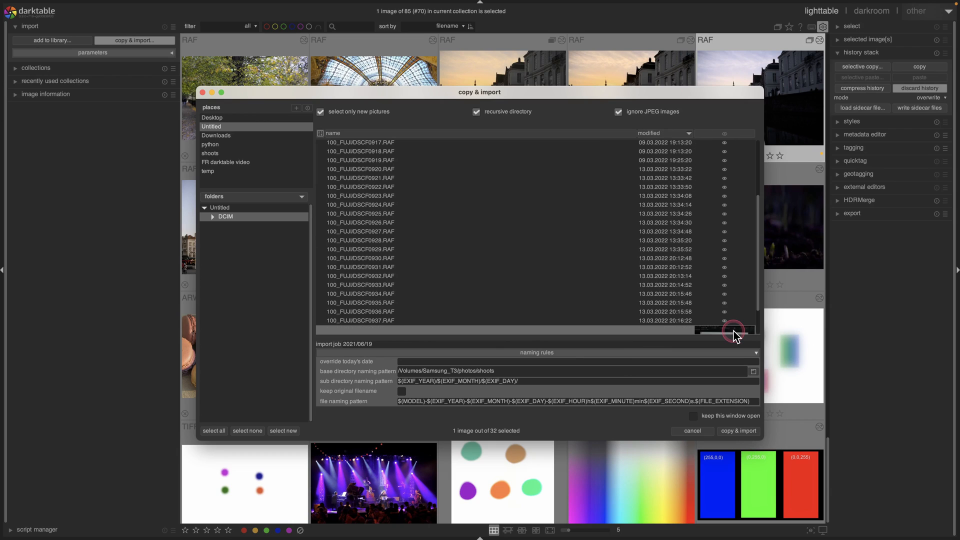
{"action": "left_click", "coordinate": [666, 302]}
{"action": "scroll", "coordinate": [666, 306], "scroll_direction": "down", "scroll_amount": 2}
{"action": "left_click", "coordinate": [715, 294]}
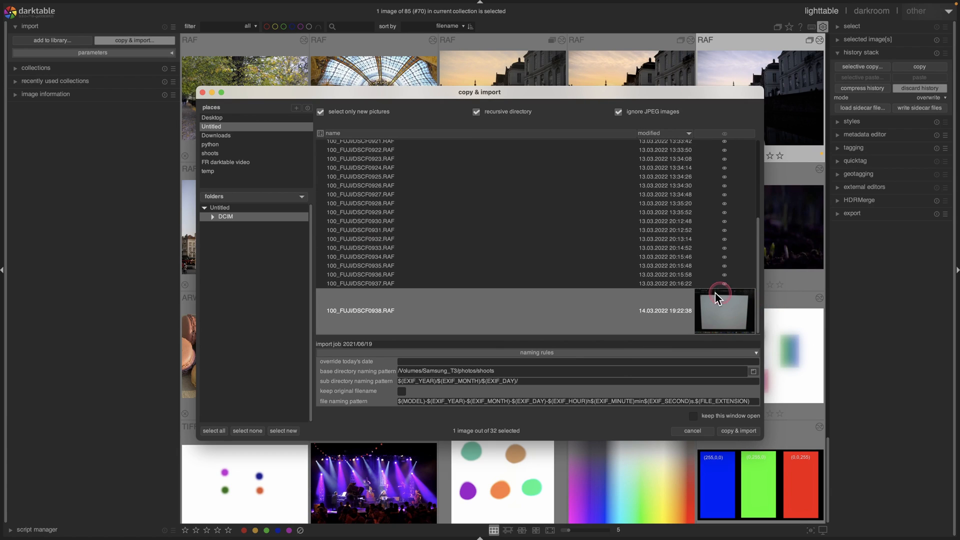
Replace $(MODEL) in the file naming pattern with GFX100s and copy and import the selected image
{"action": "left_click", "coordinate": [456, 371]}
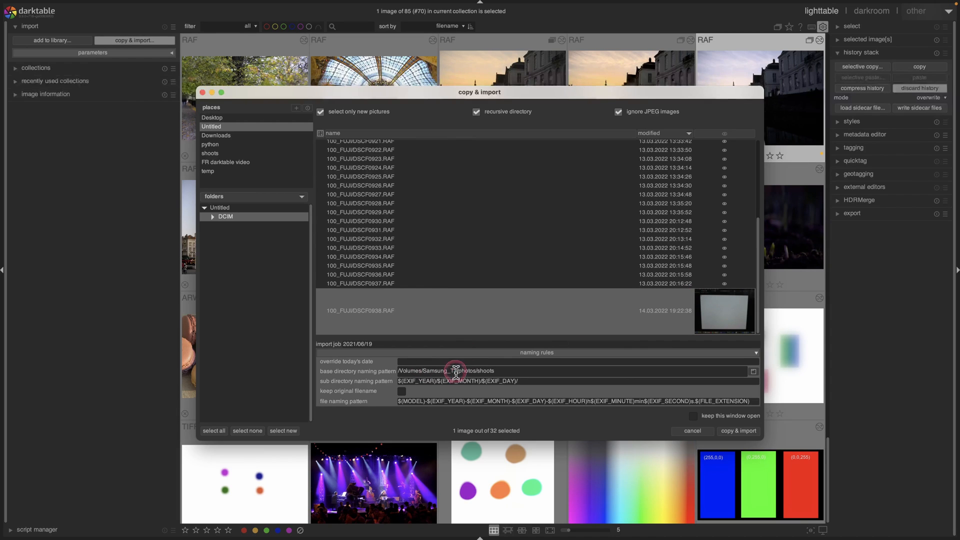
{"action": "left_click", "coordinate": [414, 402]}
{"action": "left_click_drag", "start_coordinate": [424, 401], "coordinate": [392, 401]}
{"action": "key", "text": "BackSpace"}
{"action": "type", "text": "G"}
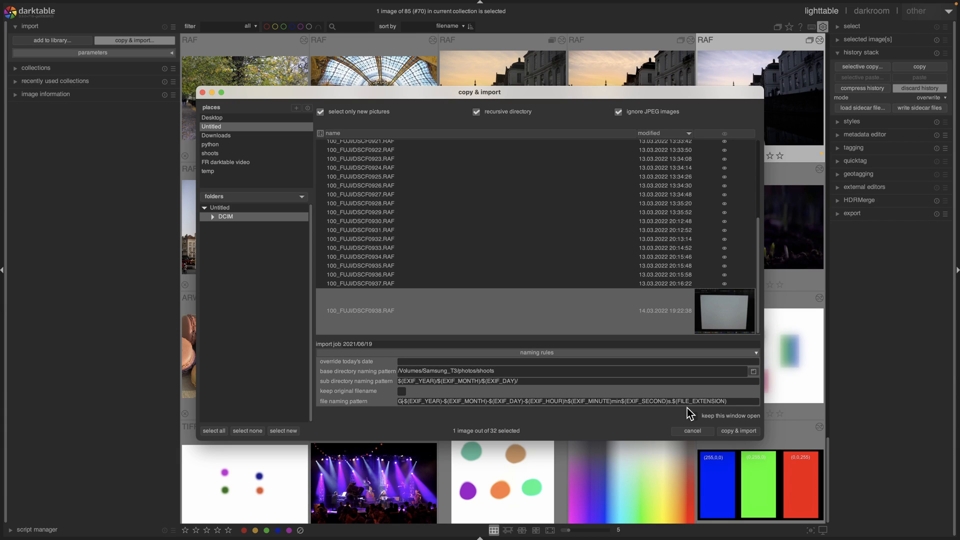
{"action": "type", "text": "FX100s"}
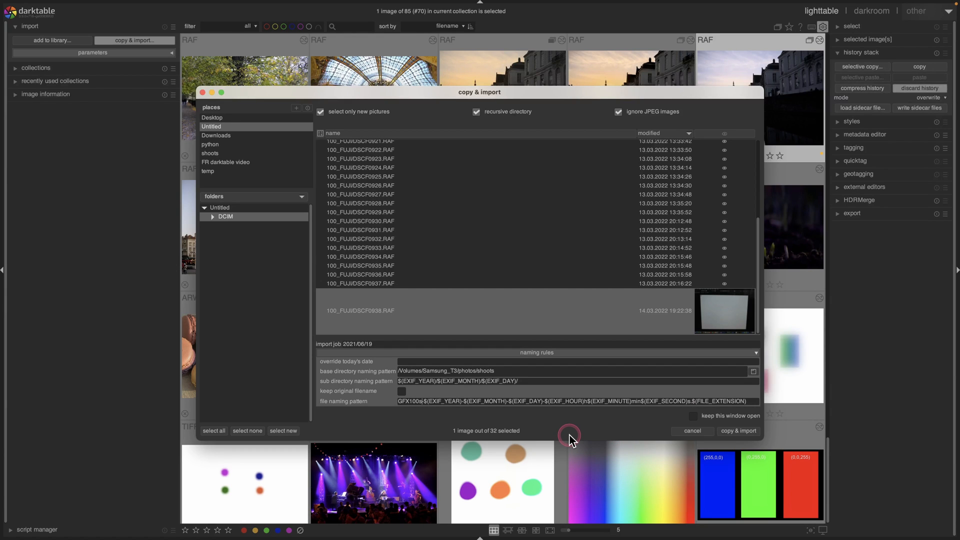
{"action": "left_click", "coordinate": [737, 431]}
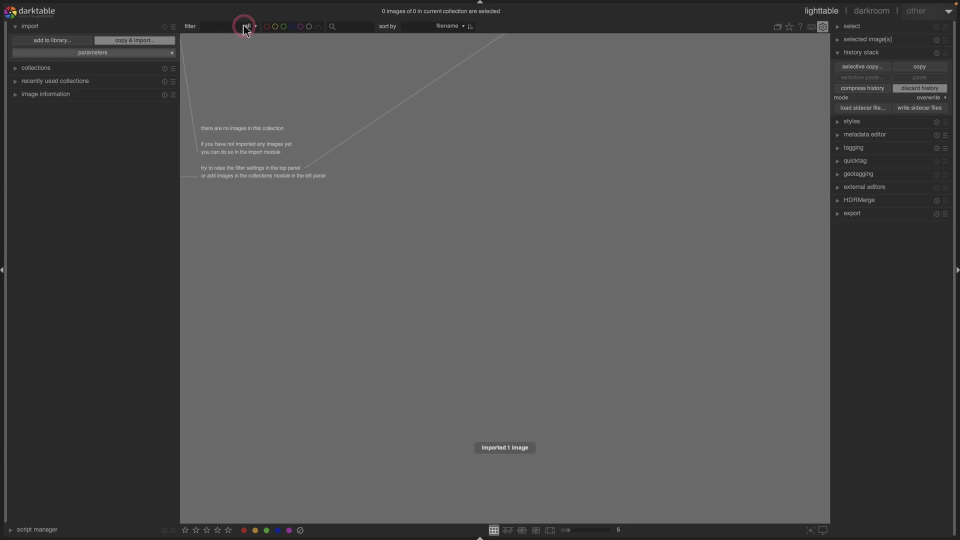
Reset the collection rules and open the imported white-screen photo in the darkroom
{"action": "left_click", "coordinate": [164, 68]}
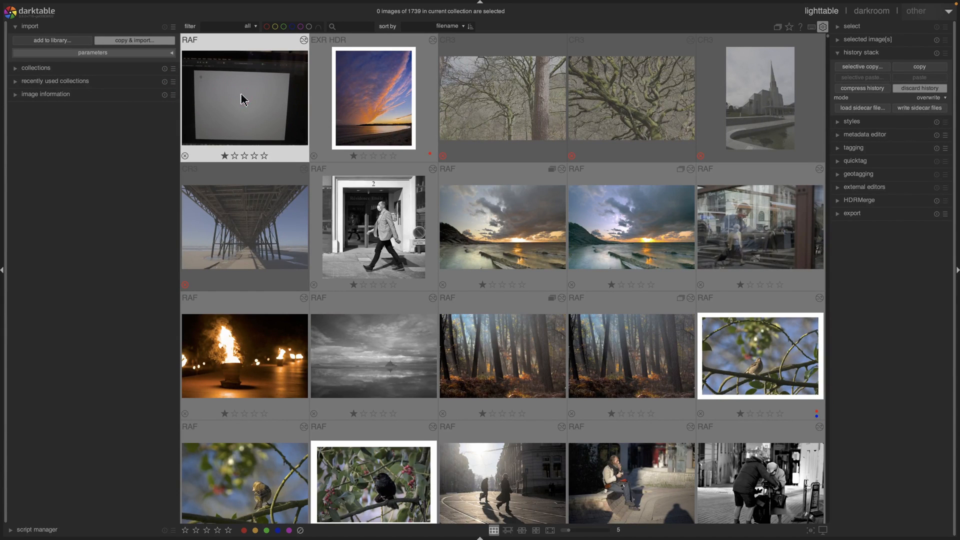
{"action": "double_click", "coordinate": [241, 98]}
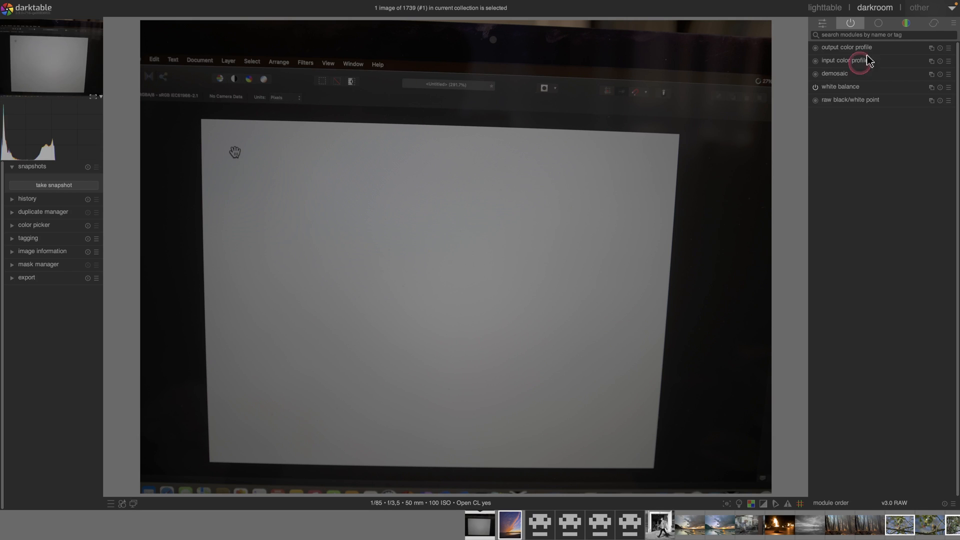
Review the white-screen photo's active modules and expand its image information
{"action": "left_click", "coordinate": [851, 24]}
{"action": "left_click", "coordinate": [849, 25]}
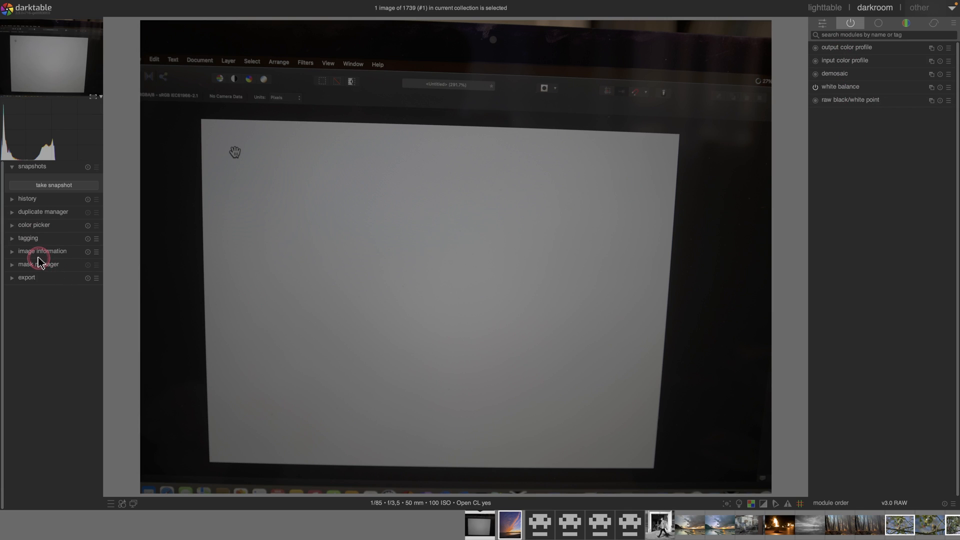
{"action": "left_click", "coordinate": [16, 248]}
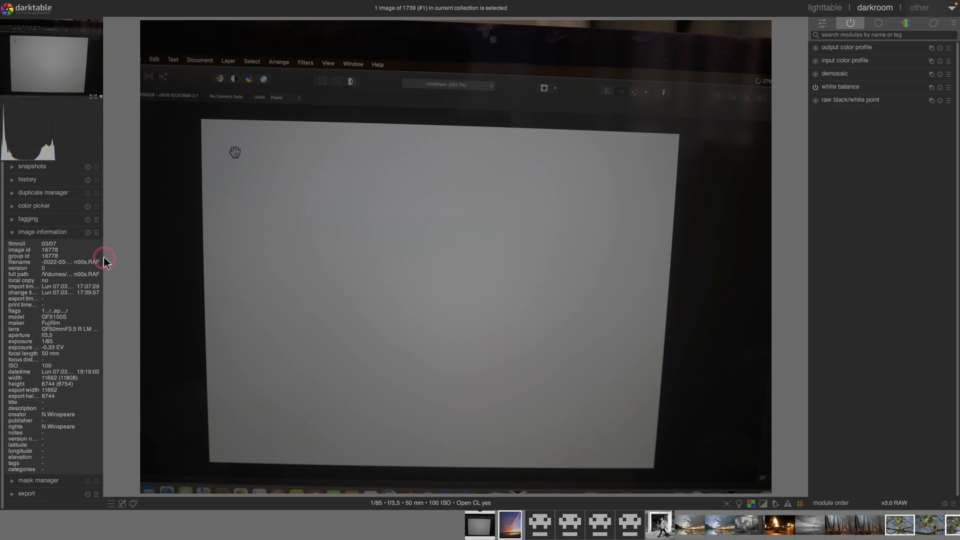
Collapse the image information and set white balance from a large rectangular area inside the photographed white screen
{"action": "left_click", "coordinate": [15, 232]}
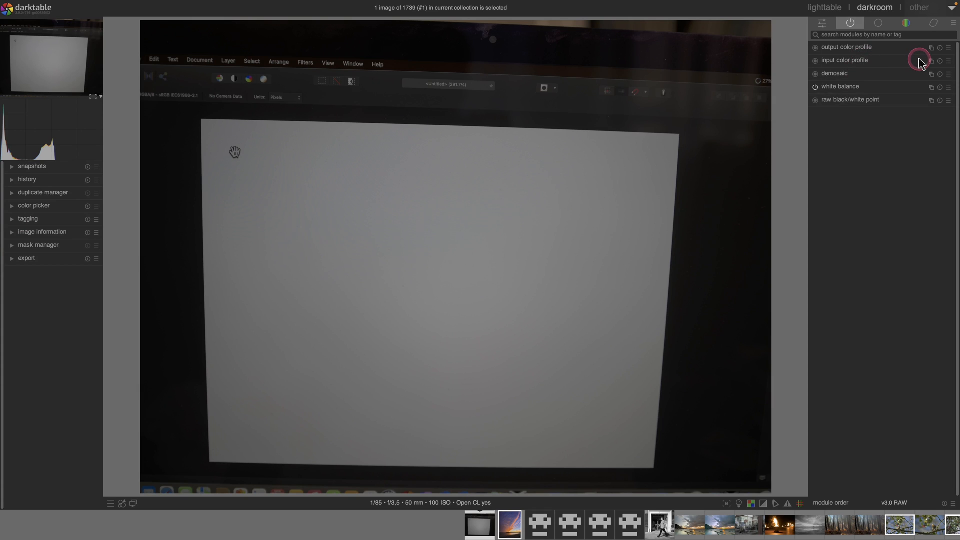
{"action": "left_click", "coordinate": [835, 87]}
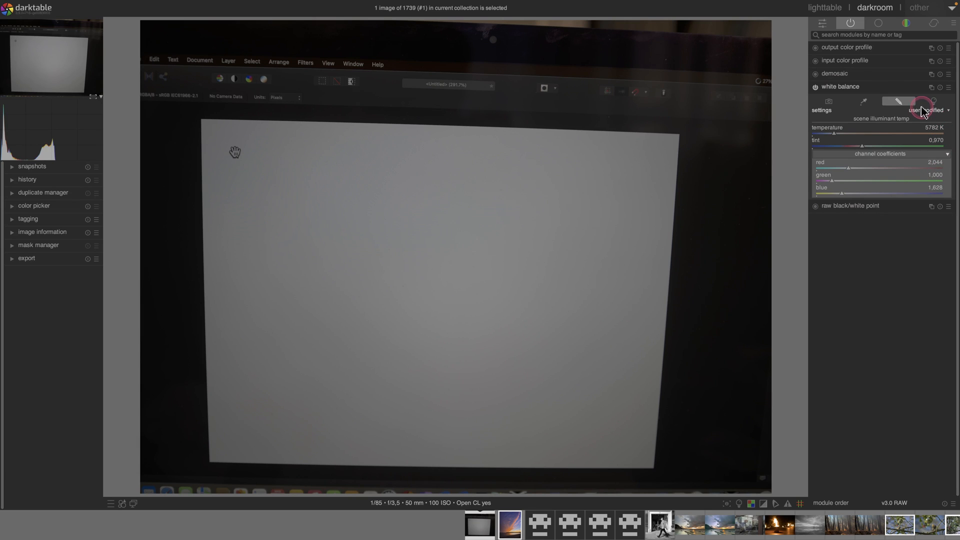
{"action": "left_click", "coordinate": [864, 102]}
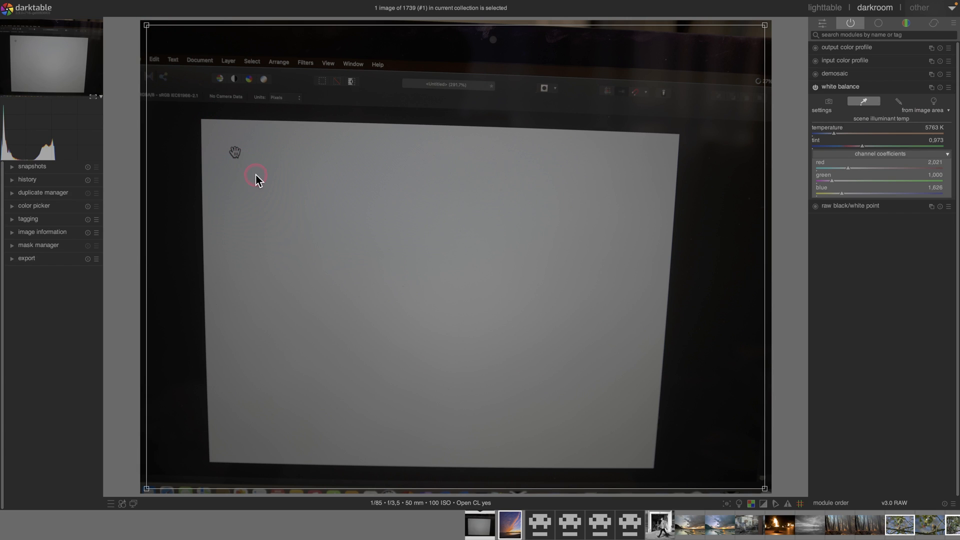
{"action": "left_click_drag", "start_coordinate": [272, 178], "coordinate": [605, 410]}
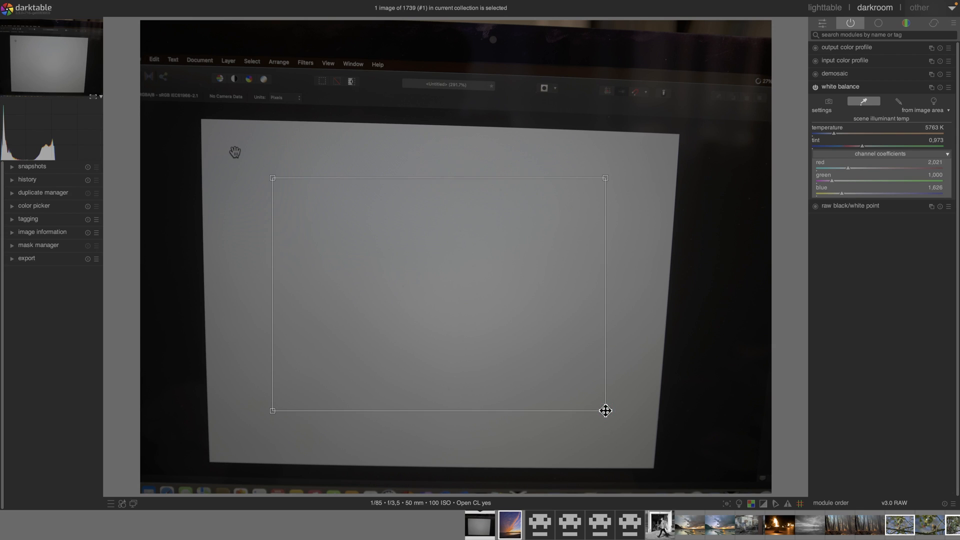
{"action": "left_click", "coordinate": [606, 410]}
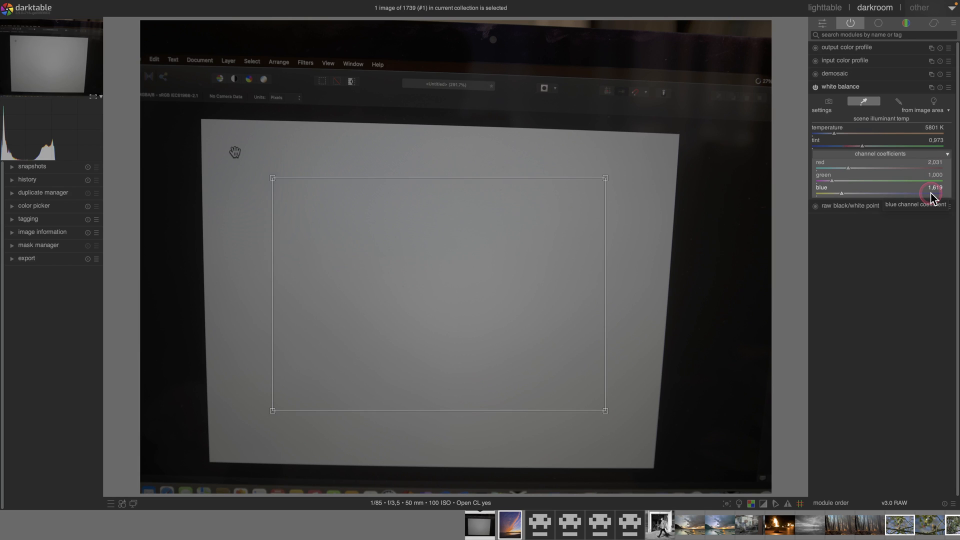
Reset white balance to camera reference and add a live RGB colour sample from the middle of the white screen
{"action": "left_click", "coordinate": [939, 88]}
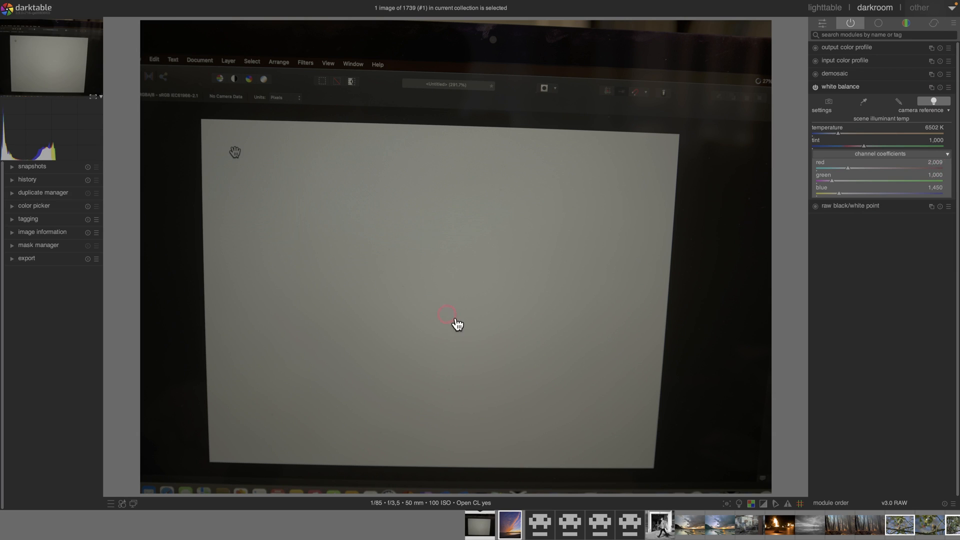
{"action": "left_click", "coordinate": [12, 207]}
{"action": "left_click", "coordinate": [92, 222]}
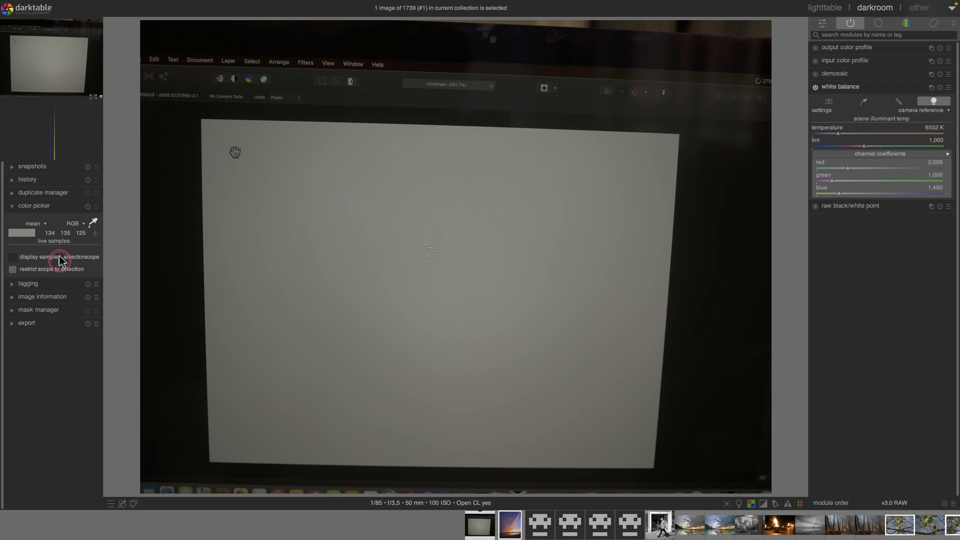
{"action": "left_click", "coordinate": [95, 233]}
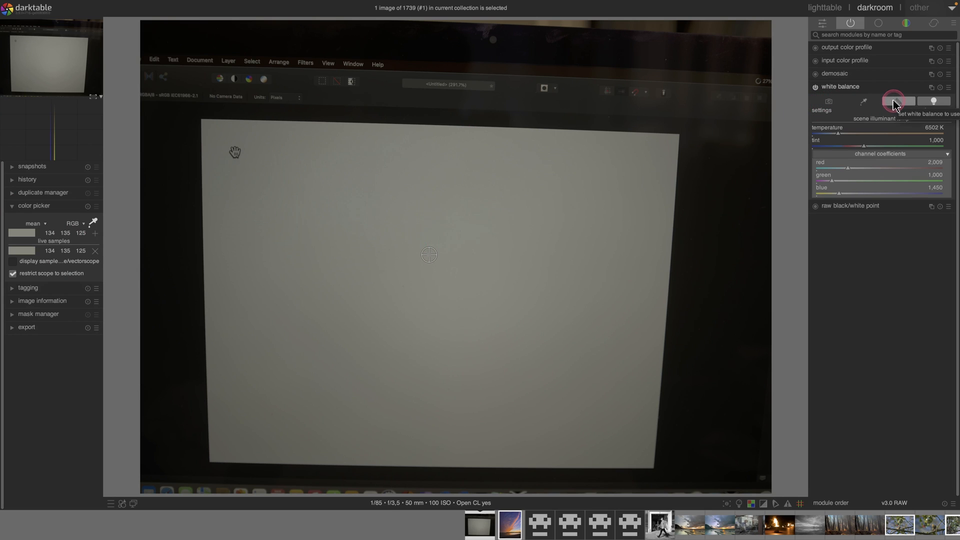
Set white balance from the image area again and extend the sampling rectangle toward the white screen's upper-left corner
{"action": "left_click", "coordinate": [865, 104]}
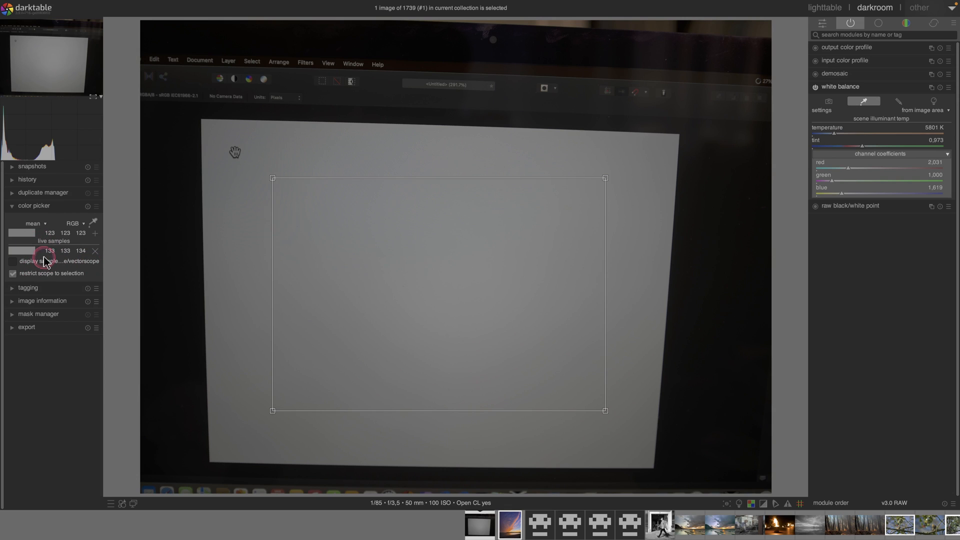
{"action": "left_click_drag", "start_coordinate": [272, 178], "coordinate": [249, 166]}
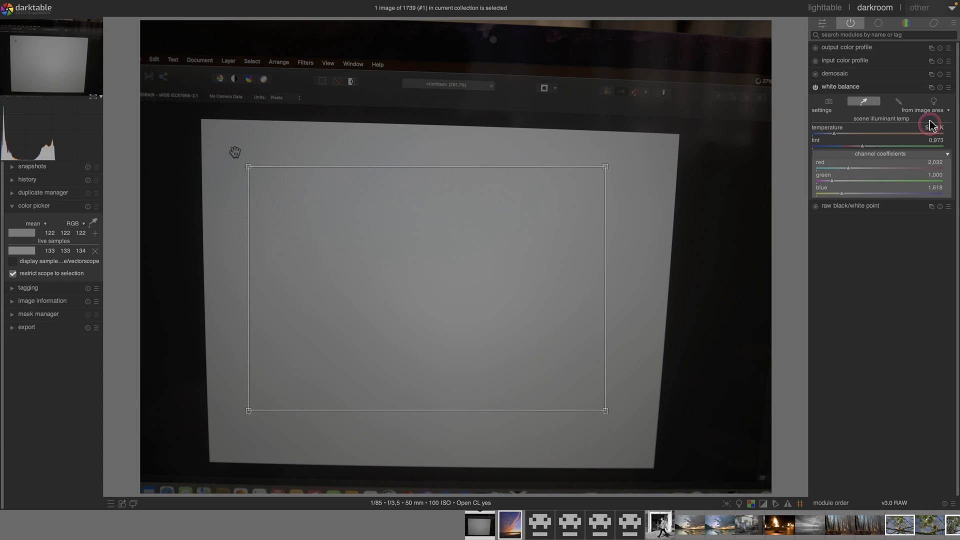
Draft a new white balance preset named GFX100s, shown only for matching images with model %GFX100s%
{"action": "left_click", "coordinate": [948, 89]}
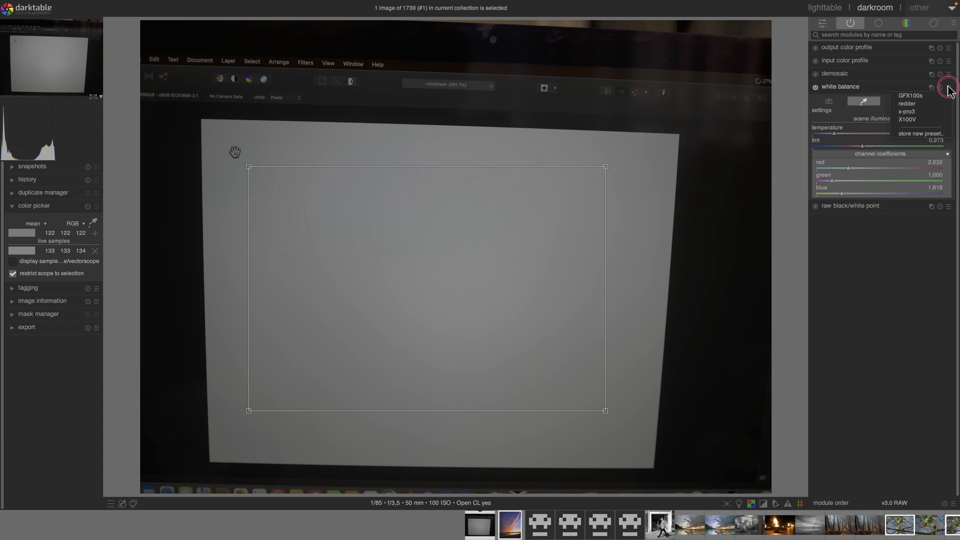
{"action": "left_click", "coordinate": [933, 132]}
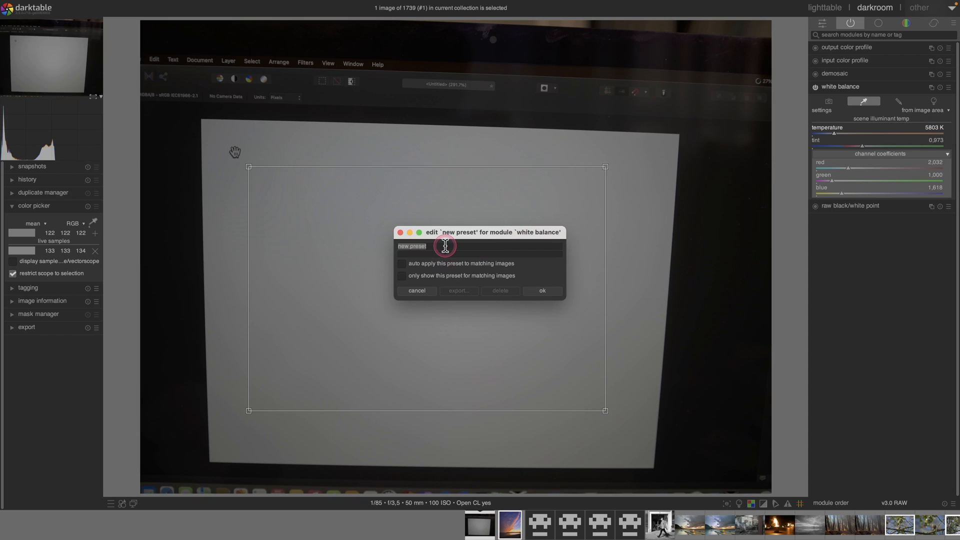
{"action": "type", "text": "GFX100s"}
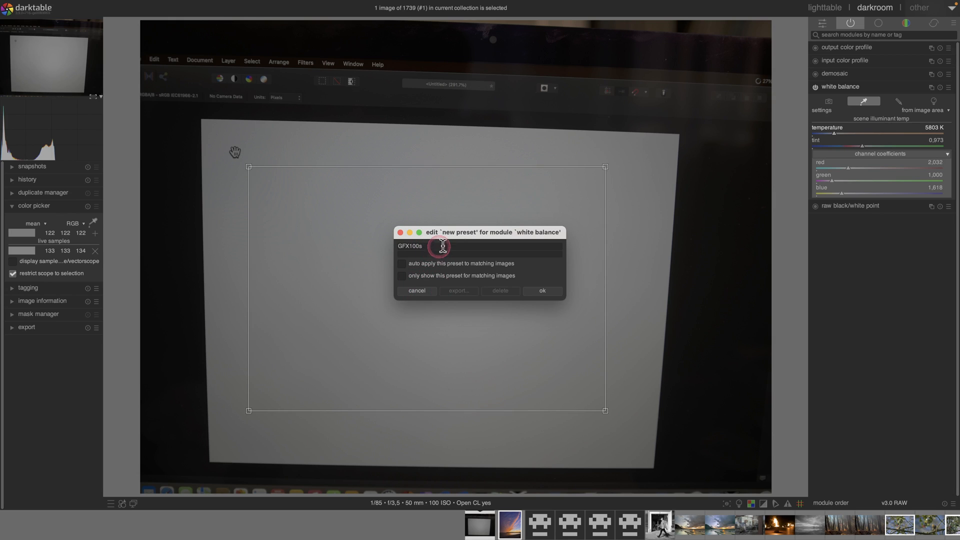
{"action": "left_click", "coordinate": [402, 276]}
{"action": "left_click", "coordinate": [456, 286]}
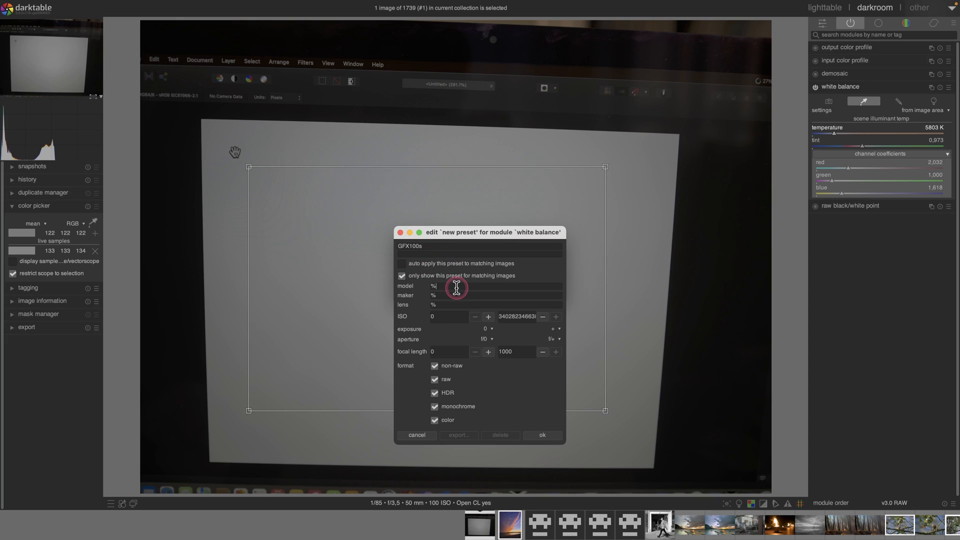
{"action": "type", "text": "GFX100s%"}
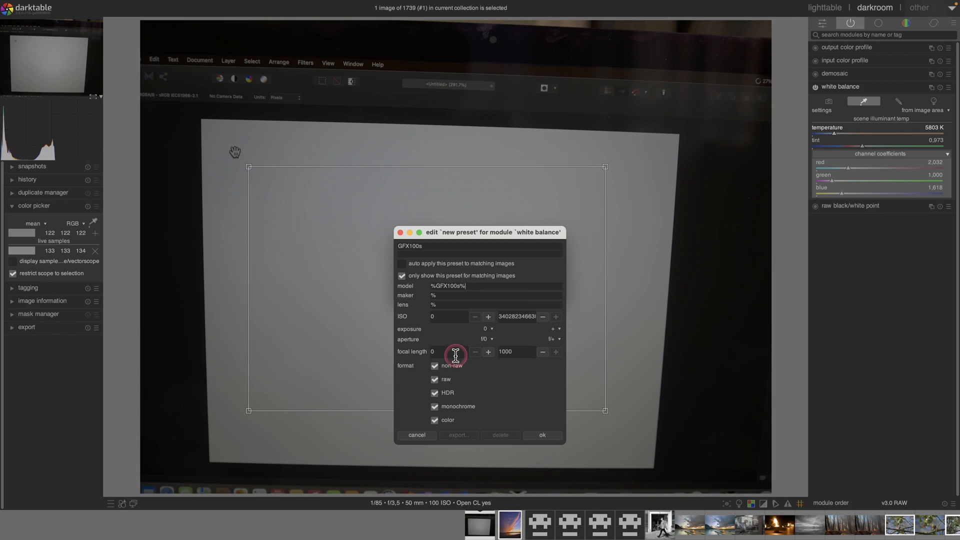
Exclude non-raw, HDR and monochrome formats from the preset's matching images and close the preset editor
{"action": "left_click", "coordinate": [435, 366]}
{"action": "left_click", "coordinate": [435, 394]}
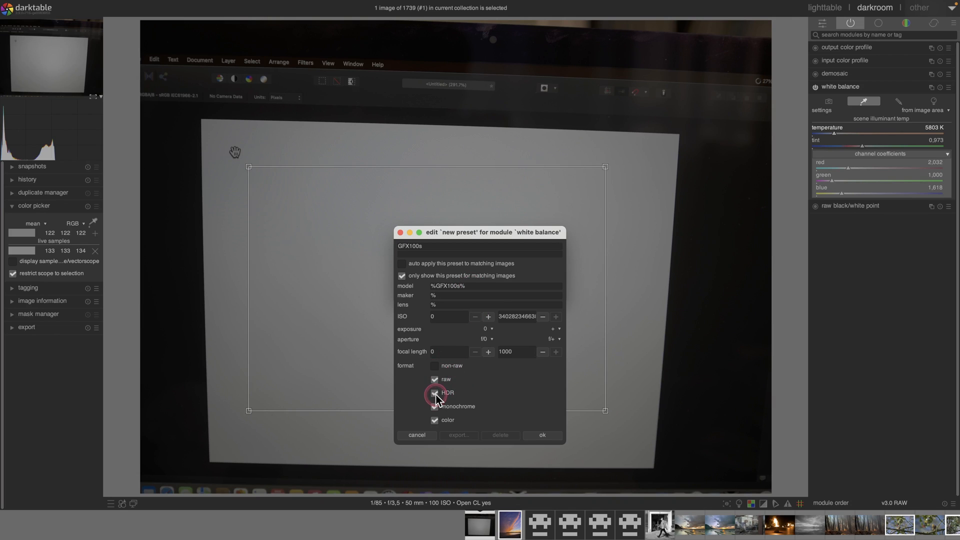
{"action": "left_click", "coordinate": [434, 406]}
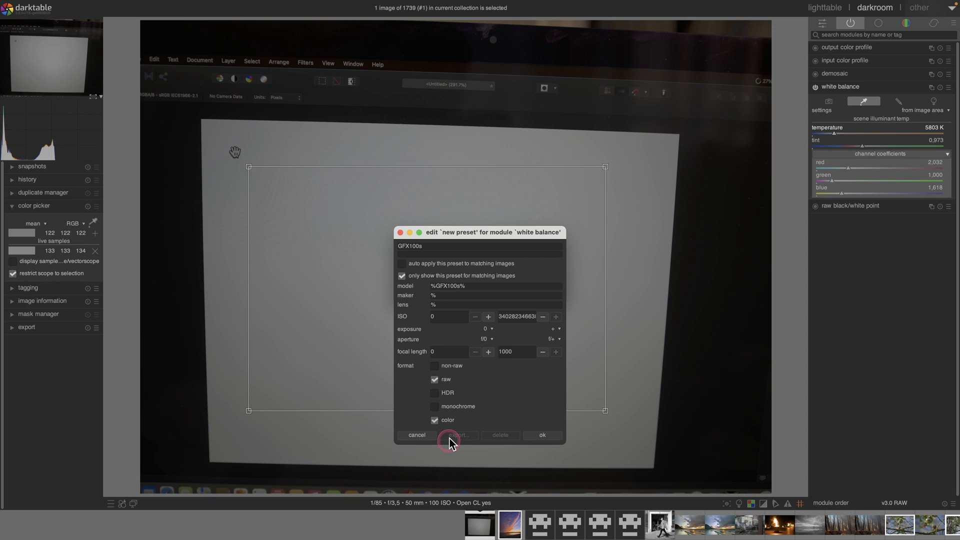
{"action": "left_click", "coordinate": [542, 439]}
{"action": "left_click", "coordinate": [400, 233]}
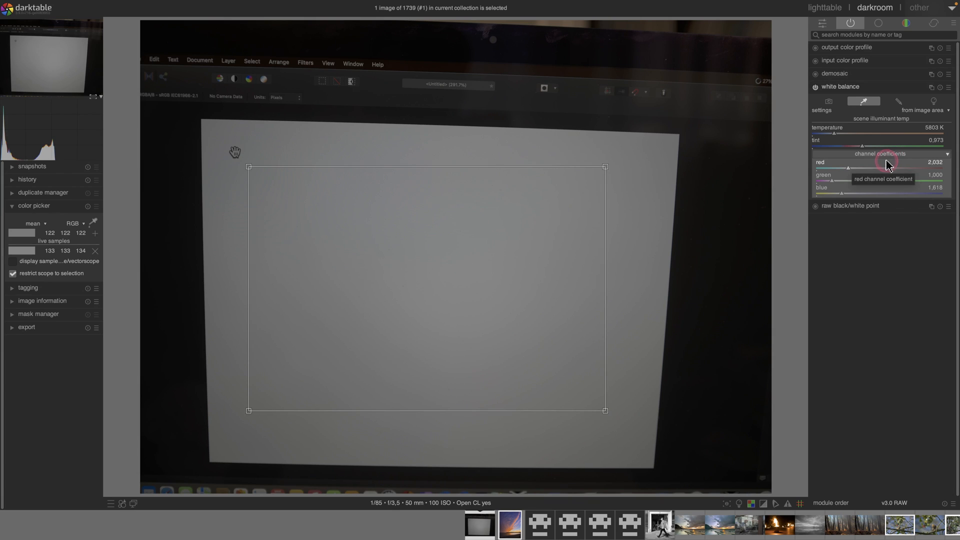
Enable color calibration on the white-screen photo and detect its illuminant from the image area
{"action": "left_click", "coordinate": [878, 24]}
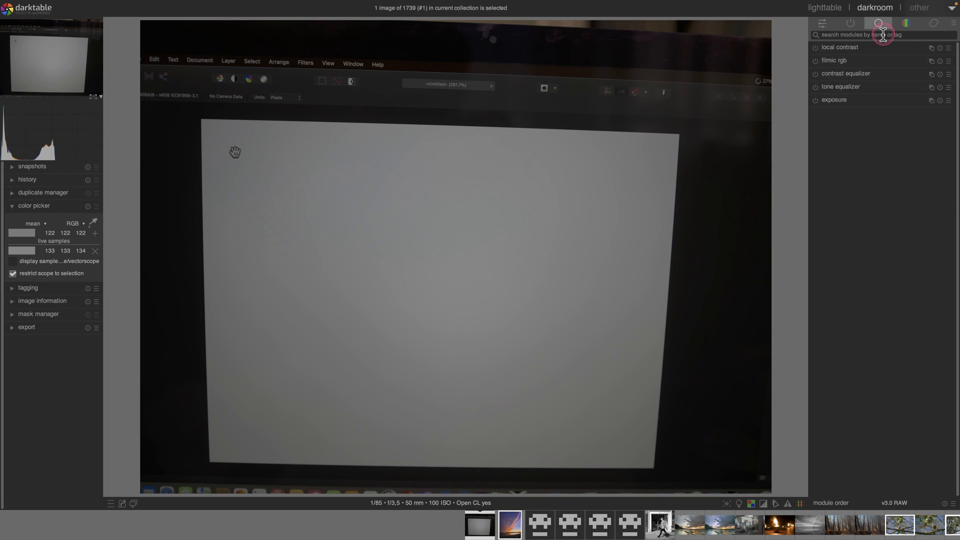
{"action": "left_click", "coordinate": [905, 23]}
{"action": "left_click", "coordinate": [815, 87]}
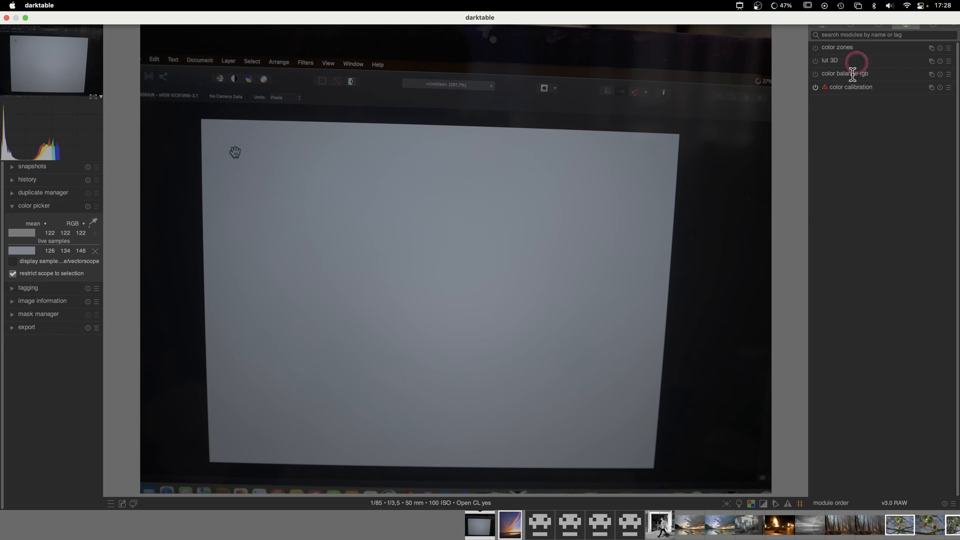
{"action": "left_click", "coordinate": [845, 88]}
{"action": "left_click", "coordinate": [936, 133]}
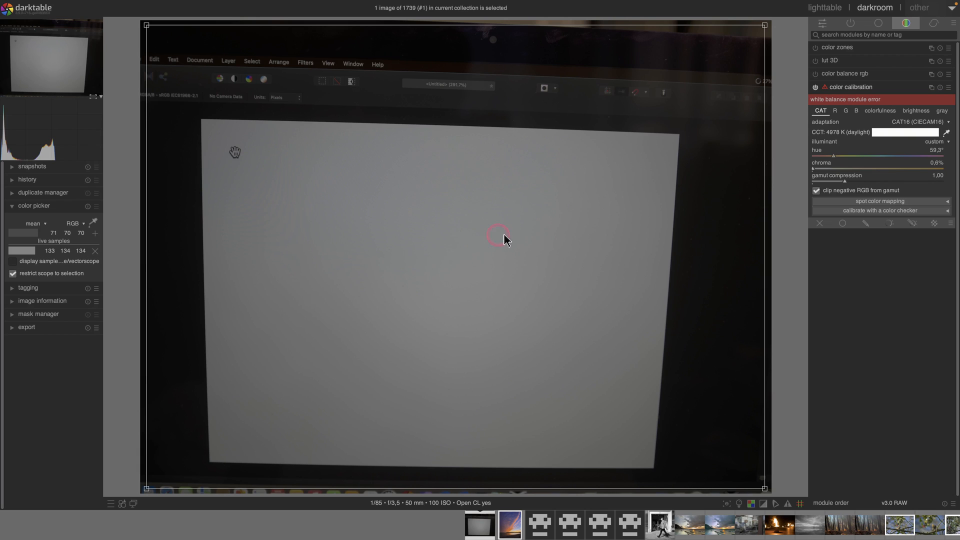
{"action": "left_click", "coordinate": [846, 89]}
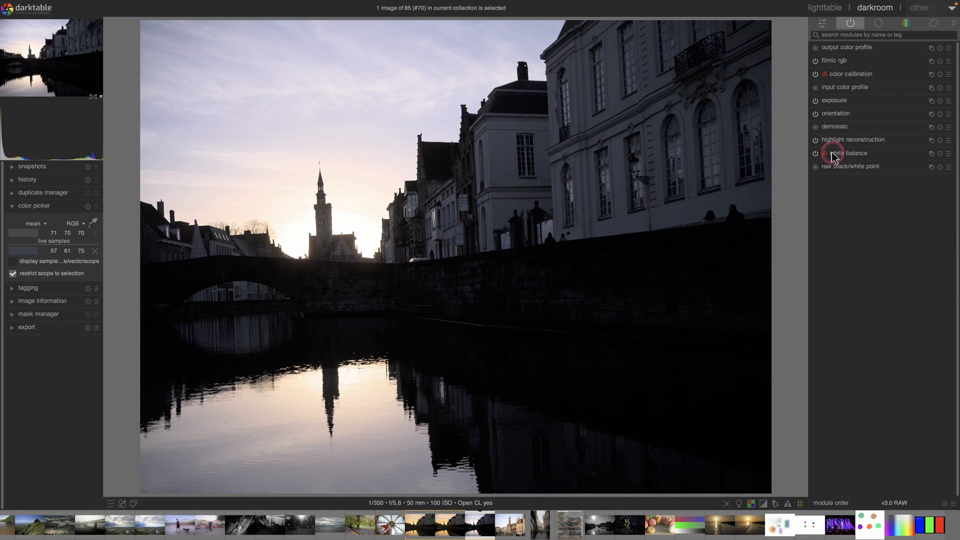
Apply the GFX100s preset to the canal photo's white balance and collapse the module
{"action": "left_click", "coordinate": [859, 154]}
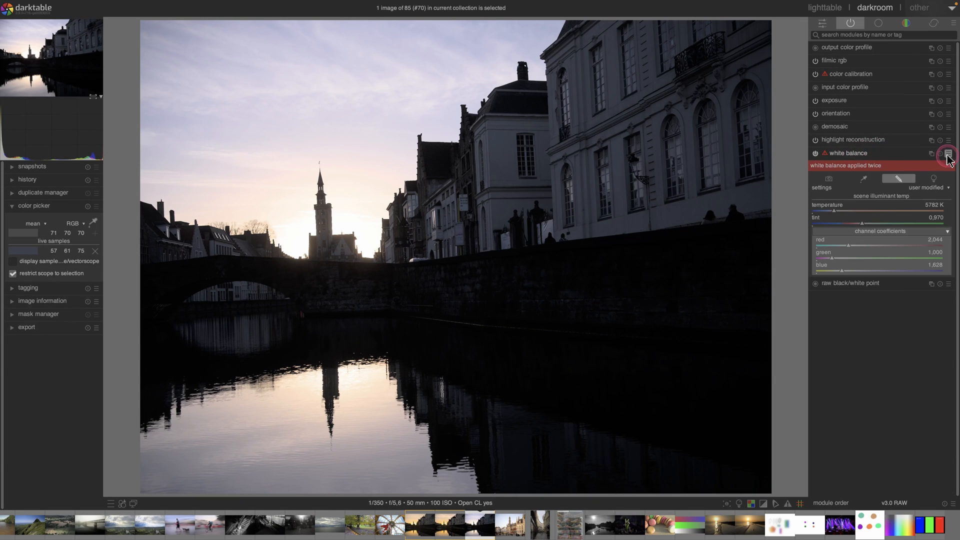
{"action": "left_click", "coordinate": [948, 154]}
{"action": "left_click", "coordinate": [932, 163]}
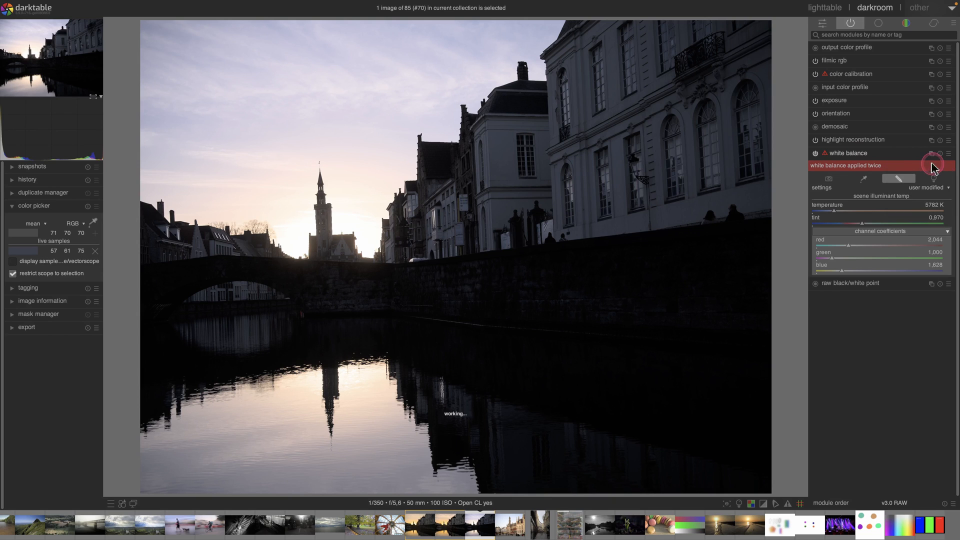
{"action": "left_click", "coordinate": [848, 155]}
Set the canal photo's color calibration illuminant from a small area of the pale house wall beside the window
{"action": "left_click", "coordinate": [853, 80]}
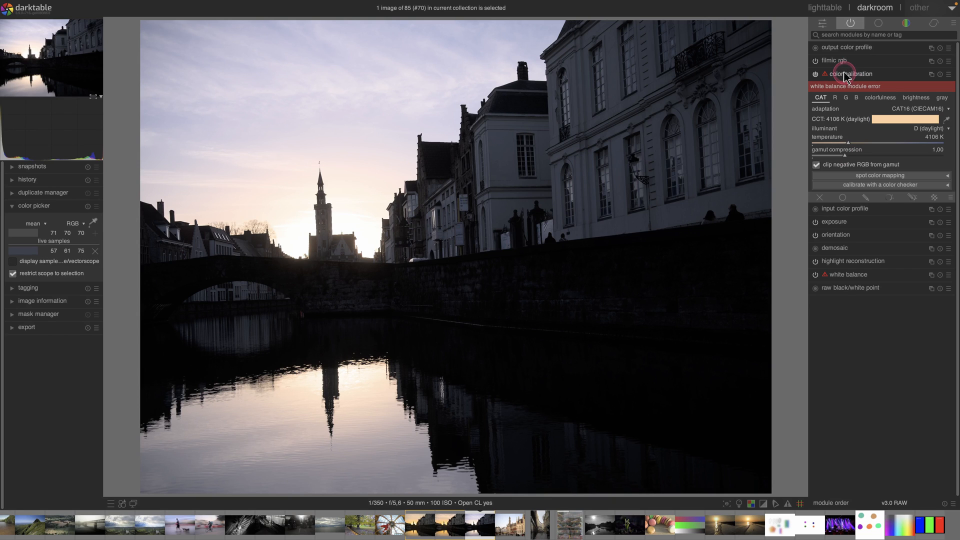
{"action": "left_click", "coordinate": [946, 120]}
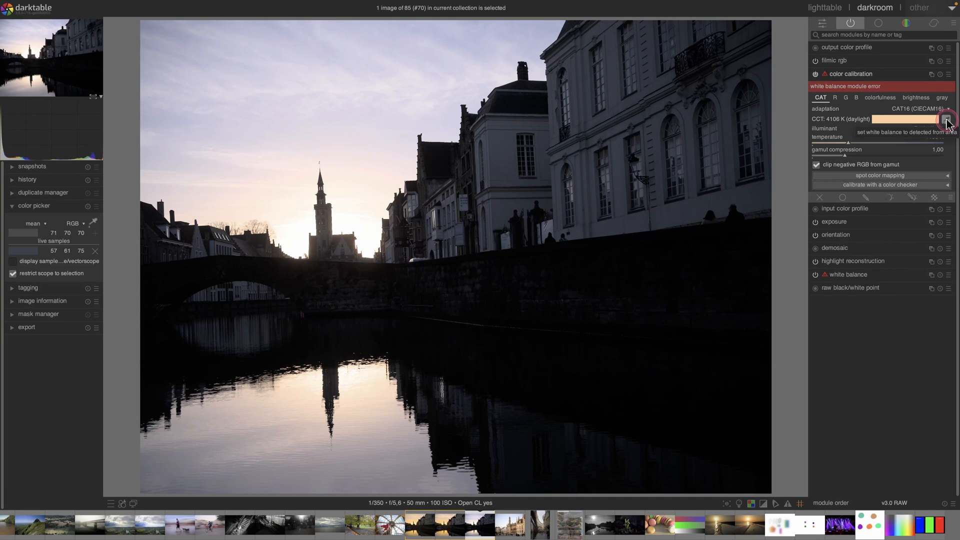
{"action": "left_click", "coordinate": [530, 149]}
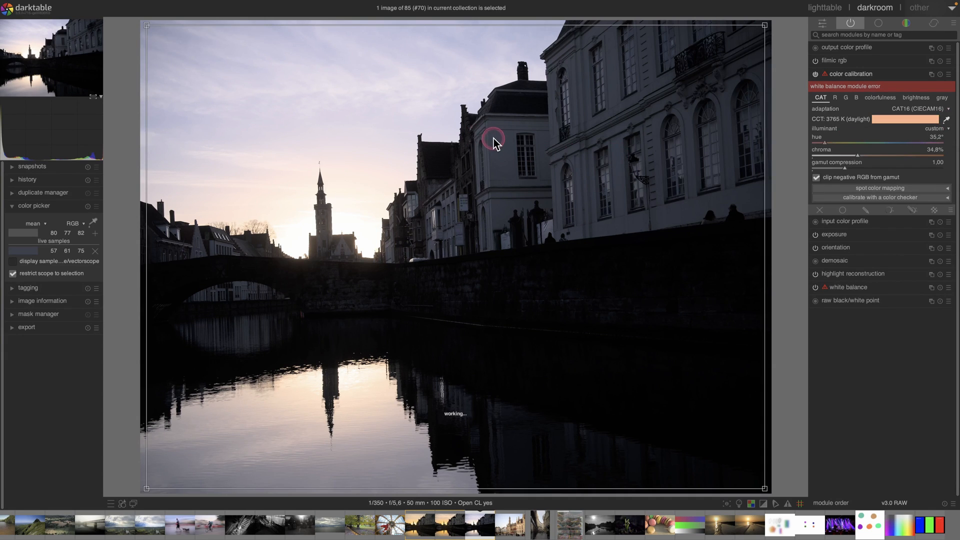
{"action": "left_click_drag", "start_coordinate": [491, 136], "coordinate": [512, 167]}
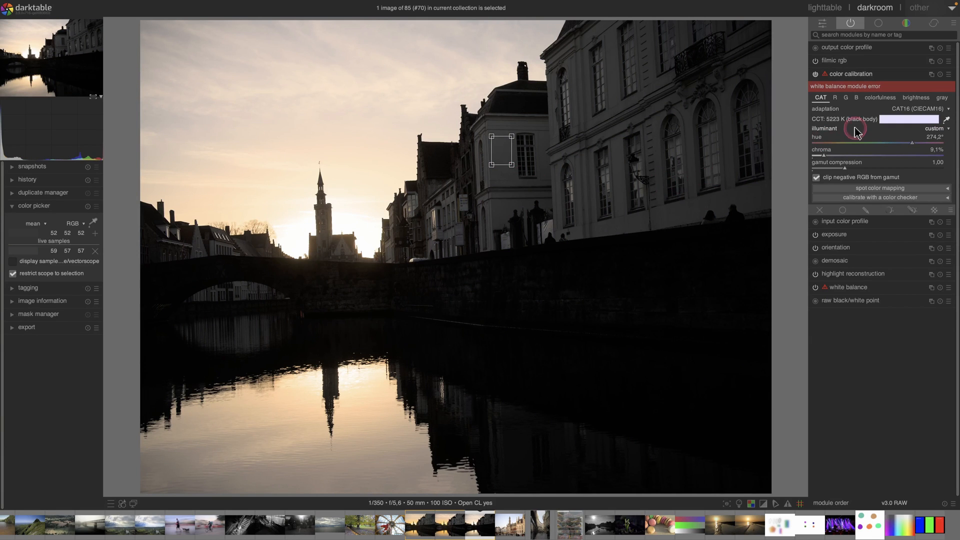
{"action": "left_click", "coordinate": [852, 75]}
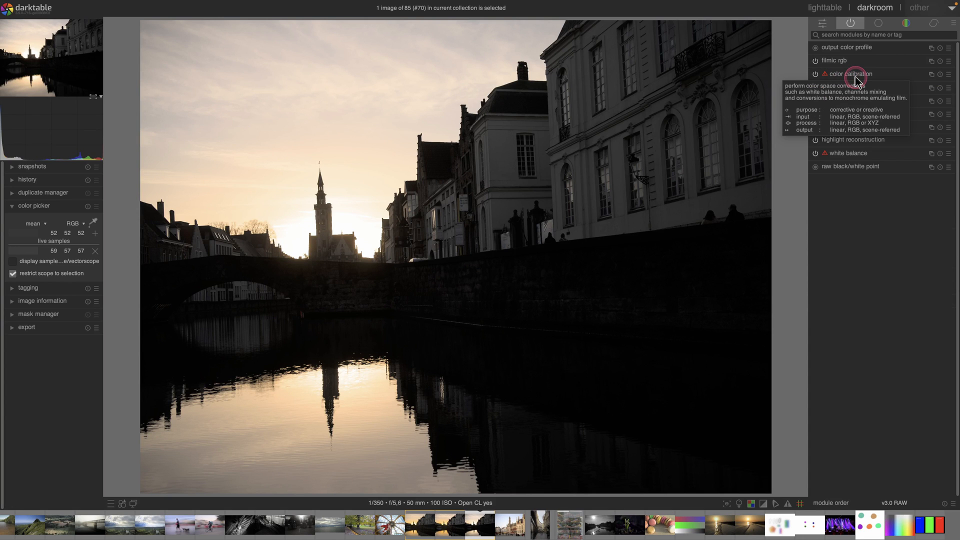
{"action": "left_click", "coordinate": [830, 218]}
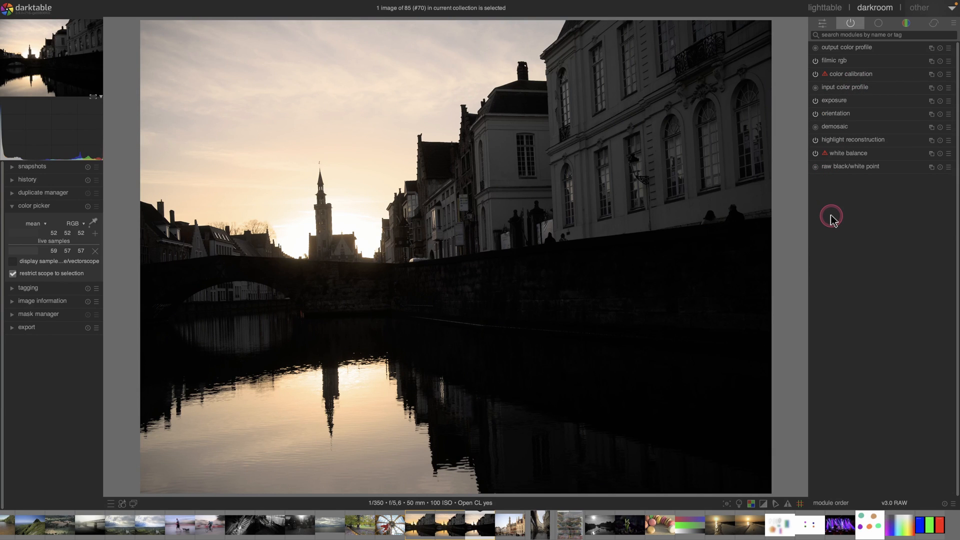
Remove the old live colour sample and add a new one from the bright water reflection beside the mirrored tower
{"action": "left_click", "coordinate": [94, 251]}
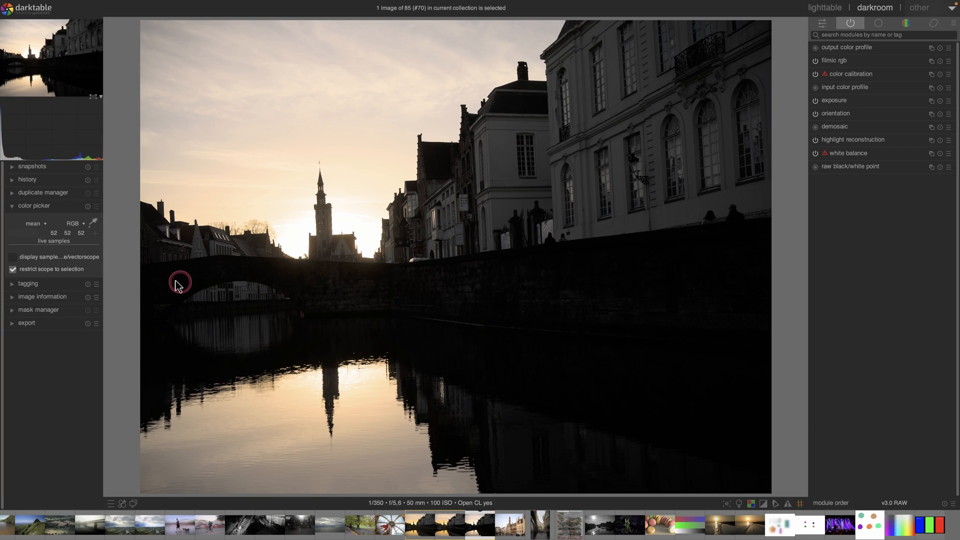
{"action": "left_click", "coordinate": [94, 224]}
{"action": "left_click", "coordinate": [93, 223]}
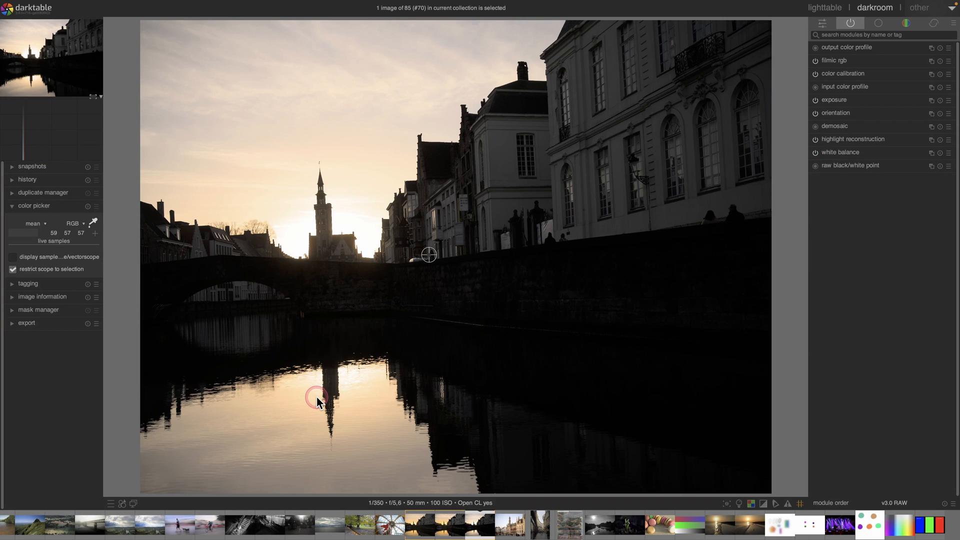
{"action": "left_click", "coordinate": [365, 398]}
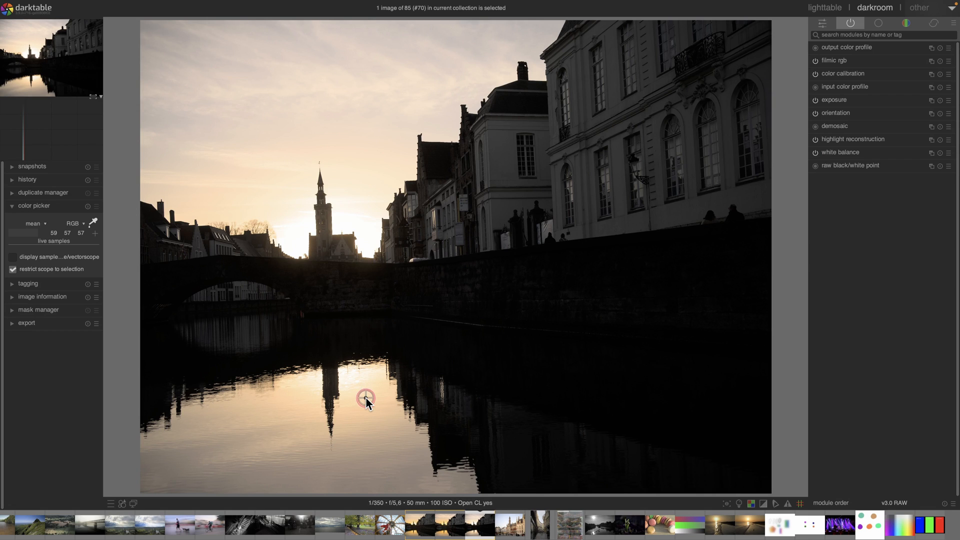
{"action": "left_click", "coordinate": [95, 233]}
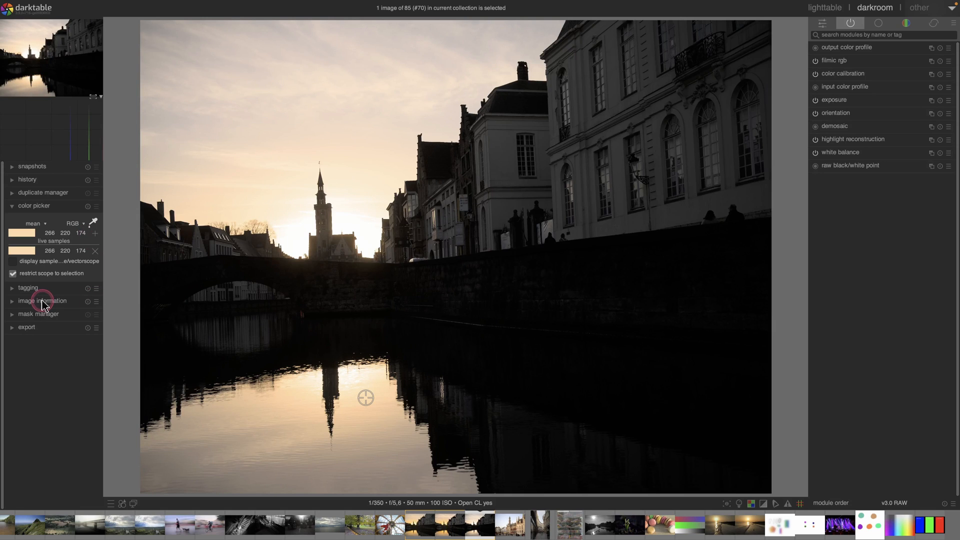
{"action": "left_click", "coordinate": [51, 268]}
{"action": "left_click", "coordinate": [48, 272]}
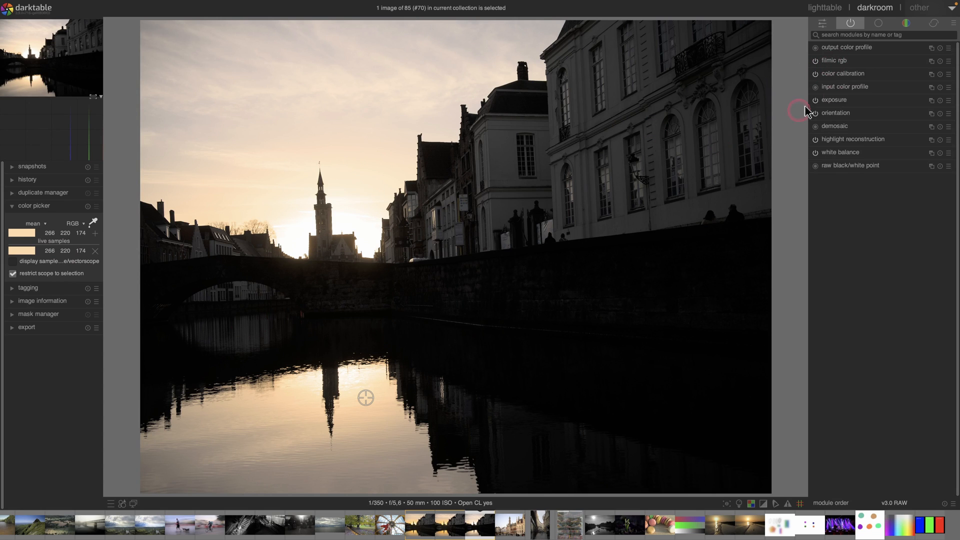
In the canal photo's filmic rgb scene settings, set white relative exposure to 7.06 EV and black relative exposure to -12.63 EV
{"action": "left_click", "coordinate": [830, 60]}
{"action": "left_click", "coordinate": [949, 164]}
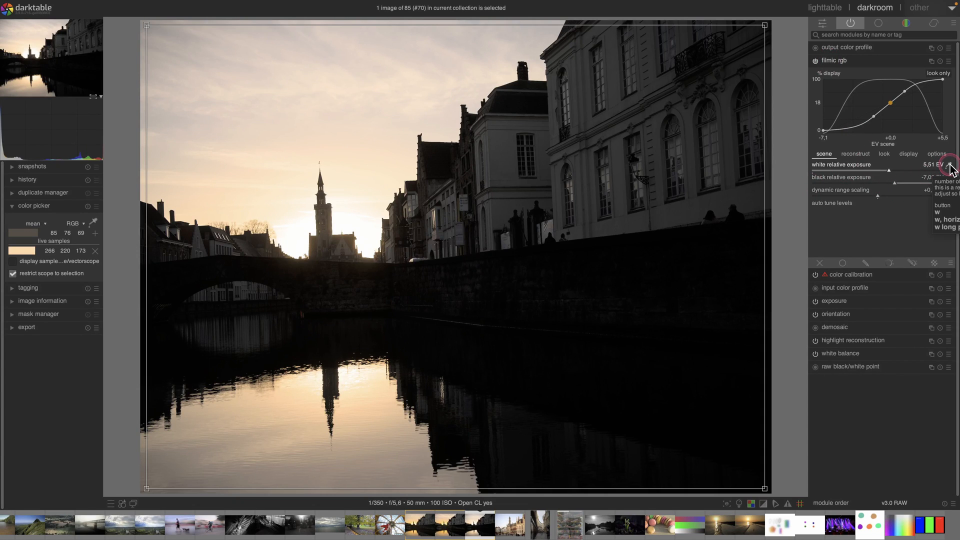
{"action": "left_click", "coordinate": [949, 177]}
{"action": "left_click_drag", "start_coordinate": [888, 171], "coordinate": [924, 171]}
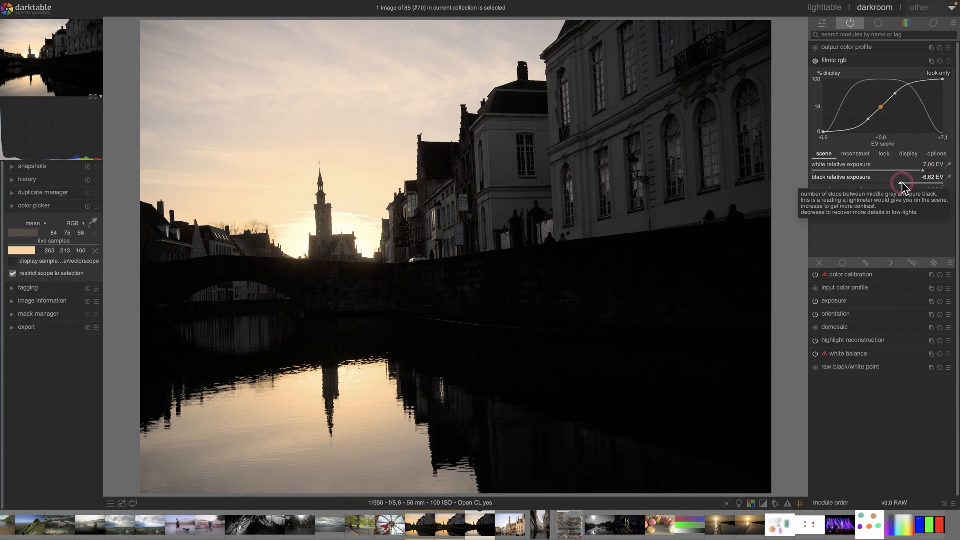
{"action": "scroll", "coordinate": [900, 182], "scroll_direction": "up", "scroll_amount": 4}
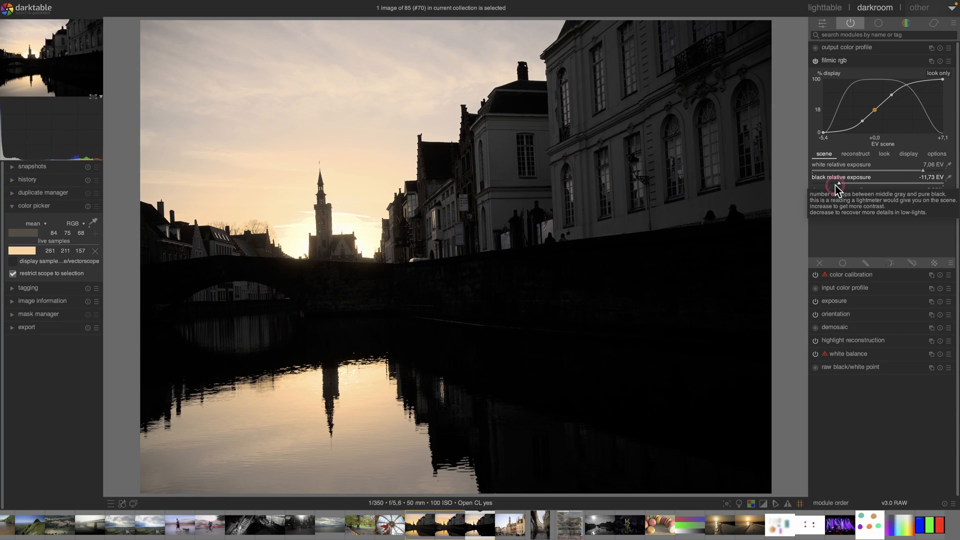
{"action": "left_click_drag", "start_coordinate": [835, 185], "coordinate": [828, 185]}
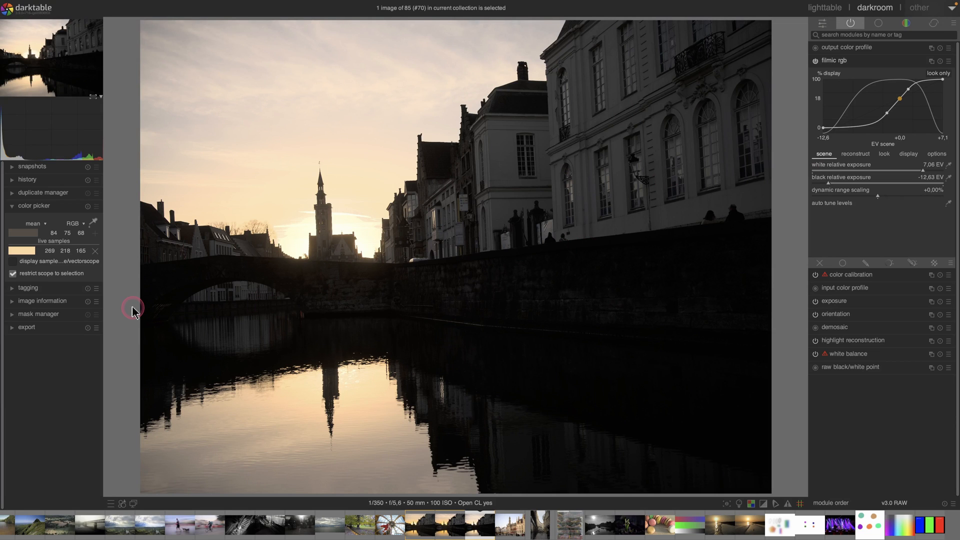
Check the export profile in output color profile and the working profile in input color profile against the color picker readings
{"action": "left_click", "coordinate": [845, 49]}
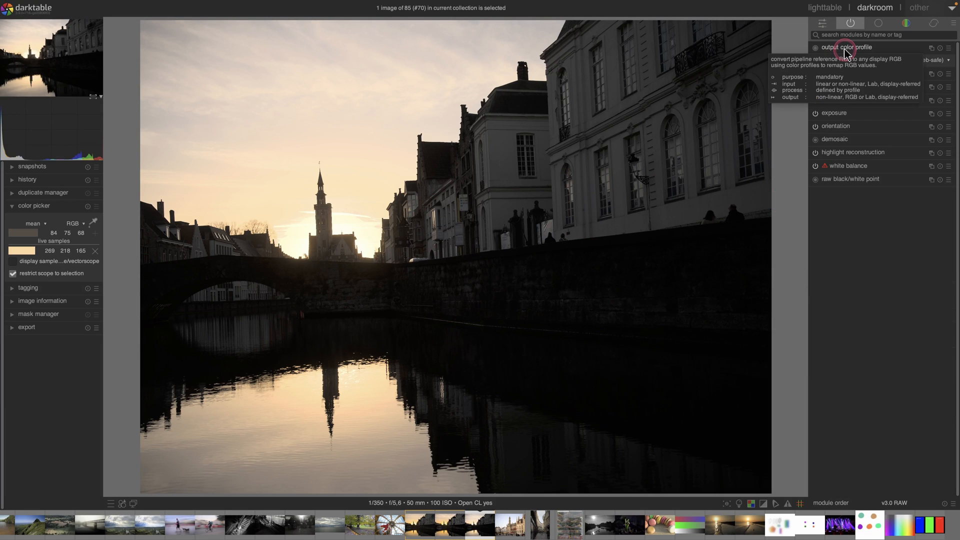
{"action": "left_click", "coordinate": [46, 225]}
{"action": "left_click", "coordinate": [46, 226]}
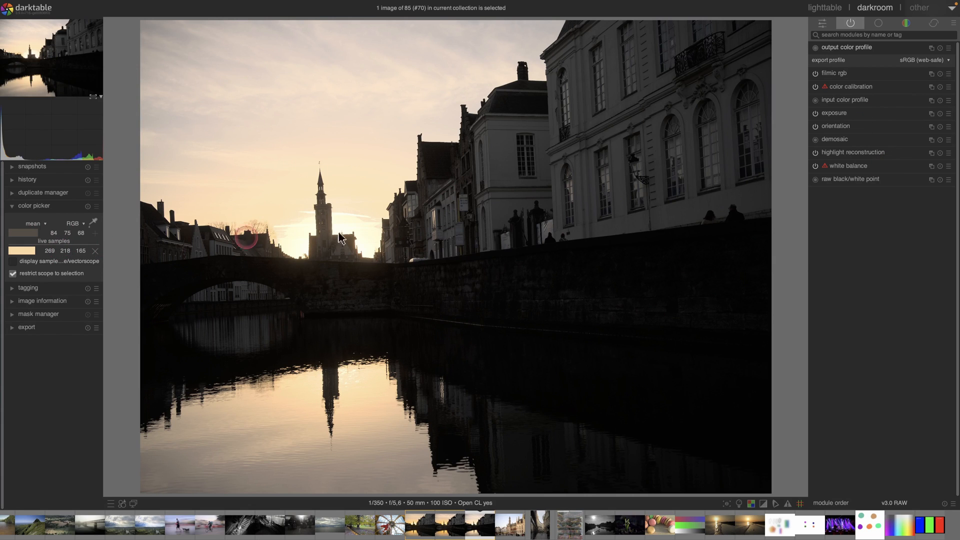
{"action": "left_click", "coordinate": [844, 48]}
{"action": "left_click", "coordinate": [838, 88]}
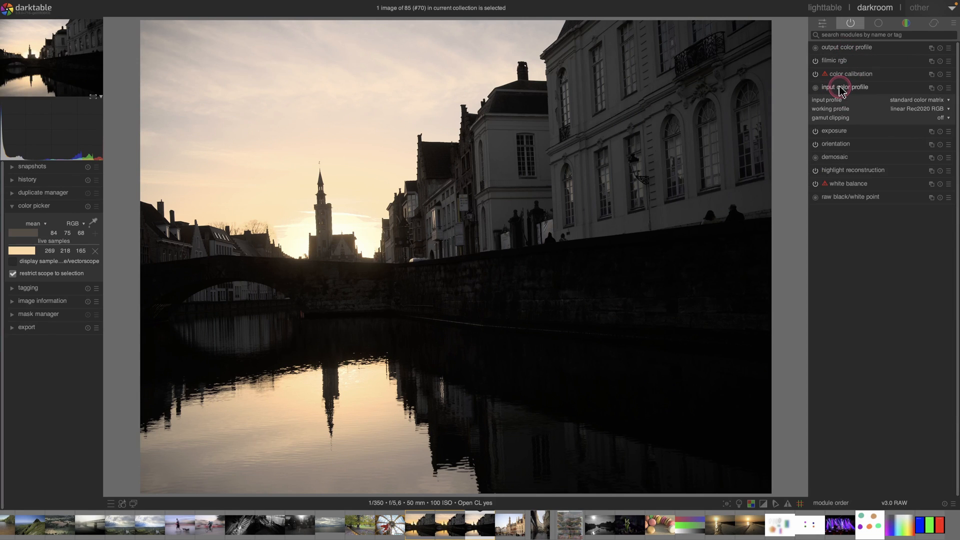
{"action": "left_click", "coordinate": [842, 87]}
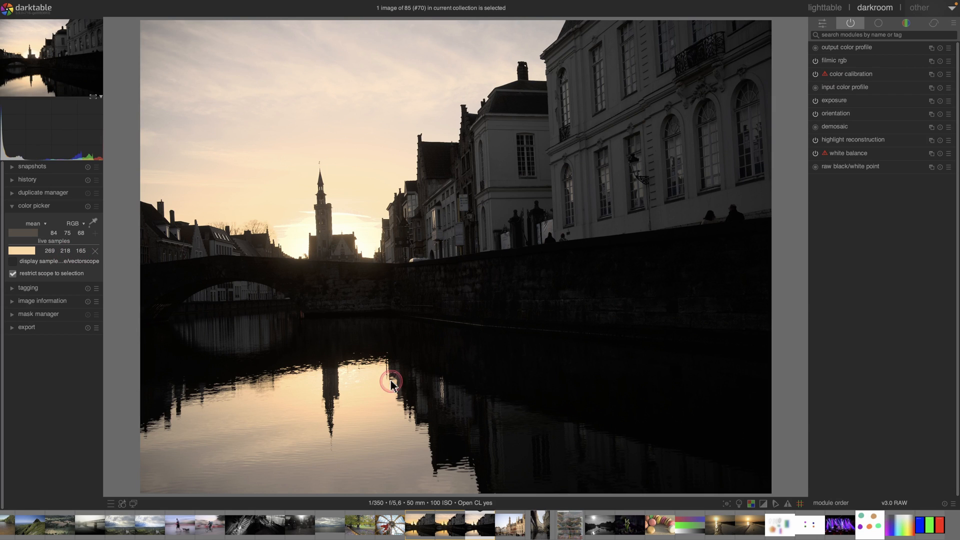
Sample the bright water reflection with the color picker and review the white balance and color calibration settings
{"action": "left_click", "coordinate": [94, 224]}
{"action": "left_click", "coordinate": [365, 398]}
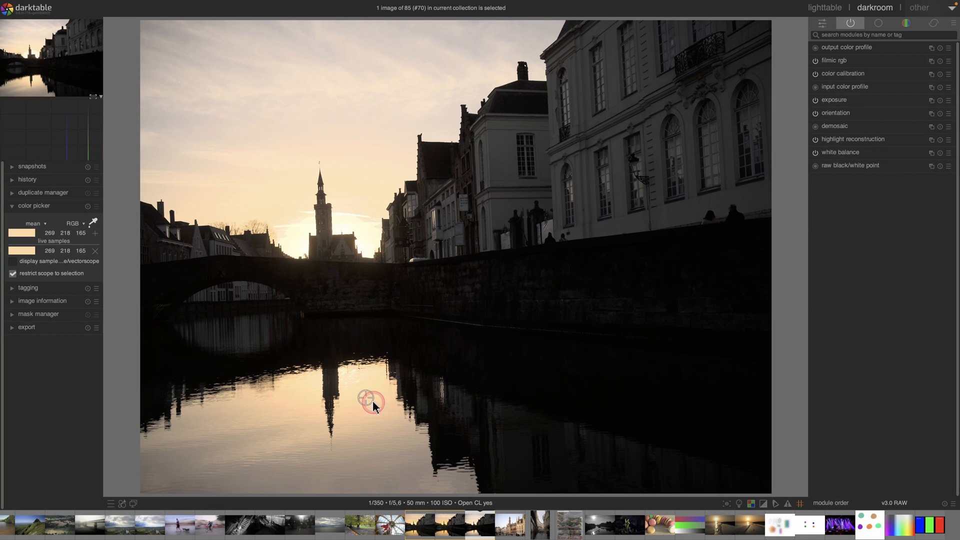
{"action": "left_click", "coordinate": [845, 153]}
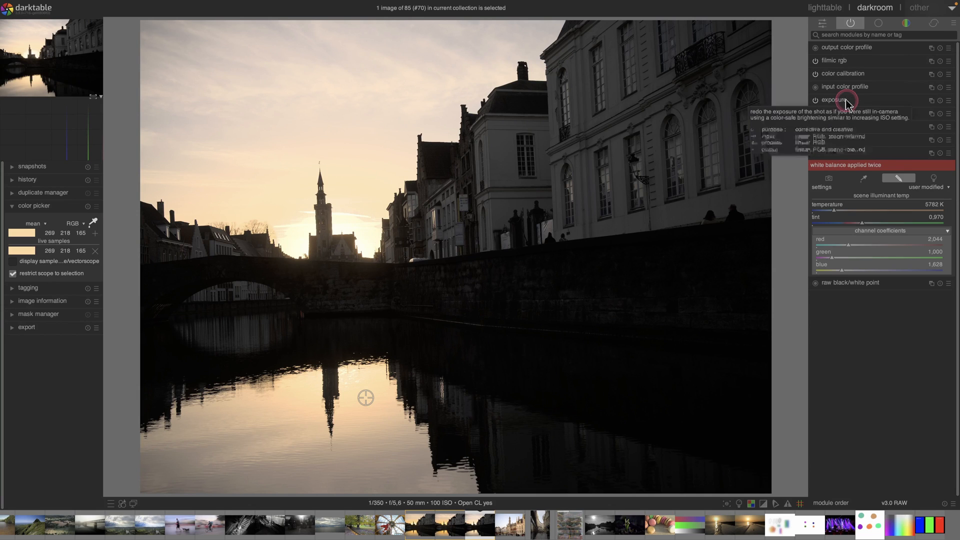
{"action": "left_click", "coordinate": [839, 74]}
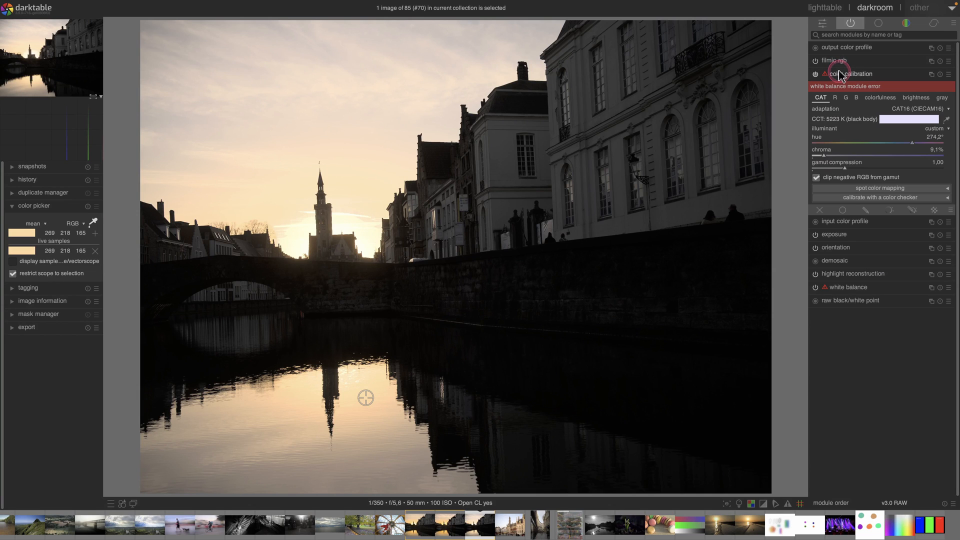
Lock the live color sample for comparison and switch the canal photo's white balance to camera reference
{"action": "left_click", "coordinate": [849, 288]}
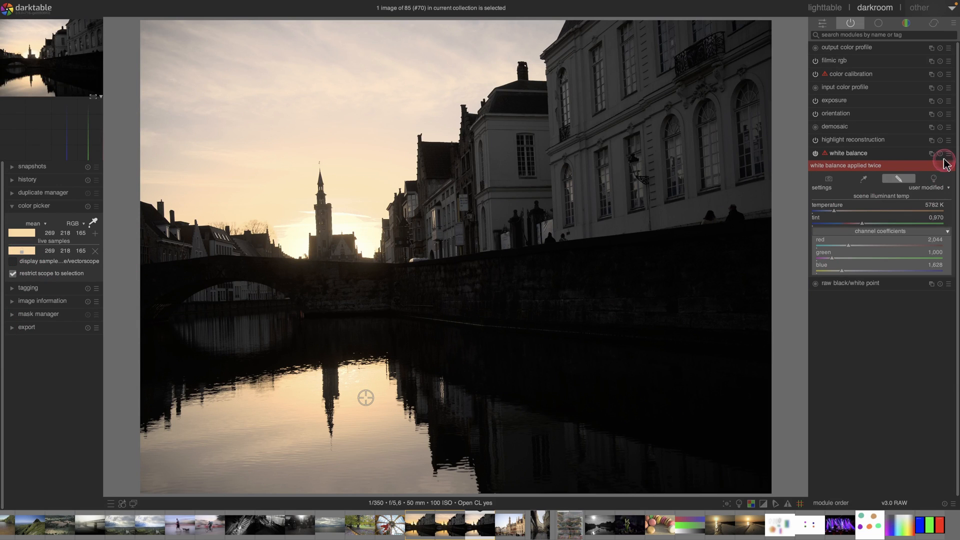
{"action": "left_click", "coordinate": [936, 182]}
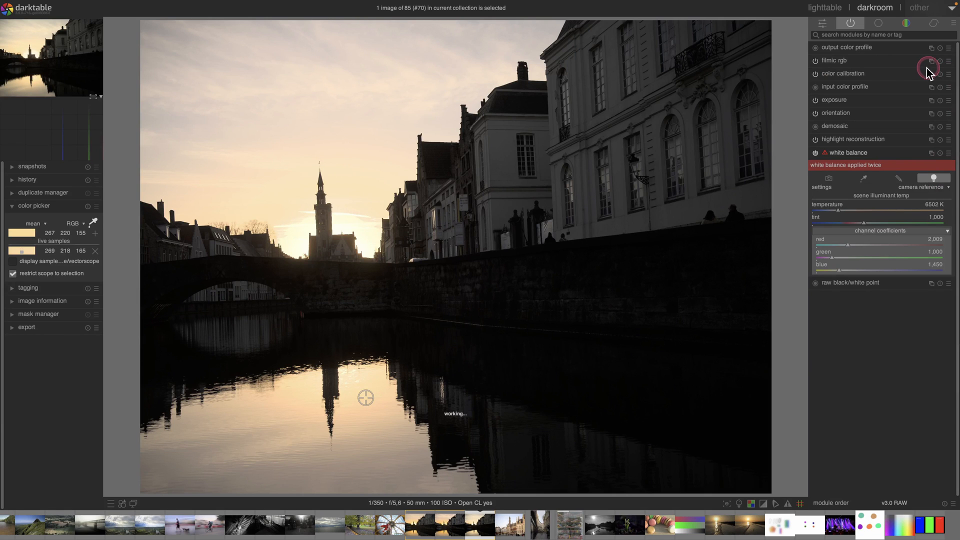
Reset color calibration and detect its illuminant from the pale house wall beside the window under the camera reference white balance
{"action": "left_click", "coordinate": [864, 73]}
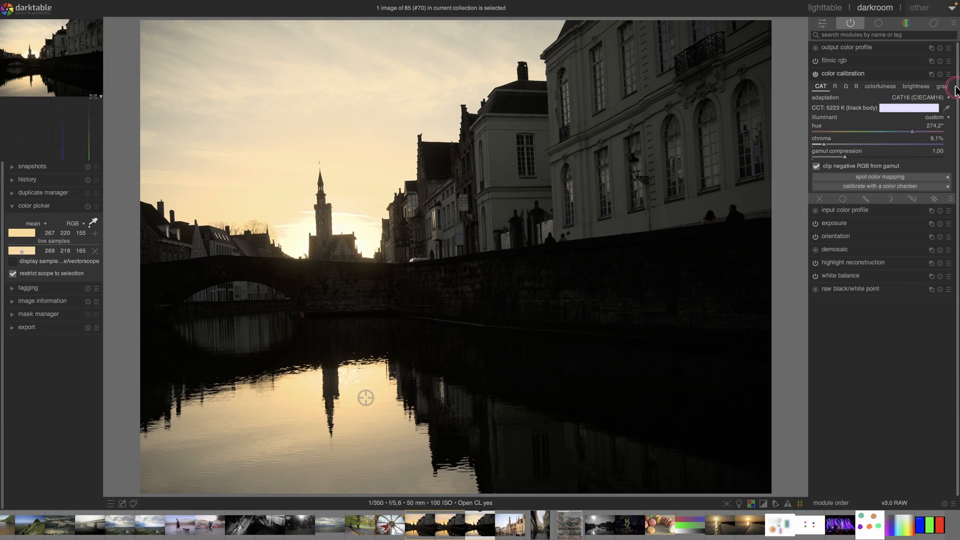
{"action": "left_click", "coordinate": [939, 74]}
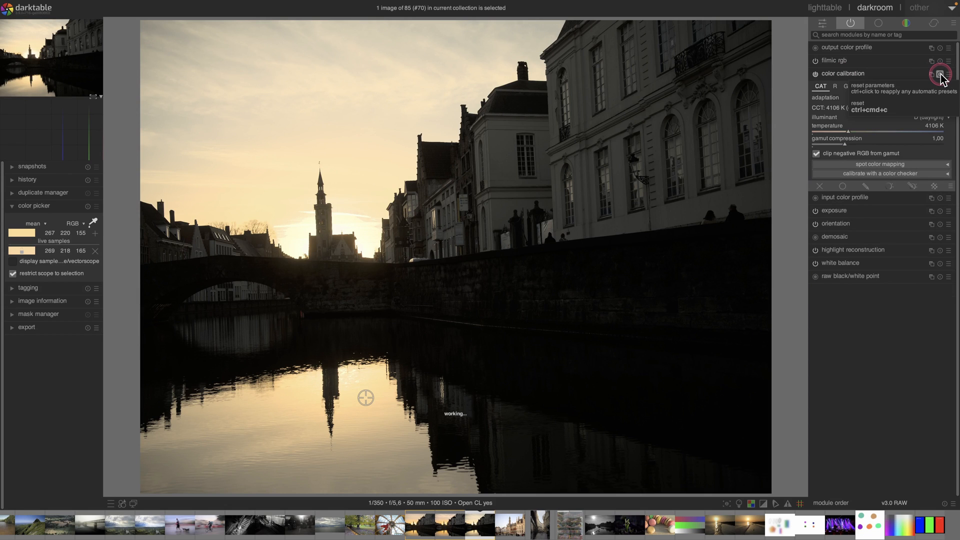
{"action": "left_click", "coordinate": [946, 108]}
{"action": "left_click", "coordinate": [510, 161]}
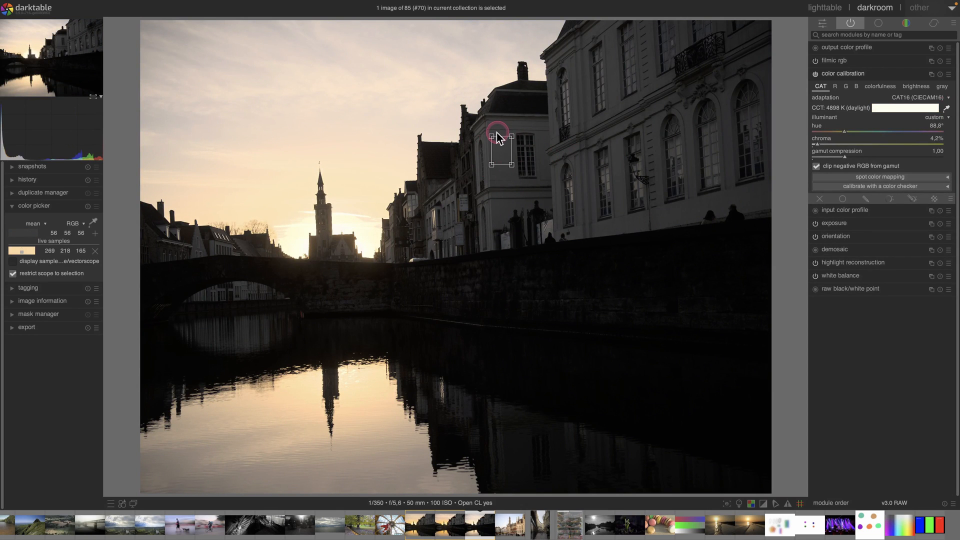
Measure the bright water reflection with the color picker and compare its RGB values with the locked live sample
{"action": "left_click", "coordinate": [93, 223]}
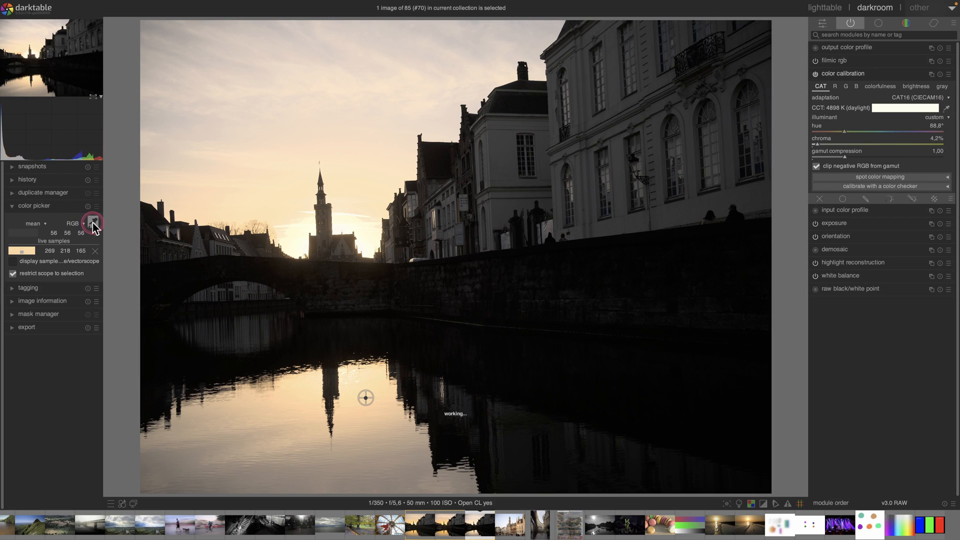
{"action": "left_click", "coordinate": [50, 227]}
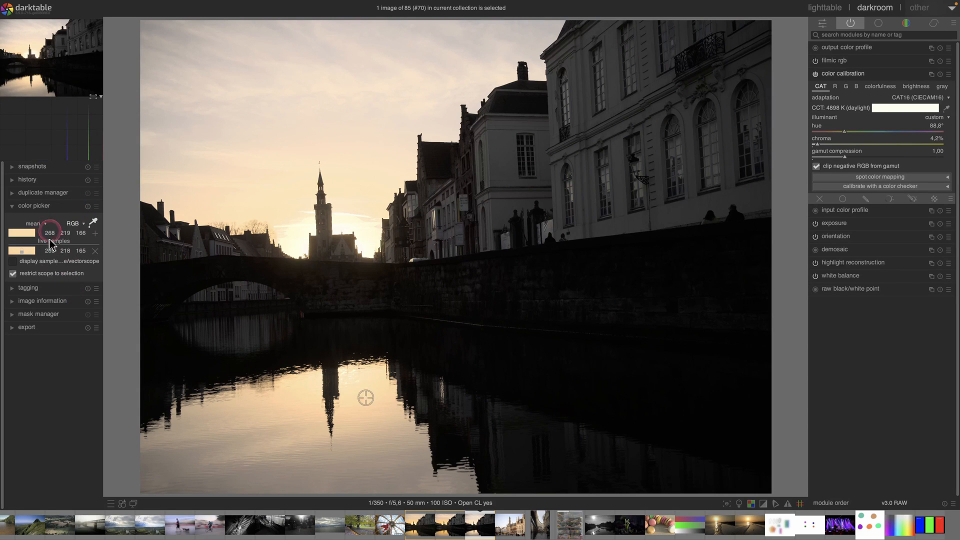
{"action": "left_click", "coordinate": [364, 406]}
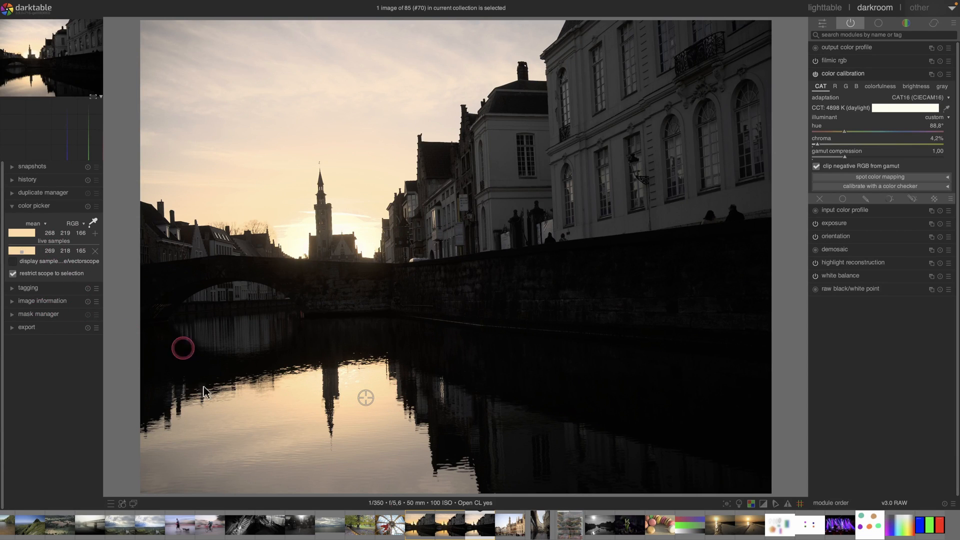
{"action": "left_click", "coordinate": [50, 252]}
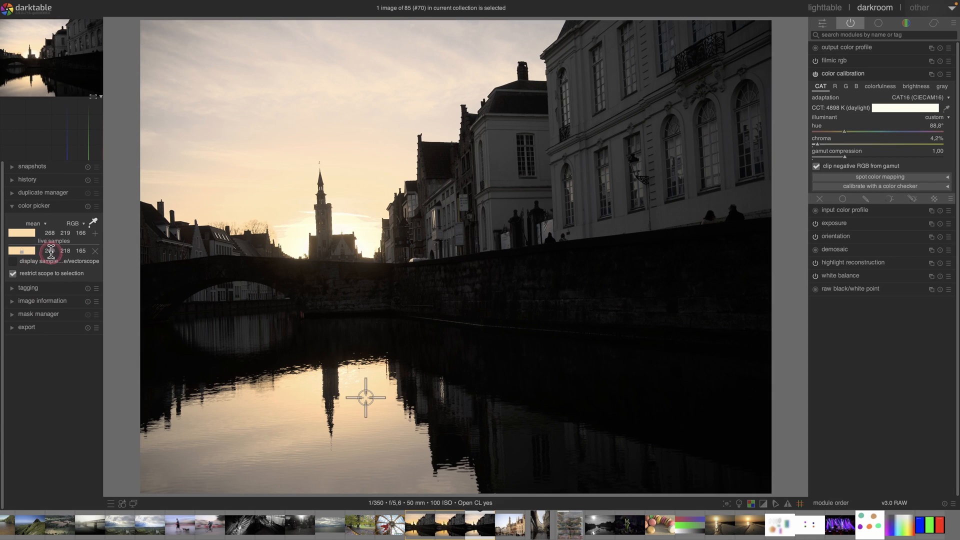
{"action": "left_click", "coordinate": [79, 247]}
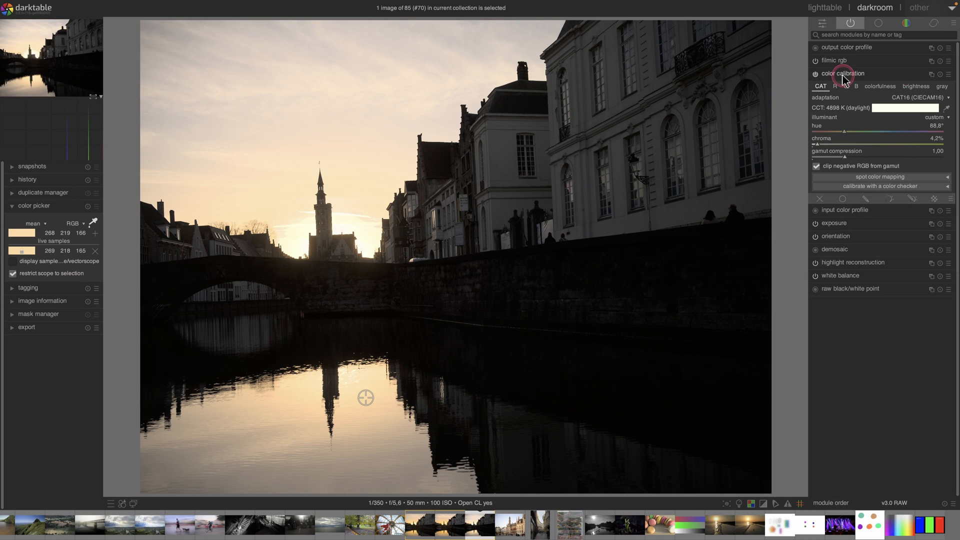
Collapse color calibration and apply the GFX100s preset to the canal photo's white balance
{"action": "left_click", "coordinate": [842, 75]}
{"action": "left_click", "coordinate": [834, 152]}
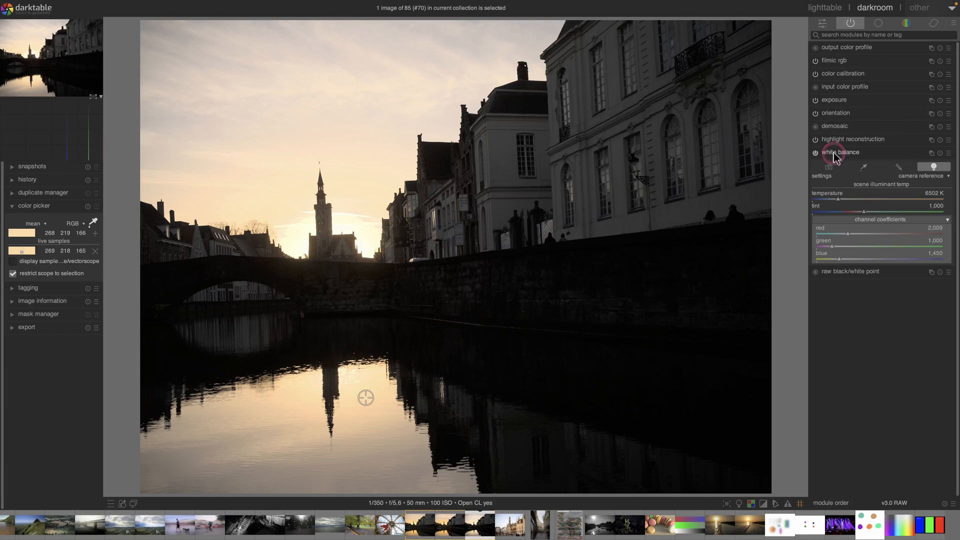
{"action": "left_click", "coordinate": [947, 153]}
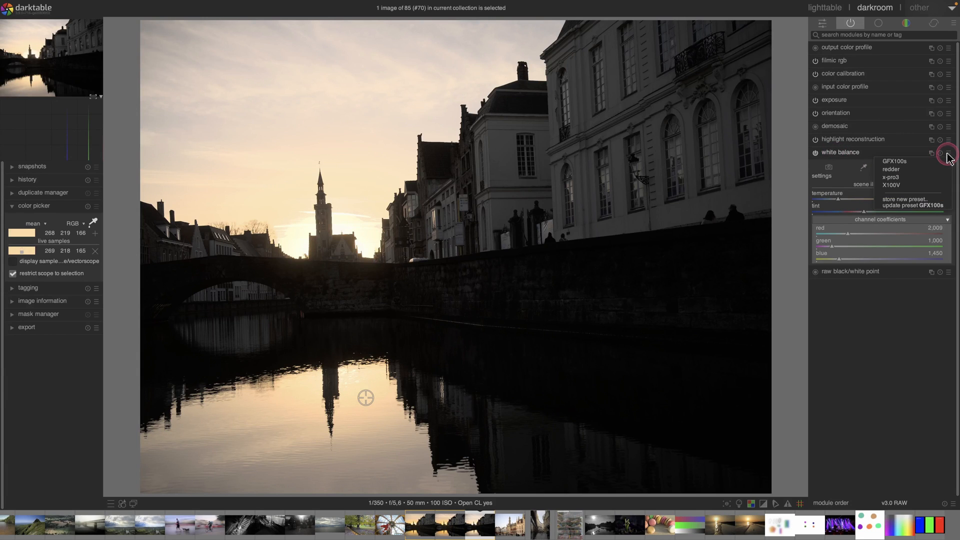
{"action": "left_click", "coordinate": [895, 163]}
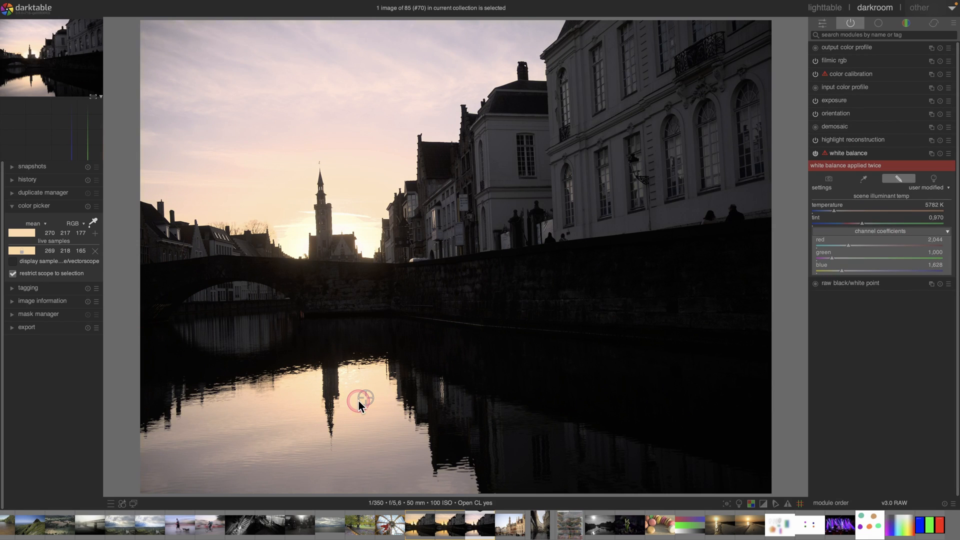
Reset color calibration, detect its illuminant from the pale house wall beside the window, and collapse the module
{"action": "left_click", "coordinate": [852, 74]}
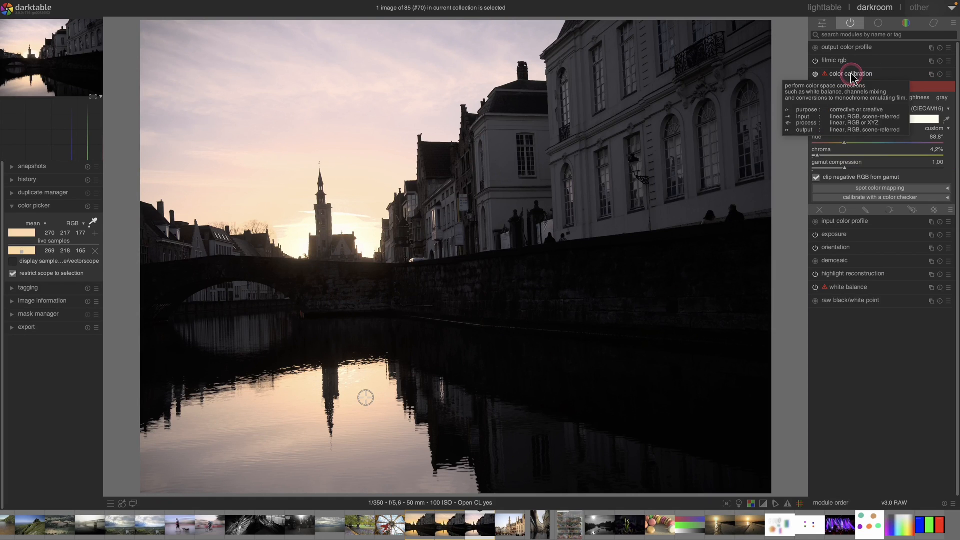
{"action": "left_click", "coordinate": [939, 75]}
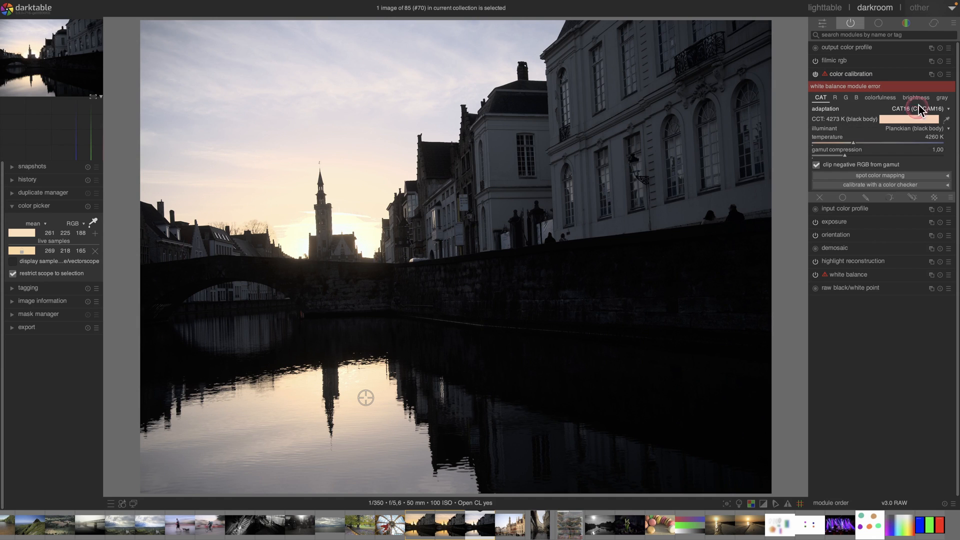
{"action": "left_click", "coordinate": [945, 120]}
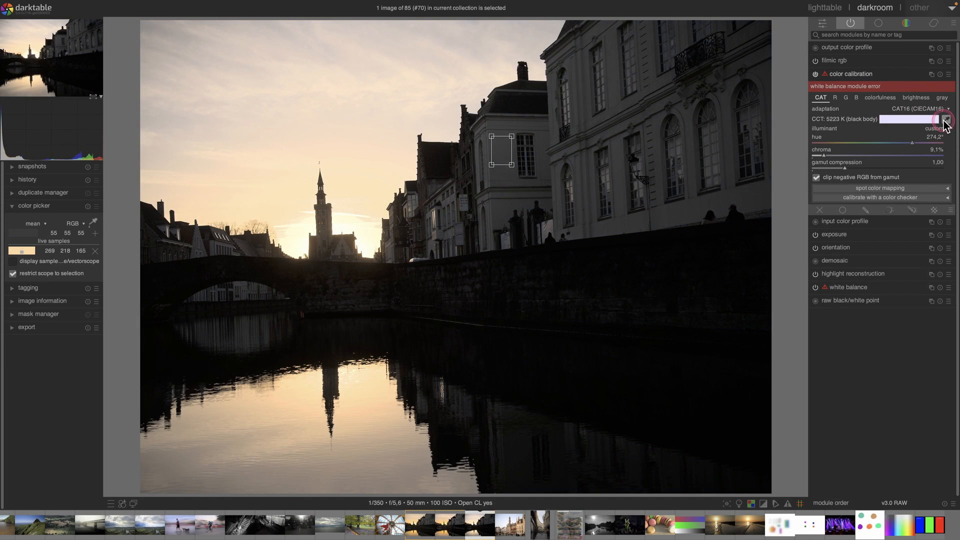
{"action": "left_click", "coordinate": [862, 75]}
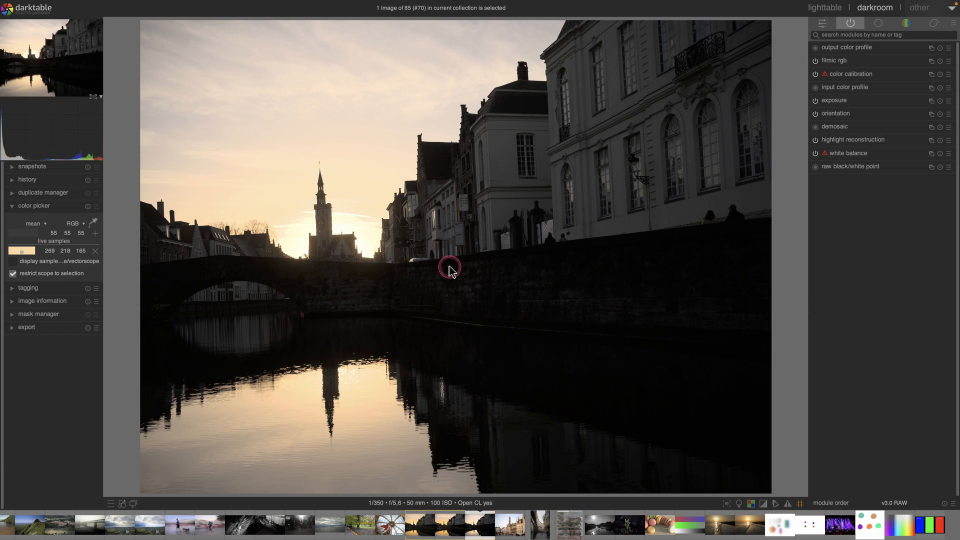
Reset the color picker and show the canal photo in the color assessment view with its white frame
{"action": "left_click", "coordinate": [87, 206]}
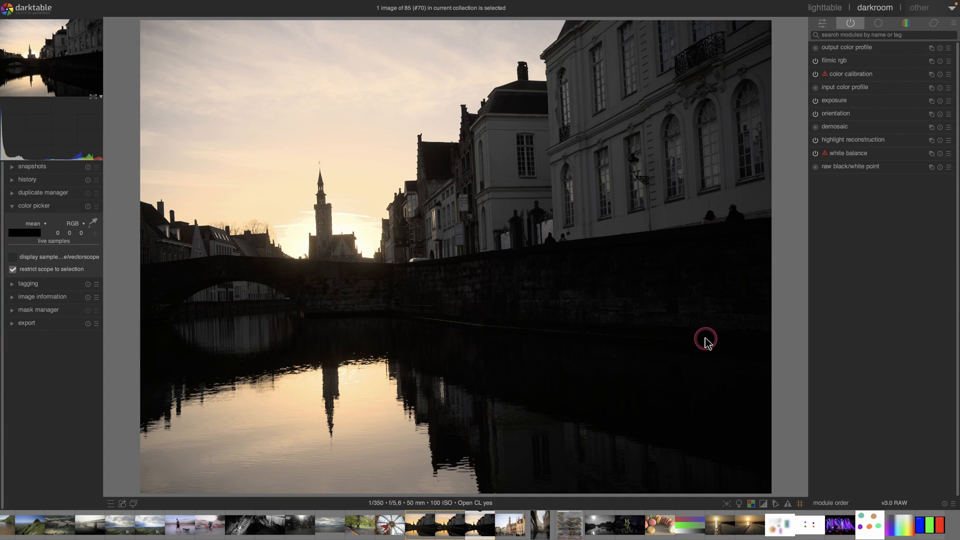
{"action": "key", "text": "ctrl+b"}
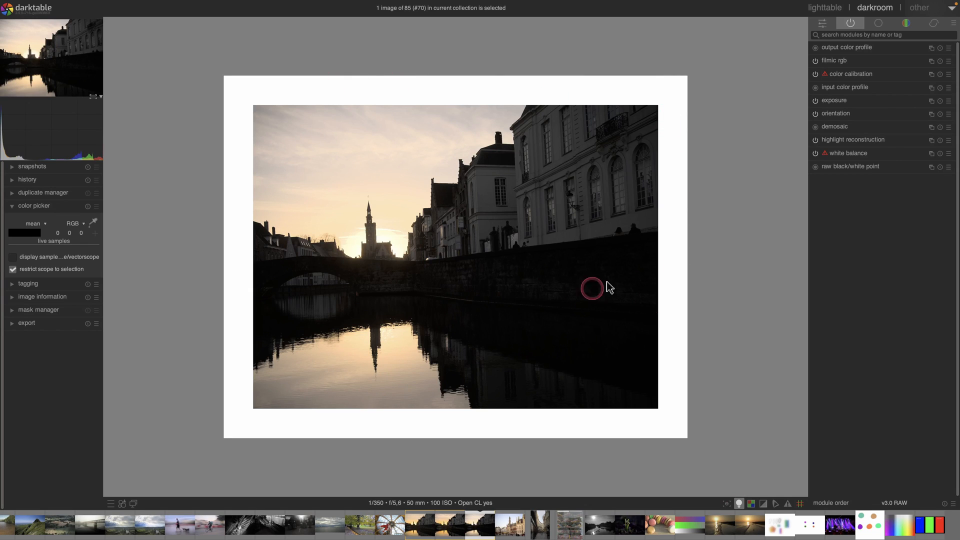
Raise the canal photo's exposure to +0.936 EV and leave the color assessment view
{"action": "left_click", "coordinate": [833, 100]}
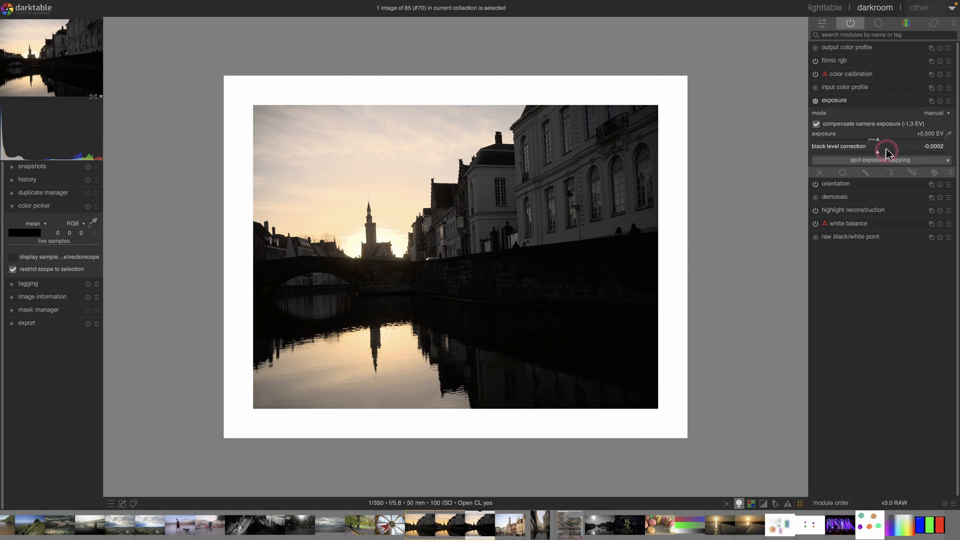
{"action": "left_click_drag", "start_coordinate": [878, 144], "coordinate": [886, 143]}
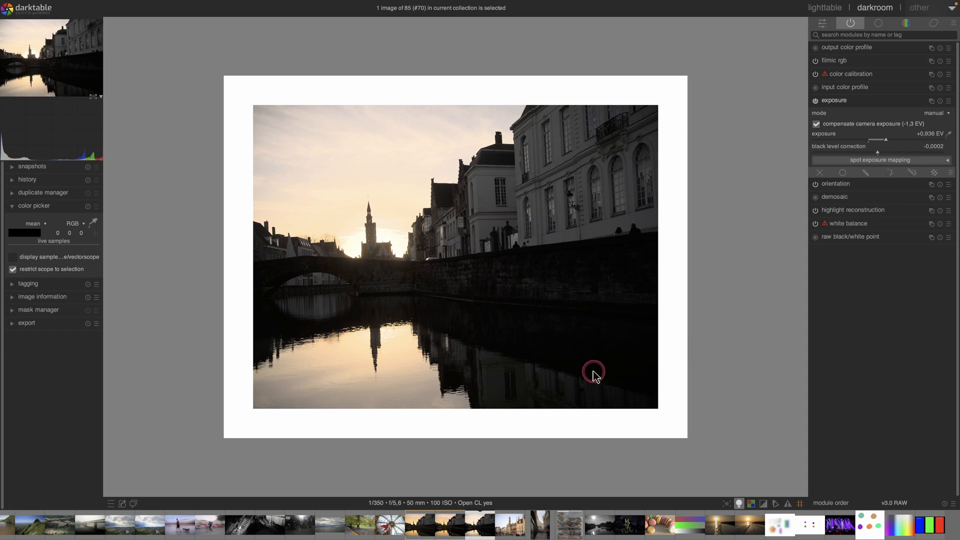
{"action": "left_click", "coordinate": [738, 504]}
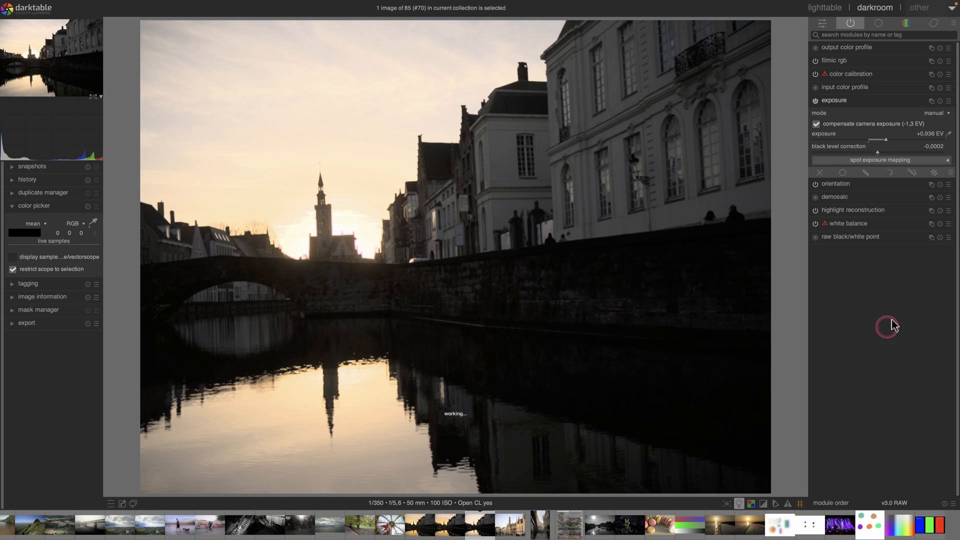
Expand filmic rgb and turn on the raw overexposure indication to examine clipping around the sun and its reflection
{"action": "left_click", "coordinate": [835, 61]}
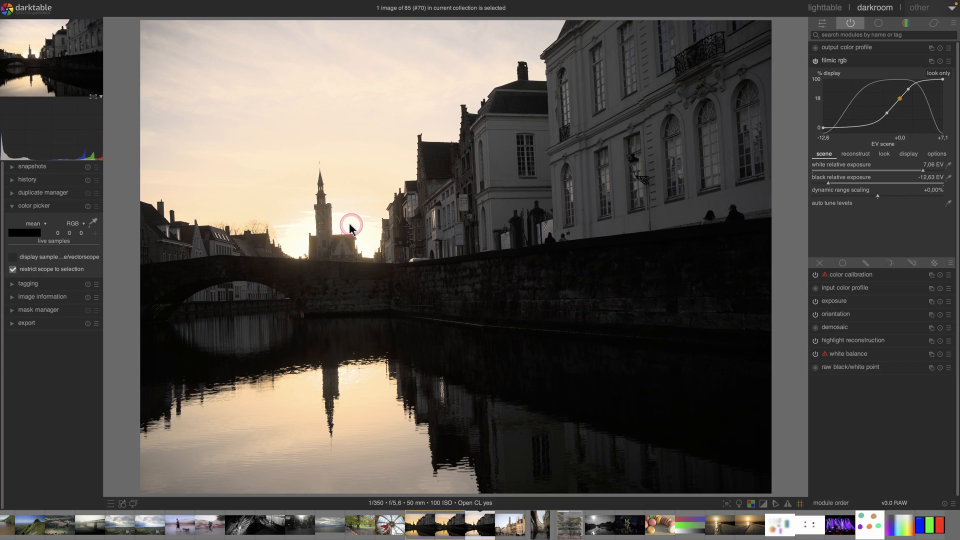
{"action": "left_click", "coordinate": [751, 503]}
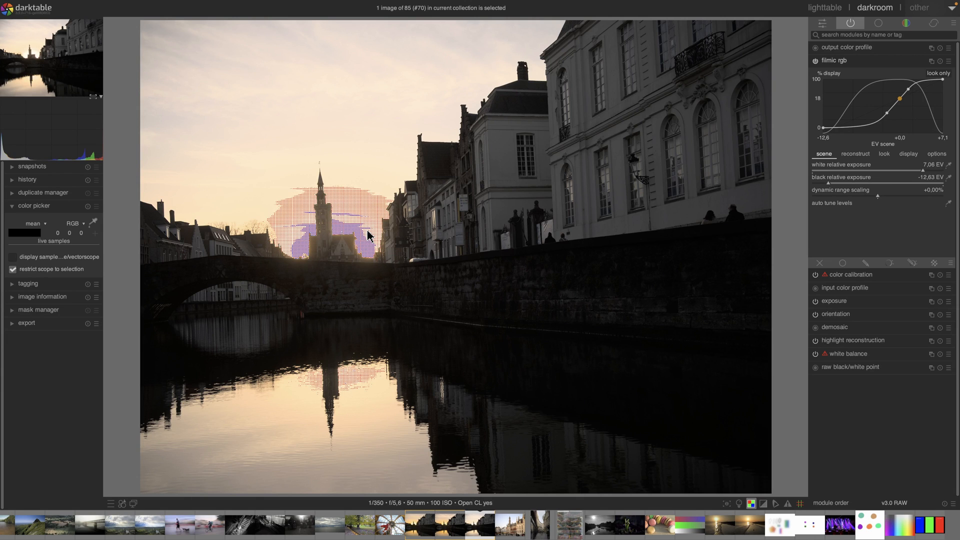
{"action": "left_click", "coordinate": [360, 240]}
{"action": "left_click", "coordinate": [403, 267]}
{"action": "mouse_move", "coordinate": [682, 419]}
{"action": "left_mouse_down"}
{"action": "mouse_move", "coordinate": [428, 353]}
{"action": "mouse_move", "coordinate": [528, 288]}
{"action": "mouse_move", "coordinate": [512, 325]}
{"action": "mouse_move", "coordinate": [395, 226]}
{"action": "mouse_move", "coordinate": [353, 258]}
{"action": "mouse_move", "coordinate": [597, 308]}
{"action": "mouse_move", "coordinate": [851, 231]}
{"action": "mouse_move", "coordinate": [841, 232]}
{"action": "mouse_move", "coordinate": [849, 187]}
{"action": "mouse_move", "coordinate": [296, 225]}
{"action": "mouse_move", "coordinate": [362, 213]}
{"action": "mouse_move", "coordinate": [295, 202]}
{"action": "mouse_move", "coordinate": [338, 227]}
{"action": "mouse_move", "coordinate": [357, 260]}
{"action": "mouse_move", "coordinate": [360, 252]}
{"action": "mouse_move", "coordinate": [330, 260]}
{"action": "left_mouse_up"}
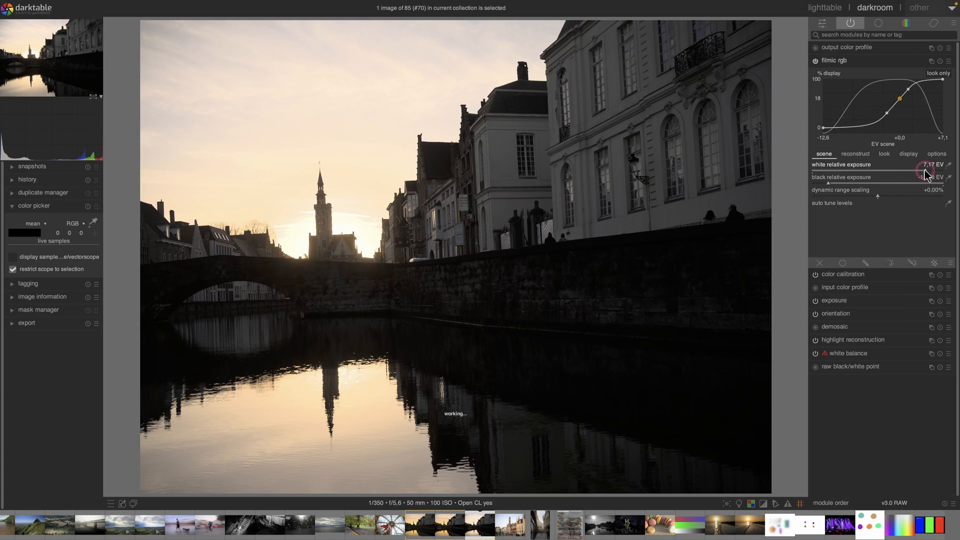
Set filmic rgb's white relative exposure to 6.61 EV and black relative exposure to -12.98 EV
{"action": "left_click_drag", "start_coordinate": [924, 173], "coordinate": [886, 174]}
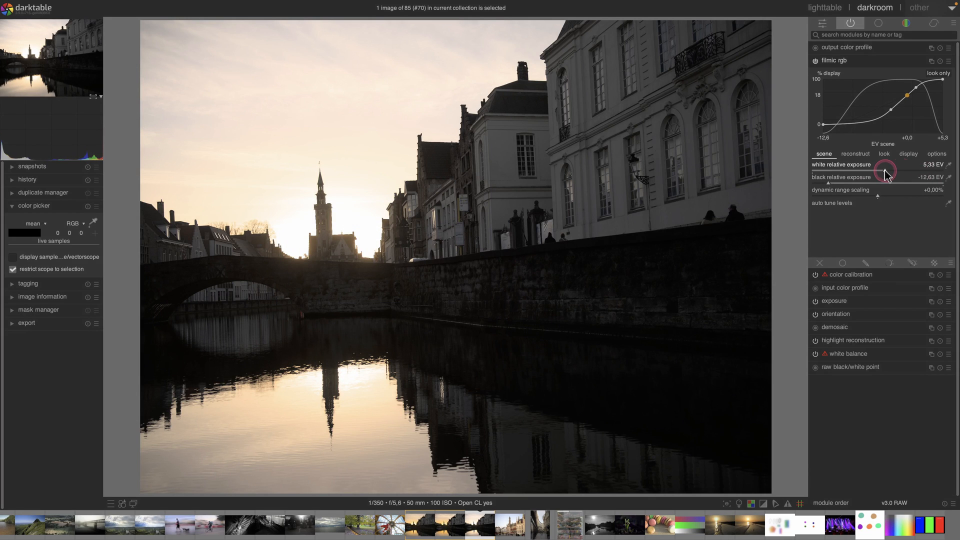
{"action": "left_click", "coordinate": [948, 165]}
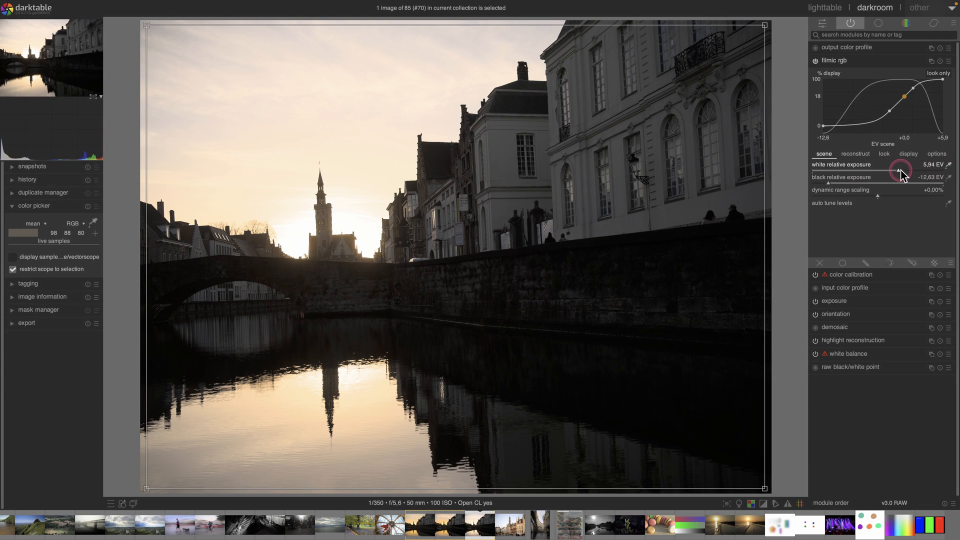
{"action": "left_click_drag", "start_coordinate": [900, 175], "coordinate": [913, 172]}
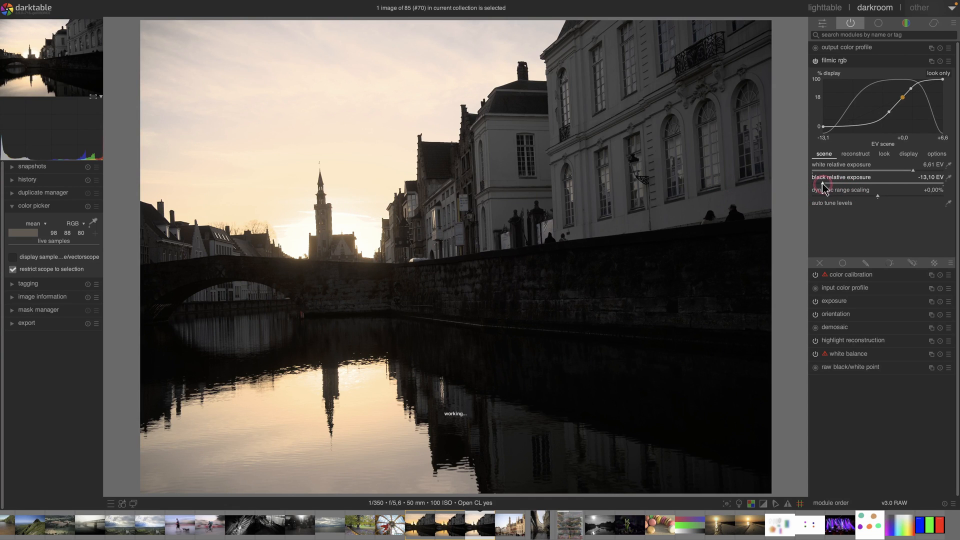
{"action": "left_click_drag", "start_coordinate": [831, 186], "coordinate": [936, 185]}
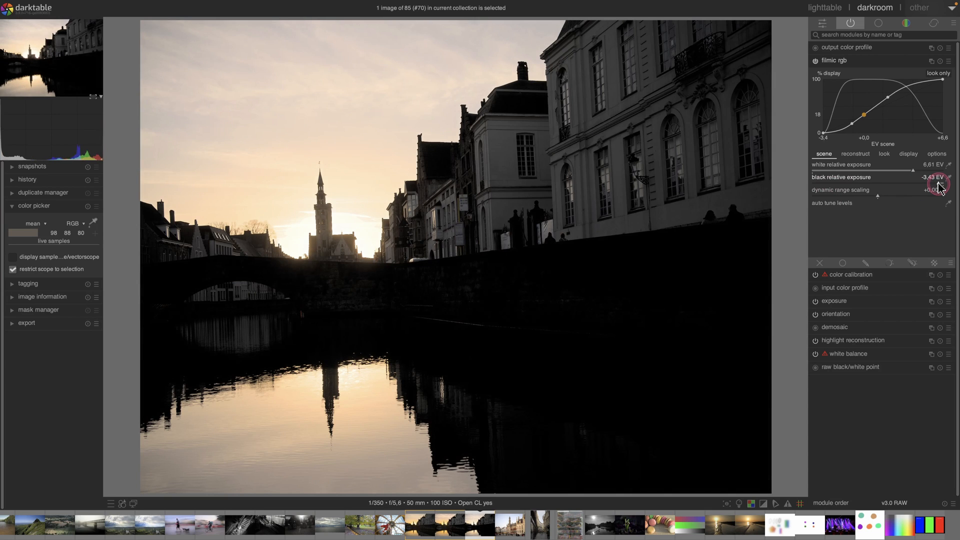
{"action": "left_click_drag", "start_coordinate": [938, 187], "coordinate": [836, 186]}
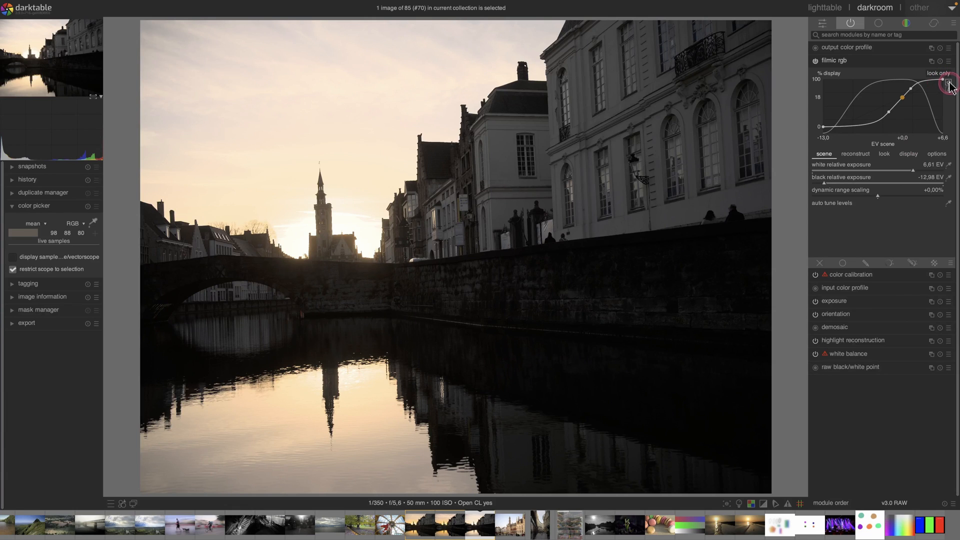
Cycle filmic rgb's graph views to examine the dynamic range mapping, and return to the look only view
{"action": "left_click", "coordinate": [948, 84]}
{"action": "left_click", "coordinate": [948, 84]}
{"action": "left_click", "coordinate": [949, 84]}
{"action": "left_click", "coordinate": [949, 84]}
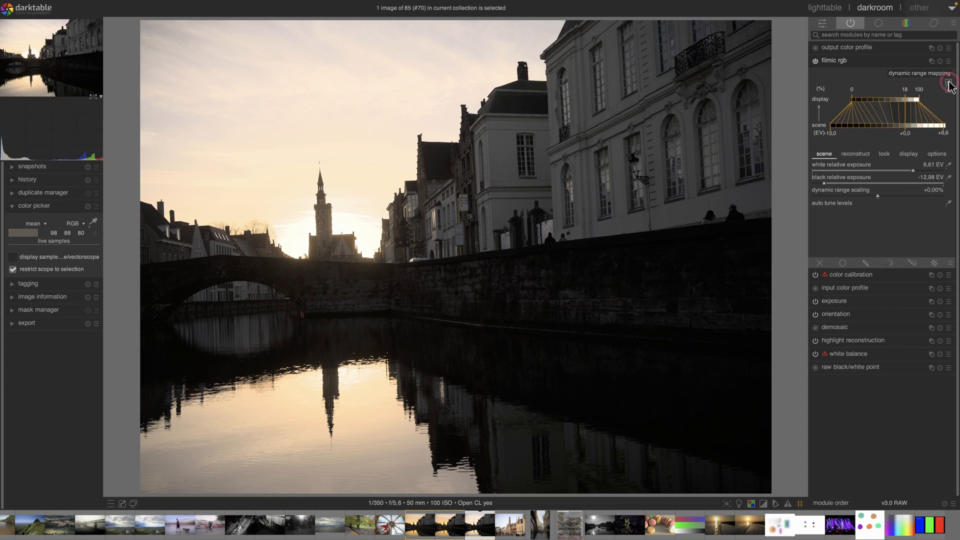
{"action": "left_click", "coordinate": [831, 132]}
{"action": "left_click", "coordinate": [852, 91]}
{"action": "left_click", "coordinate": [949, 82]}
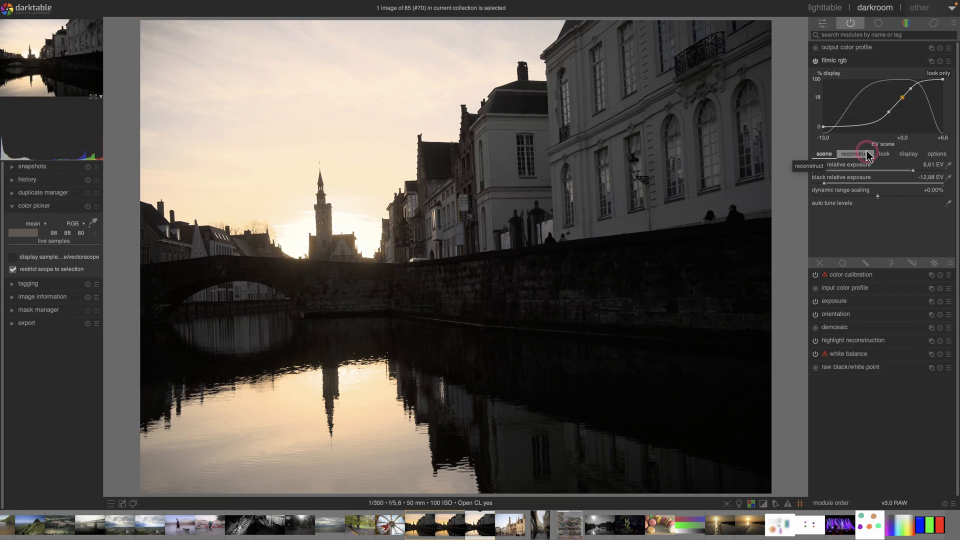
Try filmic rgb's shadows/highlights balance in both directions and set it to +8.01%
{"action": "left_click", "coordinate": [883, 156]}
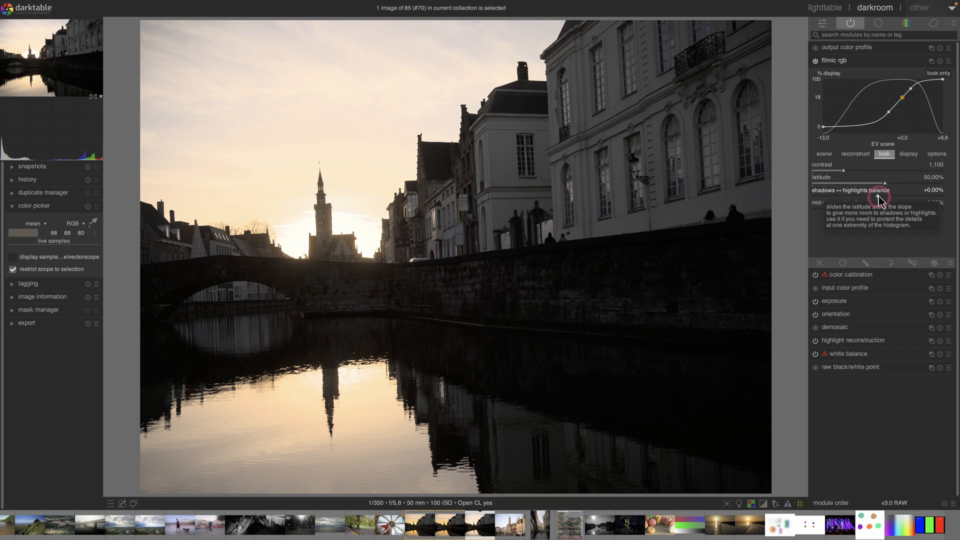
{"action": "left_click_drag", "start_coordinate": [879, 199], "coordinate": [902, 199]}
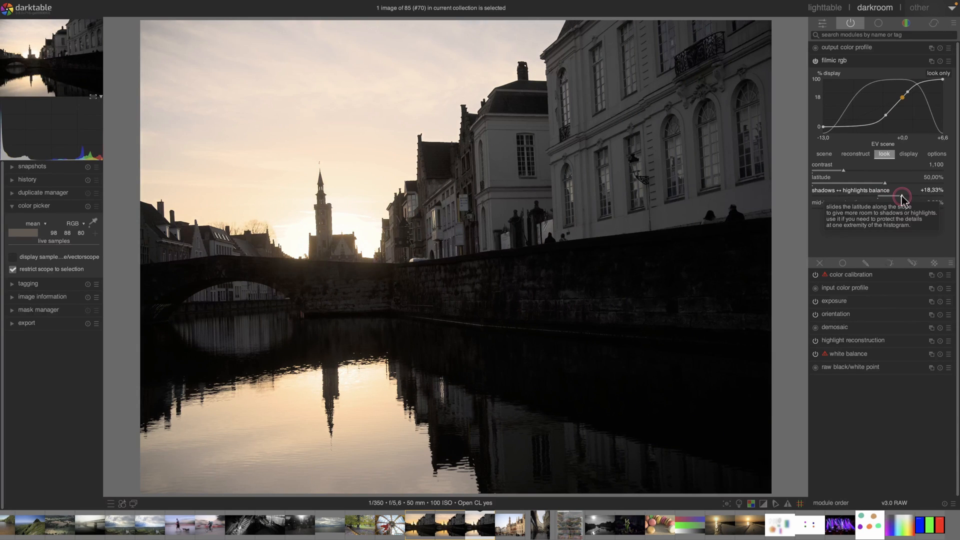
{"action": "left_click_drag", "start_coordinate": [913, 199], "coordinate": [838, 199]}
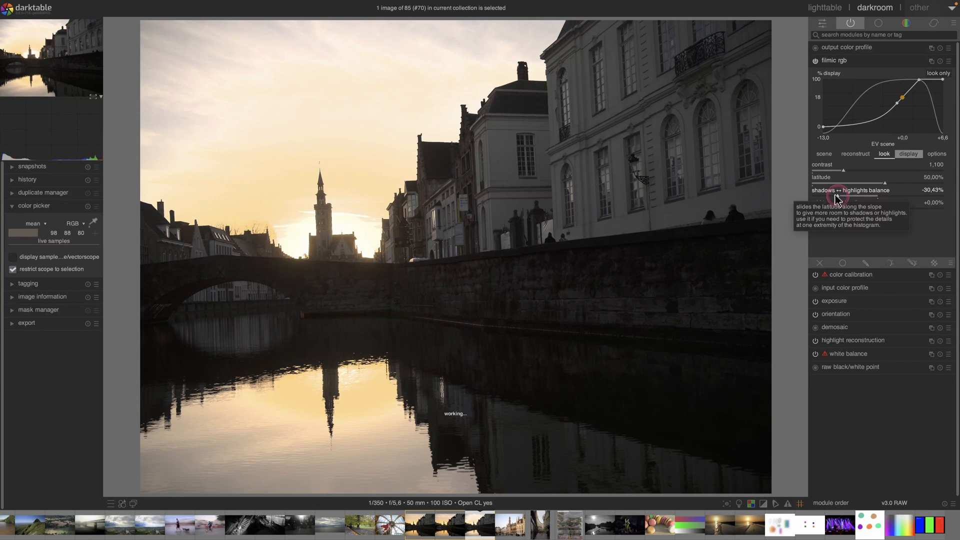
{"action": "left_click_drag", "start_coordinate": [837, 196], "coordinate": [837, 195]}
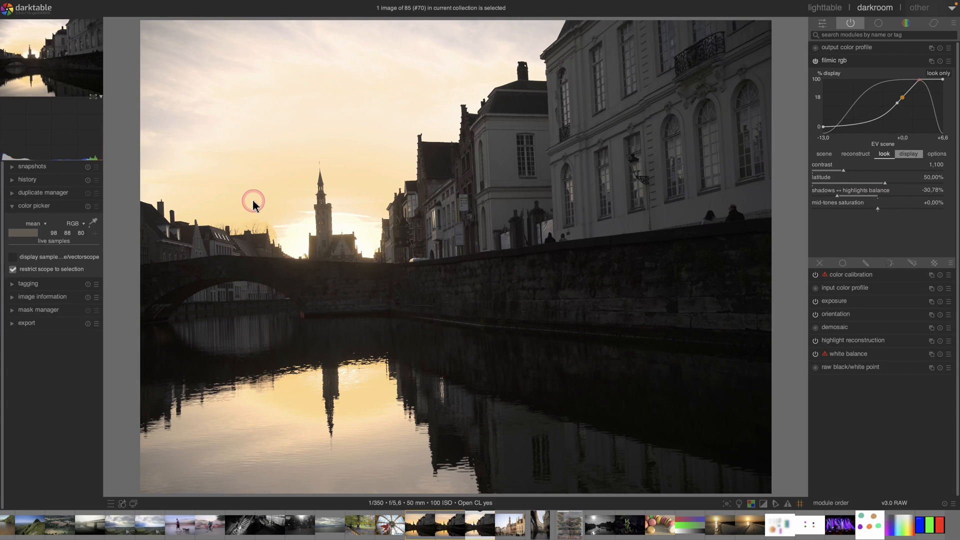
{"action": "left_click_drag", "start_coordinate": [839, 199], "coordinate": [885, 197]}
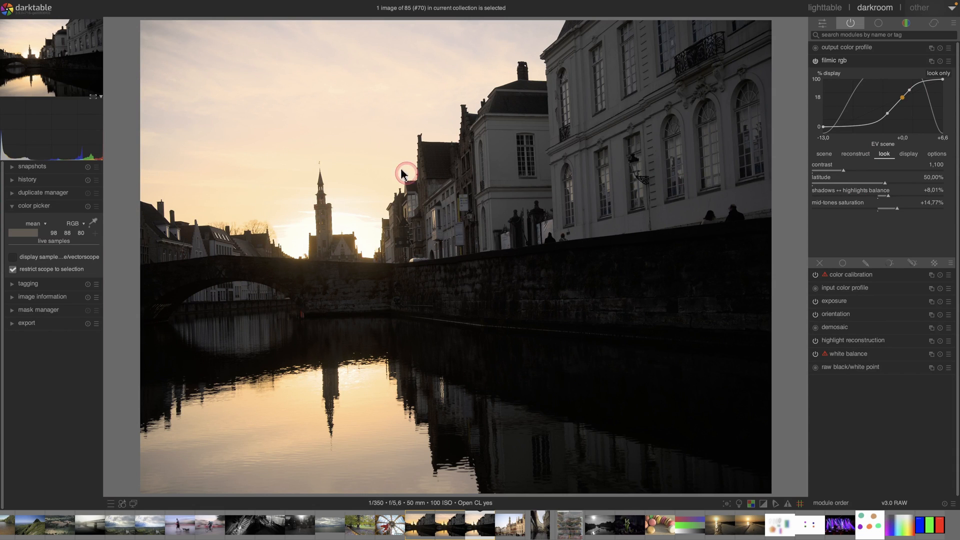
Set filmic rgb's mid-tones saturation to +20.46%
{"action": "left_click_drag", "start_coordinate": [895, 206], "coordinate": [944, 211]}
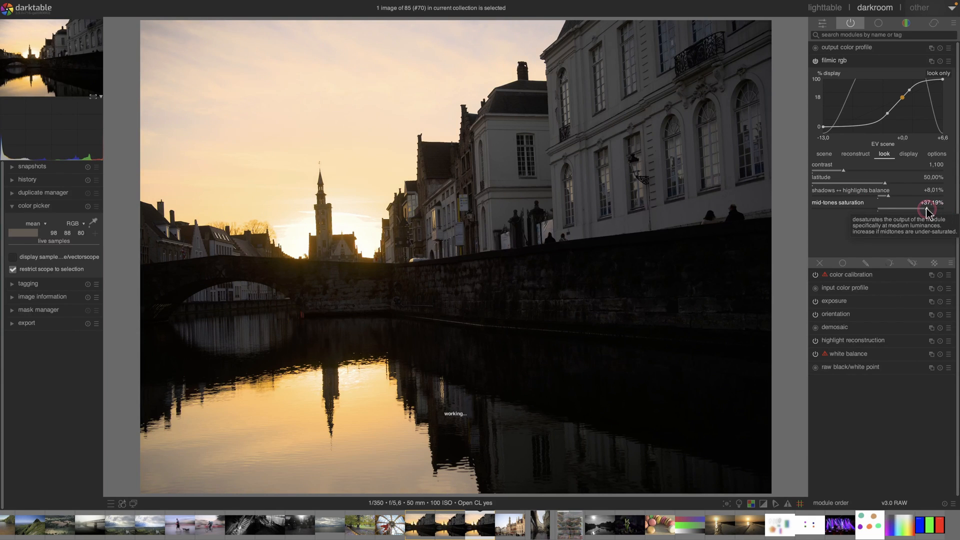
{"action": "left_click_drag", "start_coordinate": [927, 211], "coordinate": [912, 212]}
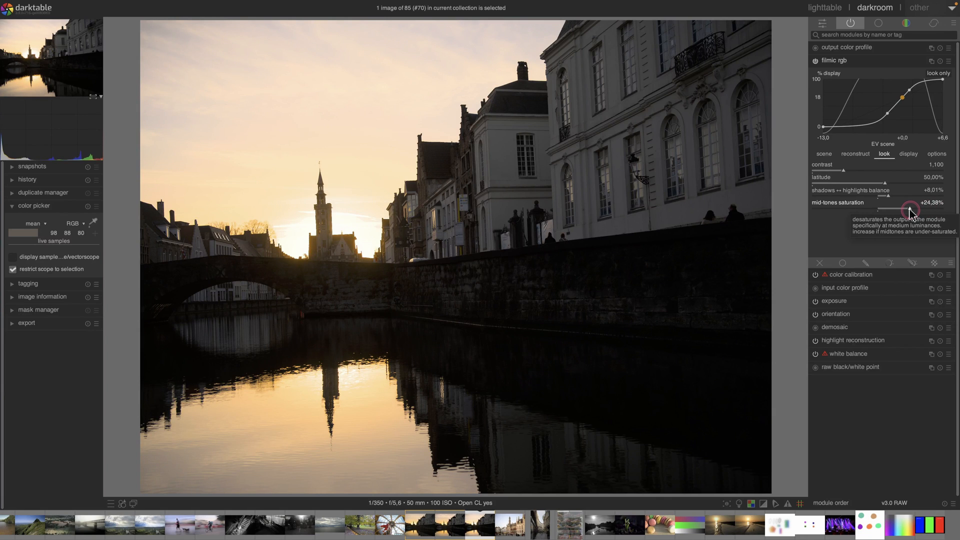
{"action": "left_click_drag", "start_coordinate": [907, 213], "coordinate": [901, 214]}
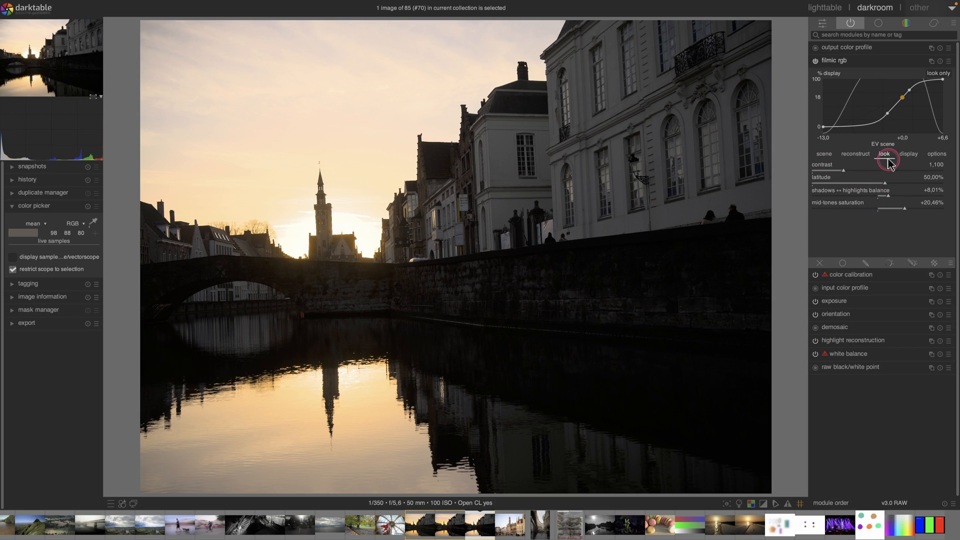
Show filmic rgb's options and sample the bright sky beside the church tower with the color picker
{"action": "left_click", "coordinate": [937, 154]}
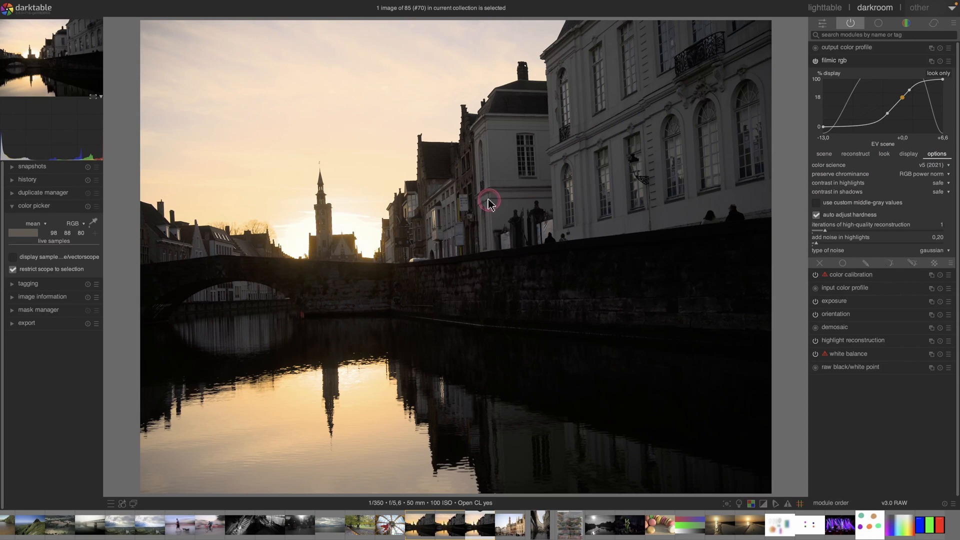
{"action": "scroll", "coordinate": [343, 232], "scroll_direction": "up", "scroll_amount": 1}
{"action": "scroll", "coordinate": [342, 233], "scroll_direction": "up", "scroll_amount": 1}
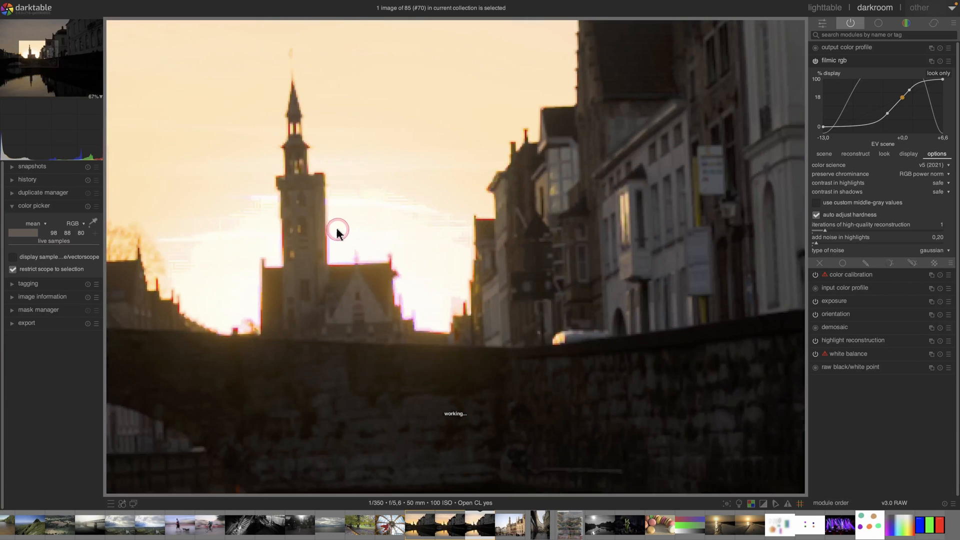
{"action": "left_click_drag", "start_coordinate": [359, 233], "coordinate": [427, 233]}
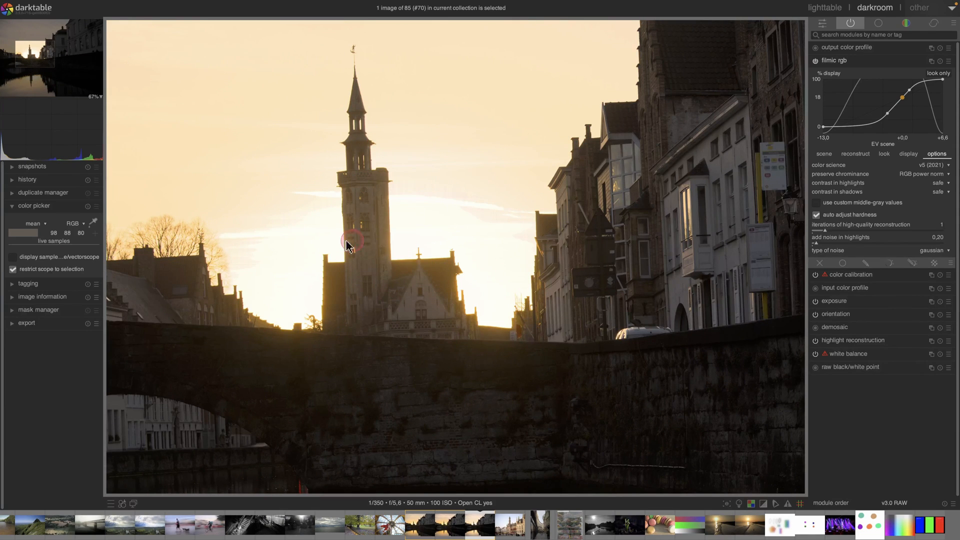
{"action": "left_click", "coordinate": [94, 223]}
{"action": "left_click", "coordinate": [296, 256]}
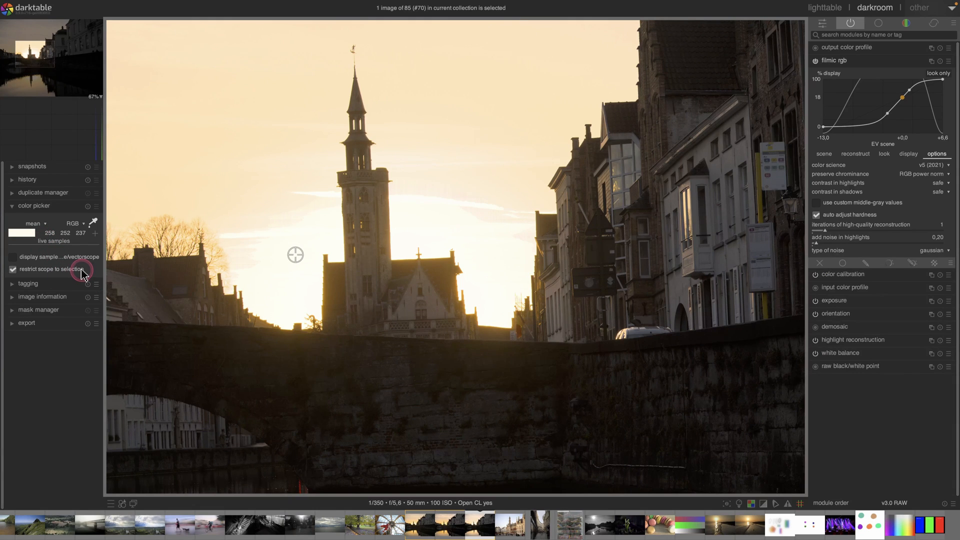
{"action": "left_click", "coordinate": [93, 222]}
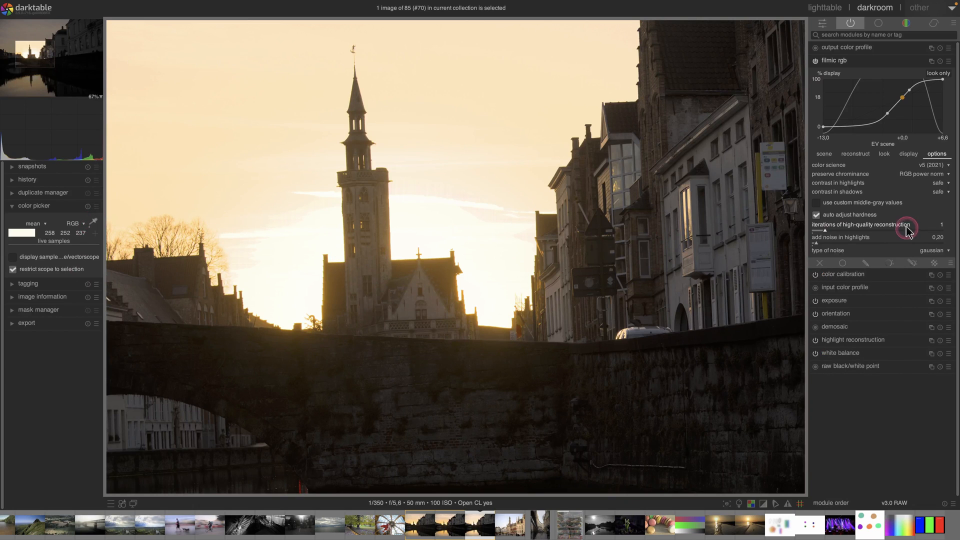
Compare the highlight reconstruction methods and set the module to reconstruct in LCh
{"action": "left_click", "coordinate": [848, 155]}
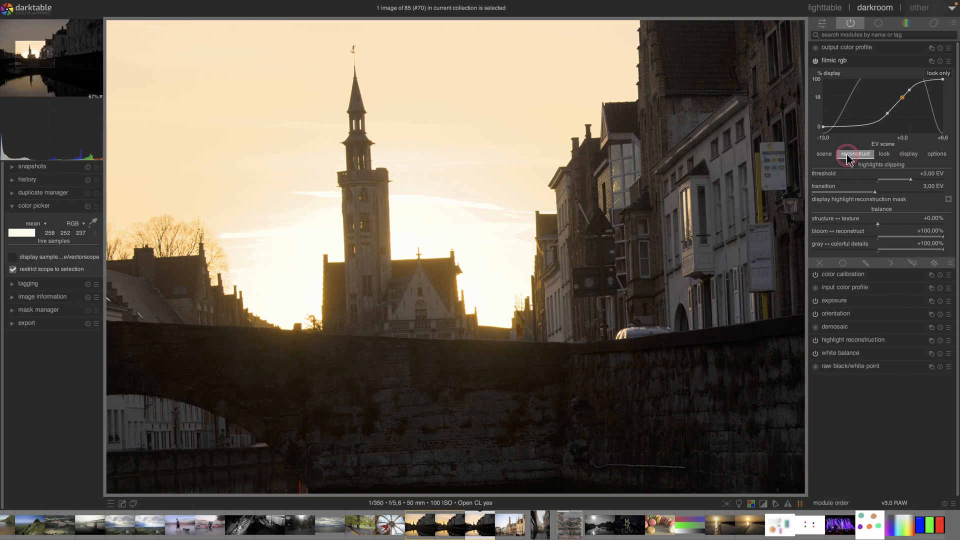
{"action": "left_click", "coordinate": [840, 339]}
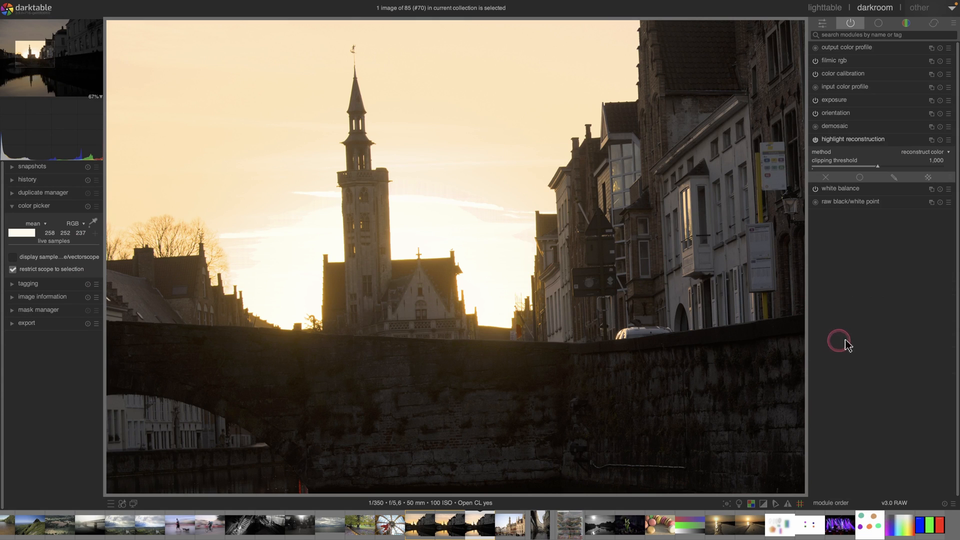
{"action": "left_click", "coordinate": [917, 152]}
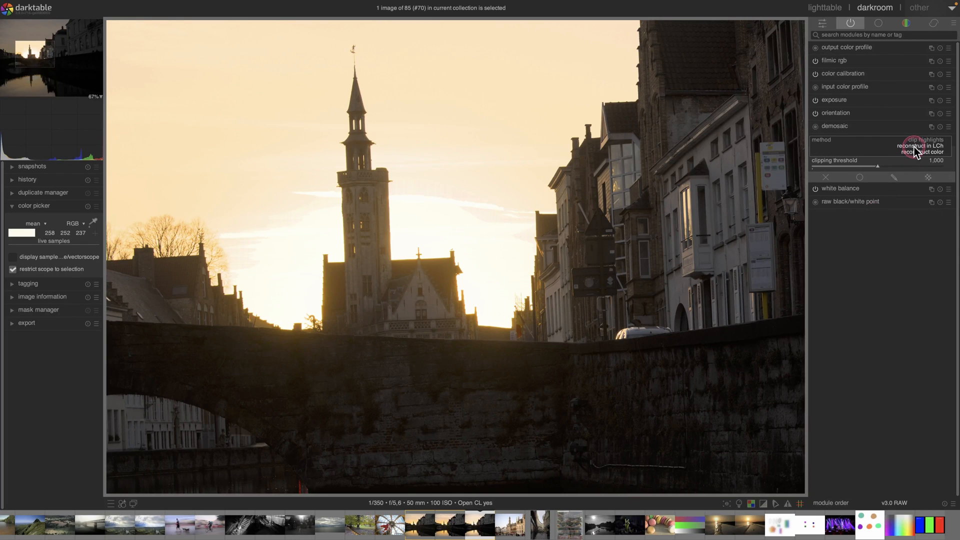
{"action": "left_click", "coordinate": [916, 146]}
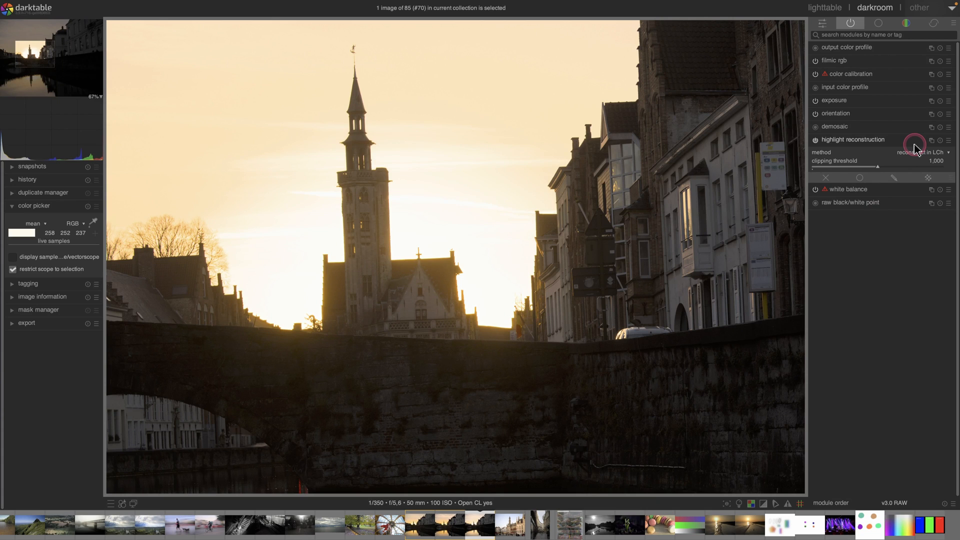
{"action": "left_click", "coordinate": [917, 153]}
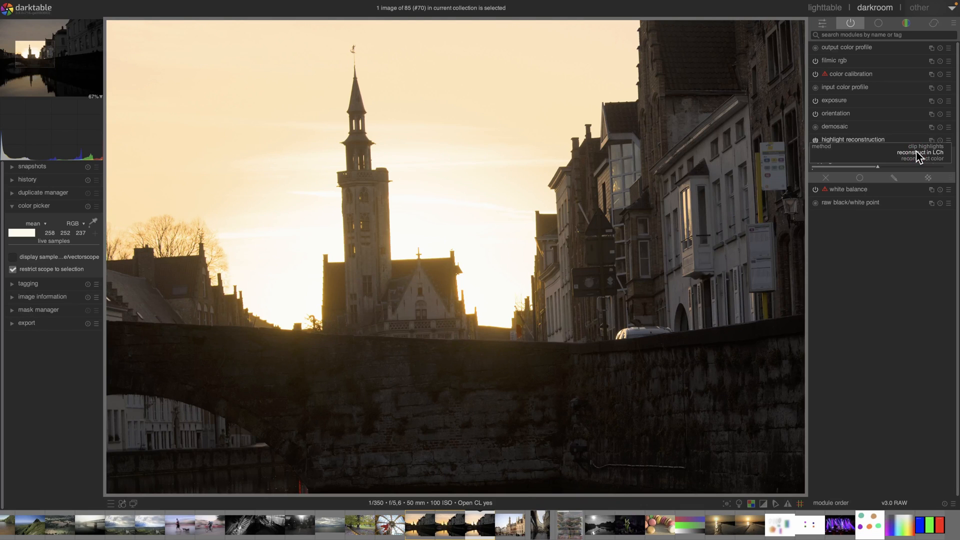
{"action": "left_click", "coordinate": [916, 152]}
{"action": "left_click", "coordinate": [917, 152]}
{"action": "left_click", "coordinate": [919, 159]}
{"action": "left_click", "coordinate": [919, 160]}
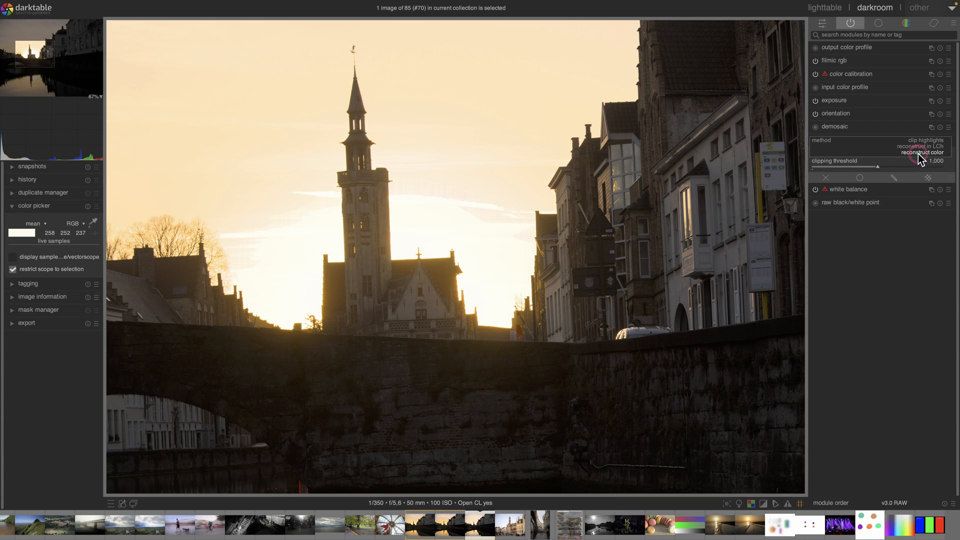
{"action": "left_click", "coordinate": [921, 148]}
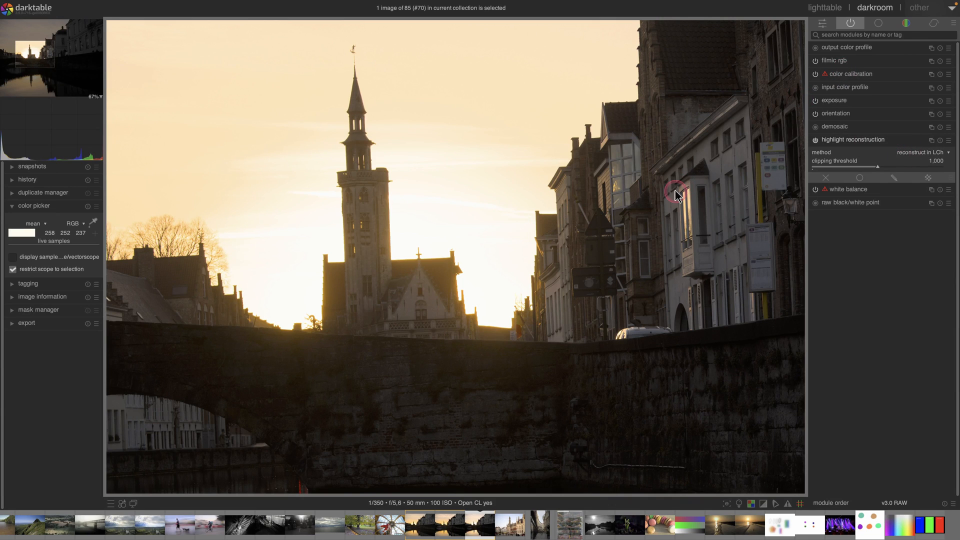
Display filmic rgb's highlight reconstruction mask and lower the highlights clipping threshold to -1.99 EV
{"action": "scroll", "coordinate": [520, 283], "scroll_direction": "up", "scroll_amount": 1}
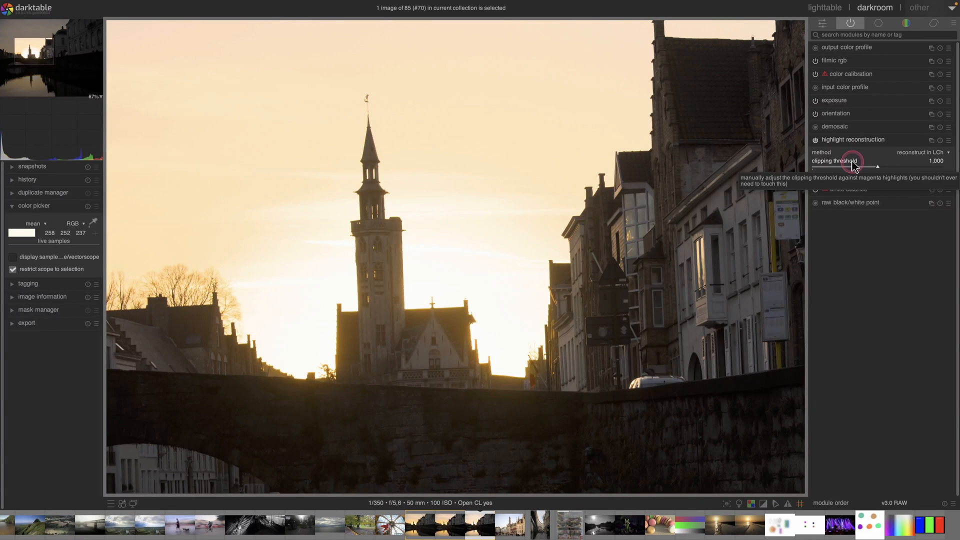
{"action": "left_click", "coordinate": [828, 62]}
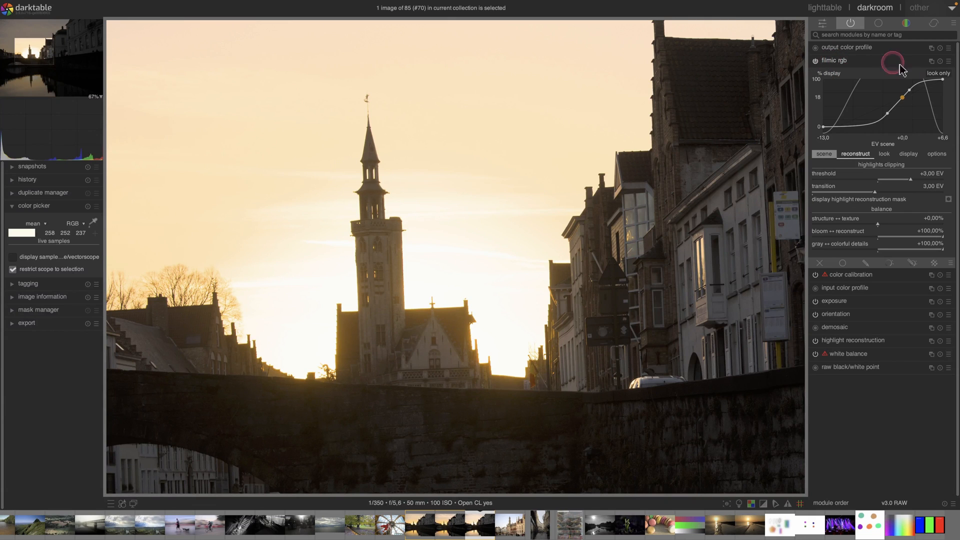
{"action": "left_click", "coordinate": [860, 154]}
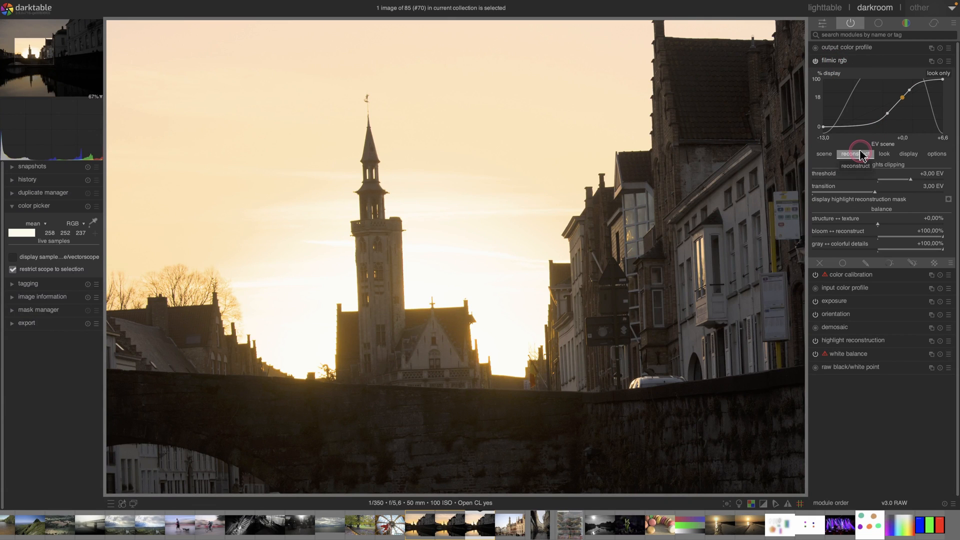
{"action": "left_click", "coordinate": [948, 199]}
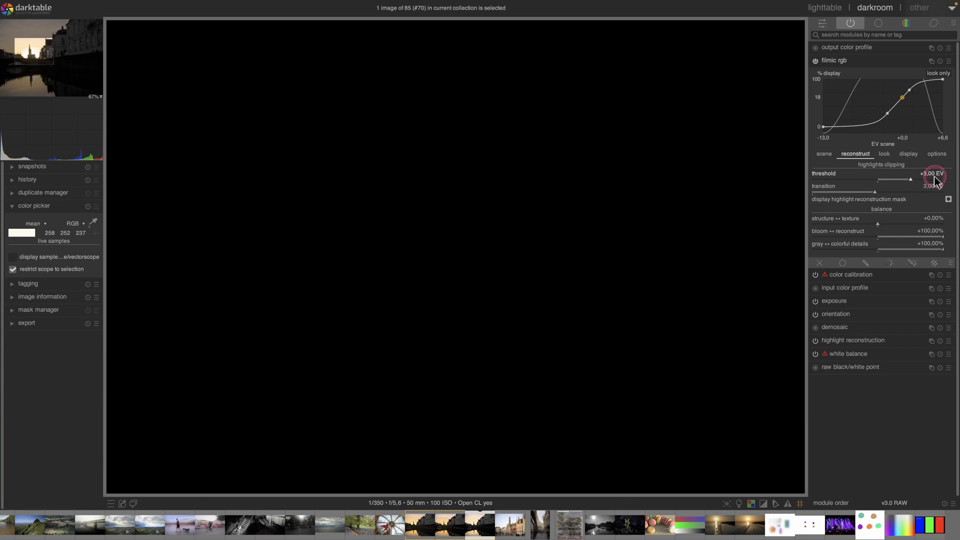
{"action": "left_click", "coordinate": [878, 179]}
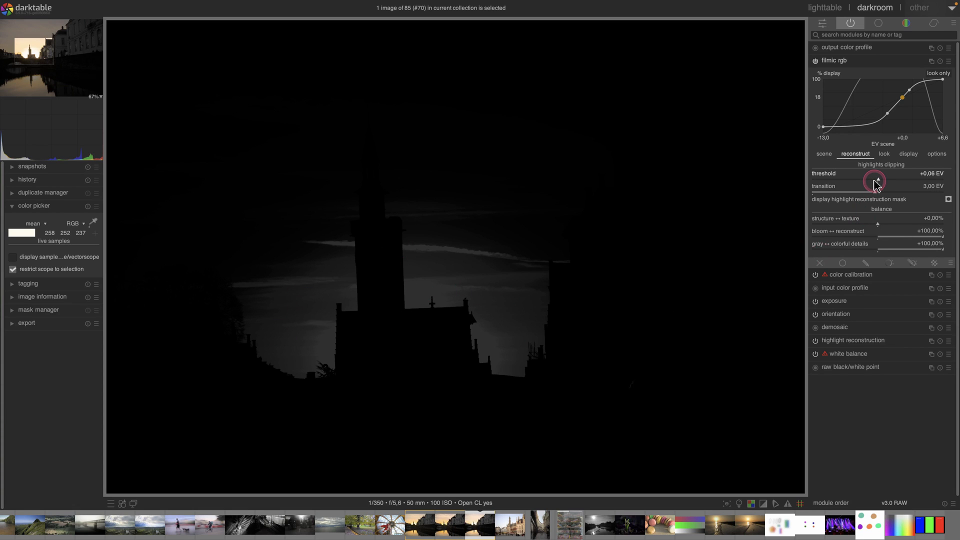
{"action": "left_click", "coordinate": [867, 180]}
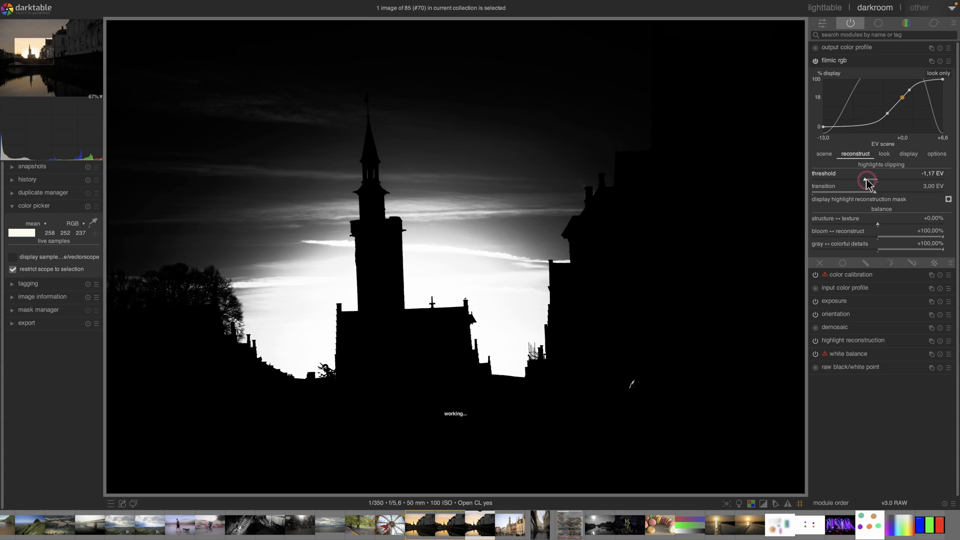
{"action": "left_click", "coordinate": [855, 181]}
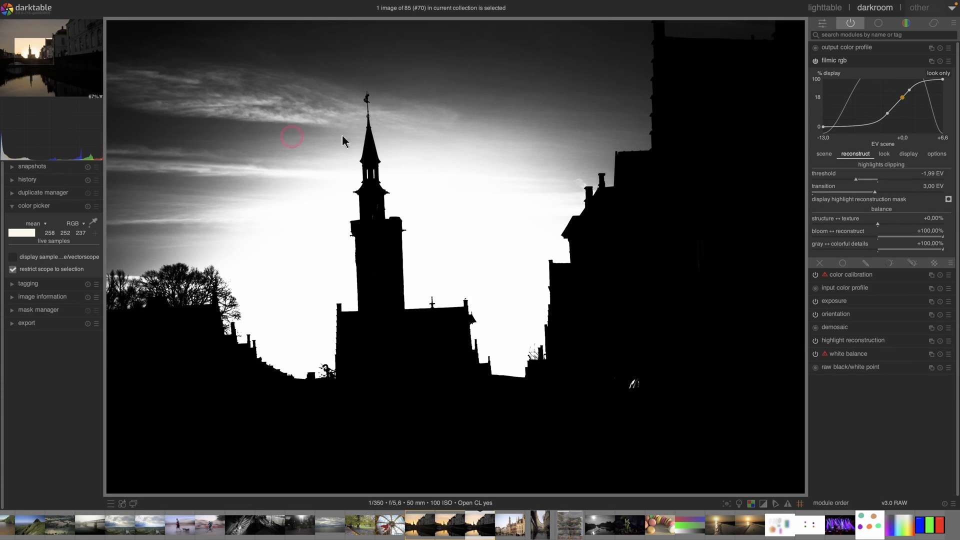
Raise filmic rgb's highlights clipping threshold to -0.75 EV and hide the highlight reconstruction mask
{"action": "left_click_drag", "start_coordinate": [856, 181], "coordinate": [869, 181]}
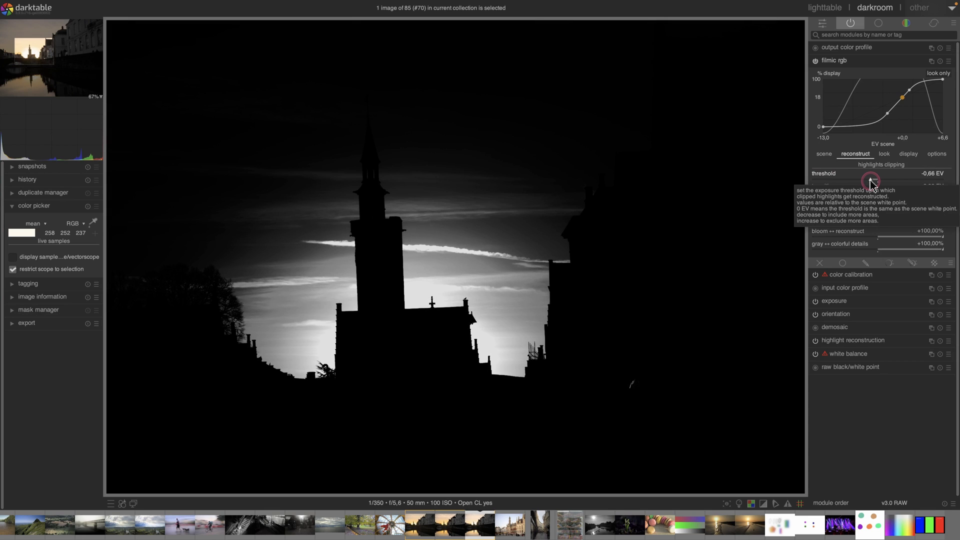
{"action": "scroll", "coordinate": [869, 182], "scroll_direction": "down", "scroll_amount": 1}
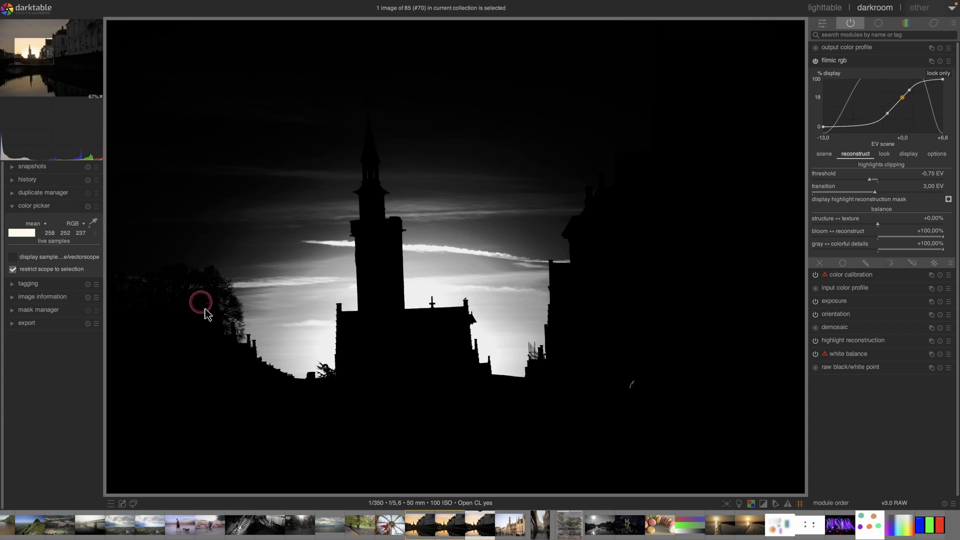
{"action": "left_click", "coordinate": [948, 200]}
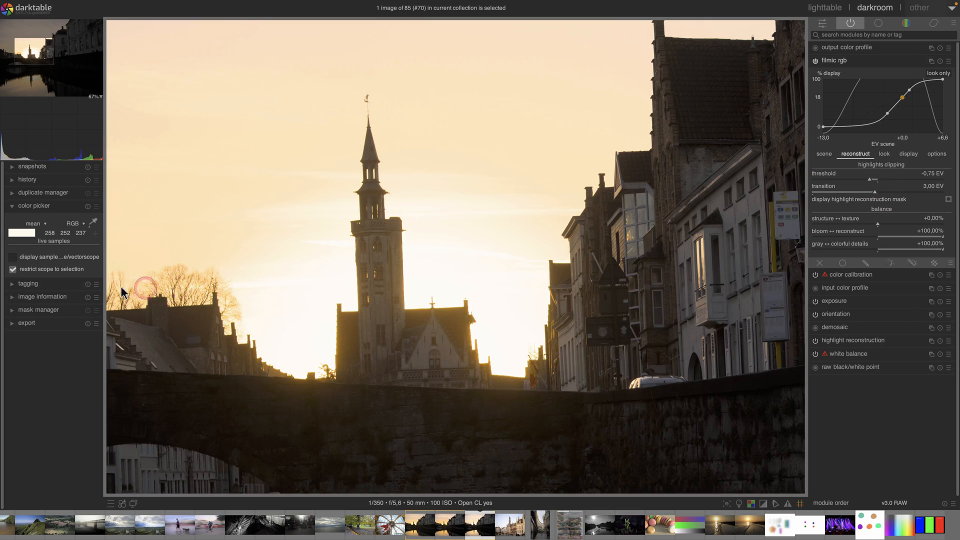
Take a snapshot, discard it, and take a new one with filmic rgb's highlights clipping threshold at +3.99 EV
{"action": "left_click", "coordinate": [11, 168]}
{"action": "left_click", "coordinate": [30, 185]}
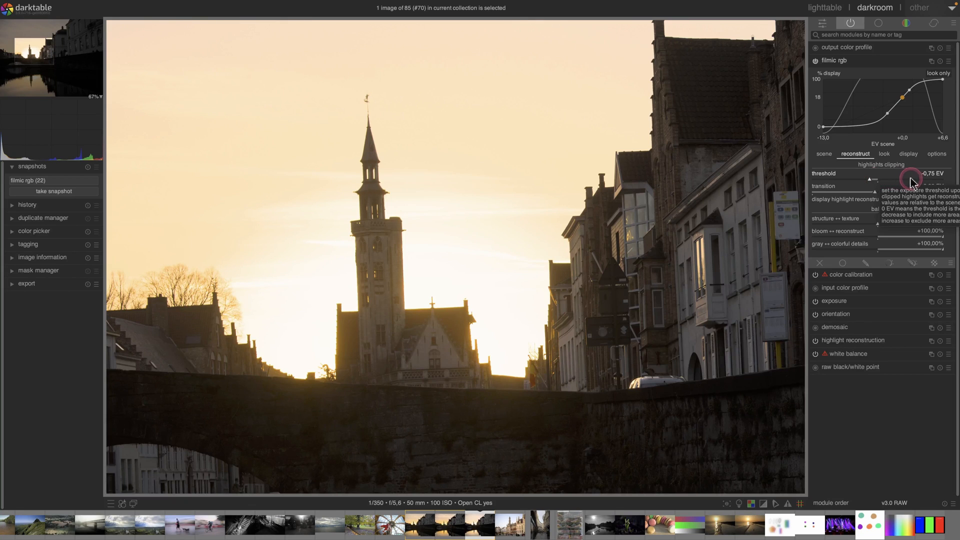
{"action": "left_click", "coordinate": [88, 166]}
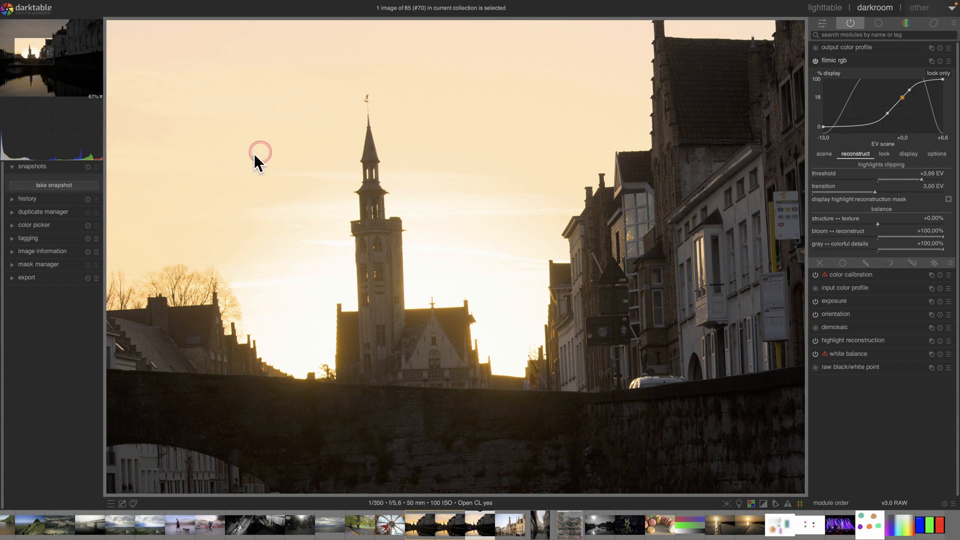
{"action": "left_click", "coordinate": [28, 190]}
Set the highlights clipping threshold to -0.66 EV and the transition to 3.32 EV, checking them with the reconstruction mask
{"action": "left_click_drag", "start_coordinate": [890, 185], "coordinate": [872, 183]}
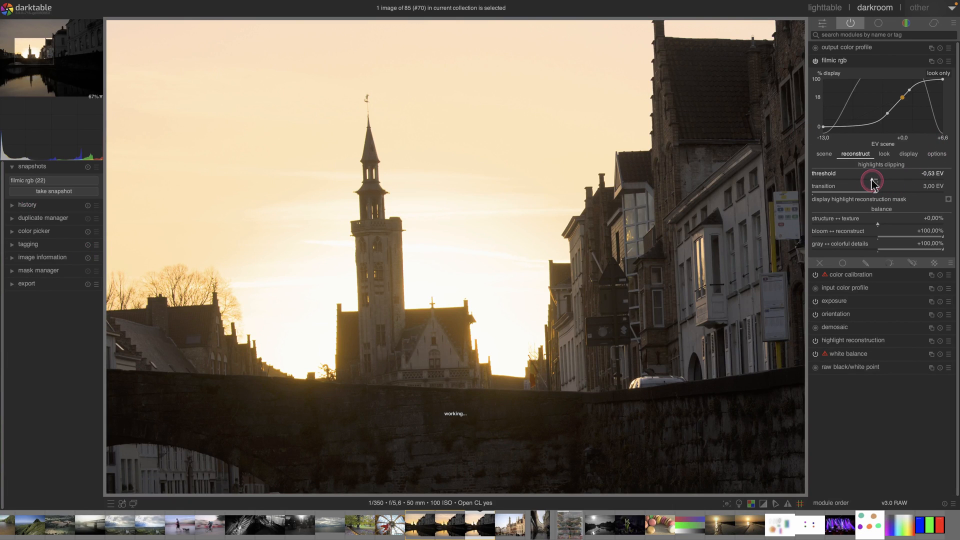
{"action": "left_click", "coordinate": [948, 200]}
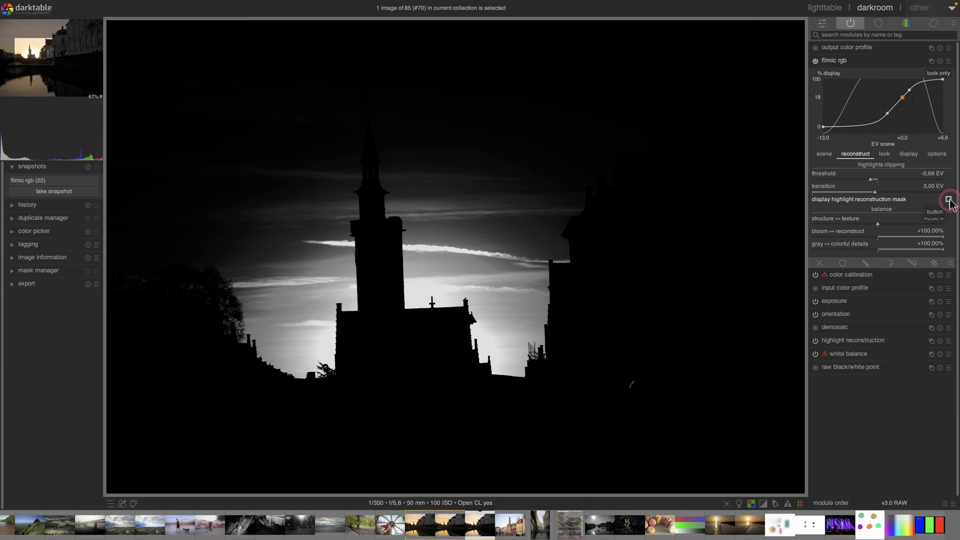
{"action": "left_click", "coordinate": [893, 193]}
{"action": "left_click_drag", "start_coordinate": [892, 193], "coordinate": [882, 194]}
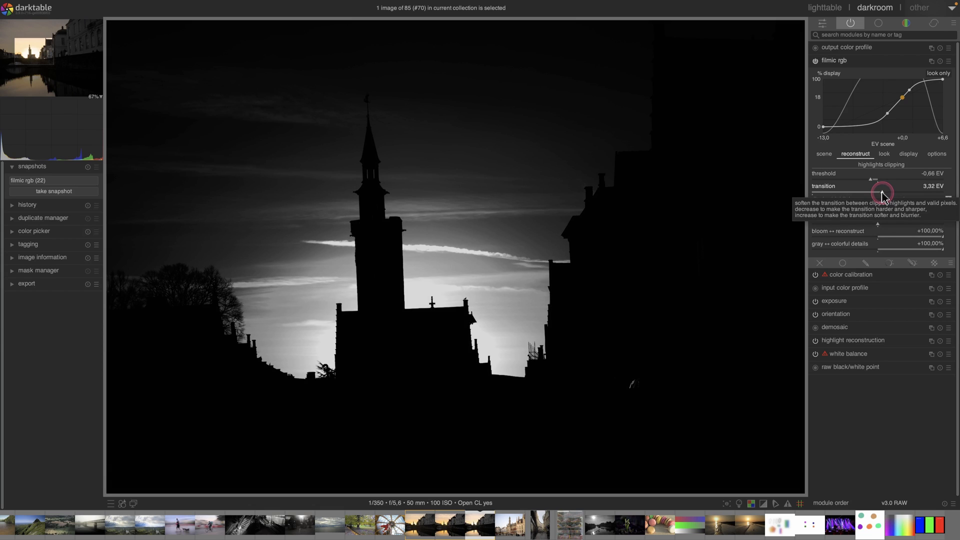
{"action": "left_click", "coordinate": [948, 200]}
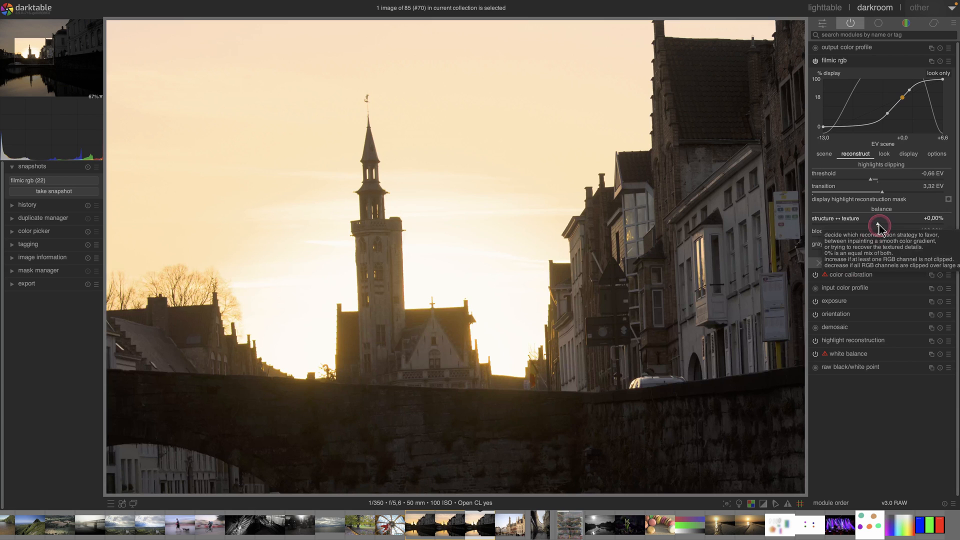
Set the structure/texture balance to +100% and compare the sky with the snapshot using the split line
{"action": "left_click_drag", "start_coordinate": [879, 220], "coordinate": [922, 232]}
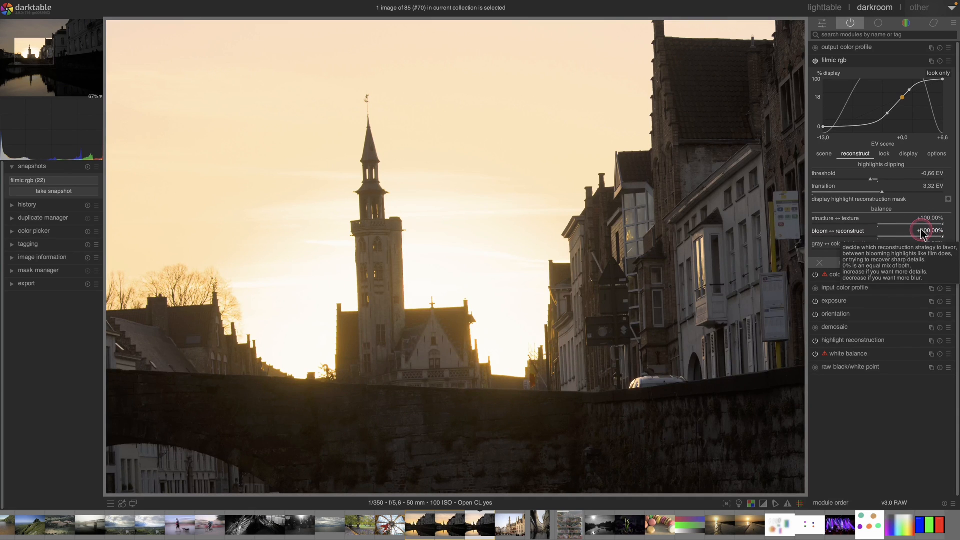
{"action": "left_click", "coordinate": [58, 184]}
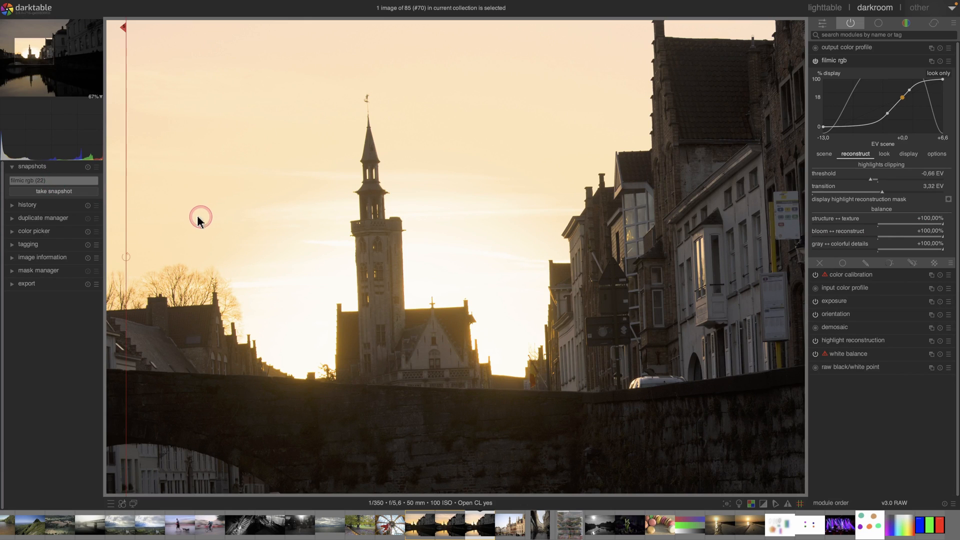
{"action": "left_click_drag", "start_coordinate": [150, 274], "coordinate": [203, 274]}
{"action": "left_click", "coordinate": [54, 180]}
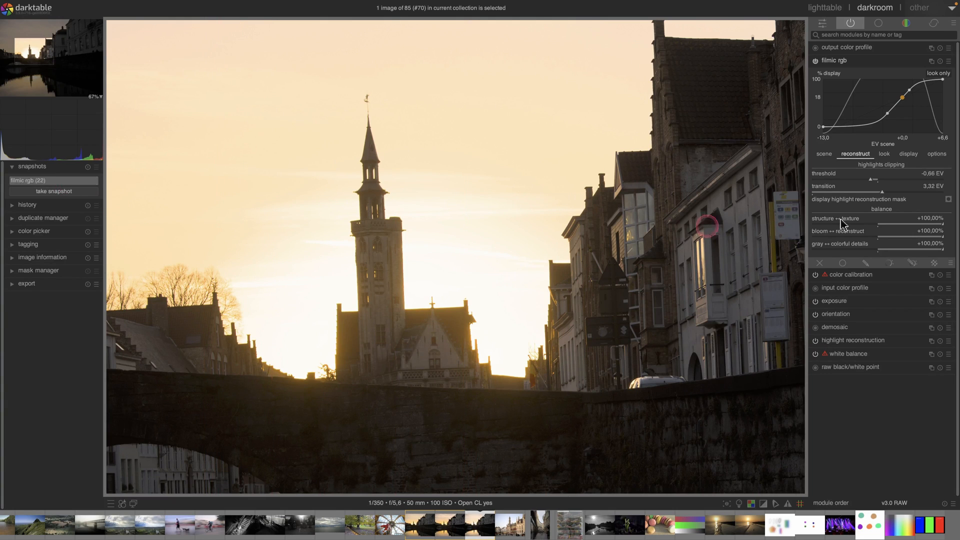
Raise filmic rgb's iterations of high-quality reconstruction to 10 and compare the result with the snapshot
{"action": "left_click", "coordinate": [935, 154]}
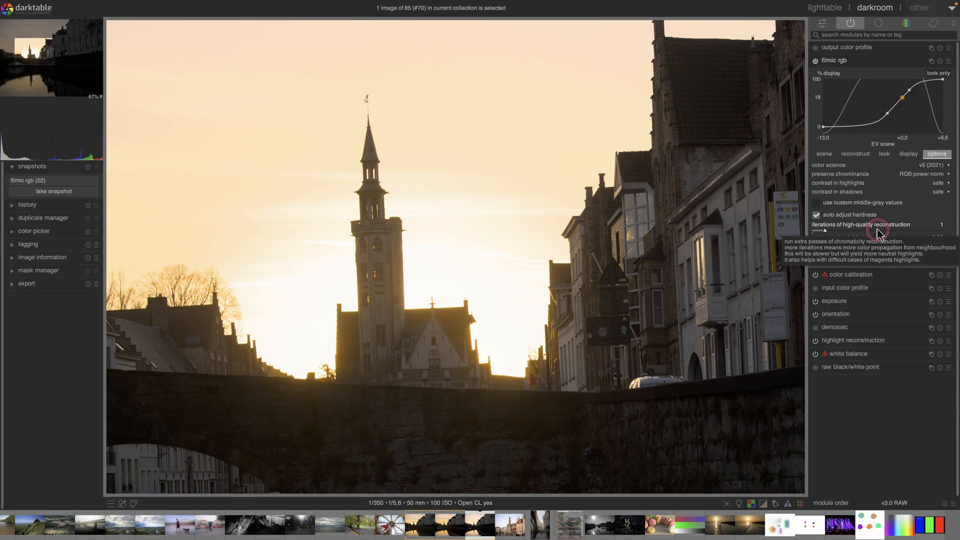
{"action": "left_click", "coordinate": [942, 233]}
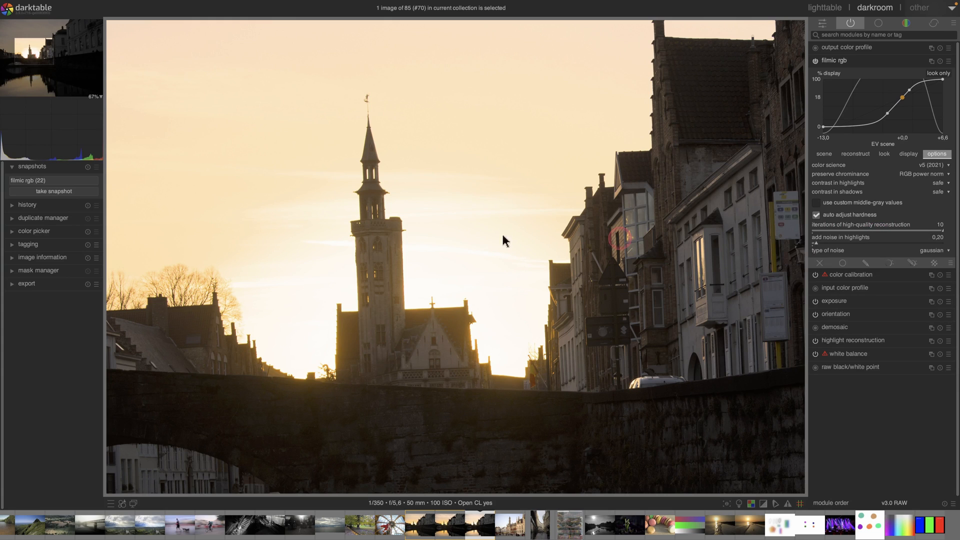
{"action": "left_click", "coordinate": [56, 182]}
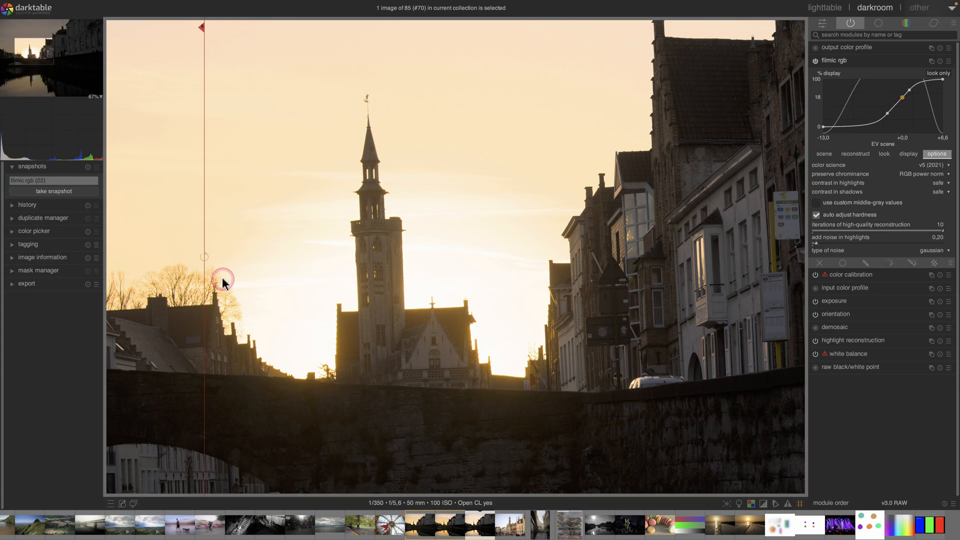
{"action": "mouse_move", "coordinate": [220, 282]}
{"action": "left_mouse_down"}
{"action": "mouse_move", "coordinate": [585, 280]}
{"action": "mouse_move", "coordinate": [208, 281]}
{"action": "left_mouse_up"}
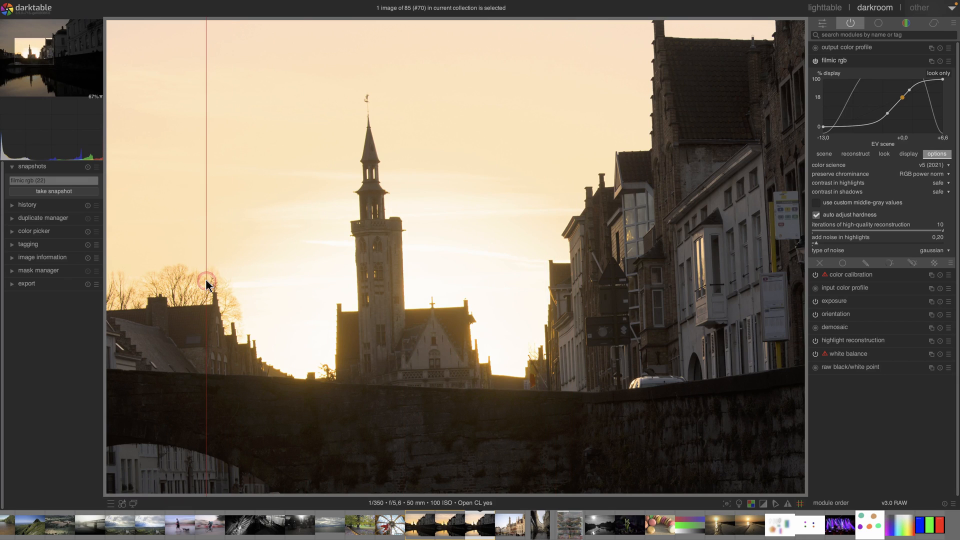
Lower the highlights clipping threshold to -1.47 EV and check the affected areas with the reconstruction mask
{"action": "left_click", "coordinate": [866, 155]}
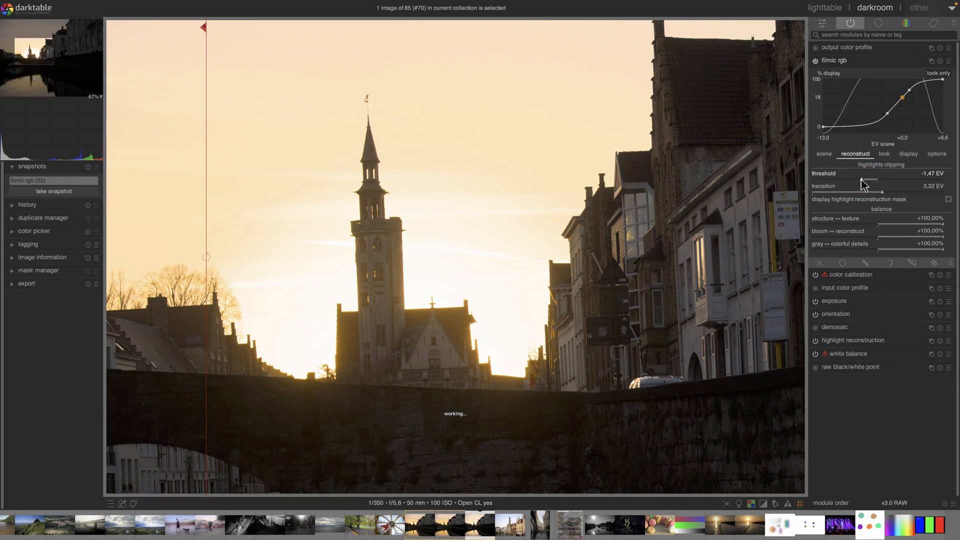
{"action": "left_click", "coordinate": [948, 199]}
{"action": "left_click", "coordinate": [949, 200]}
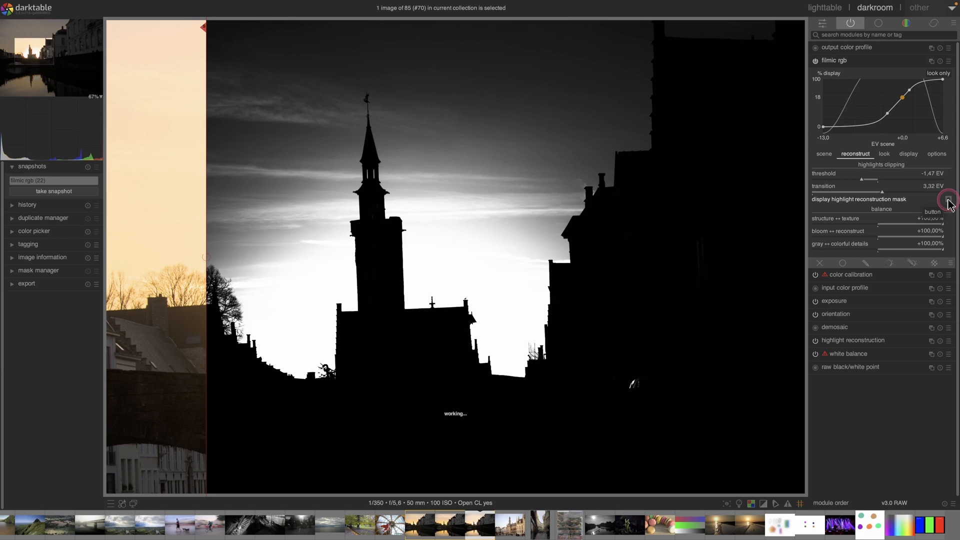
{"action": "left_click", "coordinate": [948, 200]}
Sweep the snapshot split line across the image to compare the highlights around the sun, and turn the comparison off
{"action": "left_click_drag", "start_coordinate": [206, 281], "coordinate": [531, 235]}
{"action": "left_click_drag", "start_coordinate": [566, 271], "coordinate": [175, 275]}
{"action": "left_click", "coordinate": [52, 189]}
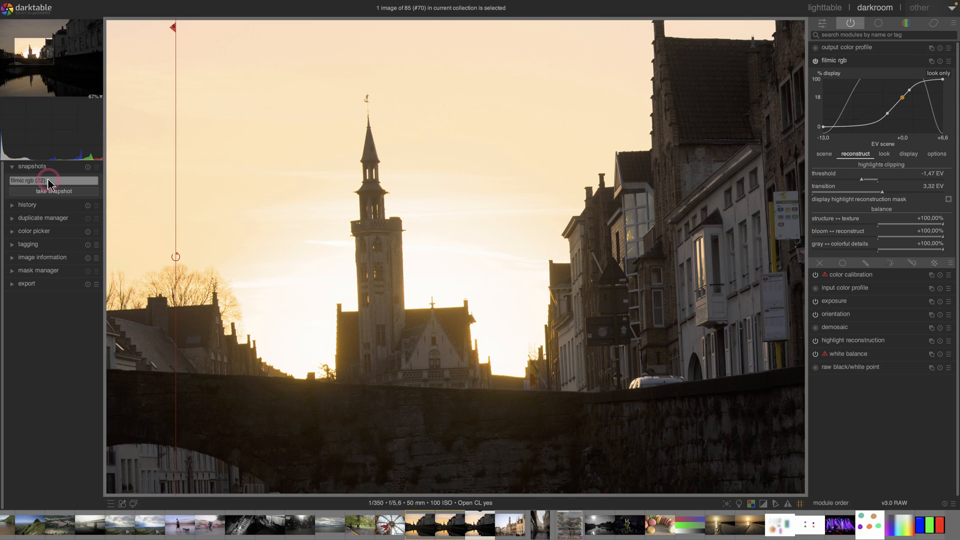
{"action": "left_click", "coordinate": [939, 190]}
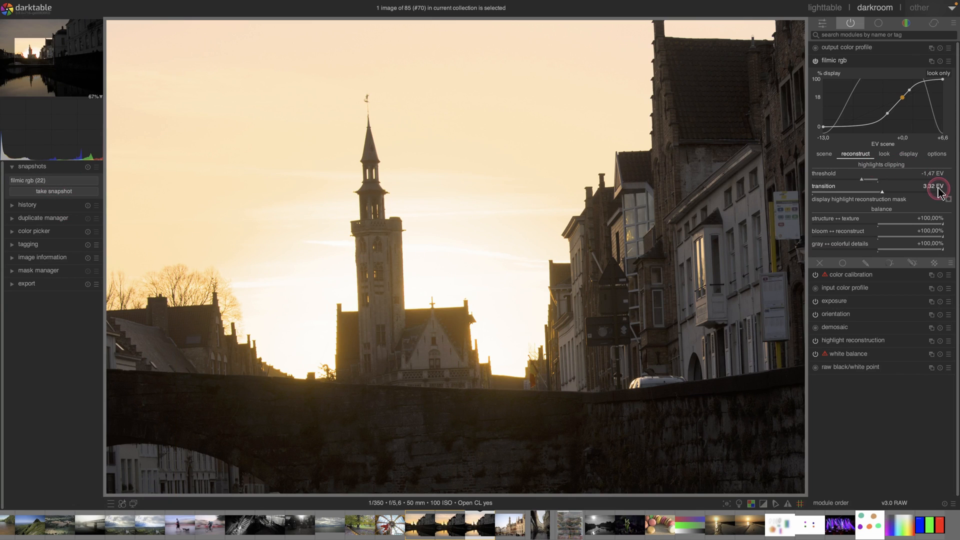
Set the iterations of high-quality reconstruction back to 1 and view the whole photo
{"action": "left_click", "coordinate": [937, 154]}
{"action": "left_click", "coordinate": [822, 231]}
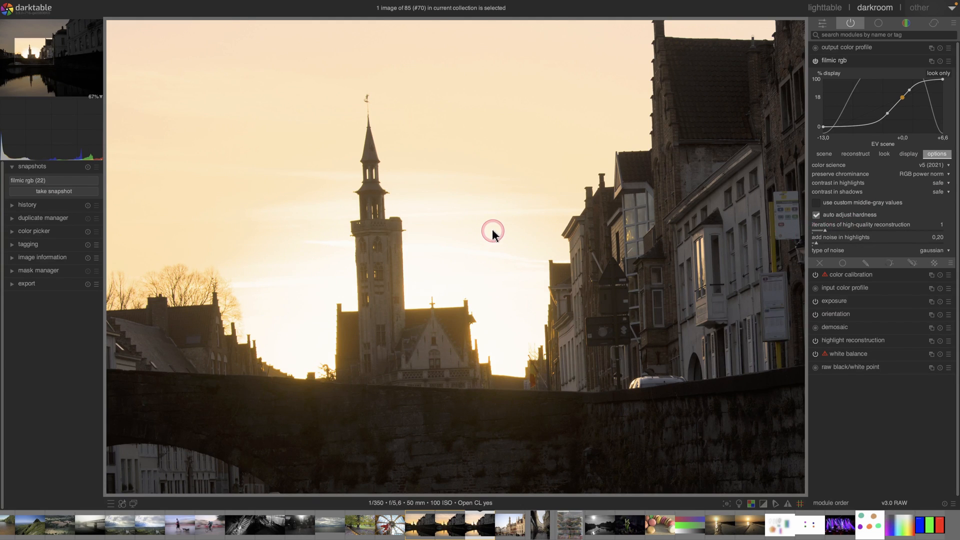
{"action": "scroll", "coordinate": [490, 232], "scroll_direction": "down", "scroll_amount": 5}
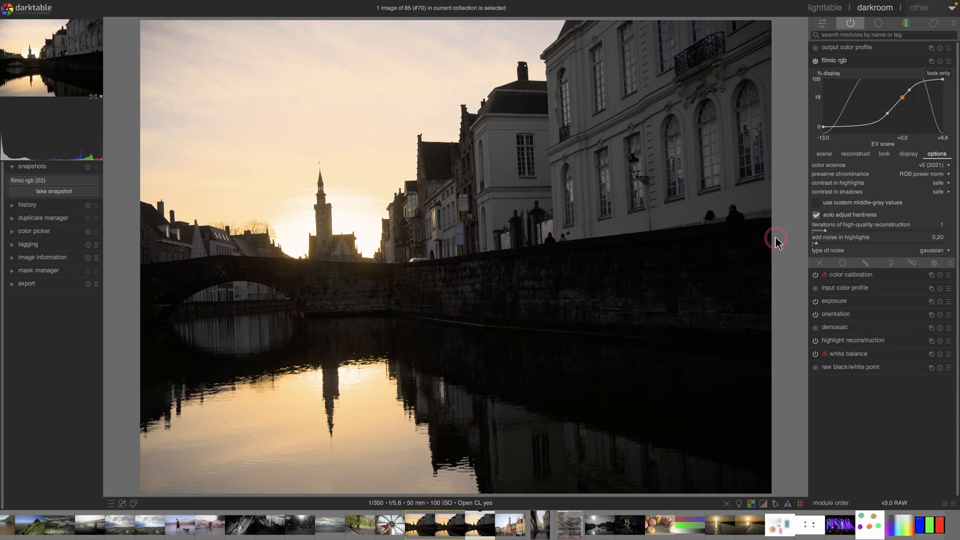
Enable rotate and perspective and automatically correct the vertical perspective from the detected line structure
{"action": "left_click", "coordinate": [833, 61]}
{"action": "left_click", "coordinate": [934, 24]}
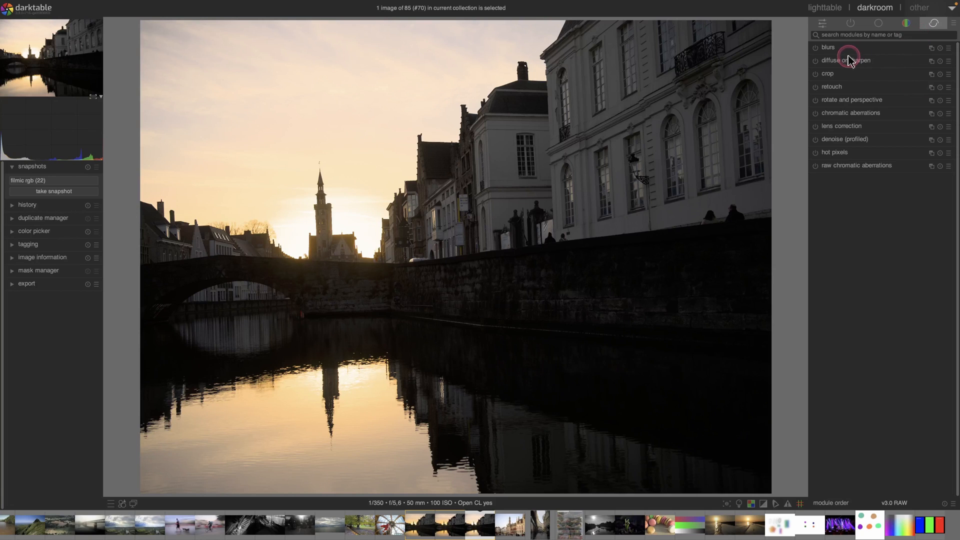
{"action": "left_click", "coordinate": [815, 101]}
{"action": "left_click", "coordinate": [839, 100]}
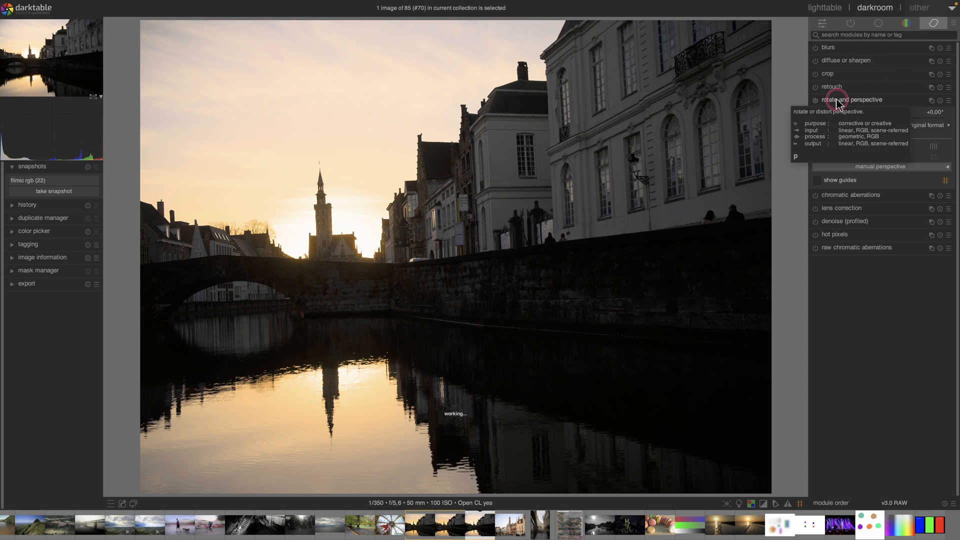
{"action": "left_click", "coordinate": [856, 146]}
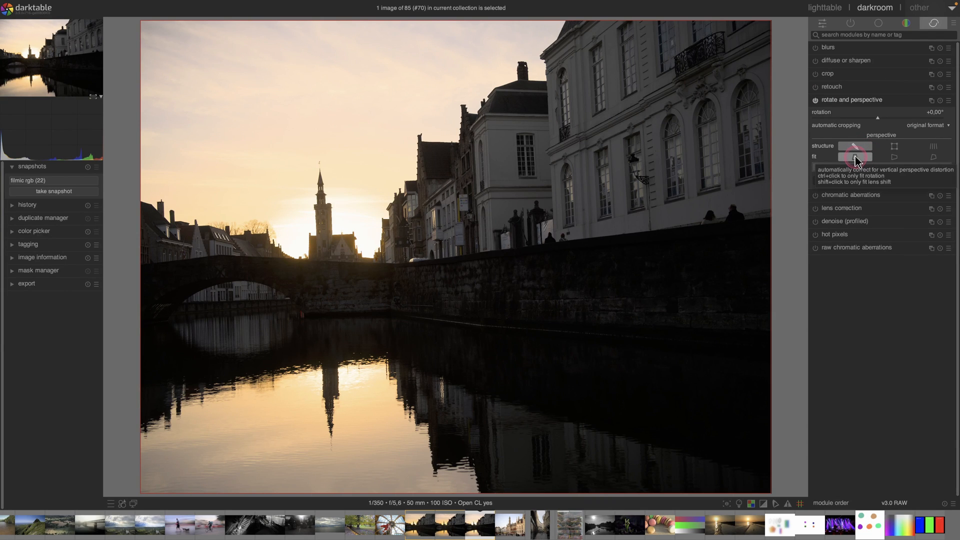
{"action": "left_click", "coordinate": [856, 158]}
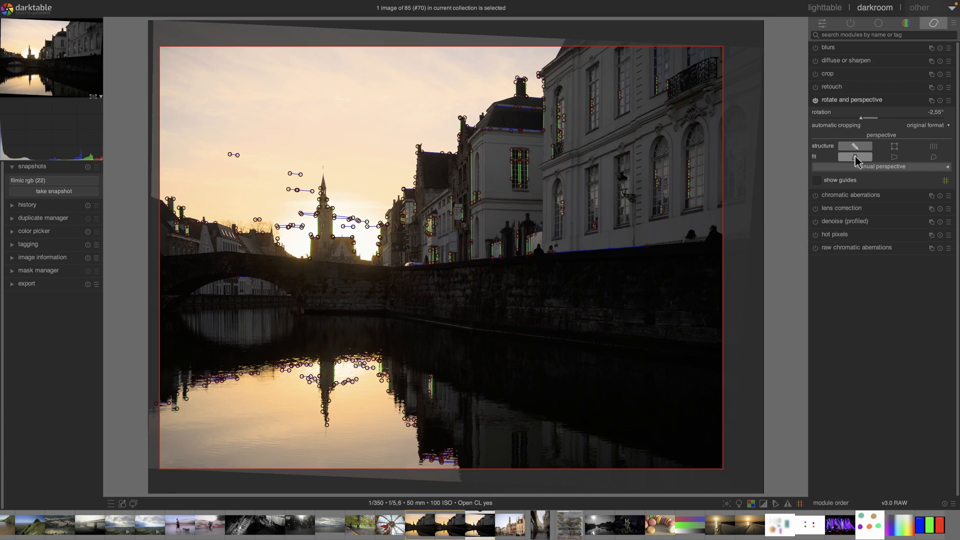
{"action": "left_click", "coordinate": [861, 146]}
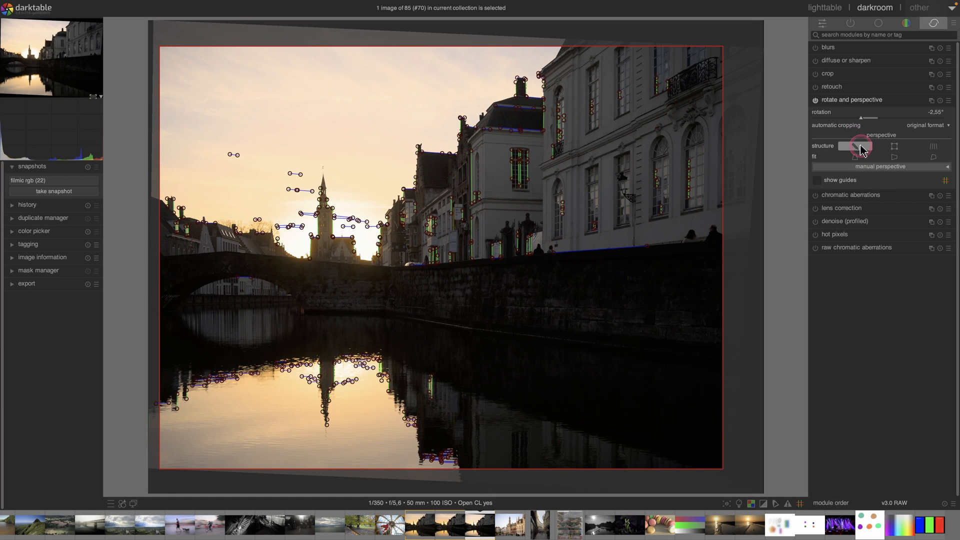
{"action": "left_click", "coordinate": [857, 100]}
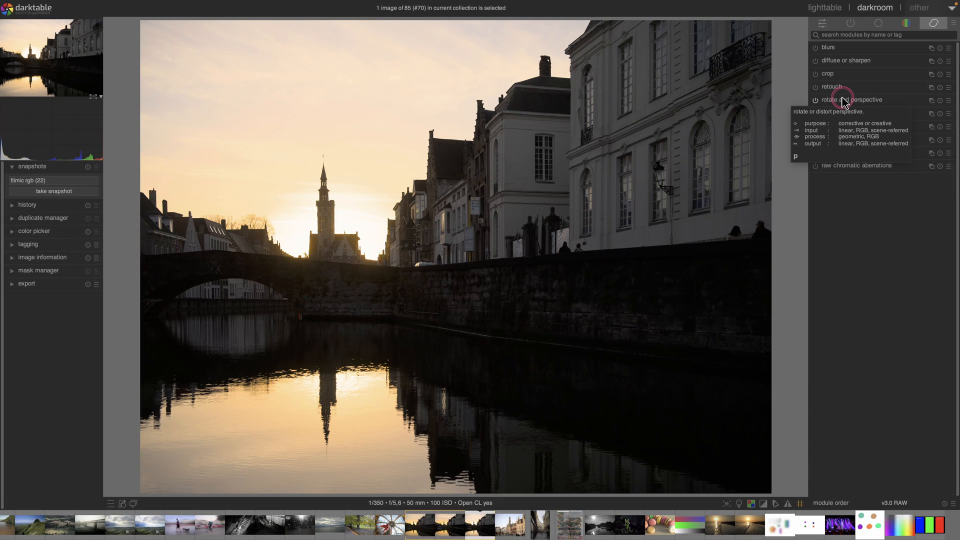
Check the building verticals against the guide grid and set the rotate and perspective rotation to -1.78°
{"action": "key", "text": "g"}
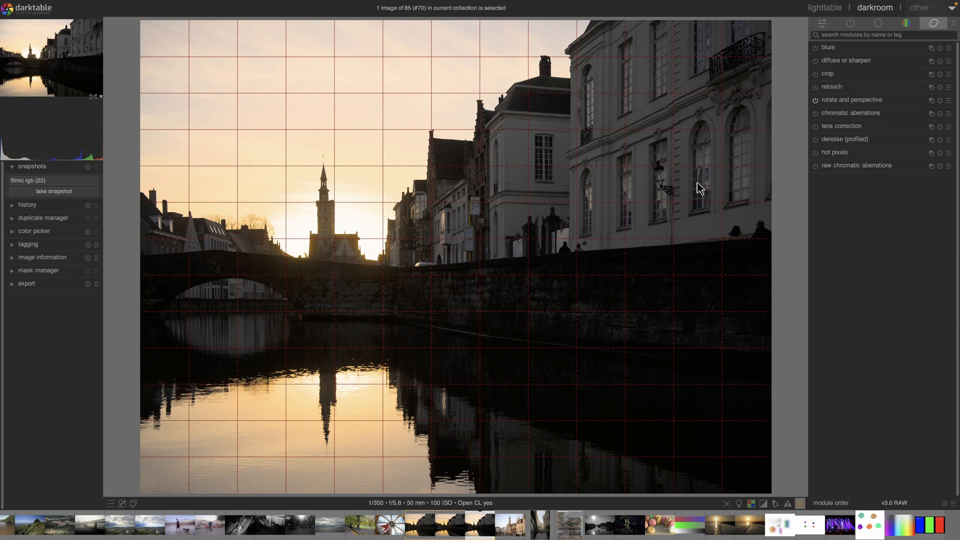
{"action": "left_click", "coordinate": [493, 273]}
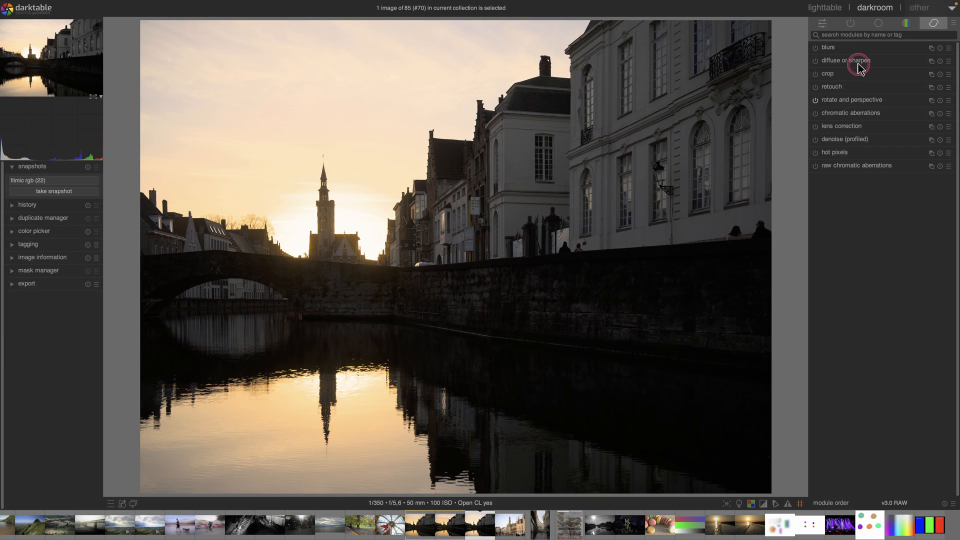
{"action": "left_click", "coordinate": [832, 100]}
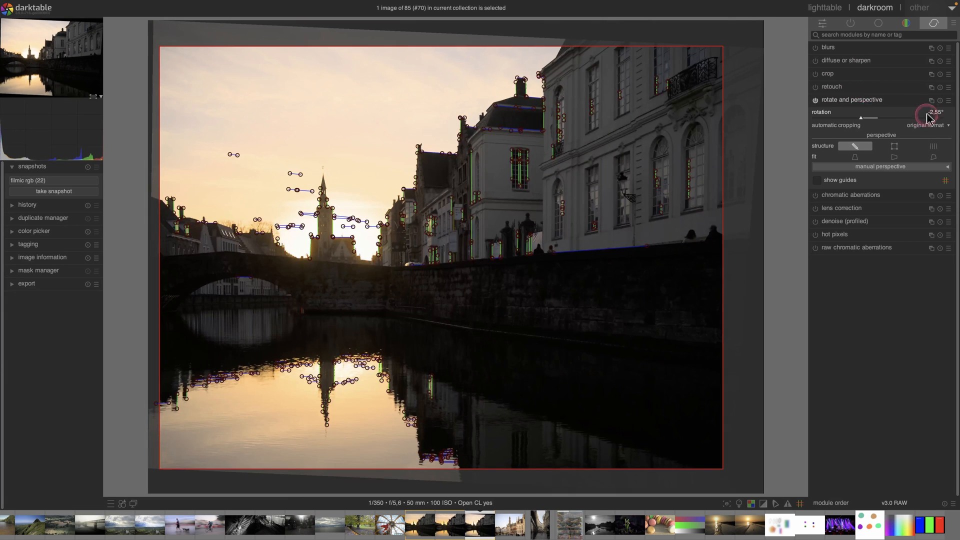
{"action": "right_click", "coordinate": [861, 120]}
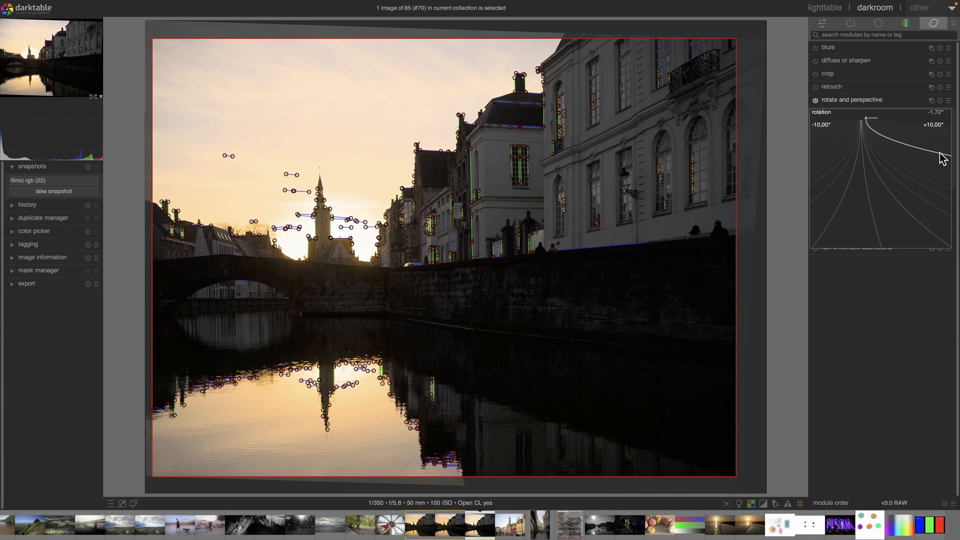
{"action": "left_click", "coordinate": [942, 158]}
{"action": "left_click", "coordinate": [929, 170]}
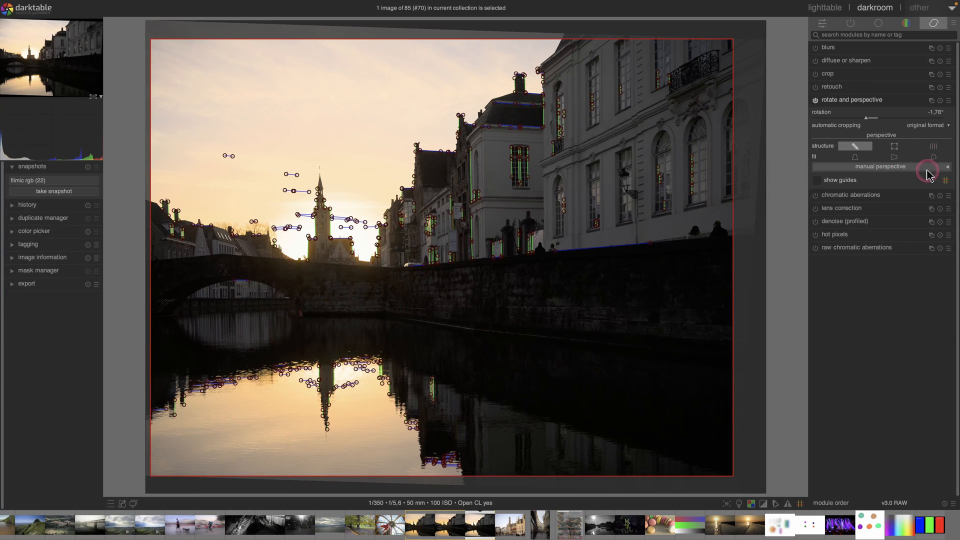
{"action": "left_click", "coordinate": [940, 116]}
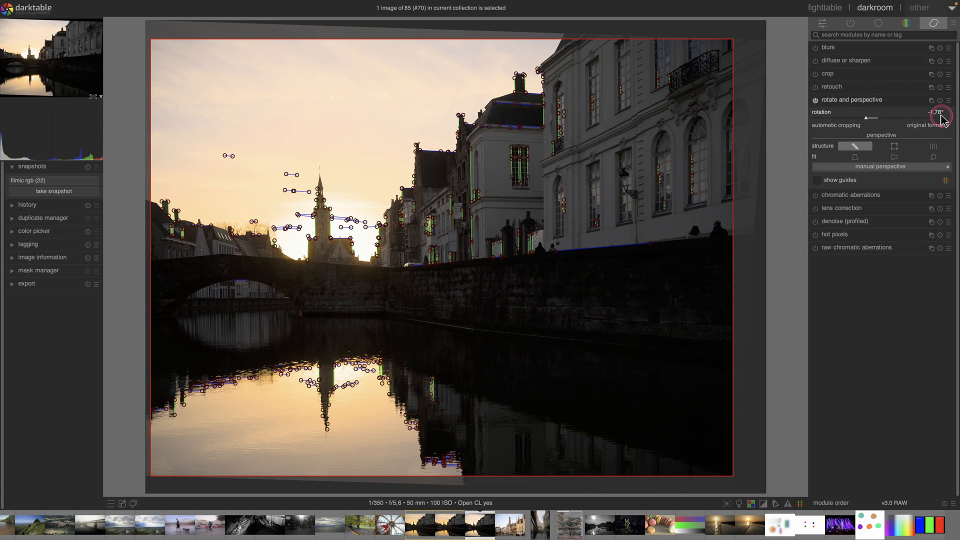
{"action": "left_click", "coordinate": [843, 101]}
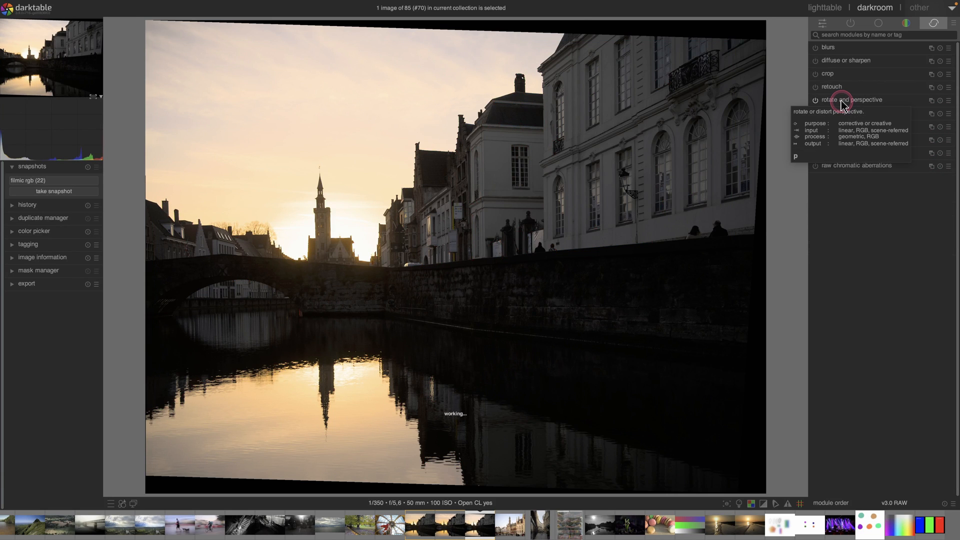
Review the perspective-corrected photo and show the list of active modules
{"action": "left_click", "coordinate": [852, 366]}
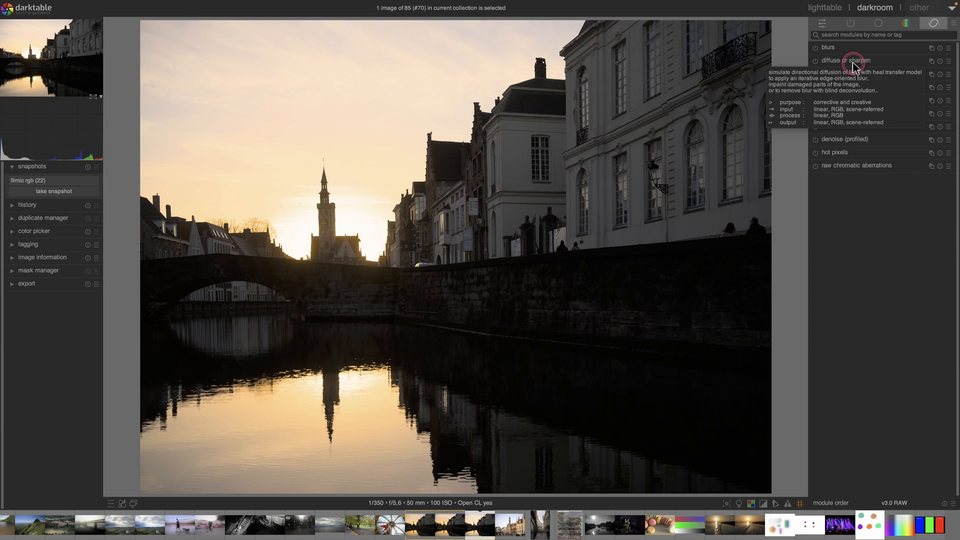
{"action": "left_click", "coordinate": [728, 244]}
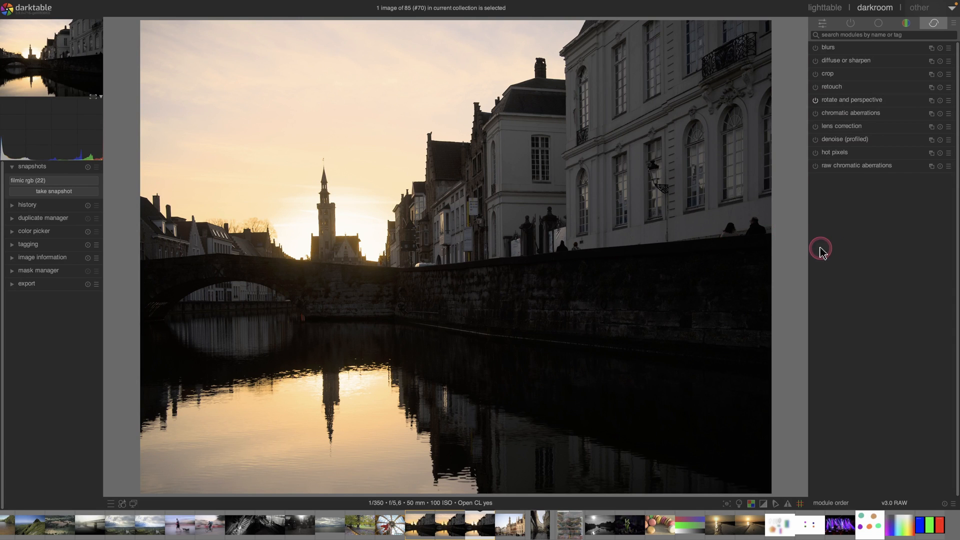
{"action": "left_click", "coordinate": [850, 24]}
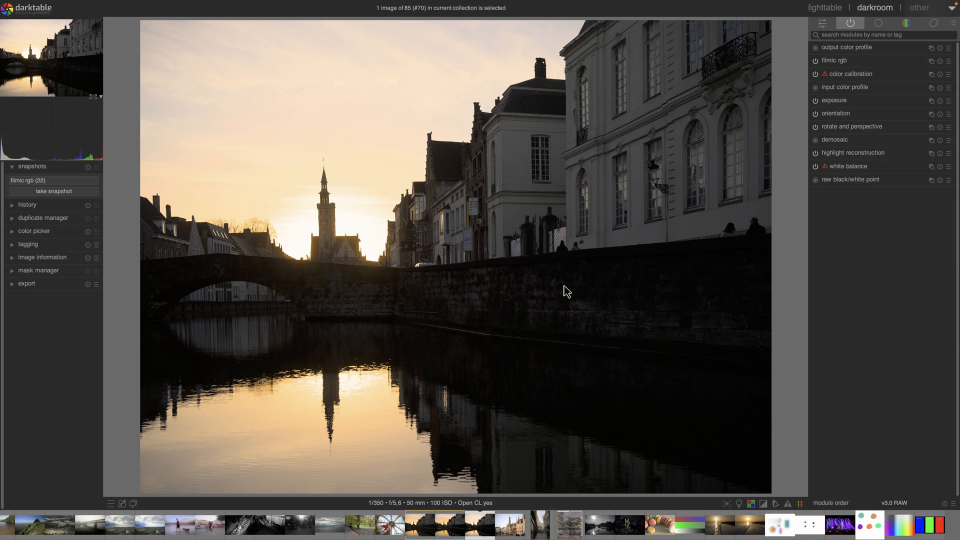
{"action": "left_click", "coordinate": [664, 256]}
Compress the photo's history stack and collapse the history list
{"action": "left_click", "coordinate": [18, 205]}
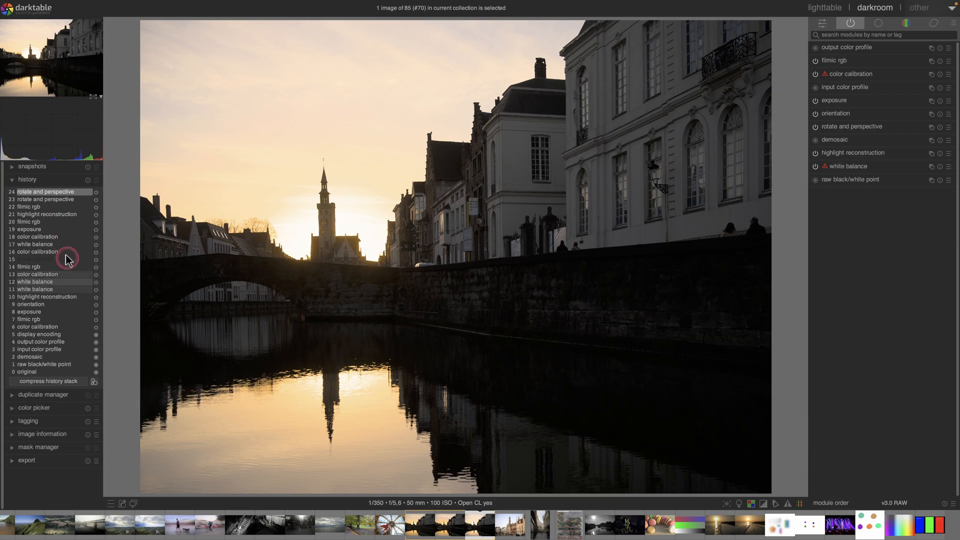
{"action": "left_click", "coordinate": [48, 382]}
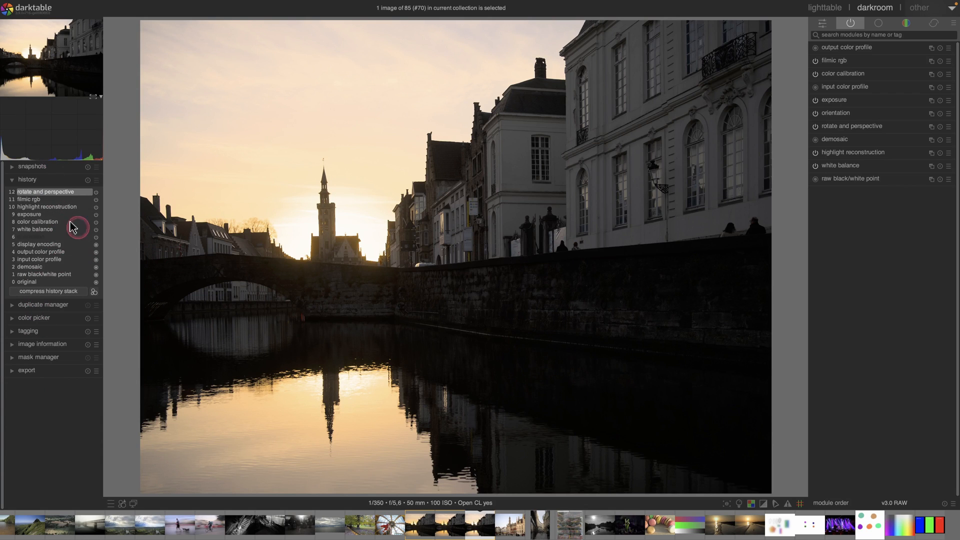
{"action": "left_click", "coordinate": [12, 181]}
{"action": "left_click", "coordinate": [12, 181]}
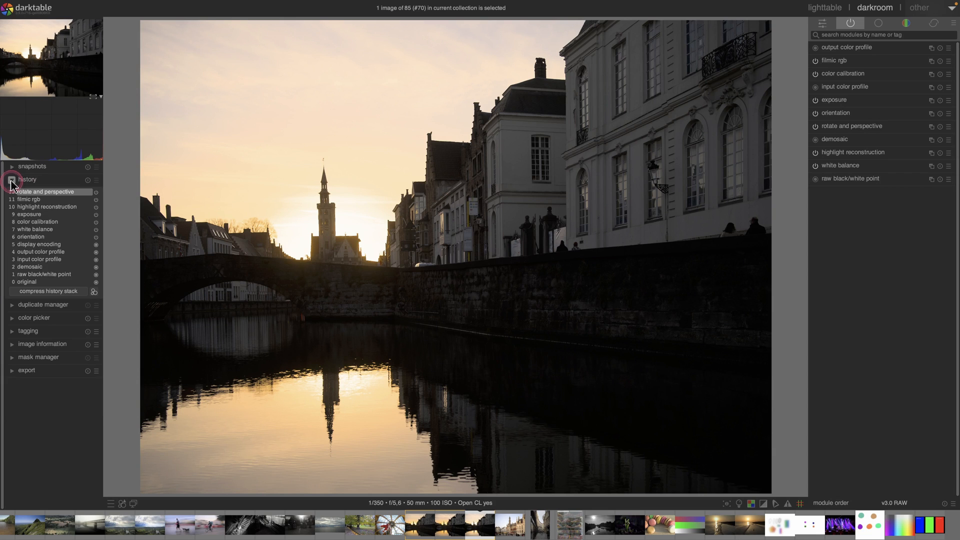
{"action": "left_click", "coordinate": [12, 181]}
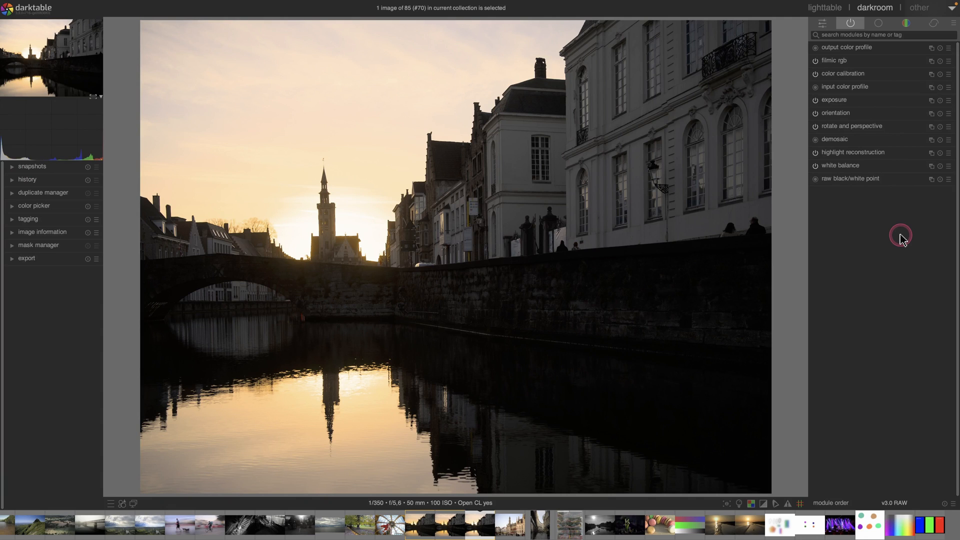
Enable color balance rgb and raise its global chroma to +14.41%
{"action": "left_click", "coordinate": [904, 24]}
{"action": "left_click", "coordinate": [848, 73]}
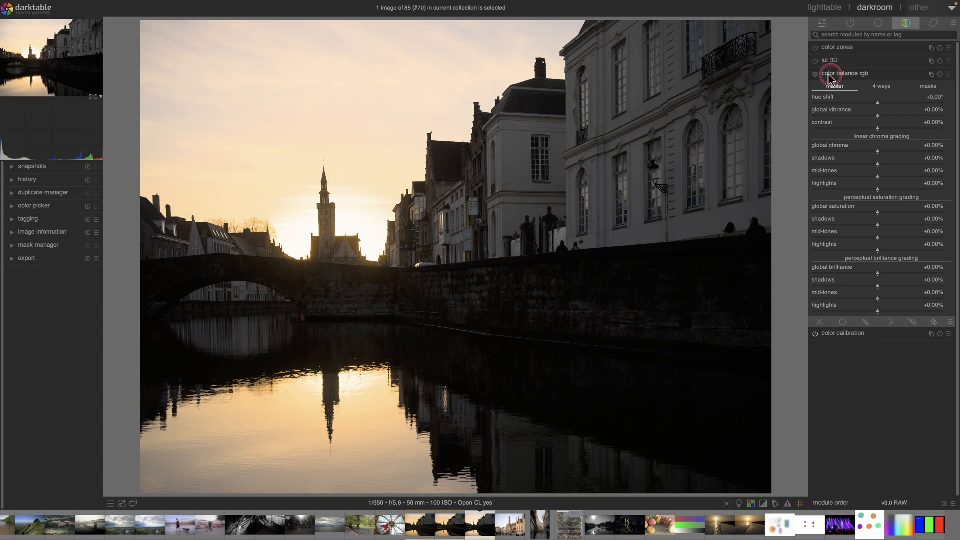
{"action": "left_click", "coordinate": [816, 75]}
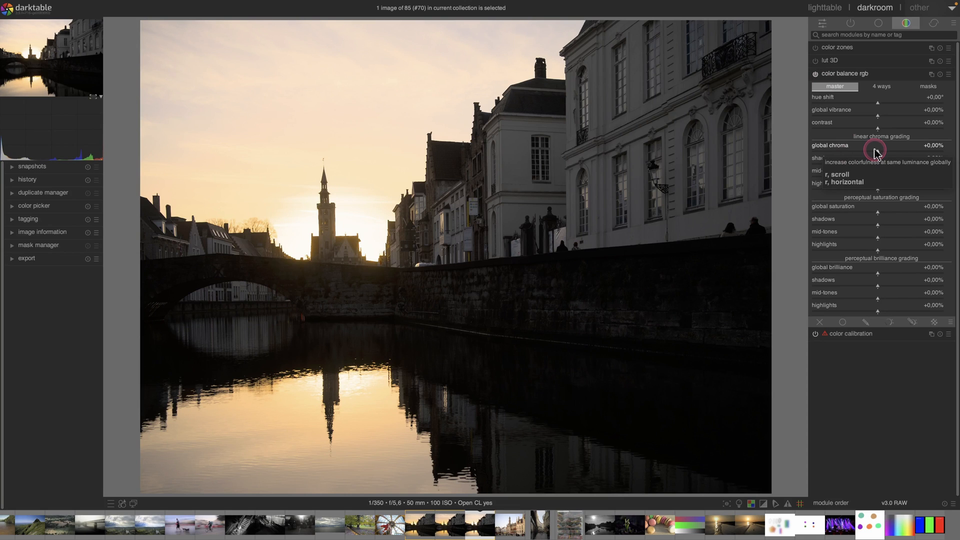
{"action": "left_click_drag", "start_coordinate": [878, 152], "coordinate": [898, 156]}
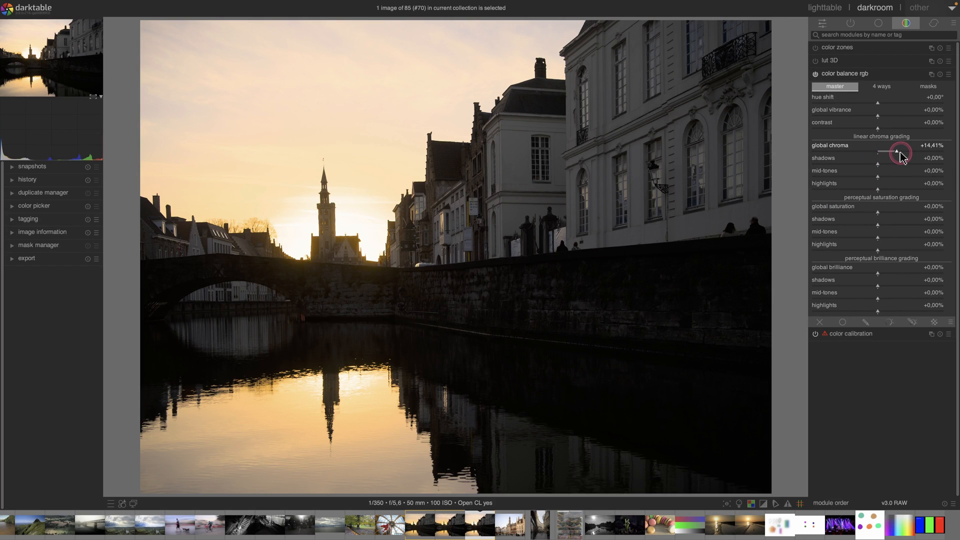
{"action": "left_click", "coordinate": [588, 306]}
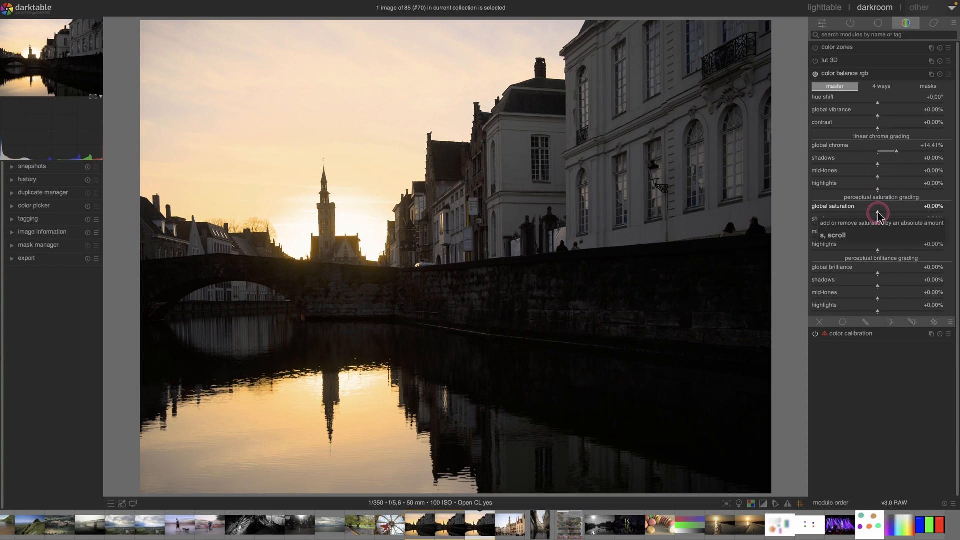
Try out global saturation and contrast, resetting both, and set global brilliance to +0.80% and global vibrance to +13.35%
{"action": "mouse_move", "coordinate": [878, 214]}
{"action": "left_mouse_down"}
{"action": "mouse_move", "coordinate": [948, 214]}
{"action": "mouse_move", "coordinate": [883, 214]}
{"action": "left_mouse_up"}
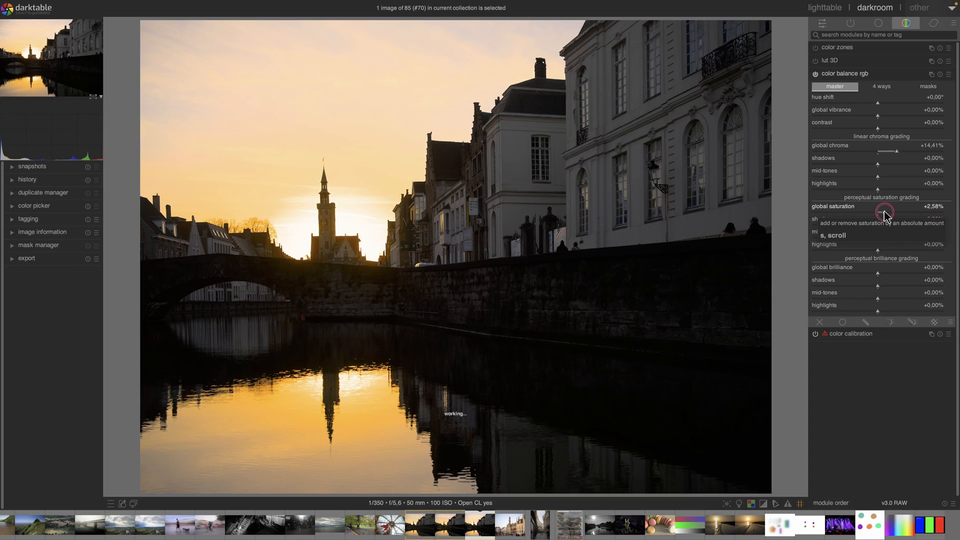
{"action": "left_click", "coordinate": [882, 212]}
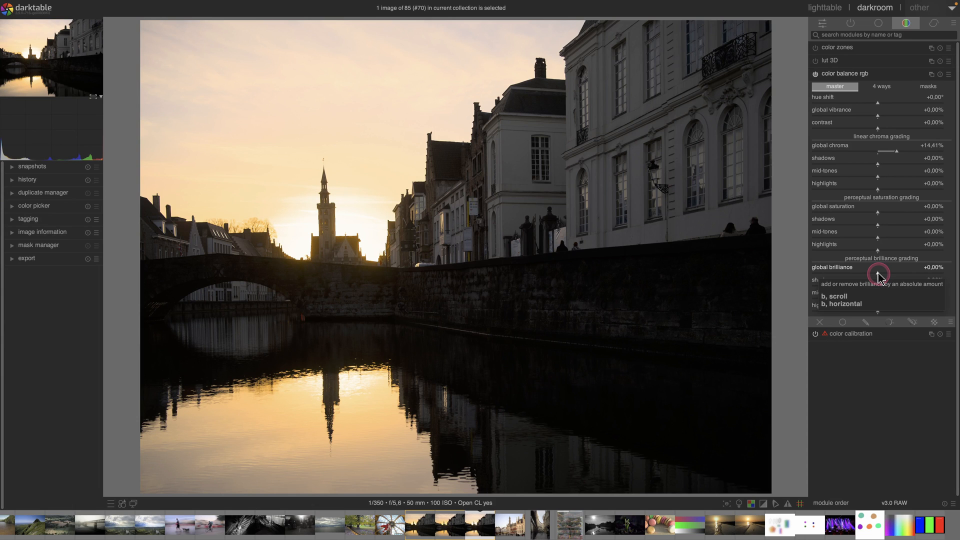
{"action": "left_click_drag", "start_coordinate": [878, 274], "coordinate": [922, 276]}
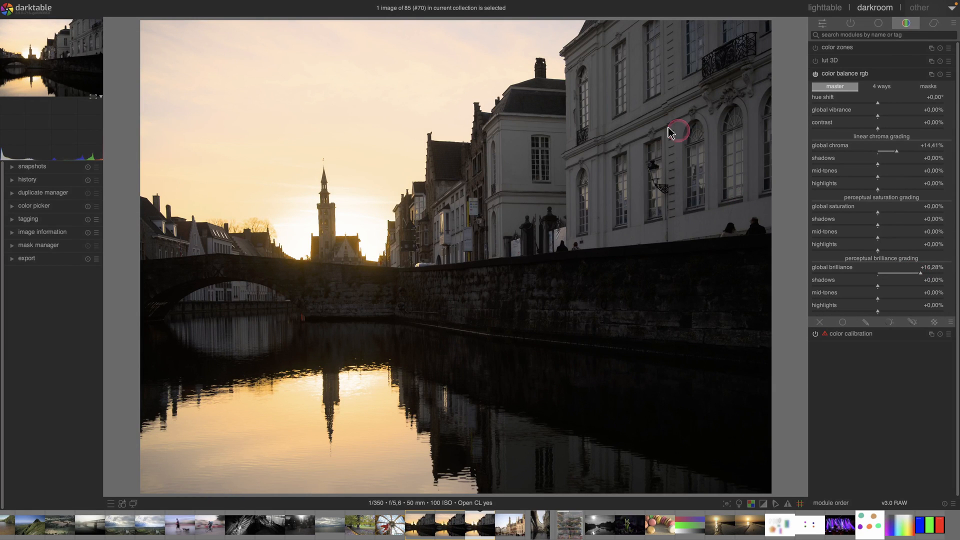
{"action": "left_click_drag", "start_coordinate": [889, 280], "coordinate": [881, 278]}
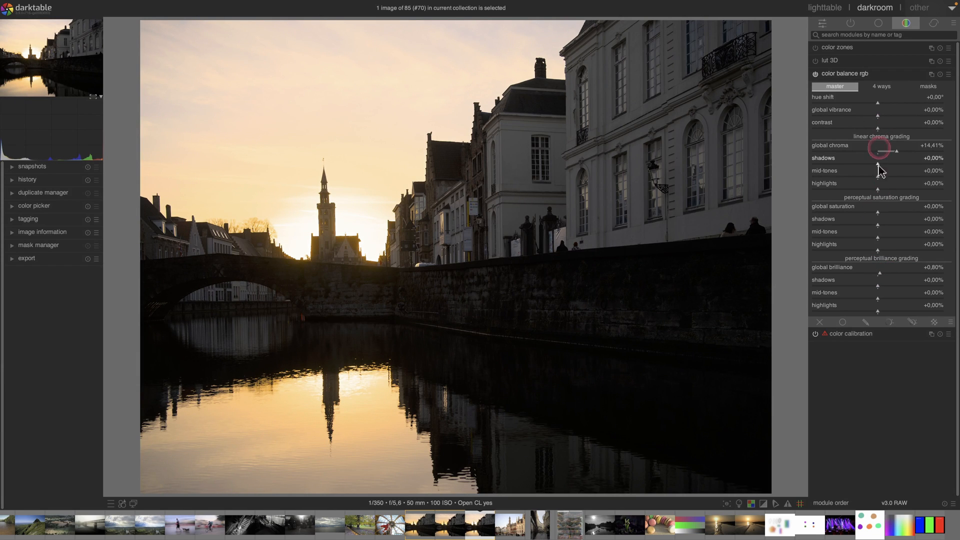
{"action": "left_click_drag", "start_coordinate": [879, 127], "coordinate": [883, 132]}
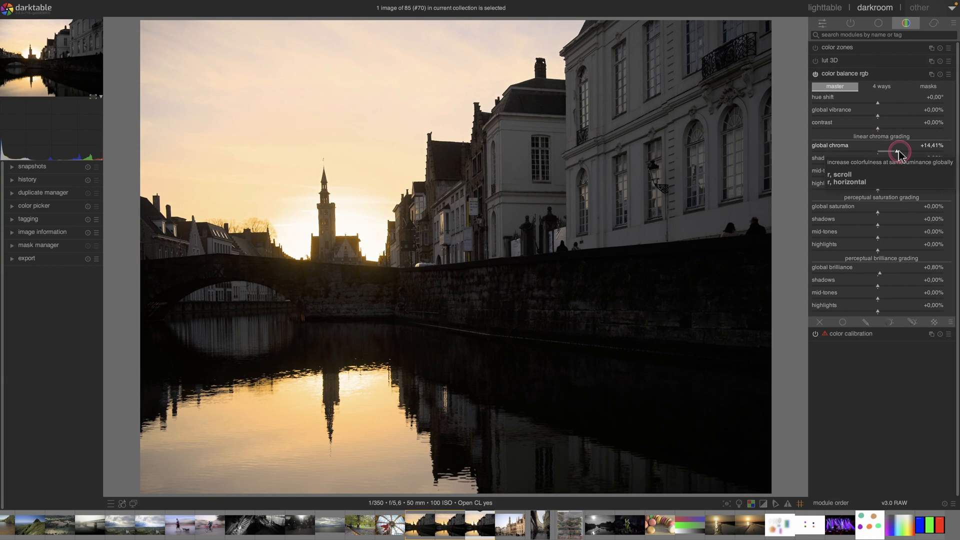
{"action": "mouse_move", "coordinate": [879, 114]}
{"action": "left_mouse_down"}
{"action": "mouse_move", "coordinate": [933, 118]}
{"action": "mouse_move", "coordinate": [894, 119]}
{"action": "left_mouse_up"}
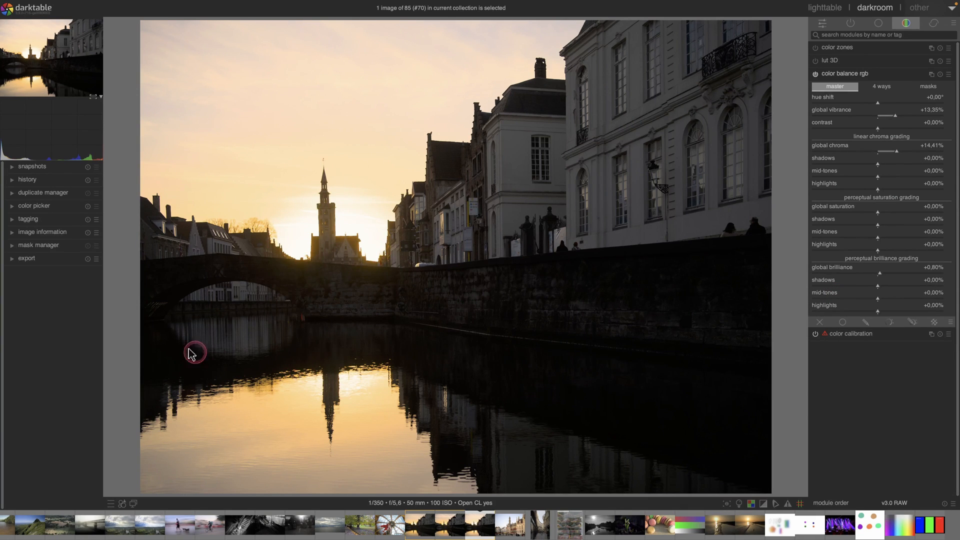
Sample the bright sky beside the church tower with the color picker and add it as a live sample
{"action": "left_click", "coordinate": [12, 207]}
{"action": "left_click", "coordinate": [92, 222]}
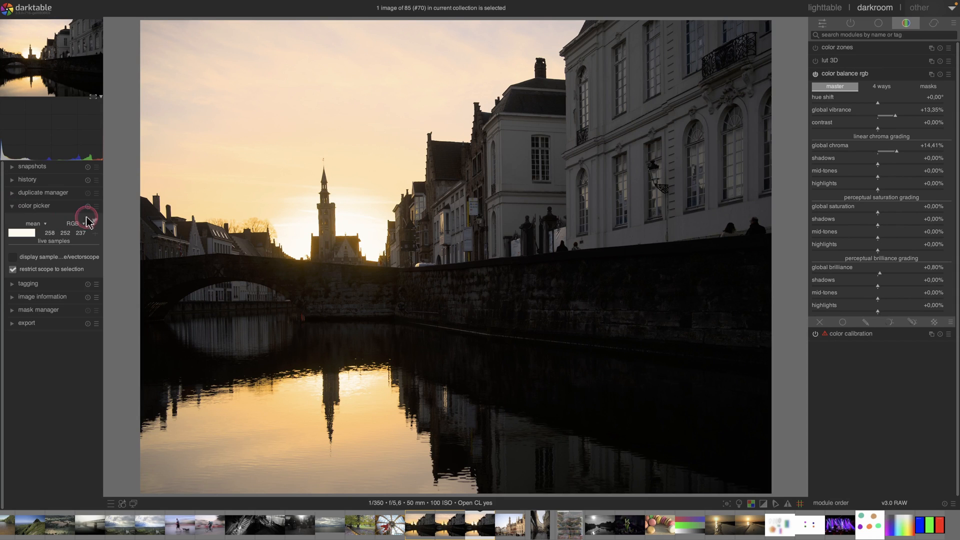
{"action": "left_click", "coordinate": [360, 228]}
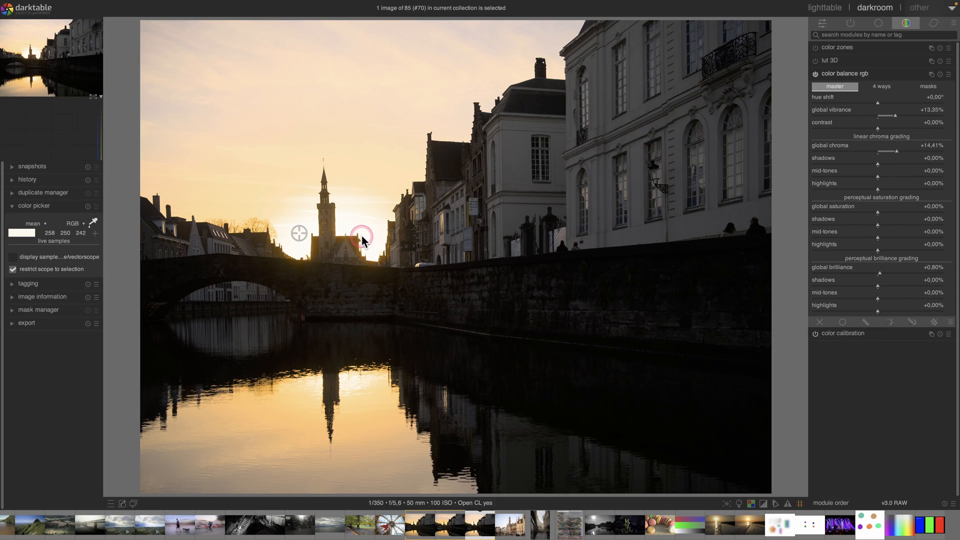
{"action": "left_click", "coordinate": [95, 232]}
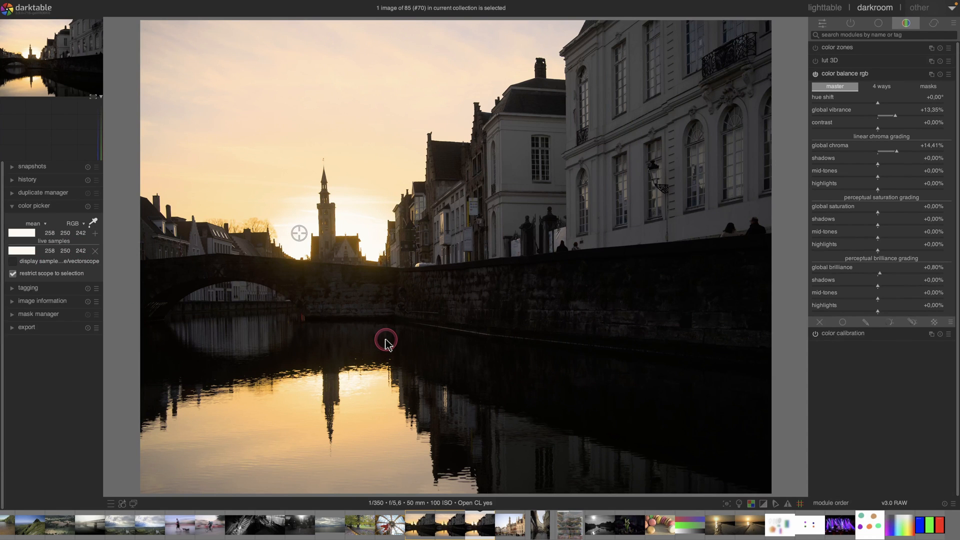
Set the white fulcrum of the color balance rgb masks to +3.01 EV by sampling the whole image
{"action": "left_click", "coordinate": [815, 270]}
{"action": "left_click", "coordinate": [926, 88]}
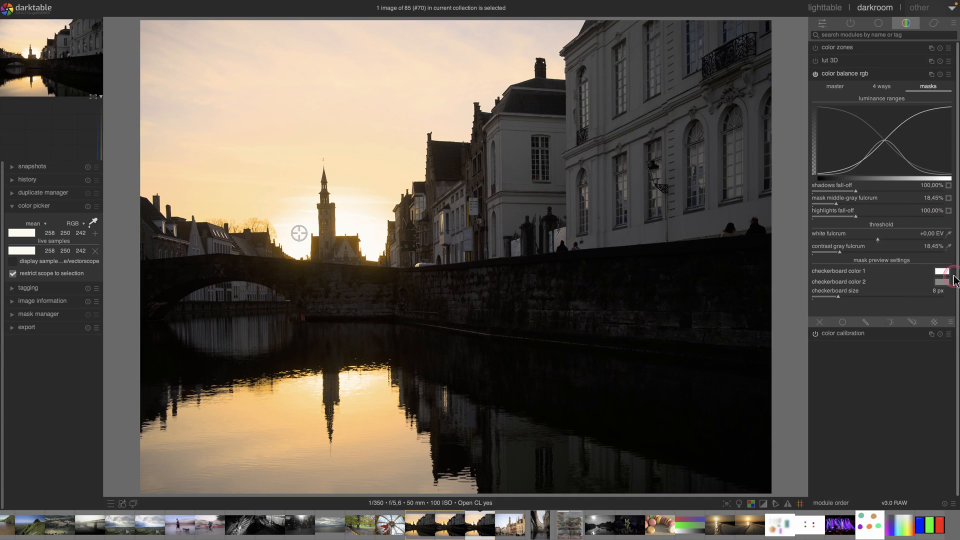
{"action": "left_click", "coordinate": [949, 235]}
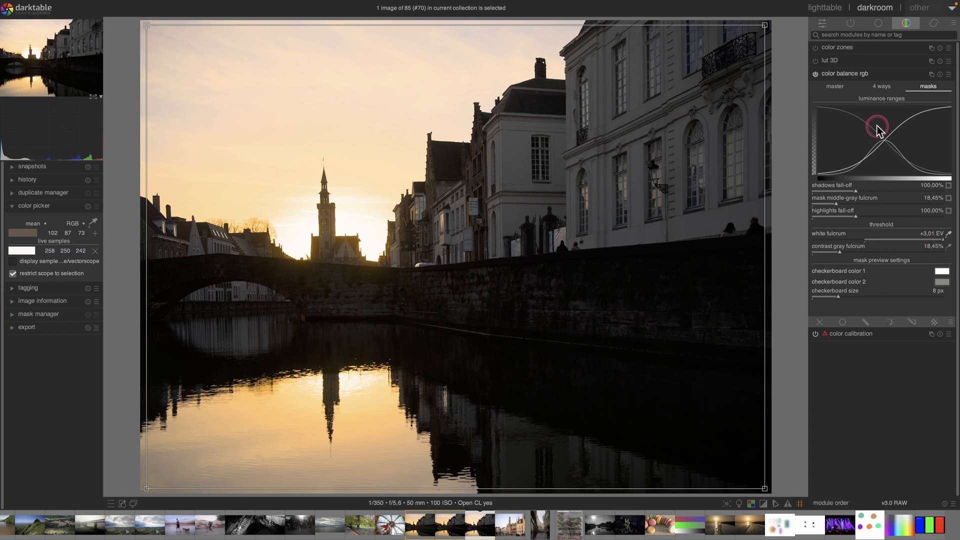
Preview the luminance masks and set the mask middle-gray fulcrum to 50.18% and the highlights fall-off to 203.91%
{"action": "left_click", "coordinate": [882, 87]}
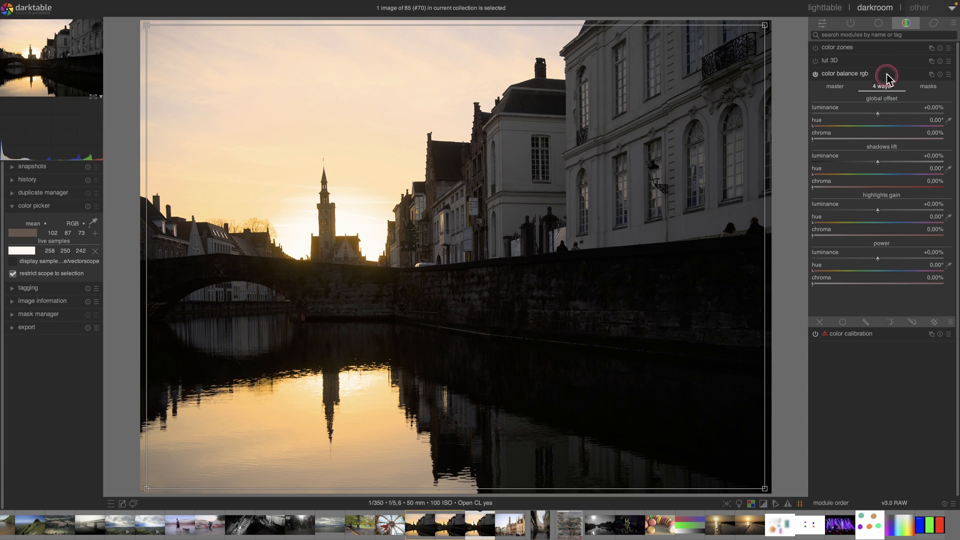
{"action": "left_click", "coordinate": [926, 86]}
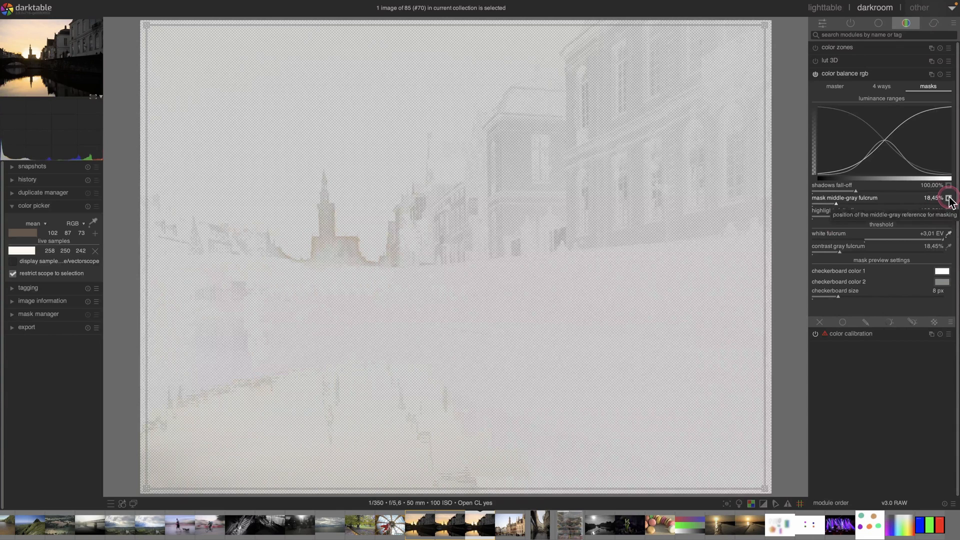
{"action": "left_click", "coordinate": [948, 200]}
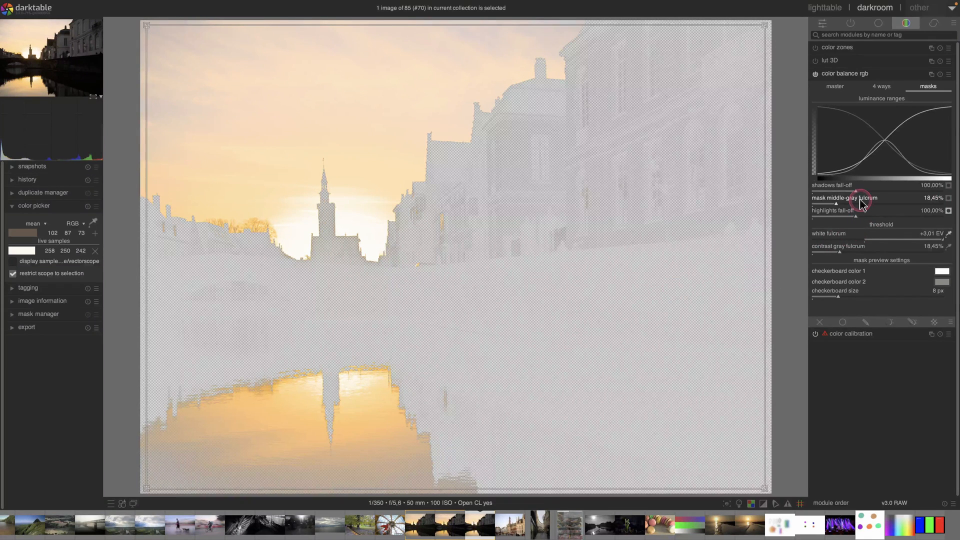
{"action": "left_click_drag", "start_coordinate": [836, 204], "coordinate": [864, 206]}
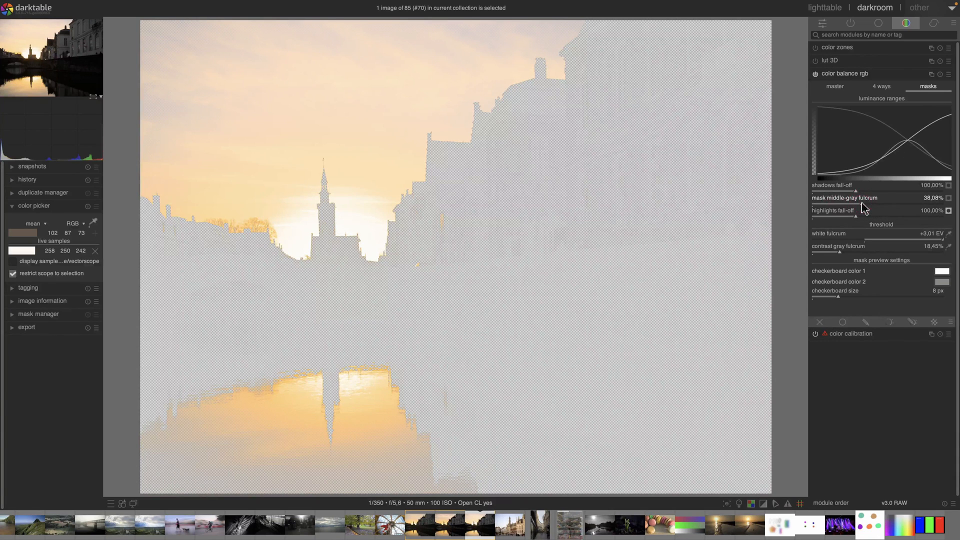
{"action": "left_click_drag", "start_coordinate": [883, 206], "coordinate": [900, 217]}
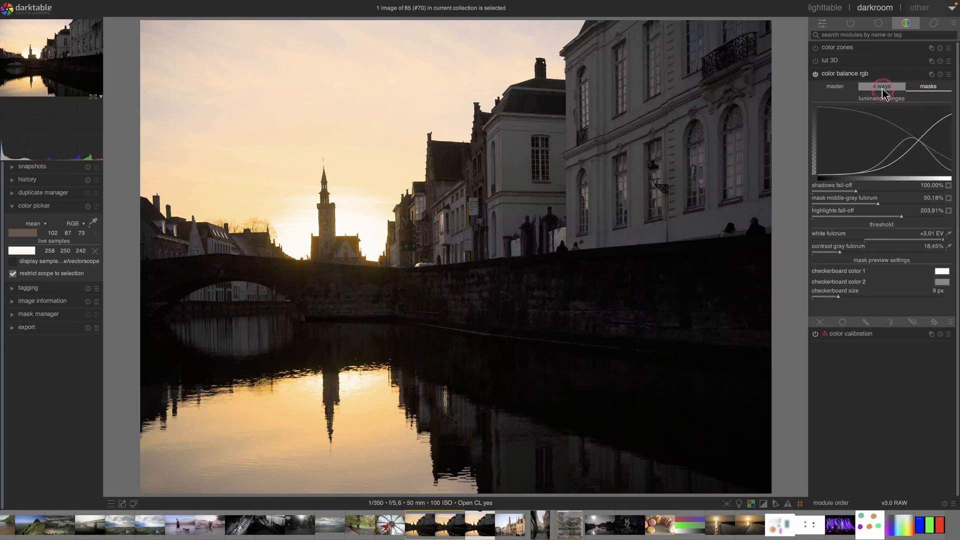
Lower the highlights gain luminance in color balance rgb to -21.53%
{"action": "left_click", "coordinate": [883, 89]}
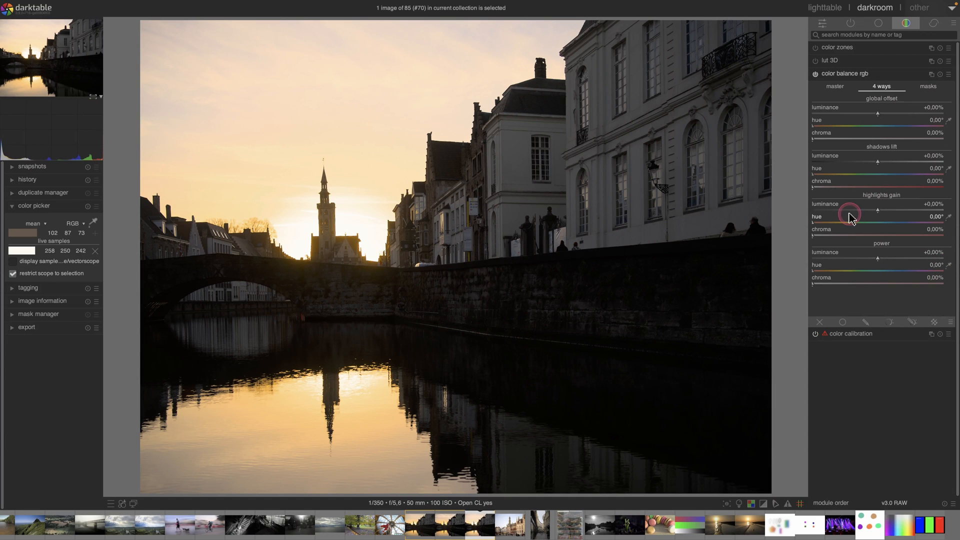
{"action": "left_click_drag", "start_coordinate": [880, 214], "coordinate": [856, 216]}
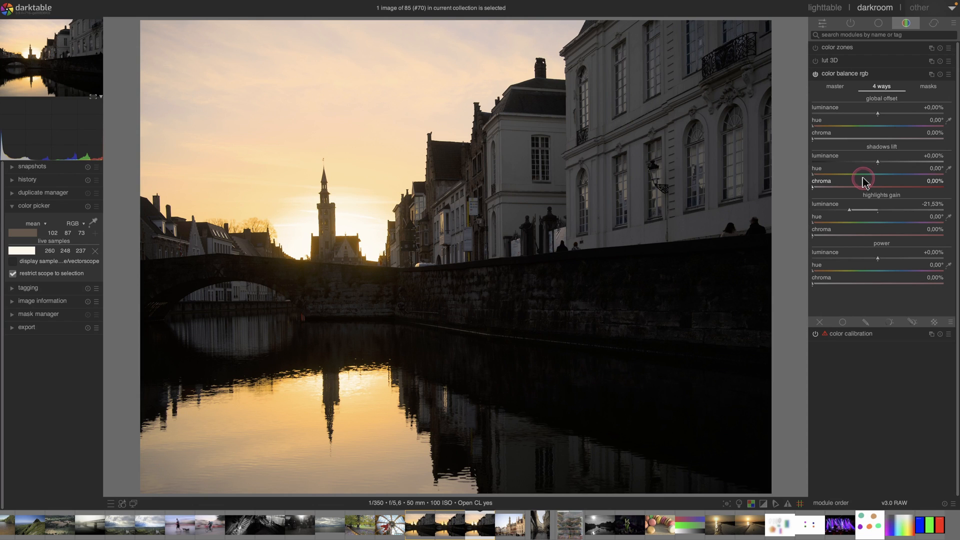
Set the highlights perceptual saturation to +10.23% and global chroma to +3.02%, and try and reset the mid-tones saturation
{"action": "left_click", "coordinate": [834, 88]}
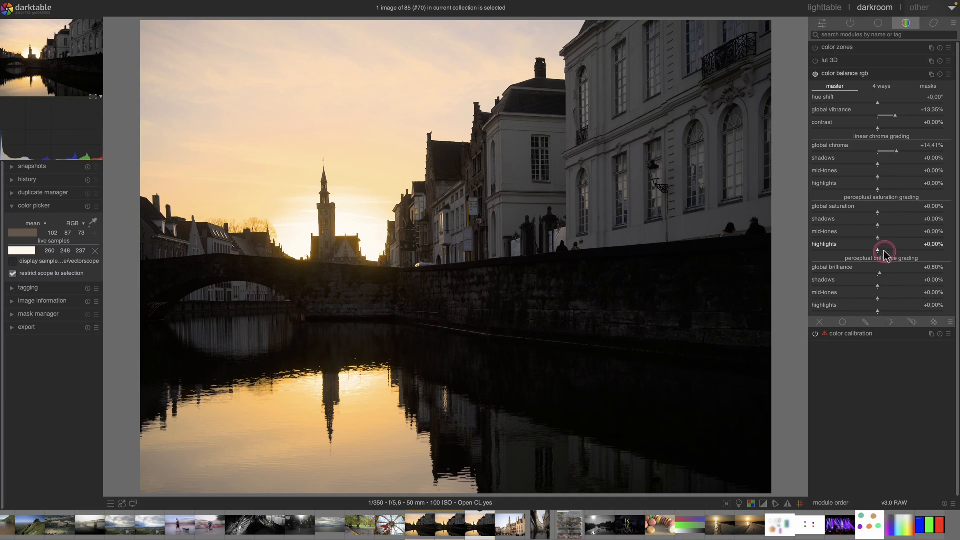
{"action": "left_click_drag", "start_coordinate": [877, 251], "coordinate": [905, 253]}
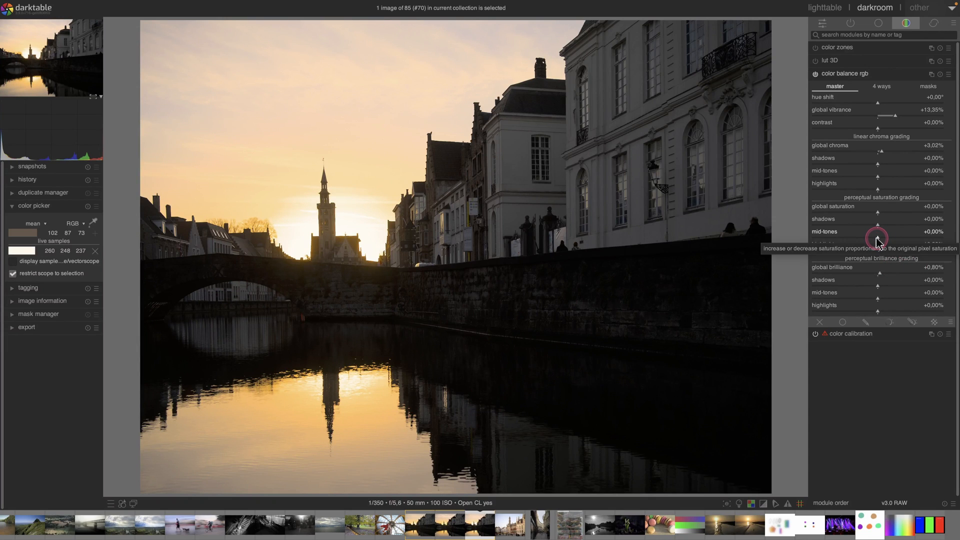
{"action": "left_click_drag", "start_coordinate": [878, 239], "coordinate": [826, 241]}
{"action": "double_click", "coordinate": [840, 241]}
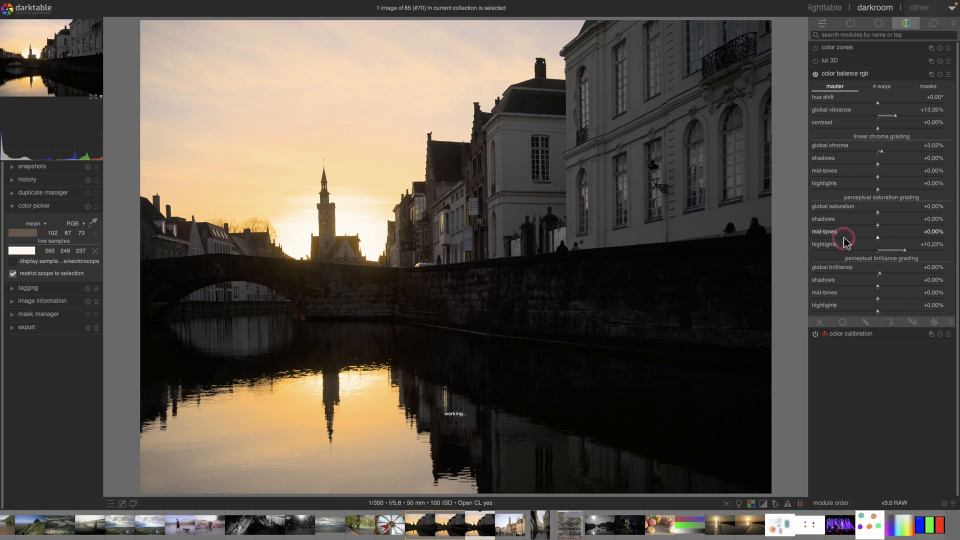
Set the shadows perceptual saturation to -7.21% and the perceptual brilliance to -16.99% for highlights and -9.16% for mid-tones
{"action": "mouse_move", "coordinate": [878, 228]}
{"action": "left_mouse_down"}
{"action": "mouse_move", "coordinate": [834, 229]}
{"action": "mouse_move", "coordinate": [927, 228]}
{"action": "mouse_move", "coordinate": [862, 226]}
{"action": "left_mouse_up"}
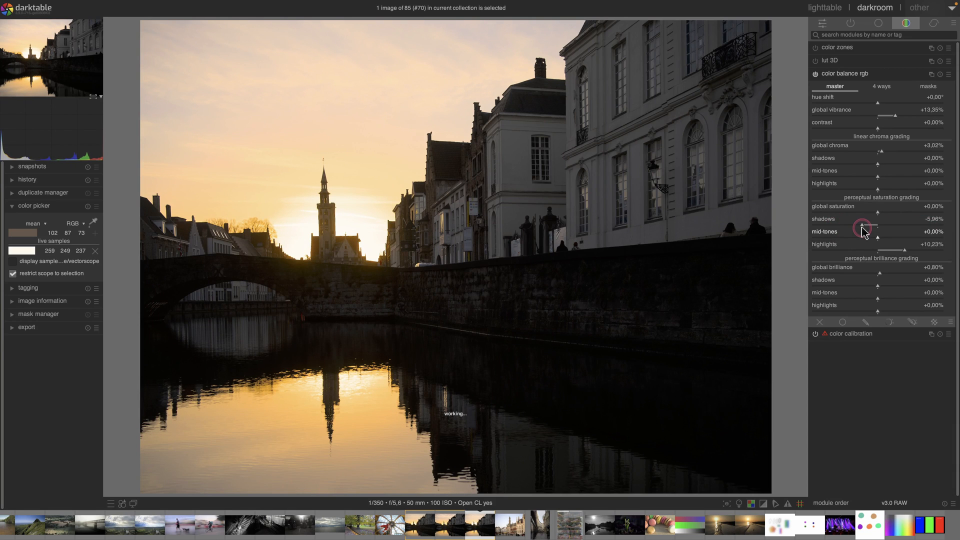
{"action": "left_click", "coordinate": [861, 227]}
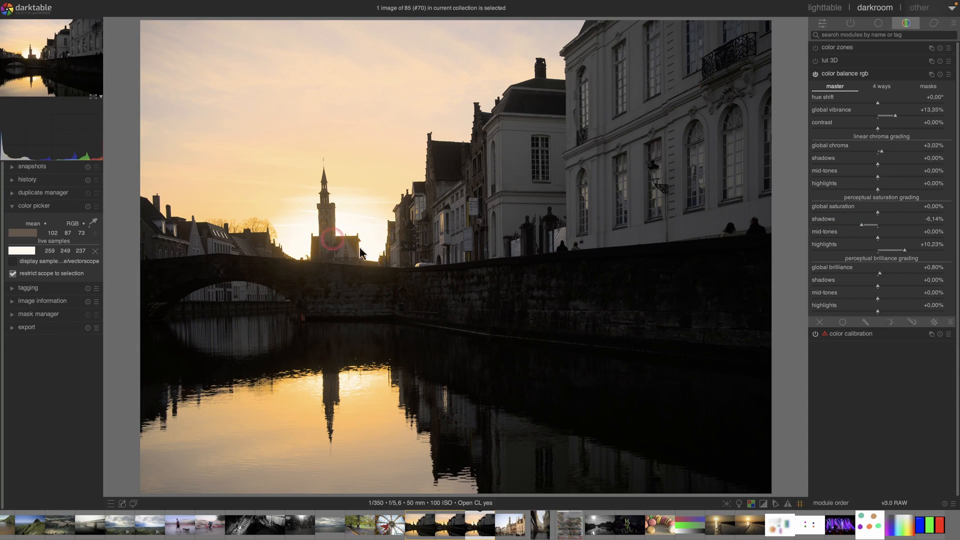
{"action": "left_click_drag", "start_coordinate": [861, 229], "coordinate": [844, 229]}
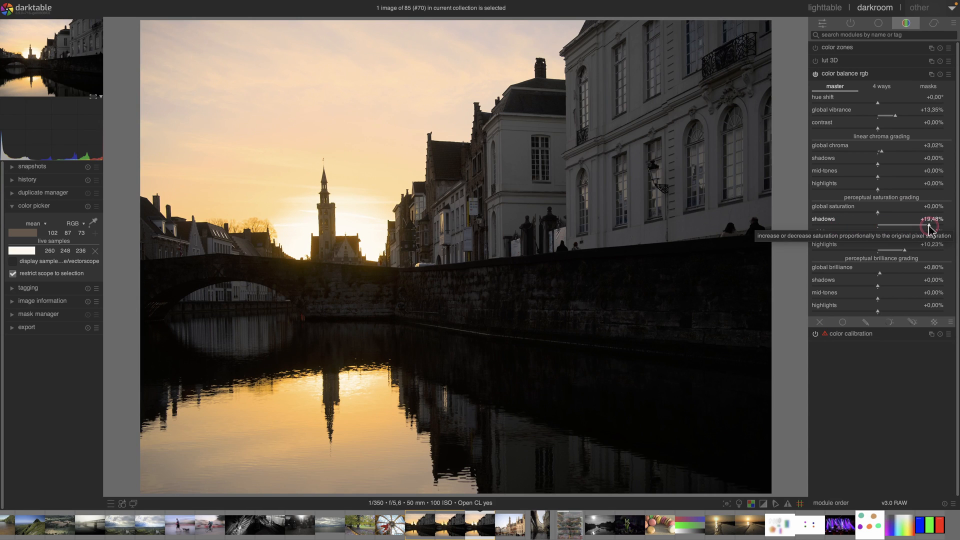
{"action": "left_click_drag", "start_coordinate": [929, 228], "coordinate": [859, 229]}
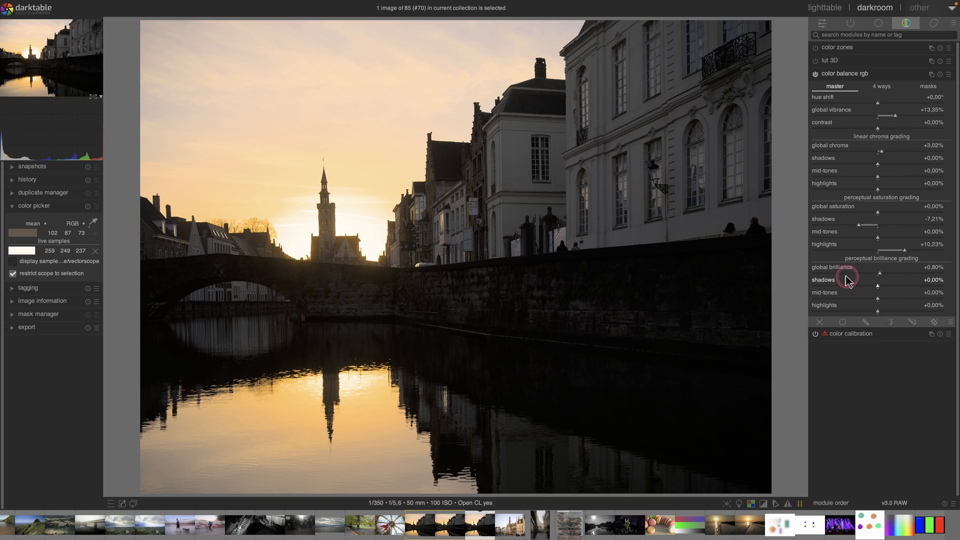
{"action": "left_click_drag", "start_coordinate": [881, 314], "coordinate": [833, 314]}
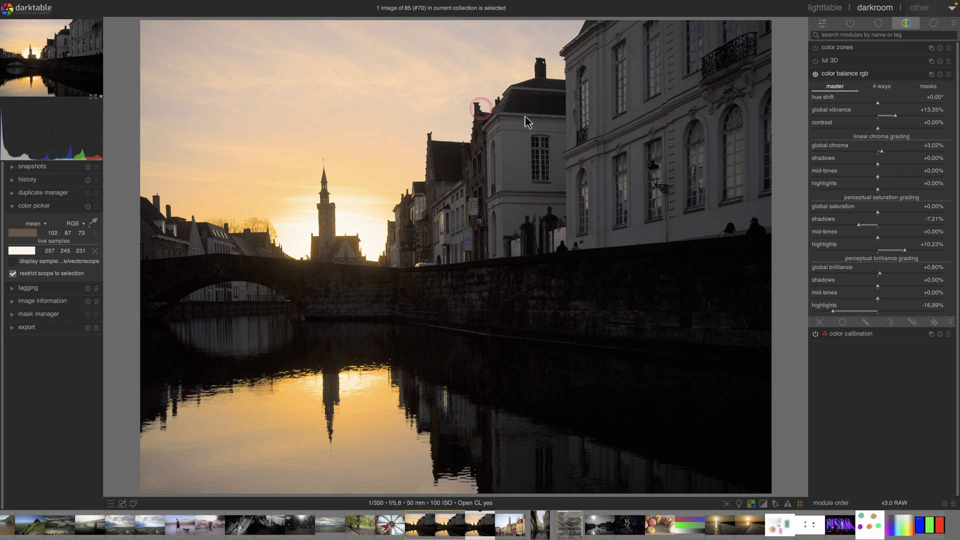
{"action": "left_click_drag", "start_coordinate": [878, 300], "coordinate": [854, 300]}
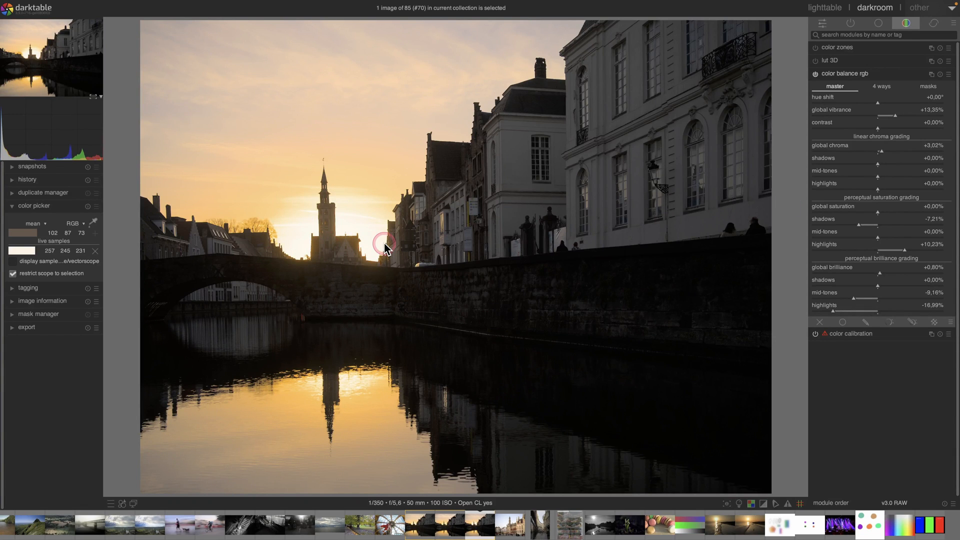
Create a new instance of the color balance rgb module and name it "sun"
{"action": "left_click", "coordinate": [831, 74]}
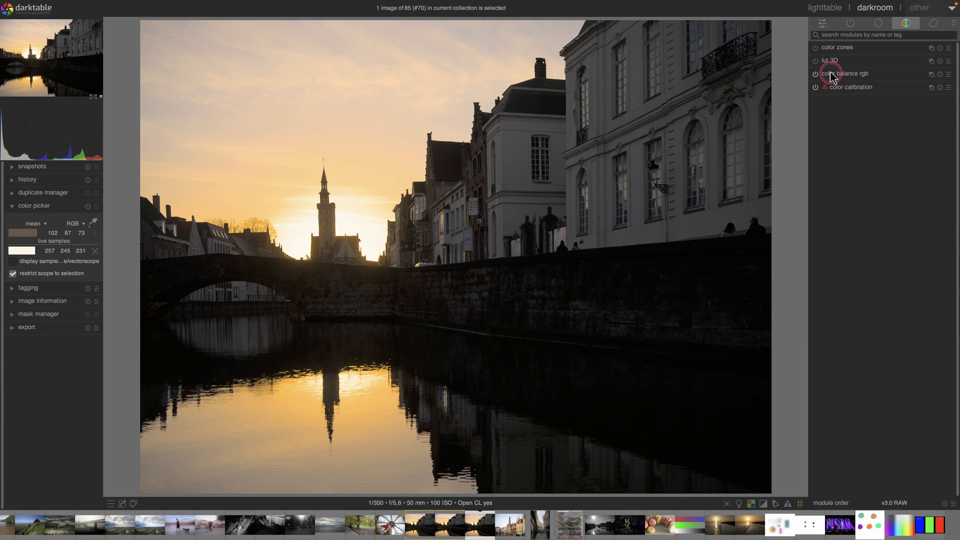
{"action": "right_click", "coordinate": [930, 75]}
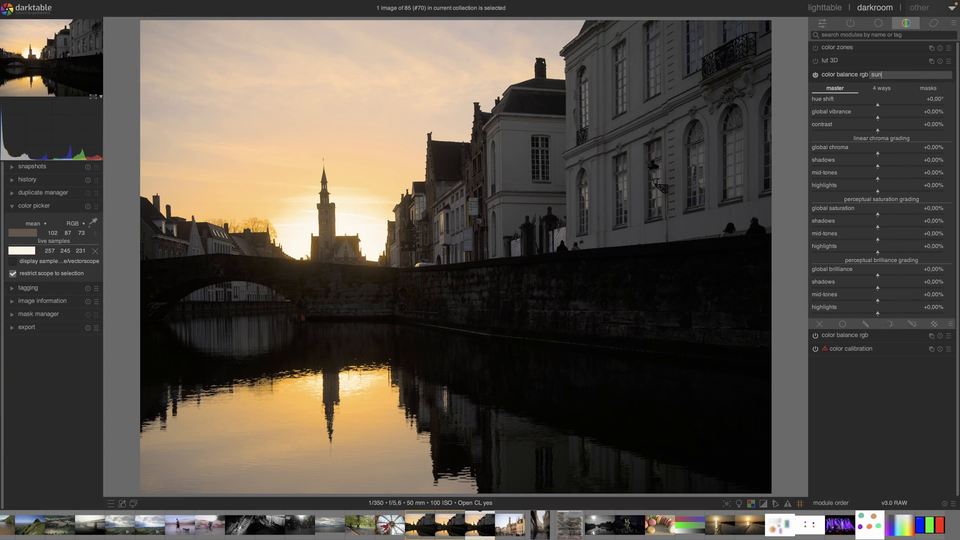
{"action": "key", "text": "Return"}
{"action": "left_click", "coordinate": [795, 176]}
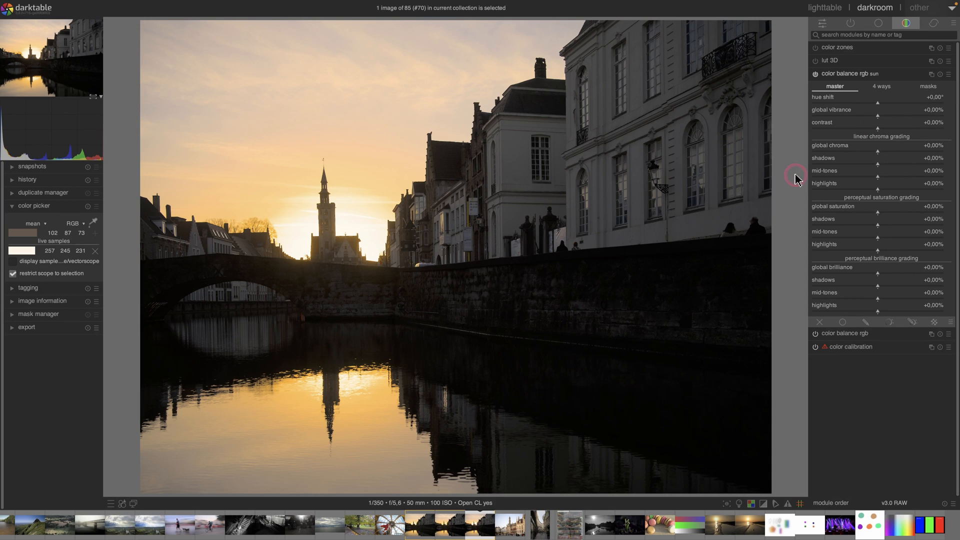
{"action": "left_click", "coordinate": [322, 212]}
{"action": "left_click", "coordinate": [332, 261]}
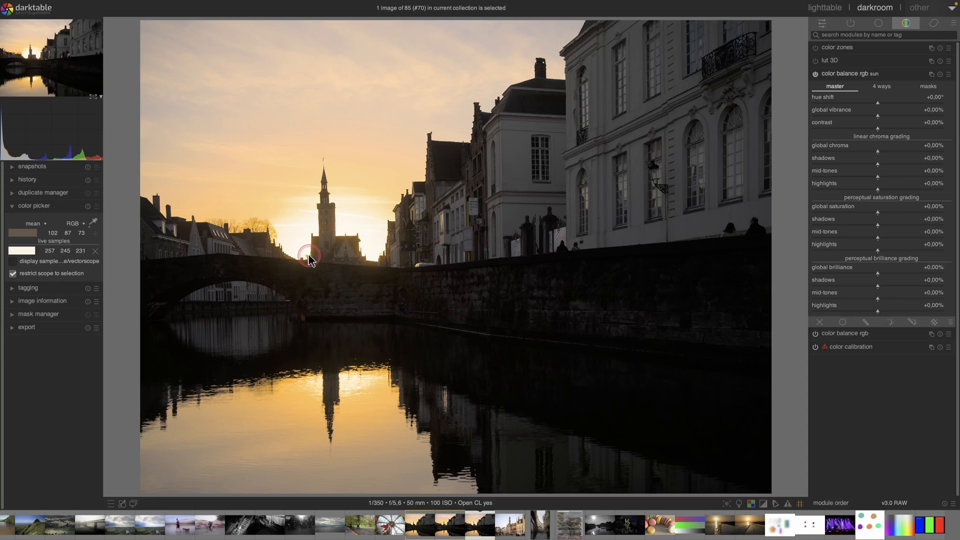
{"action": "left_click", "coordinate": [326, 202]}
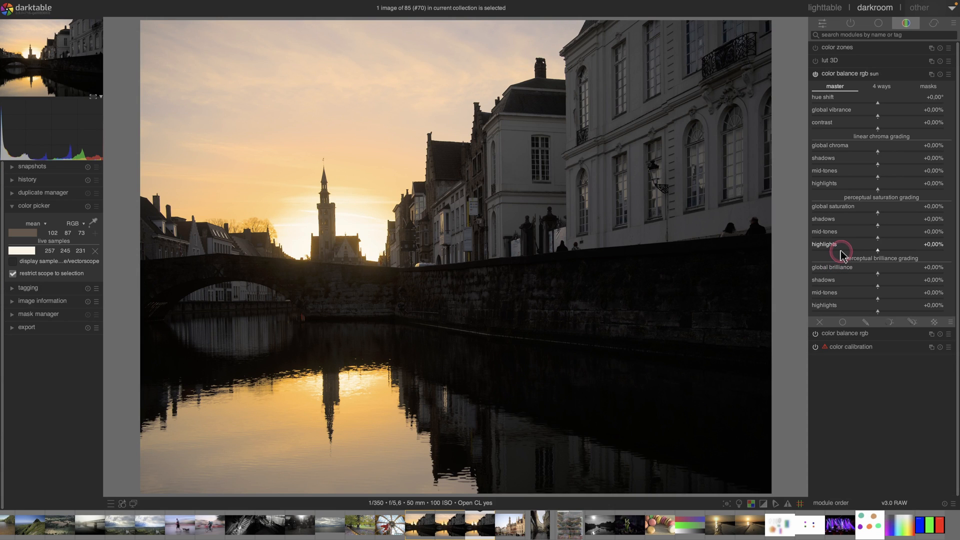
Enable a parametric mask on the sun instance of color balance rgb and preview the Cz channel data
{"action": "left_click", "coordinate": [889, 322]}
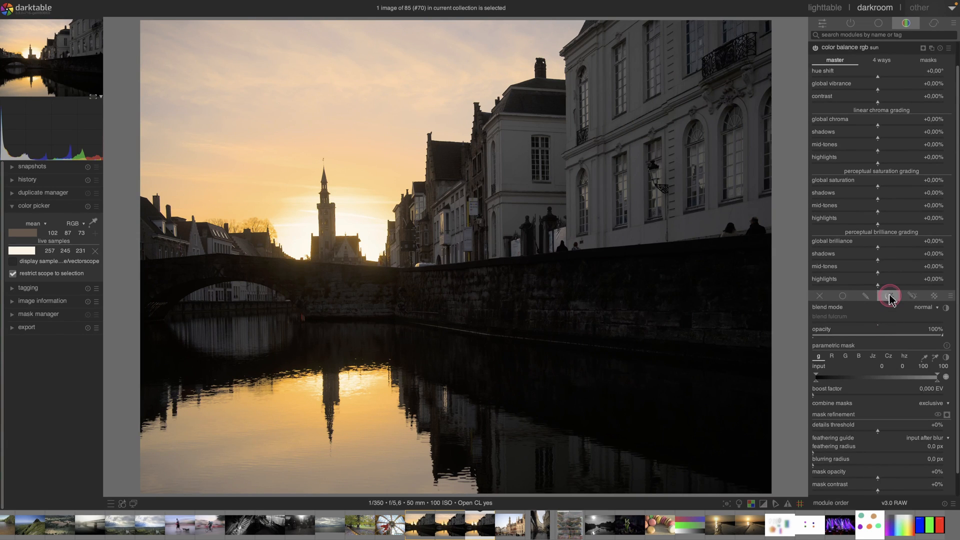
{"action": "left_click", "coordinate": [872, 357]}
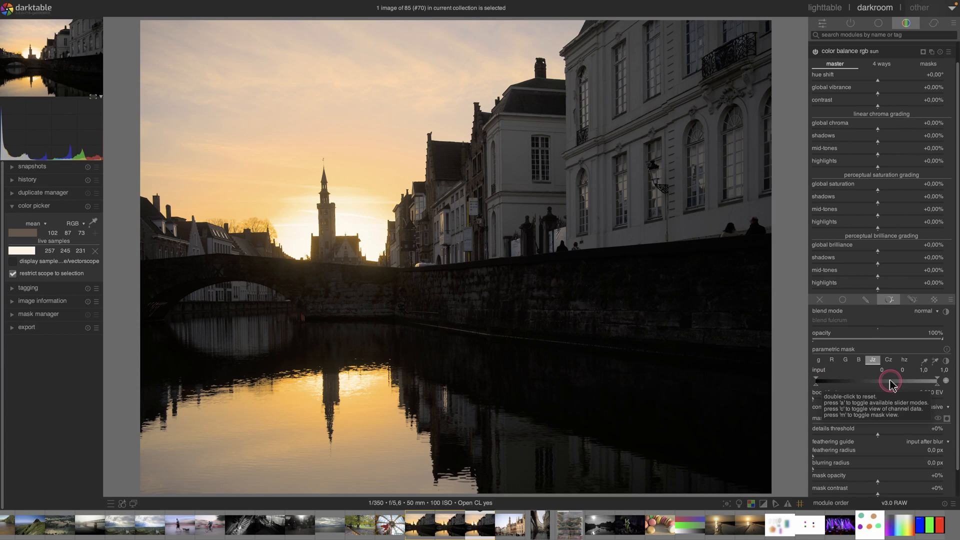
{"action": "left_click", "coordinate": [888, 360]}
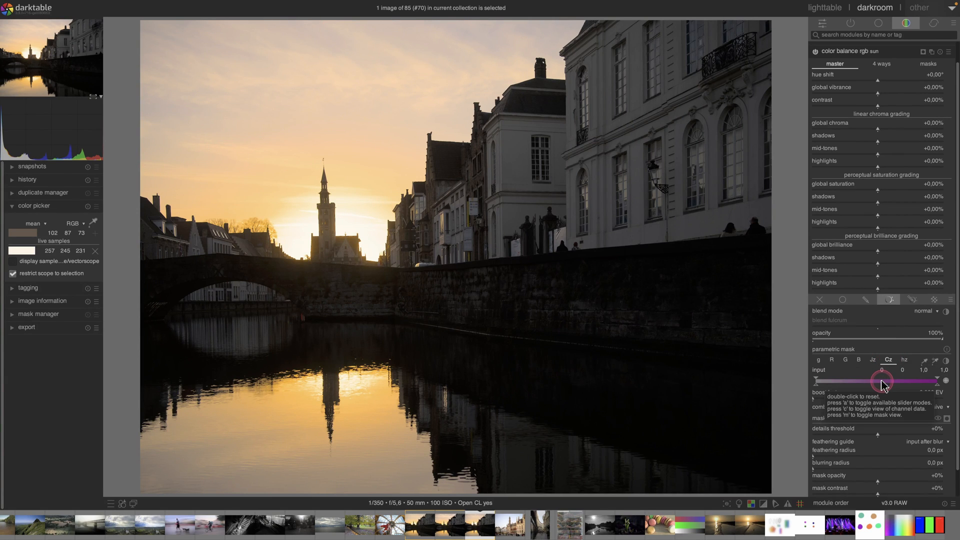
{"action": "key", "text": "c"}
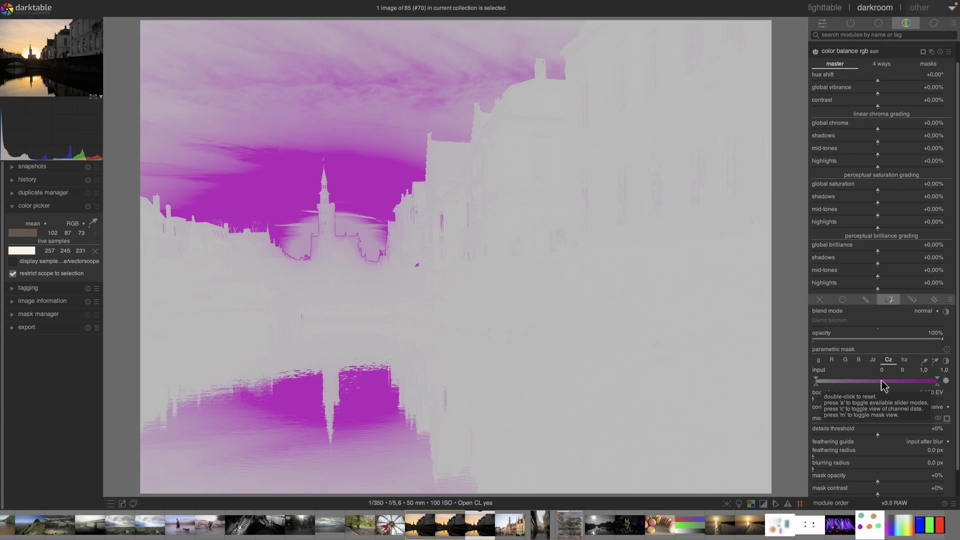
Raise the boost factor of the parametric mask's Jz channel to extend its input range to 7.2, previewing the channel data
{"action": "left_click", "coordinate": [874, 360]}
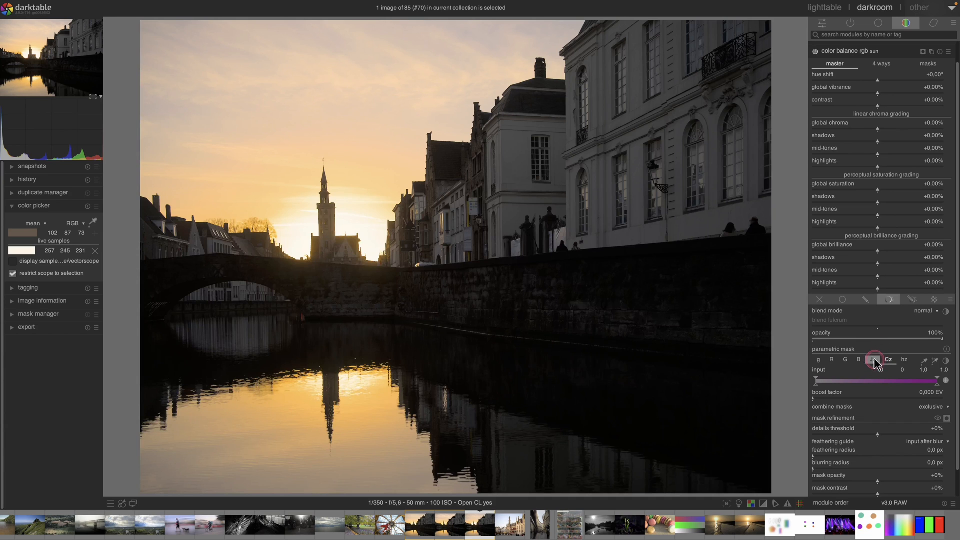
{"action": "mouse_move", "coordinate": [883, 382]}
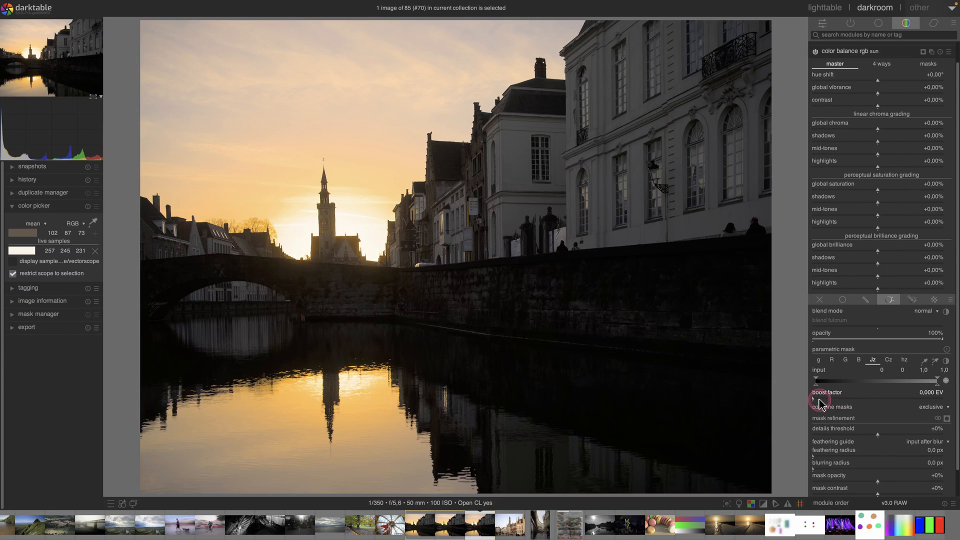
{"action": "left_click_drag", "start_coordinate": [815, 399], "coordinate": [915, 398]}
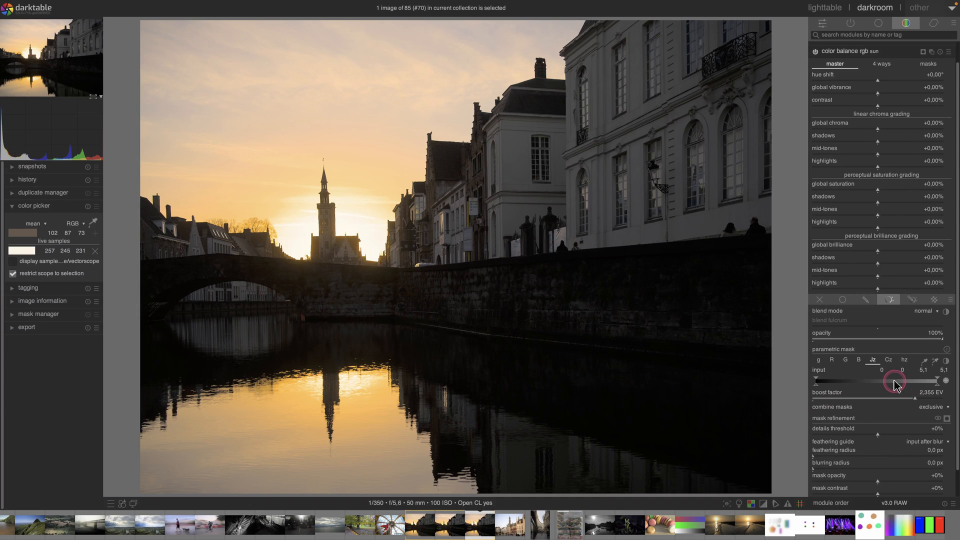
{"action": "mouse_move", "coordinate": [894, 384]}
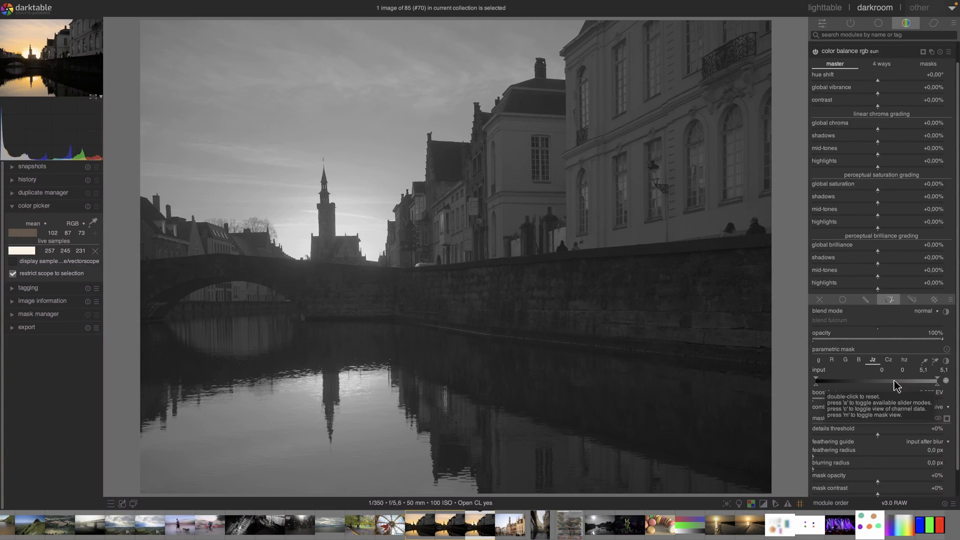
{"action": "key", "text": "c"}
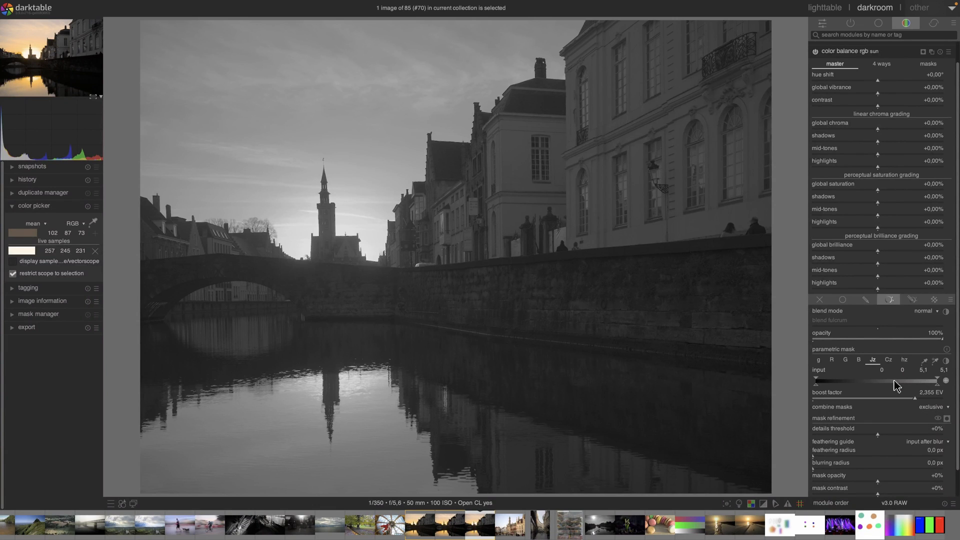
{"action": "left_click", "coordinate": [890, 400]}
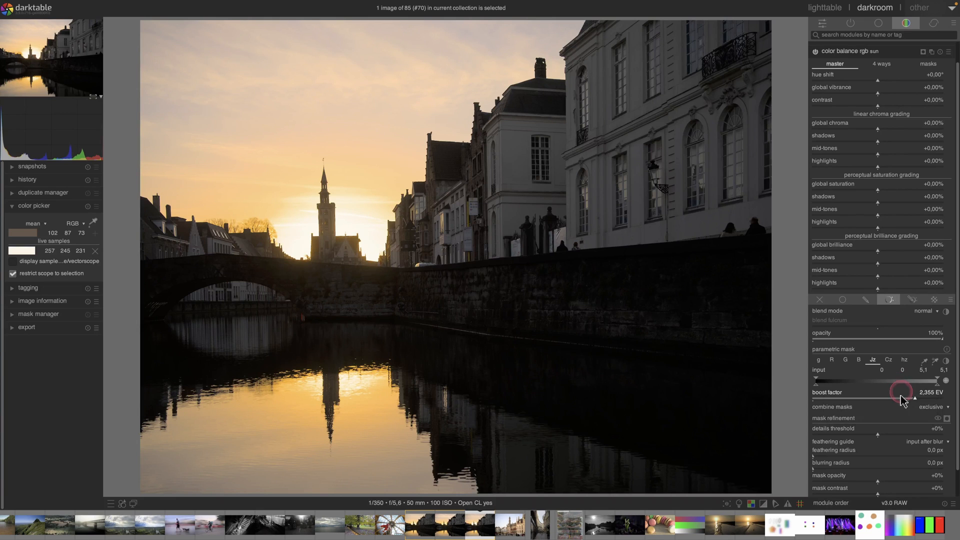
{"action": "left_click_drag", "start_coordinate": [917, 399], "coordinate": [936, 398]}
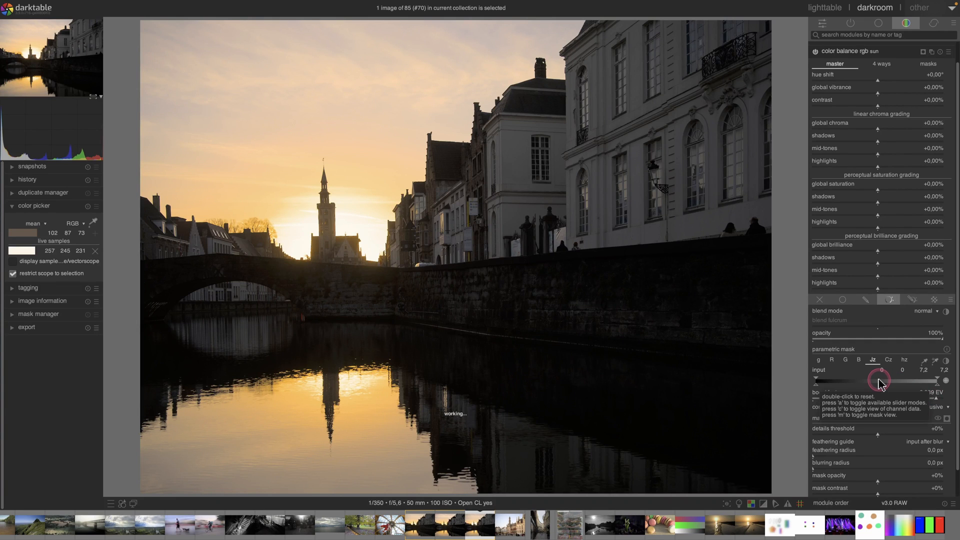
Limit the sun instance's Jz parametric mask to input values ramping from 2.3 to 3.6, and hide the mask overlay
{"action": "key", "text": "c"}
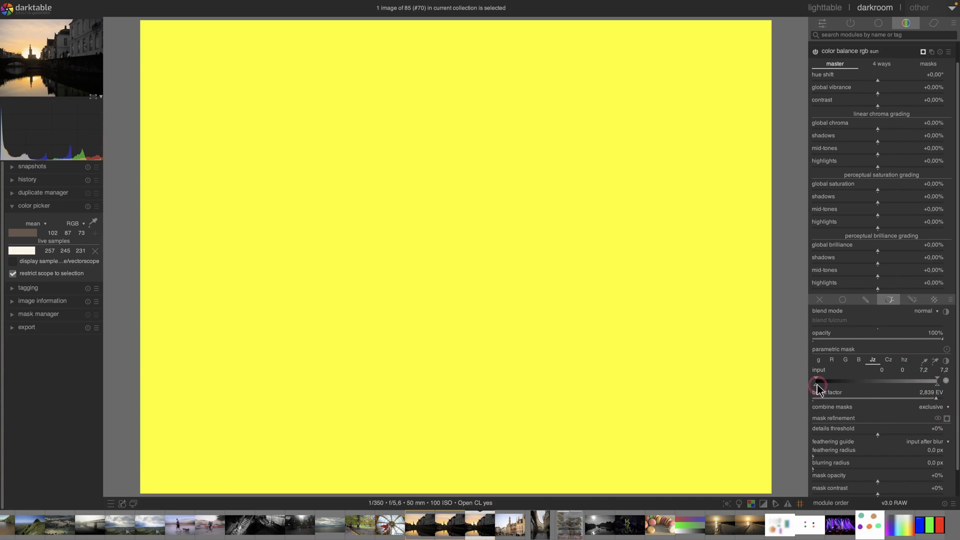
{"action": "mouse_move", "coordinate": [817, 386]}
{"action": "left_mouse_down"}
{"action": "mouse_move", "coordinate": [875, 386]}
{"action": "mouse_move", "coordinate": [844, 388]}
{"action": "mouse_move", "coordinate": [854, 388]}
{"action": "left_mouse_up"}
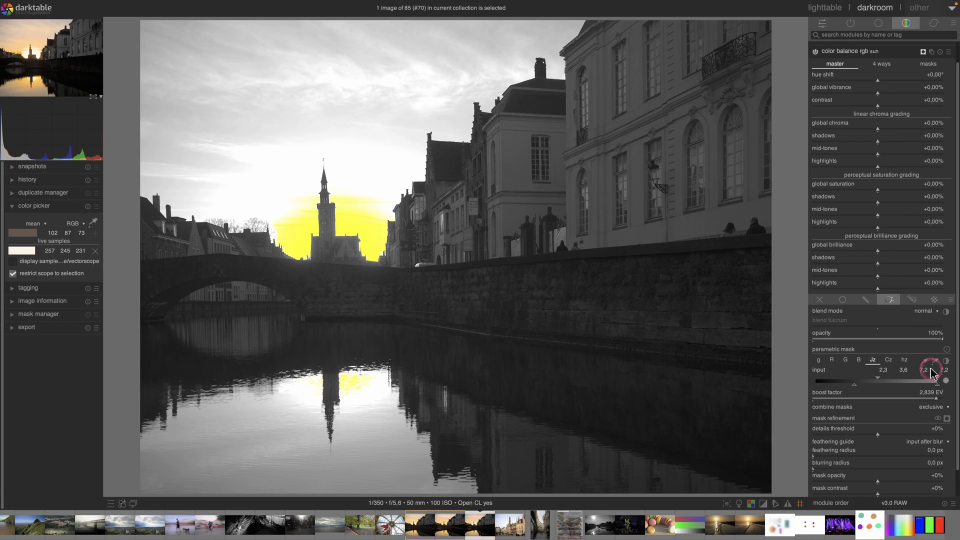
{"action": "left_click", "coordinate": [946, 420]}
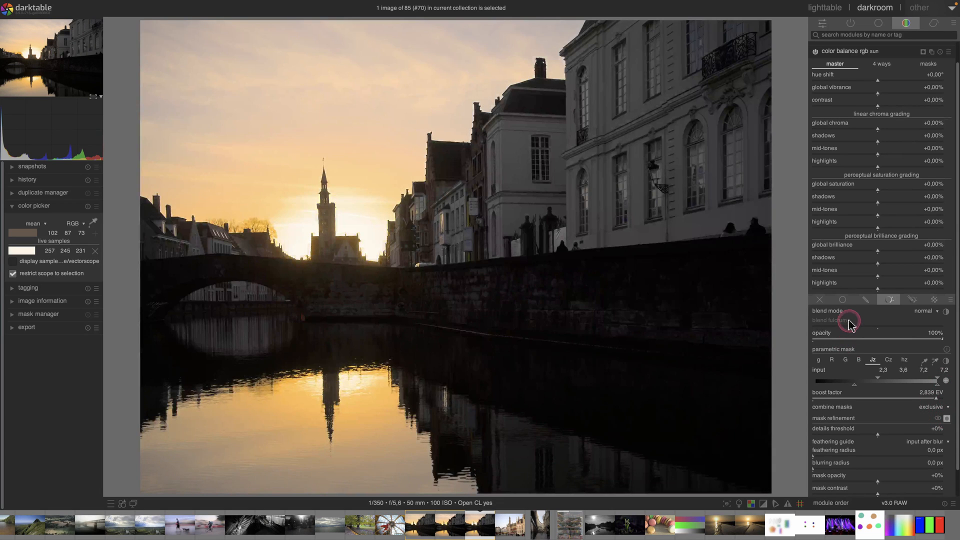
Sample the white fulcrum from the whole image, setting +2.16 EV, and preview the luminance range masks
{"action": "scroll", "coordinate": [848, 322], "scroll_direction": "up", "scroll_amount": 1}
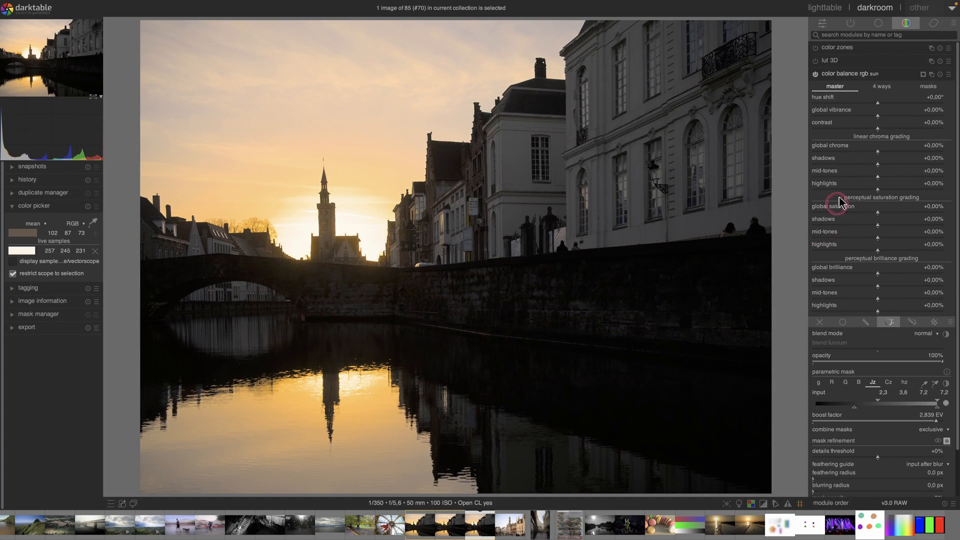
{"action": "left_click", "coordinate": [883, 88]}
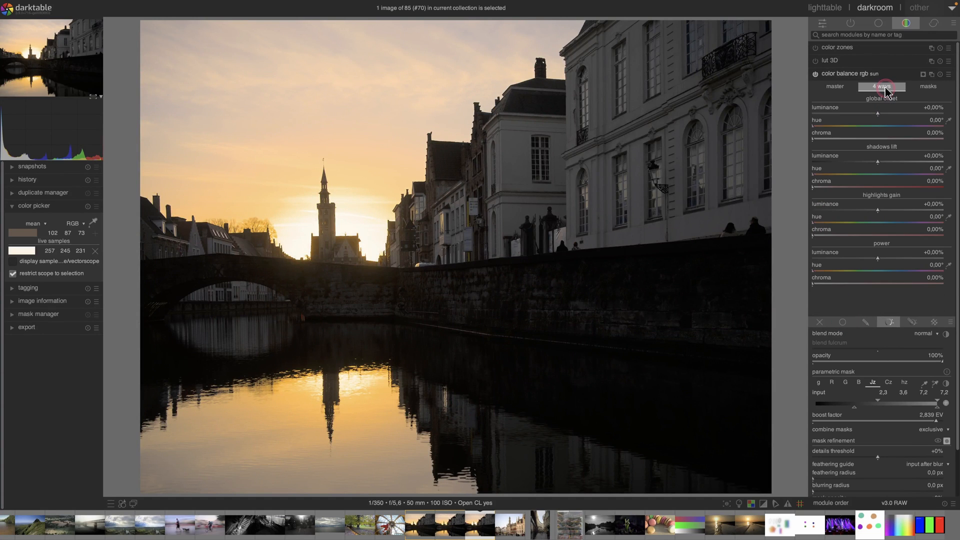
{"action": "left_click", "coordinate": [929, 88]}
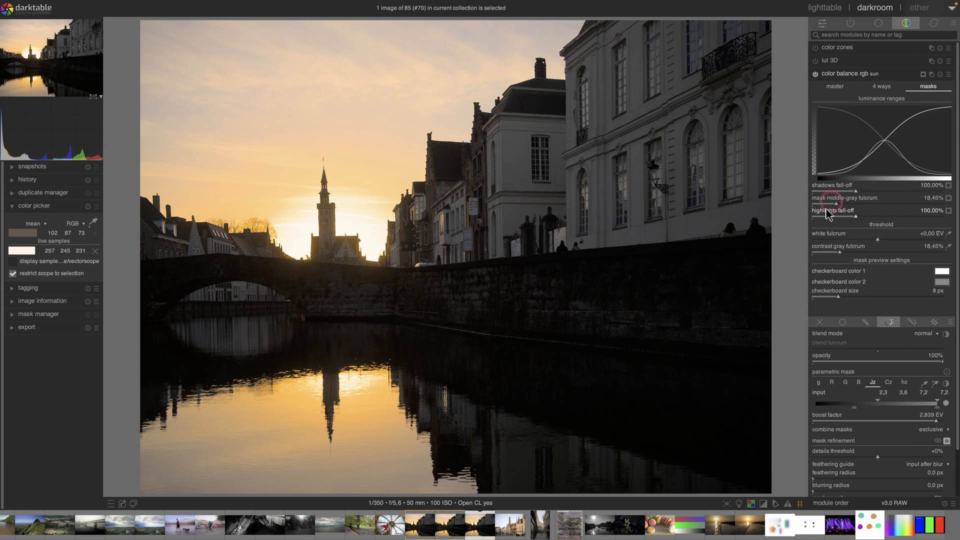
{"action": "left_click", "coordinate": [950, 234]}
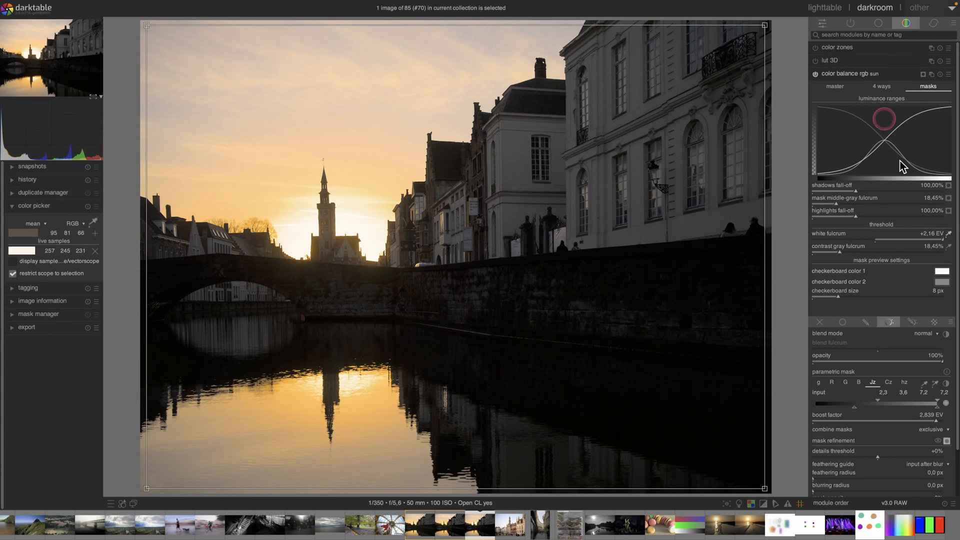
{"action": "left_click", "coordinate": [949, 211]}
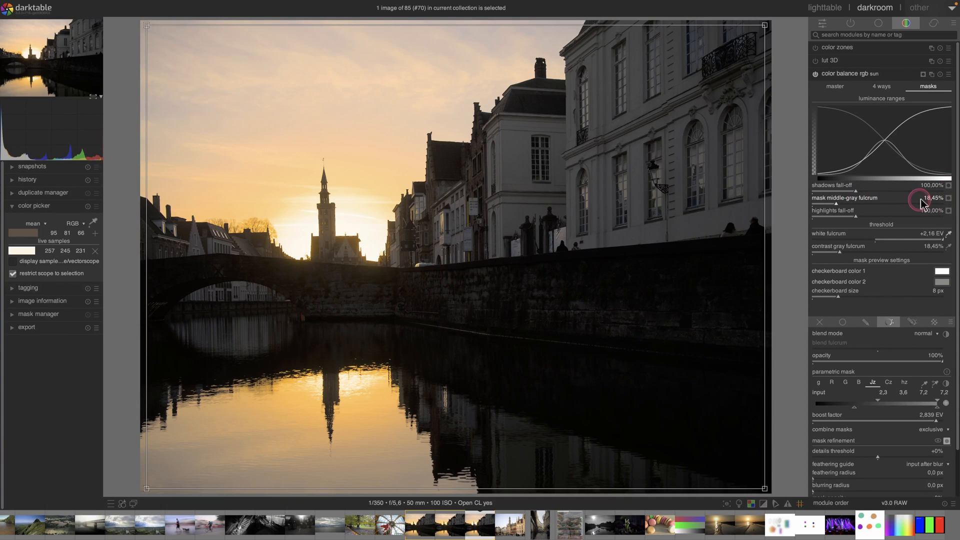
{"action": "left_click", "coordinate": [948, 198]}
{"action": "left_click", "coordinate": [949, 211]}
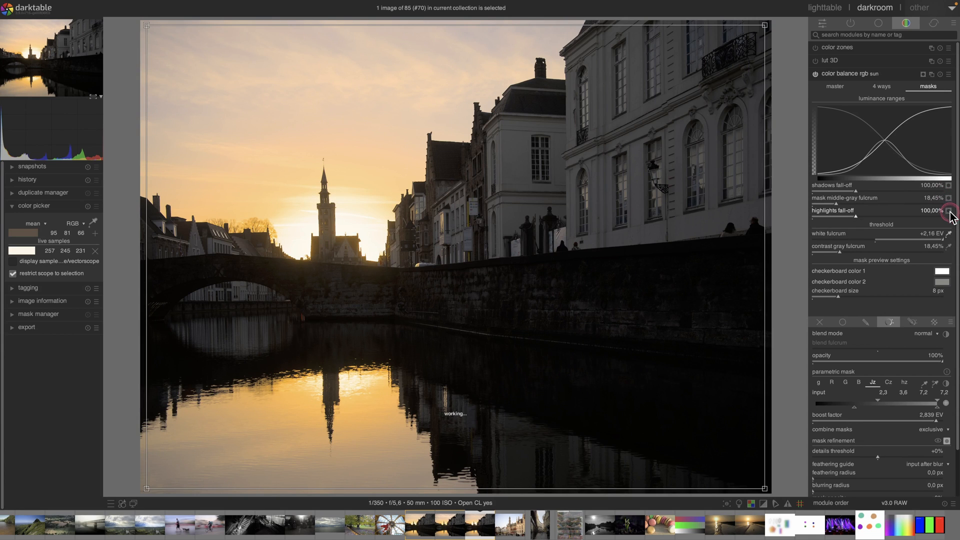
Sample the highlights gain hue from a small patch of sky beside the tower
{"action": "left_click", "coordinate": [881, 86]}
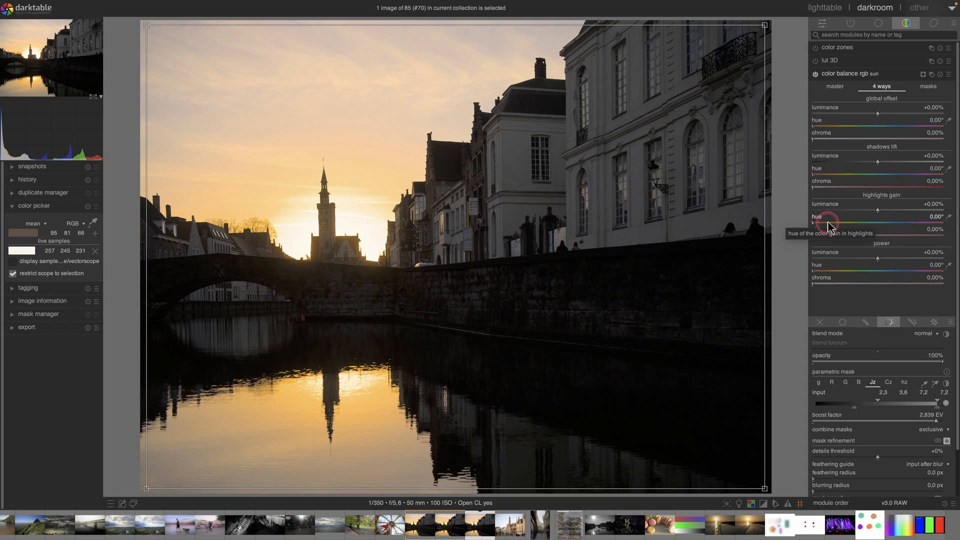
{"action": "left_click", "coordinate": [948, 216]}
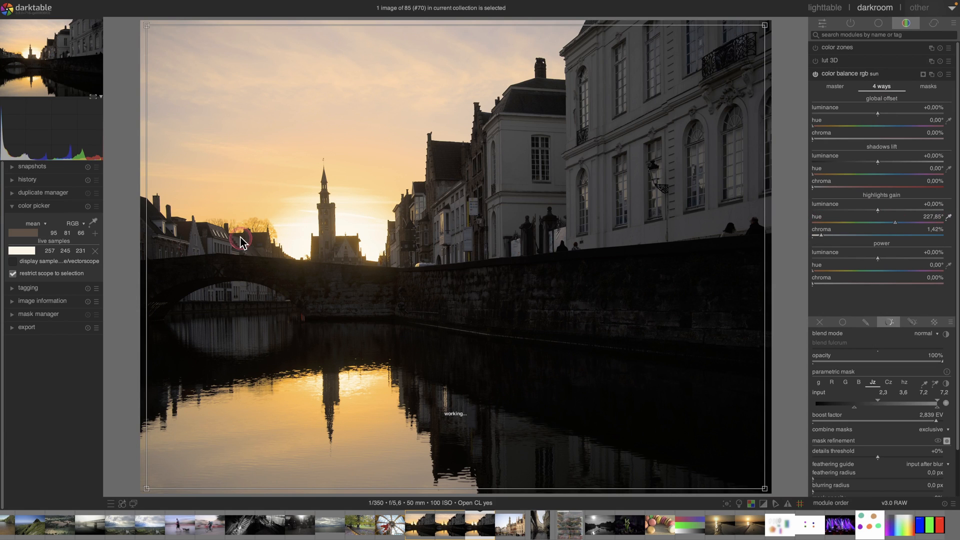
{"action": "left_click", "coordinate": [272, 209]}
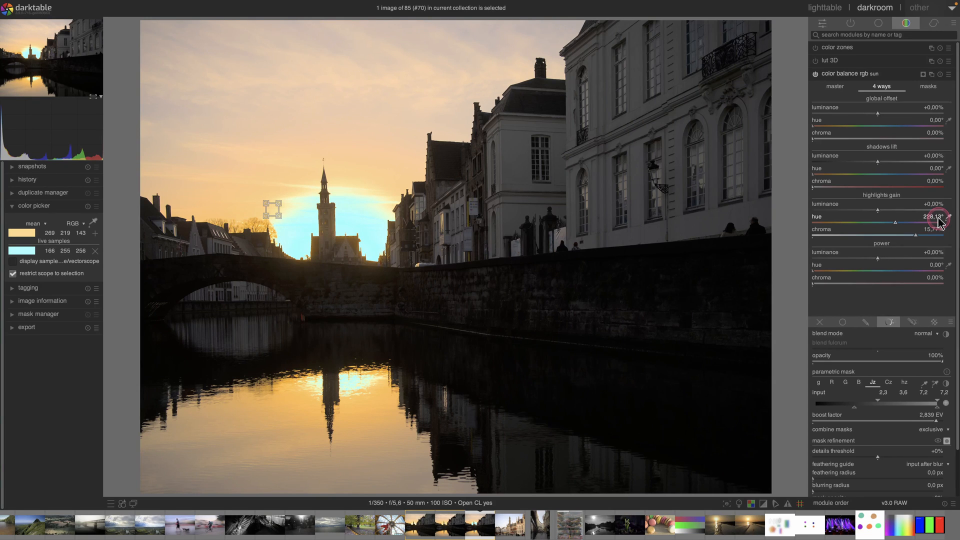
Calculate 228-180 in the system search and set the highlights gain hue to 48°
{"action": "key", "text": "super+space"}
{"action": "type", "text": "228-180"}
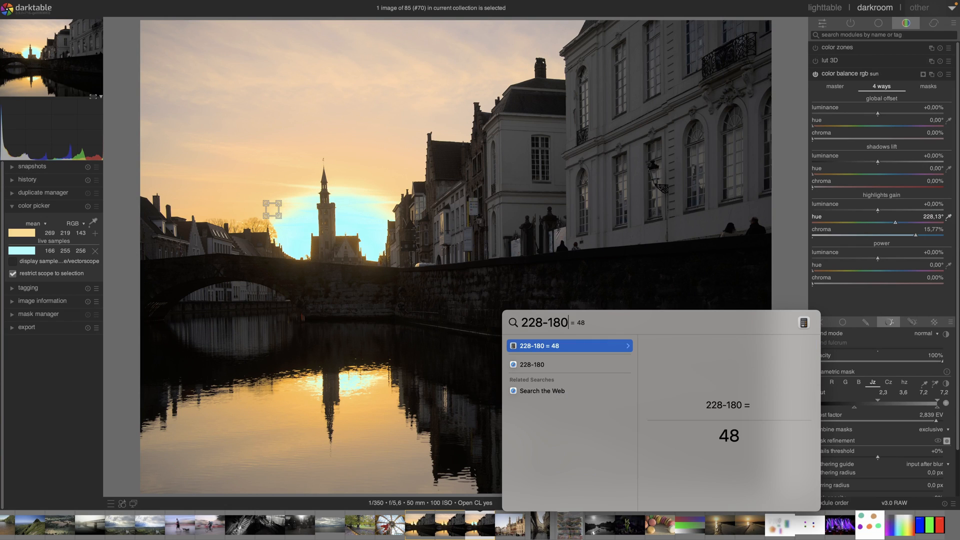
{"action": "left_click", "coordinate": [895, 224]}
{"action": "right_click", "coordinate": [895, 225]}
{"action": "type", "text": "48"}
{"action": "key", "text": "Return"}
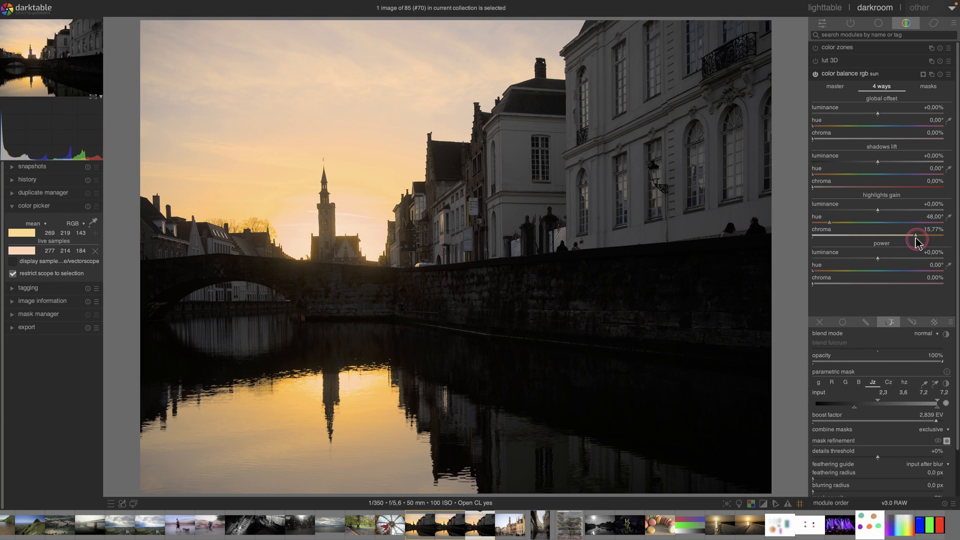
Adjust the highlights gain to hue 64.06°, chroma 10.46% and luminance +8.01%
{"action": "left_click_drag", "start_coordinate": [914, 236], "coordinate": [865, 239]}
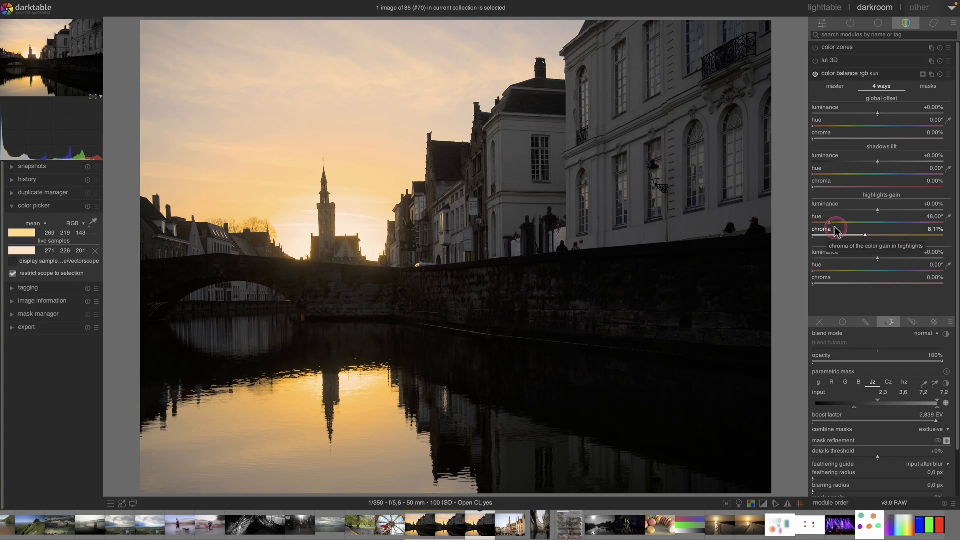
{"action": "left_click_drag", "start_coordinate": [832, 223], "coordinate": [833, 225]}
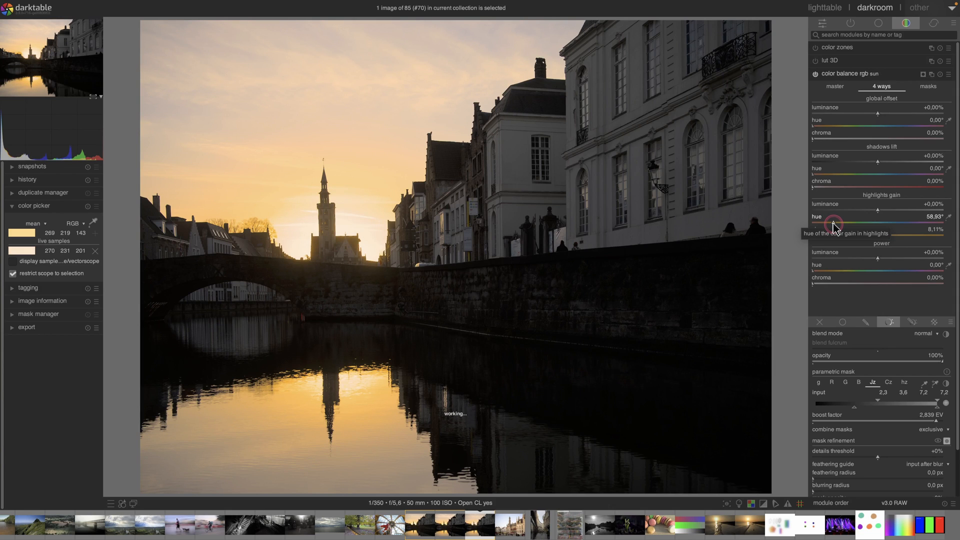
{"action": "left_click_drag", "start_coordinate": [835, 225], "coordinate": [836, 227]}
{"action": "mouse_move", "coordinate": [870, 238]}
{"action": "left_mouse_down"}
{"action": "mouse_move", "coordinate": [886, 239]}
{"action": "mouse_move", "coordinate": [878, 214]}
{"action": "mouse_move", "coordinate": [900, 214]}
{"action": "mouse_move", "coordinate": [888, 214]}
{"action": "left_mouse_up"}
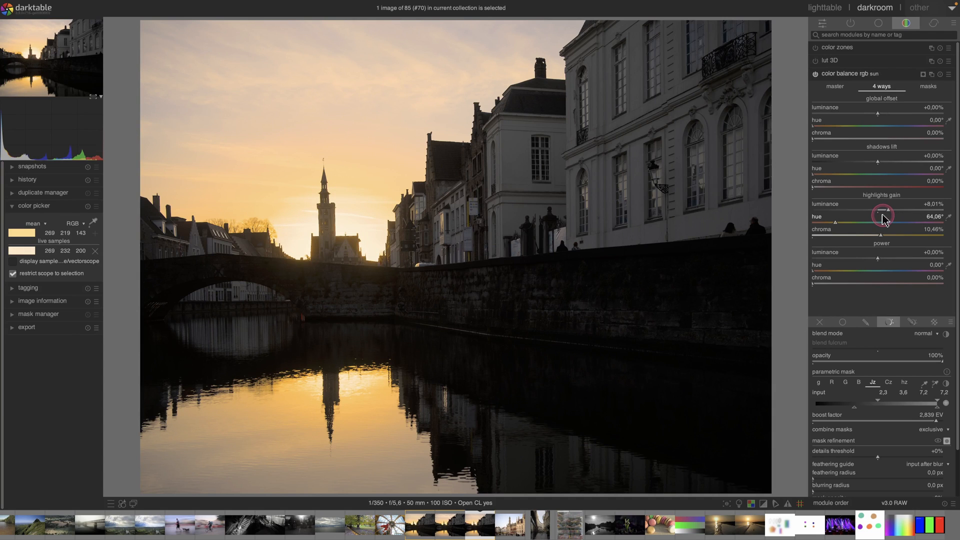
Compare the image with and without the color balance rgb sun instance
{"action": "left_click", "coordinate": [815, 74]}
{"action": "left_click", "coordinate": [815, 74]}
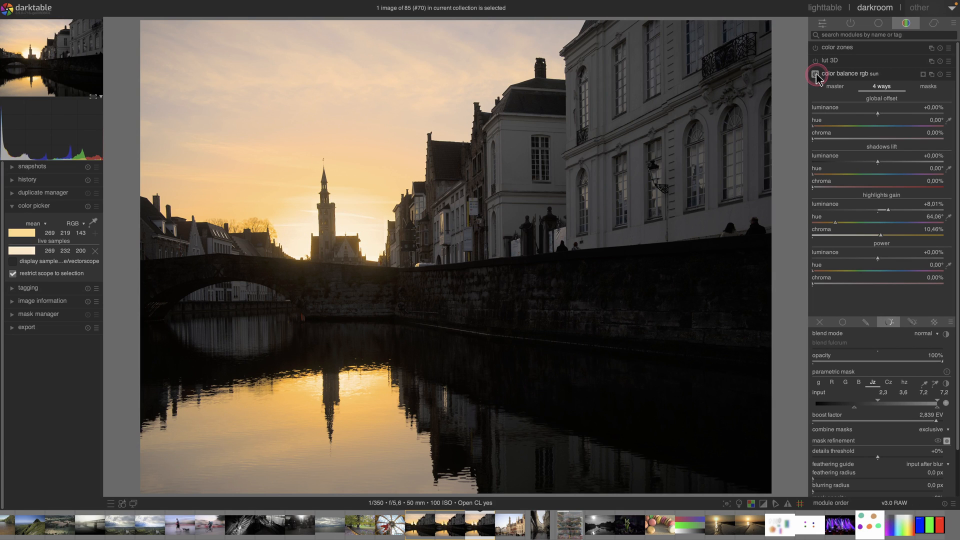
{"action": "left_click", "coordinate": [816, 74]}
{"action": "left_click", "coordinate": [815, 74]}
Shift the highlights gain hue of the sun instance to 74.31°
{"action": "scroll", "coordinate": [869, 89], "scroll_direction": "up", "scroll_amount": 1}
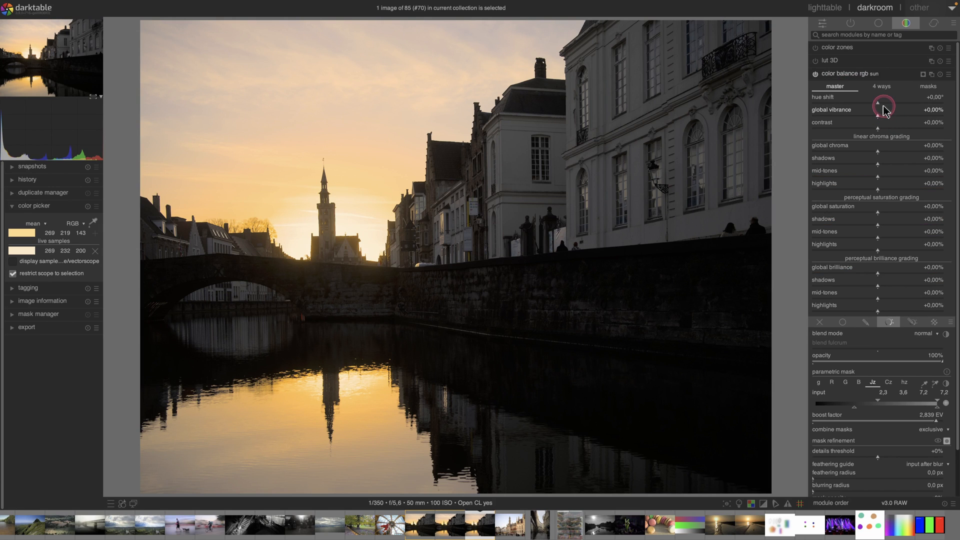
{"action": "mouse_move", "coordinate": [878, 133]}
{"action": "left_mouse_down"}
{"action": "mouse_move", "coordinate": [908, 133]}
{"action": "mouse_move", "coordinate": [875, 134]}
{"action": "left_mouse_up"}
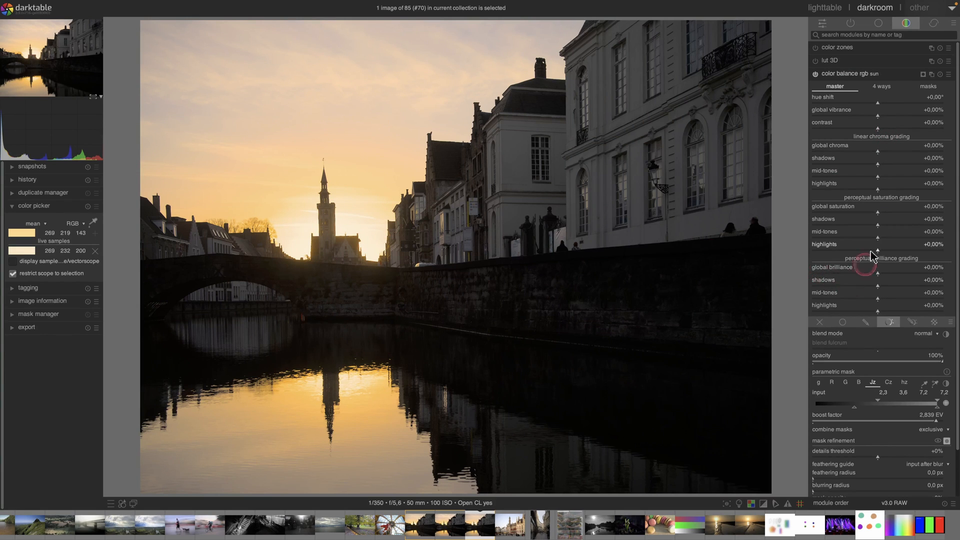
{"action": "left_click", "coordinate": [885, 89]}
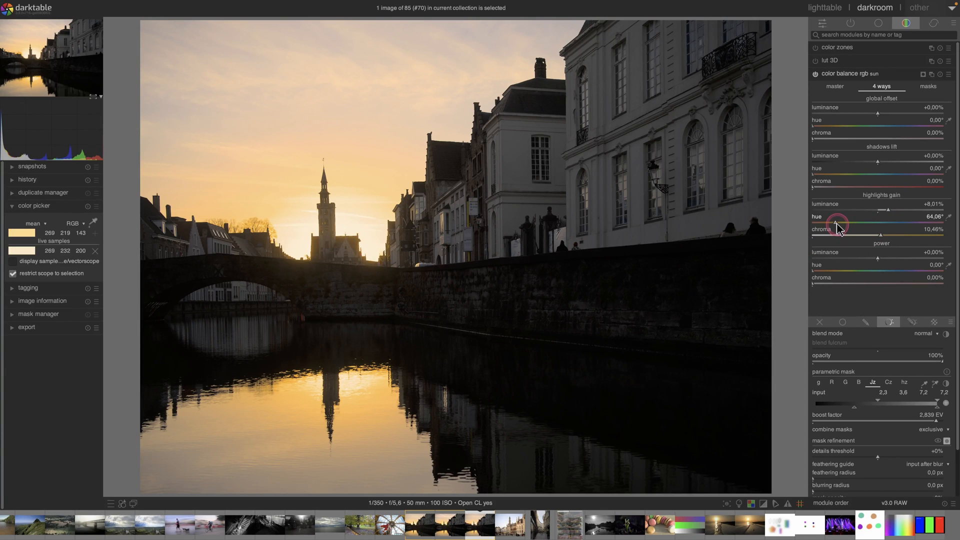
{"action": "left_click_drag", "start_coordinate": [836, 223], "coordinate": [839, 224]}
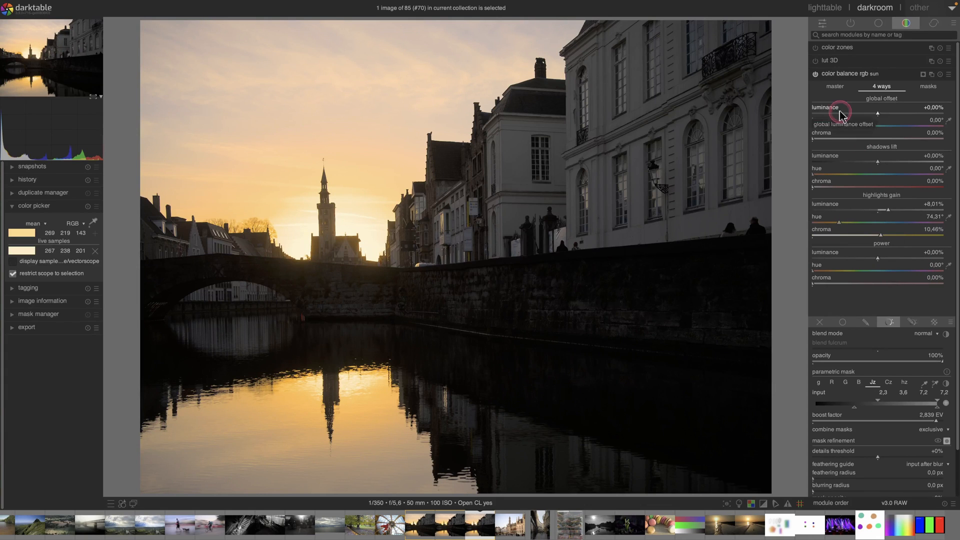
Compare the new sun hue against the image without the sun instance and collapse the module
{"action": "left_click", "coordinate": [814, 74]}
{"action": "left_click", "coordinate": [817, 75]}
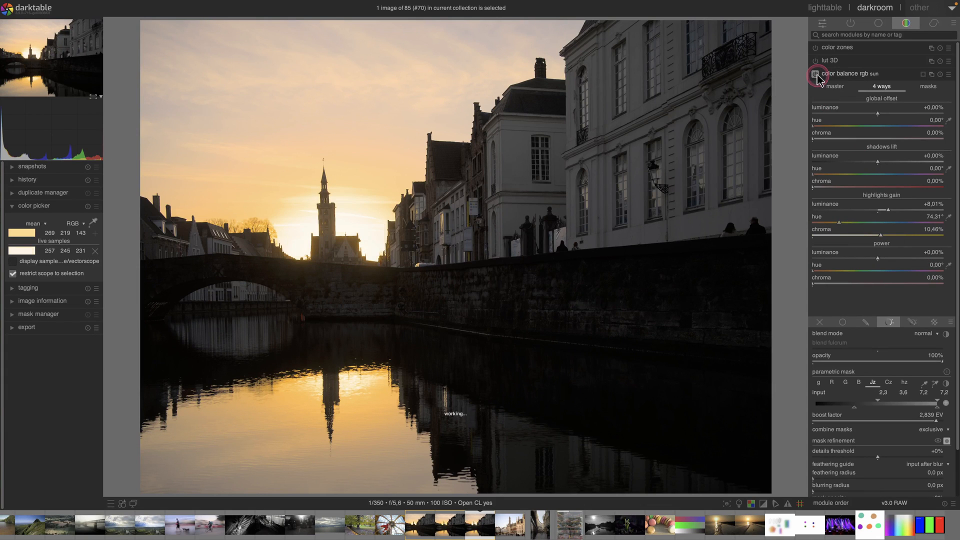
{"action": "left_click", "coordinate": [816, 75]}
{"action": "left_click", "coordinate": [816, 75]}
{"action": "left_click", "coordinate": [830, 75]}
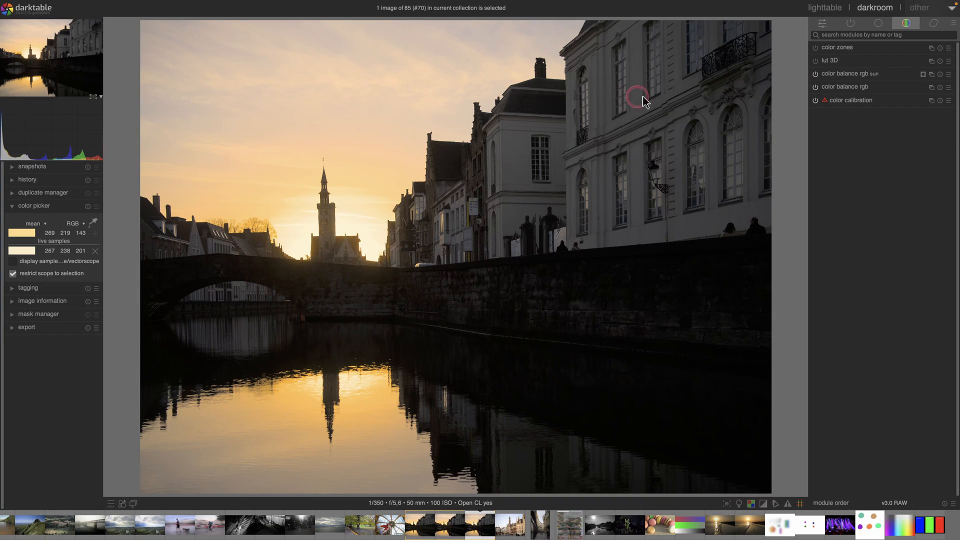
Find the local contrast module and enable it with its default settings
{"action": "left_click", "coordinate": [852, 25]}
{"action": "left_click", "coordinate": [878, 23]}
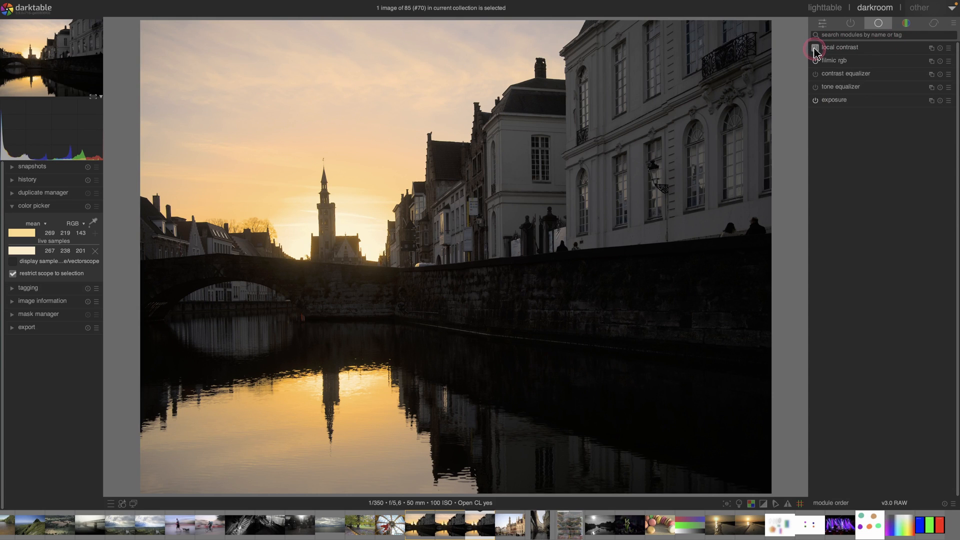
{"action": "left_click", "coordinate": [933, 24]}
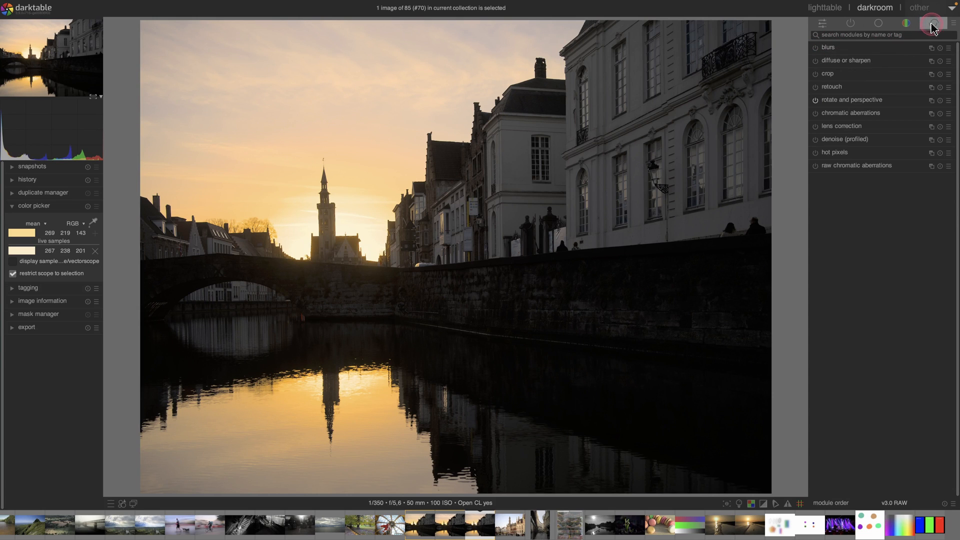
{"action": "left_click", "coordinate": [856, 25]}
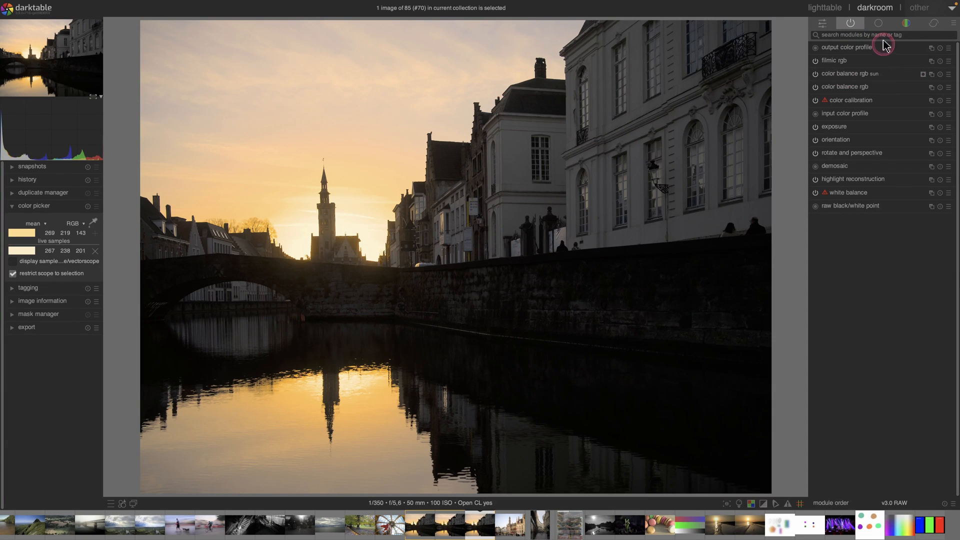
{"action": "left_click", "coordinate": [877, 24]}
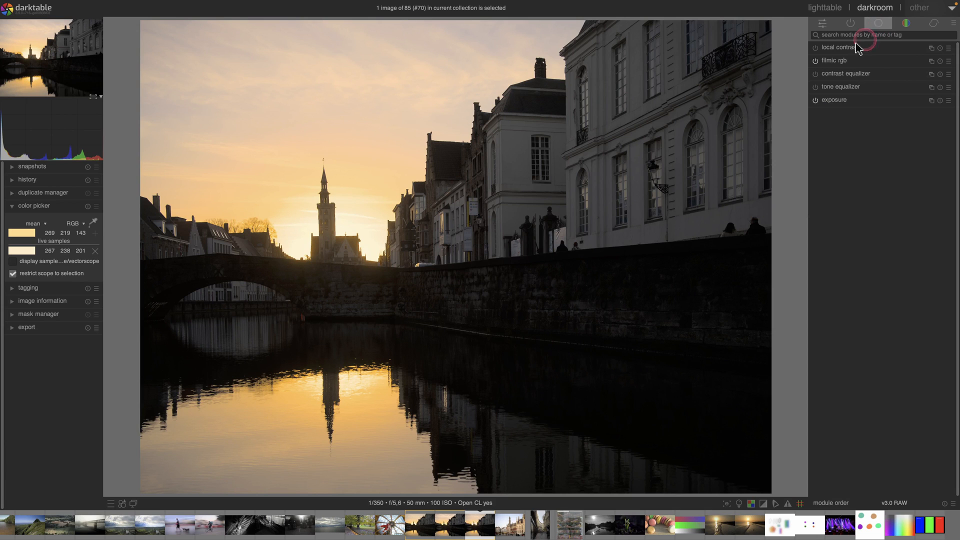
{"action": "left_click", "coordinate": [815, 49]}
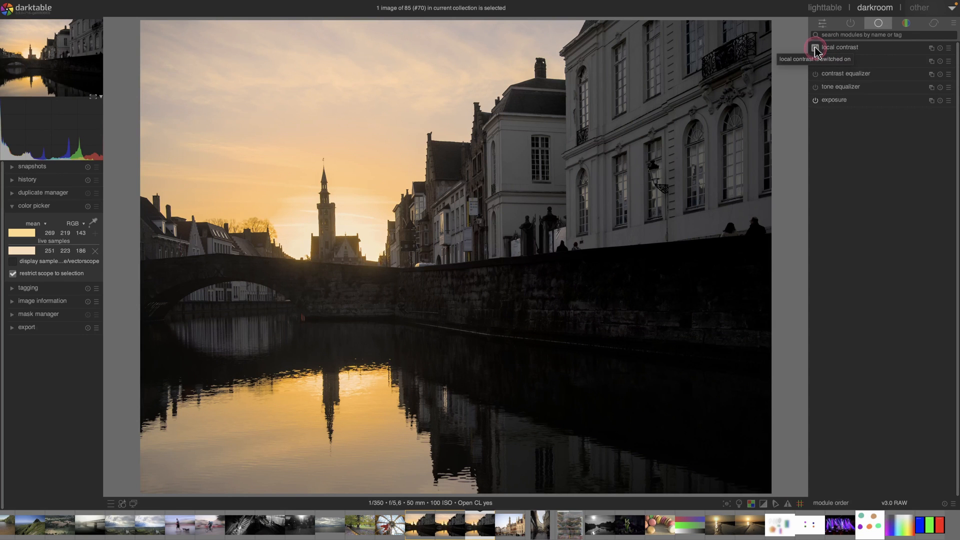
Compare the image with and without the local contrast effect
{"action": "left_click", "coordinate": [816, 49]}
{"action": "left_click", "coordinate": [815, 49]}
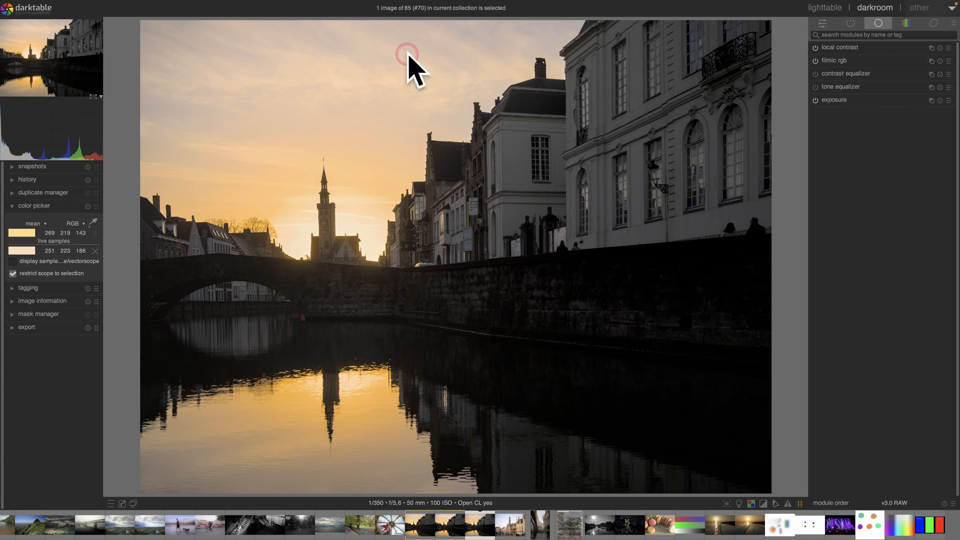
{"action": "left_click", "coordinate": [815, 47]}
{"action": "left_click", "coordinate": [815, 47]}
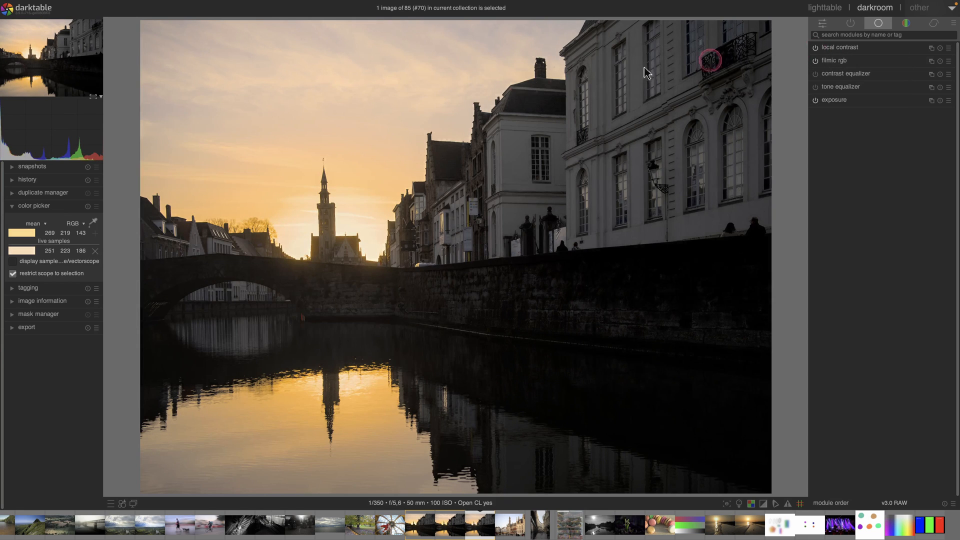
Give local contrast a drawn and parametric mask and place a horizontal gradient across the sky above the tower
{"action": "left_click", "coordinate": [840, 47]}
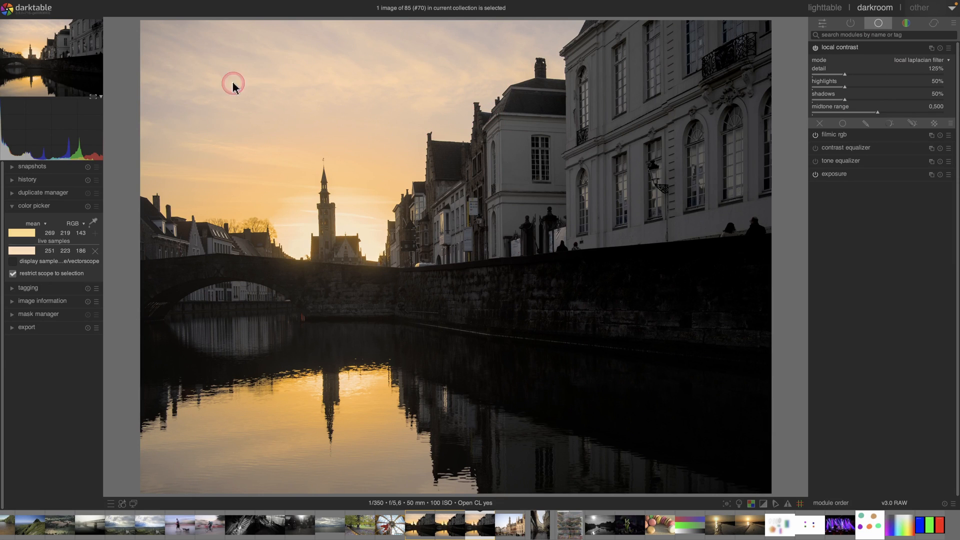
{"action": "left_click", "coordinate": [911, 125]}
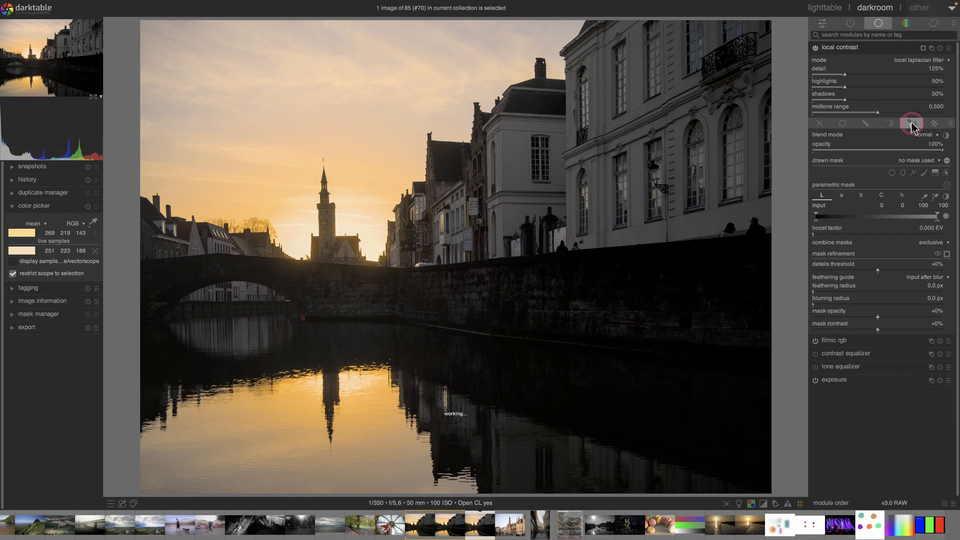
{"action": "left_click", "coordinate": [936, 173]}
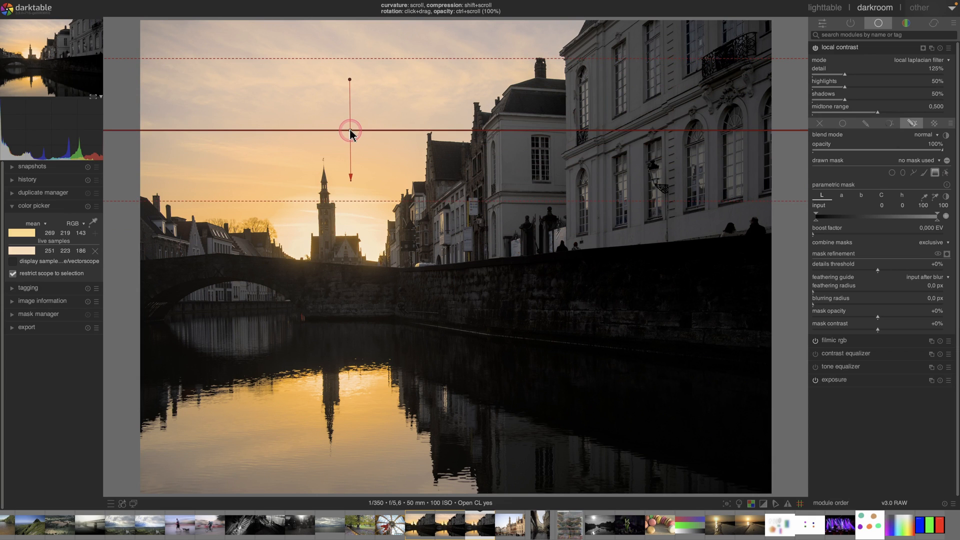
{"action": "left_click", "coordinate": [350, 130]}
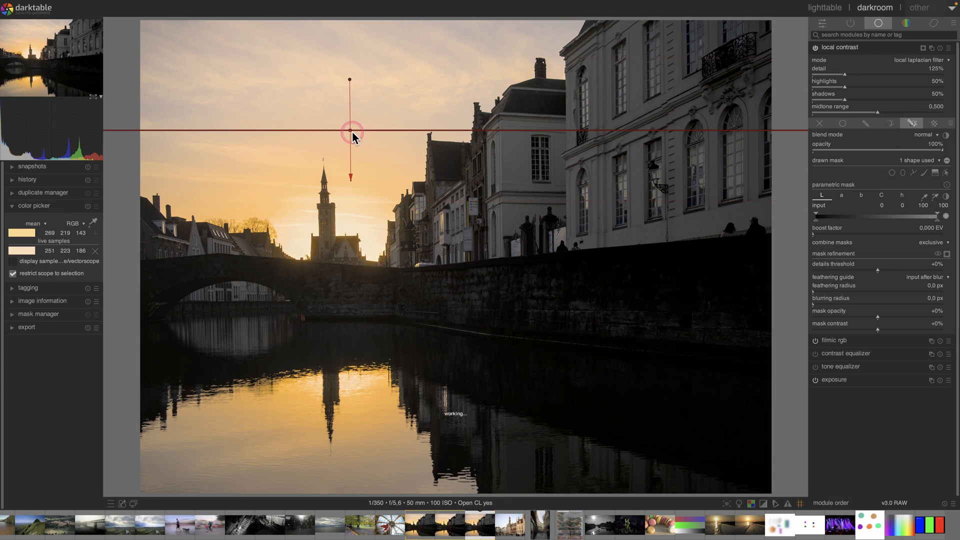
Switch the local contrast mask's blend colorspace to RGB (scene) and choose the Cz channel for the parametric mask
{"action": "left_click", "coordinate": [946, 253]}
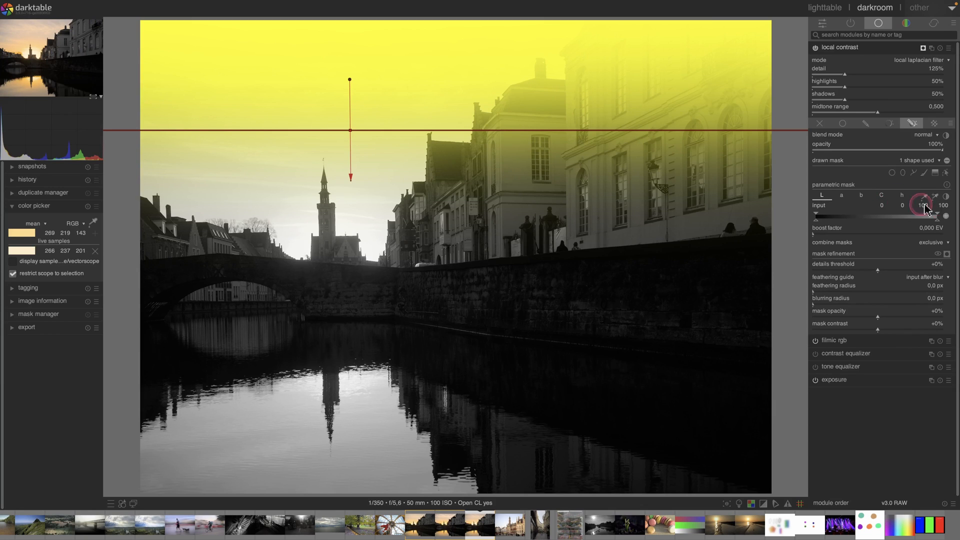
{"action": "right_click", "coordinate": [950, 123]}
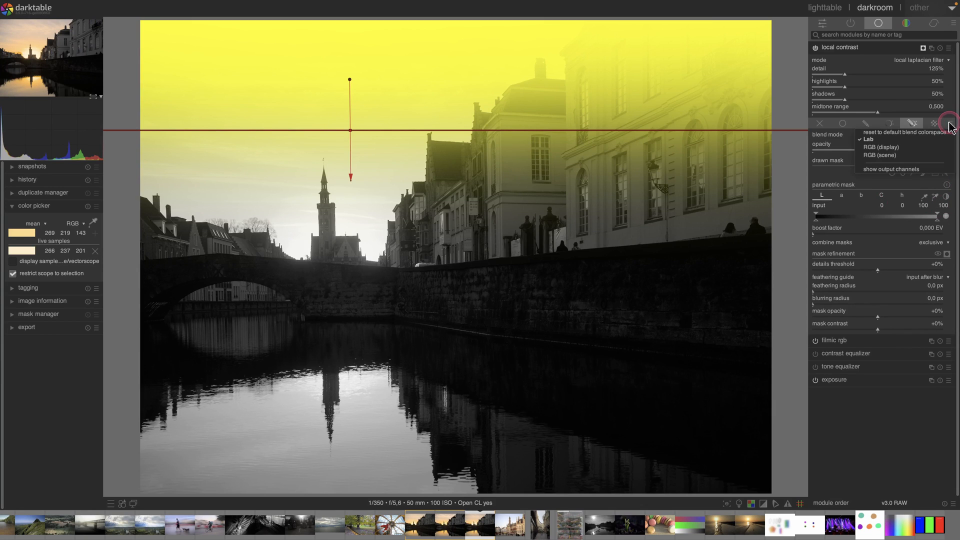
{"action": "left_click", "coordinate": [880, 154]}
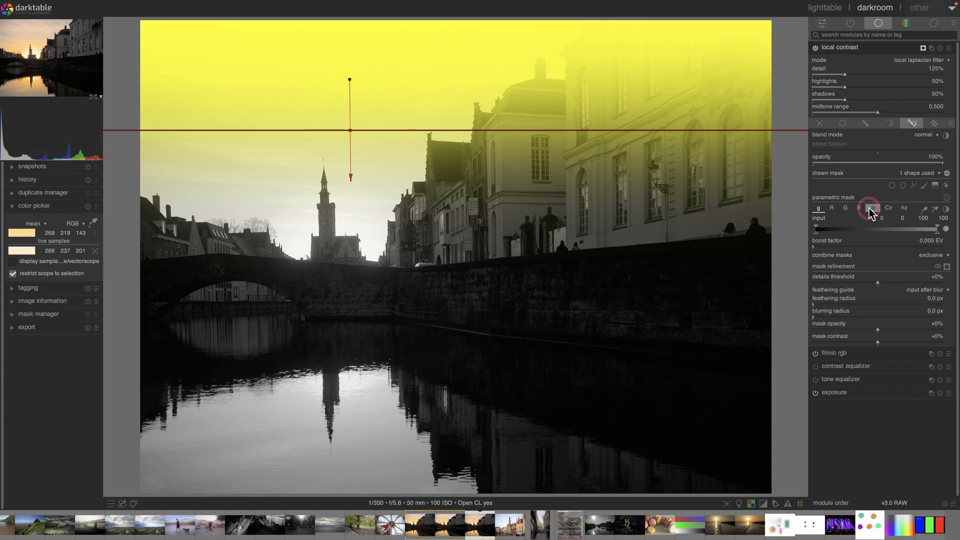
{"action": "left_click", "coordinate": [888, 209]}
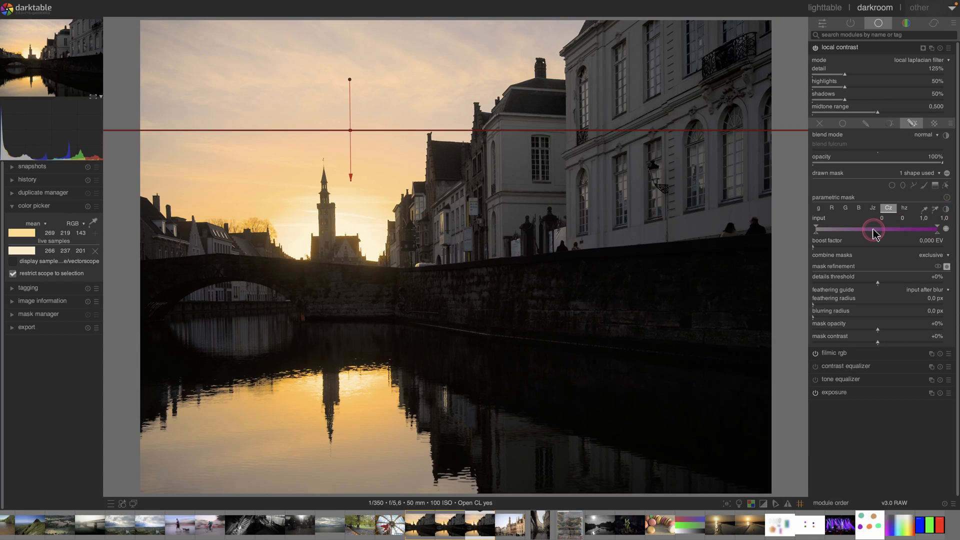
Display the mask and set the lower Cz input limits to 0.06 and 0.18 to restrict it to the sky
{"action": "left_click", "coordinate": [946, 267]}
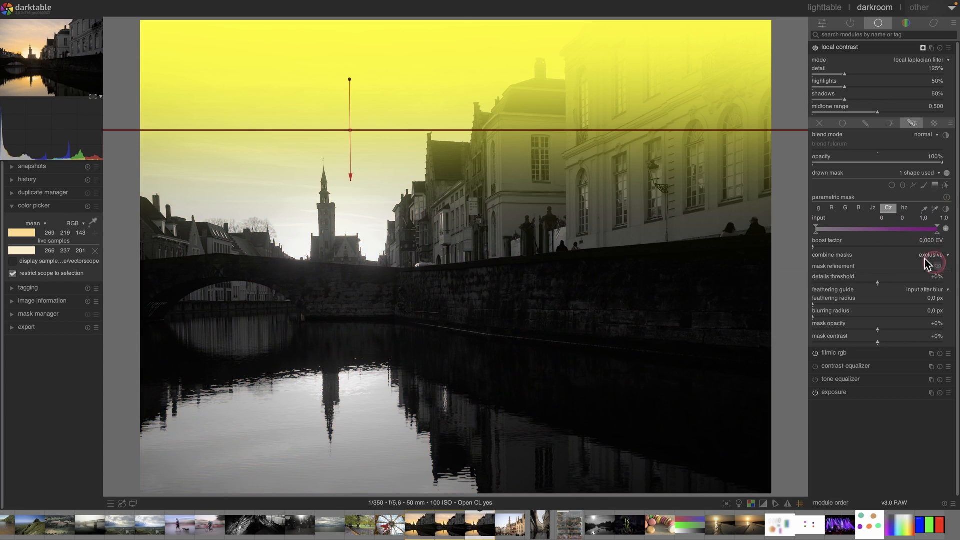
{"action": "left_click_drag", "start_coordinate": [817, 232], "coordinate": [827, 234]}
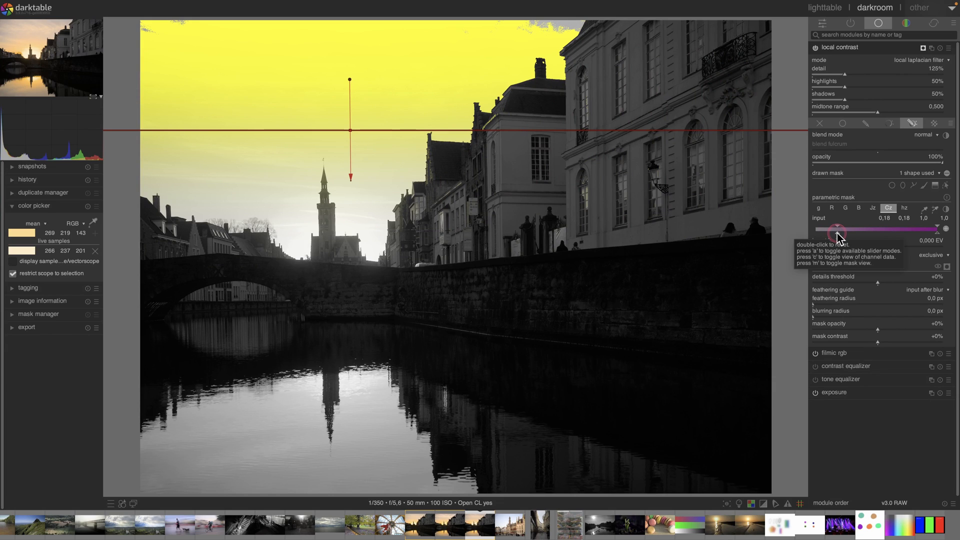
{"action": "scroll", "coordinate": [822, 233], "scroll_direction": "down", "scroll_amount": 3}
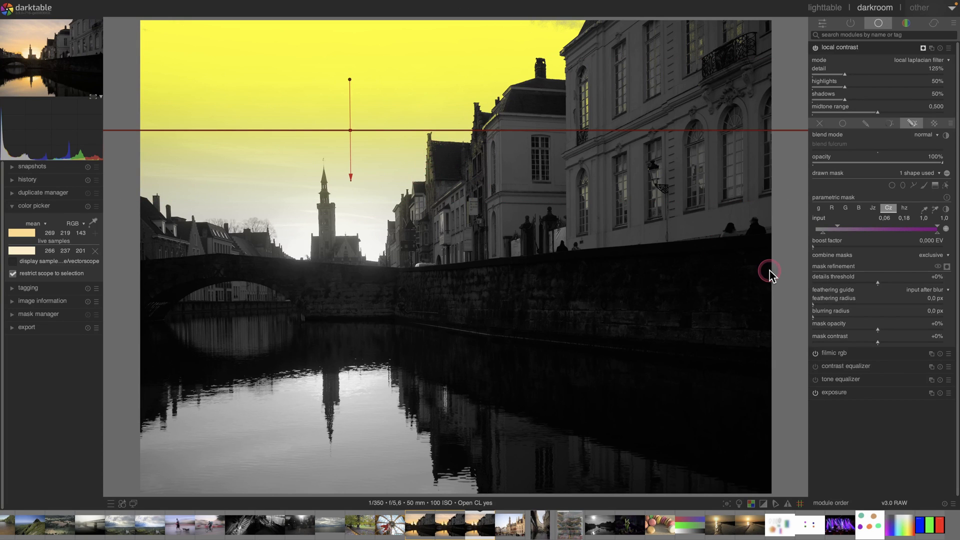
Try a mask contrast of +29%, set it to +1%, and hide the mask overlay and gradient guide
{"action": "left_click_drag", "start_coordinate": [893, 343], "coordinate": [897, 342]}
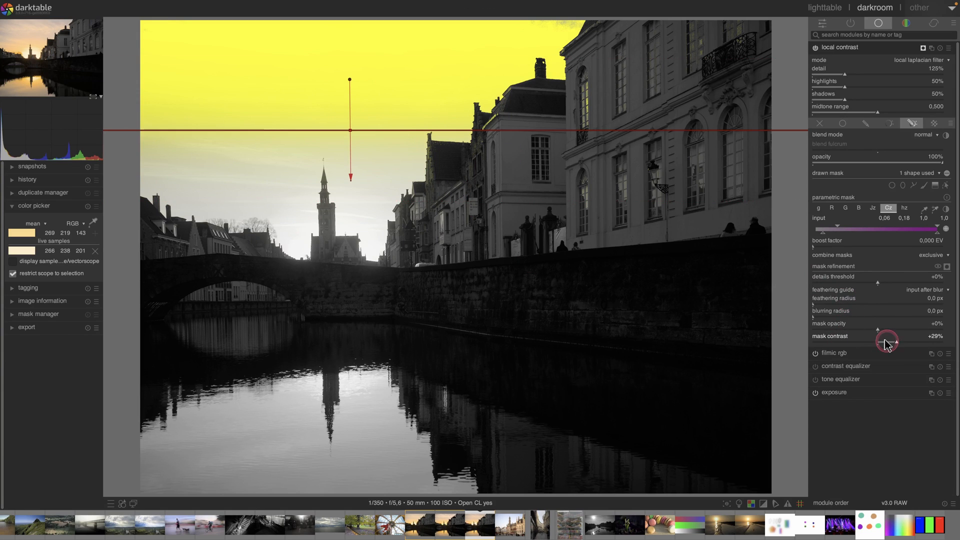
{"action": "left_click", "coordinate": [880, 344]}
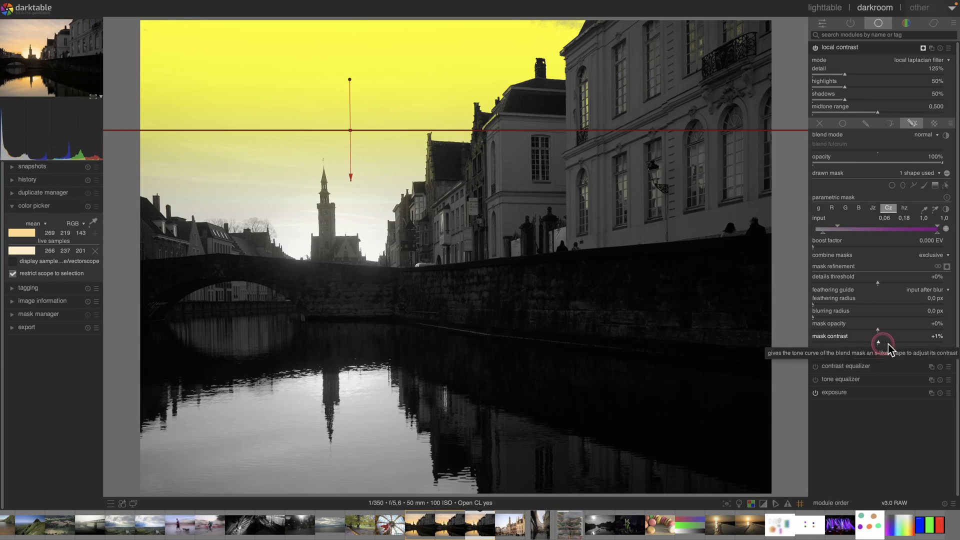
{"action": "left_click", "coordinate": [889, 207]}
{"action": "left_click", "coordinate": [946, 268]}
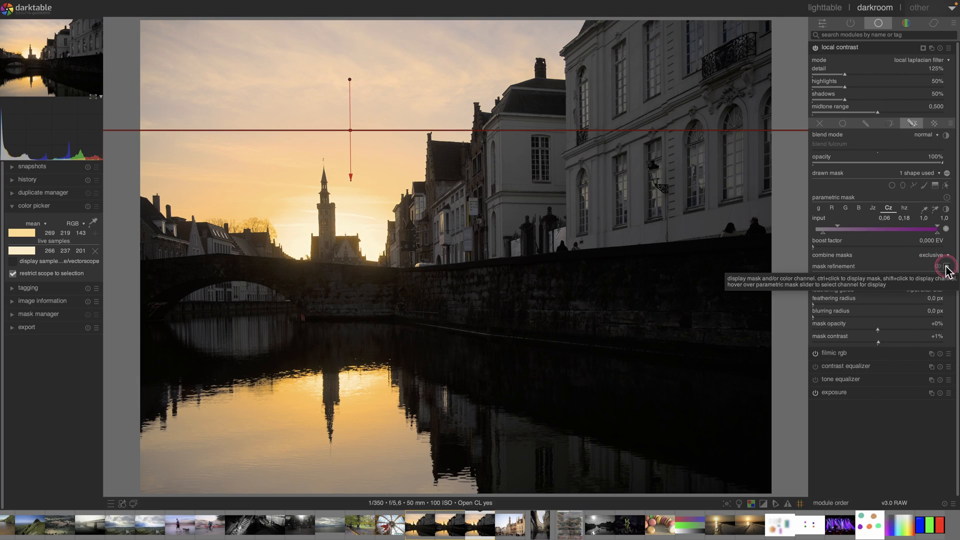
{"action": "left_click", "coordinate": [946, 209]}
{"action": "left_click", "coordinate": [946, 186]}
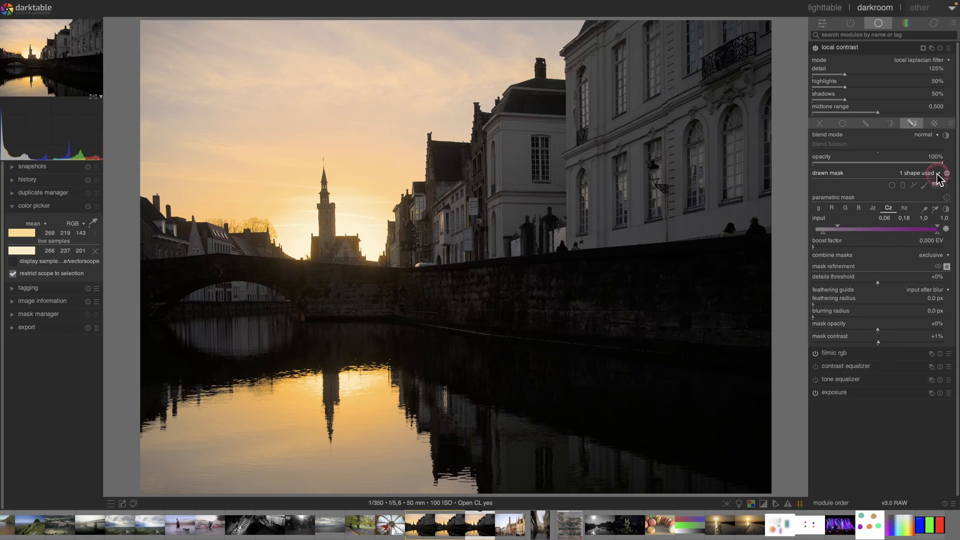
{"action": "left_click", "coordinate": [898, 121]}
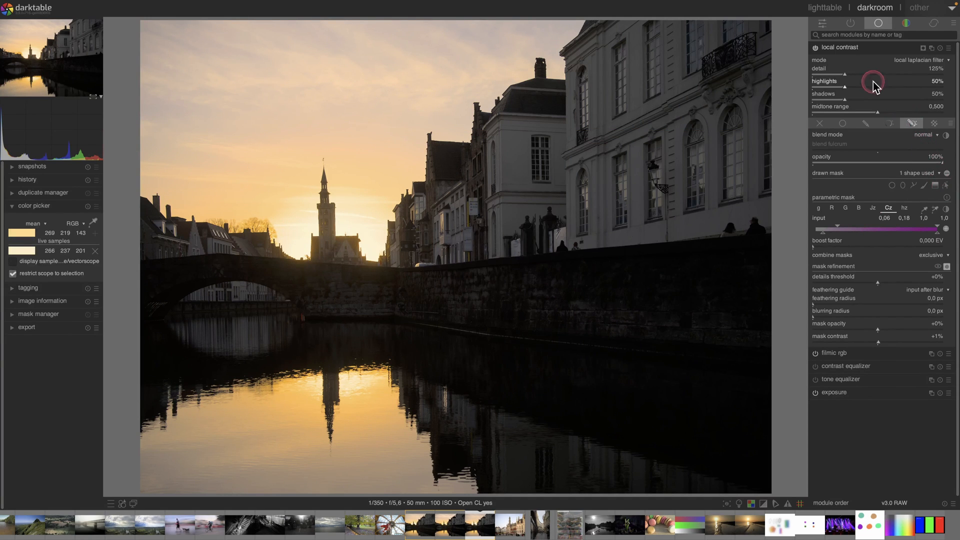
Set local contrast detail to 246%, highlights to 1%, shadows to 0% and midtone range to 0.403
{"action": "left_click_drag", "start_coordinate": [844, 74], "coordinate": [813, 92]}
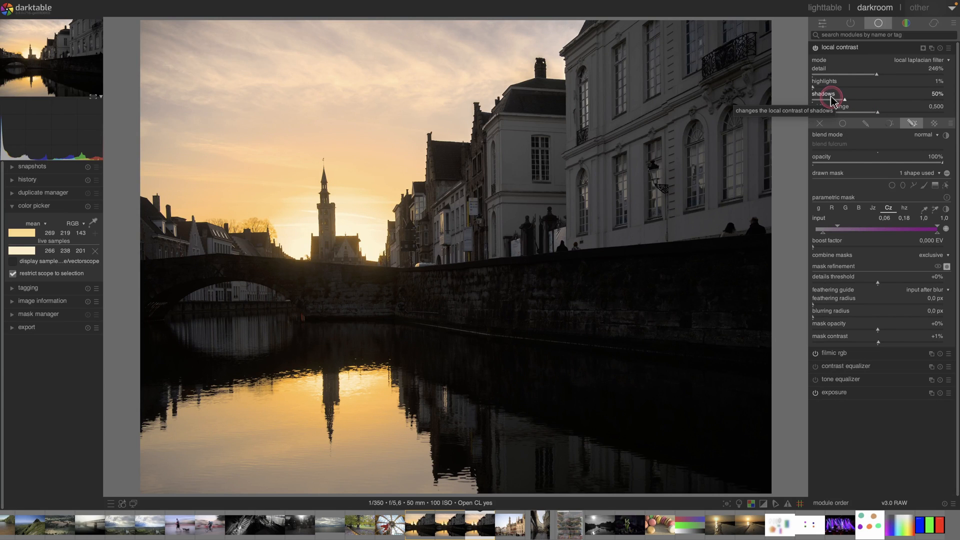
{"action": "left_click", "coordinate": [845, 101]}
{"action": "left_click_drag", "start_coordinate": [846, 101], "coordinate": [812, 103]}
{"action": "mouse_move", "coordinate": [879, 114]}
{"action": "left_mouse_down"}
{"action": "mouse_move", "coordinate": [821, 112]}
{"action": "mouse_move", "coordinate": [902, 113]}
{"action": "mouse_move", "coordinate": [862, 115]}
{"action": "left_mouse_up"}
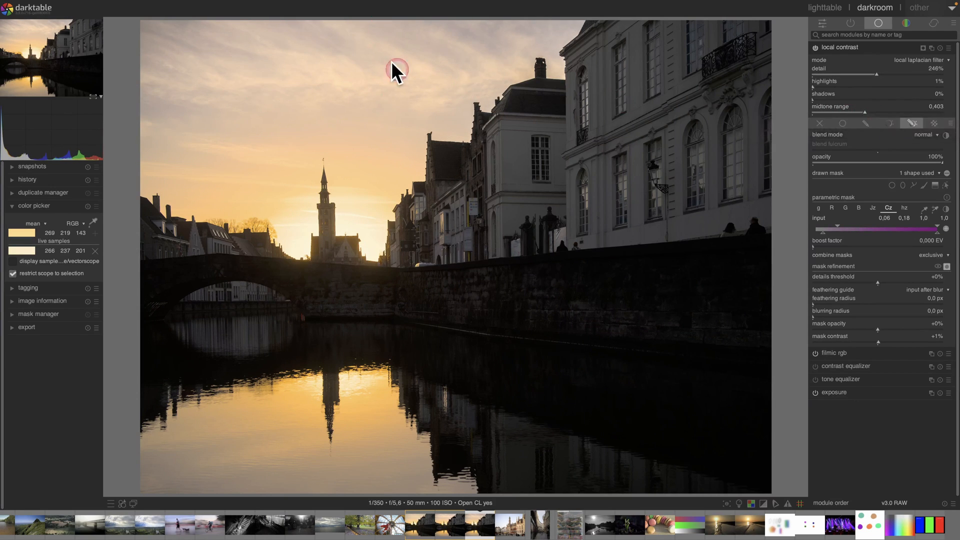
Compare the sky with and without the strengthened local contrast, leaving the module enabled
{"action": "left_click", "coordinate": [815, 48]}
{"action": "left_click", "coordinate": [815, 48]}
{"action": "left_click", "coordinate": [816, 48]}
{"action": "left_click", "coordinate": [816, 48]}
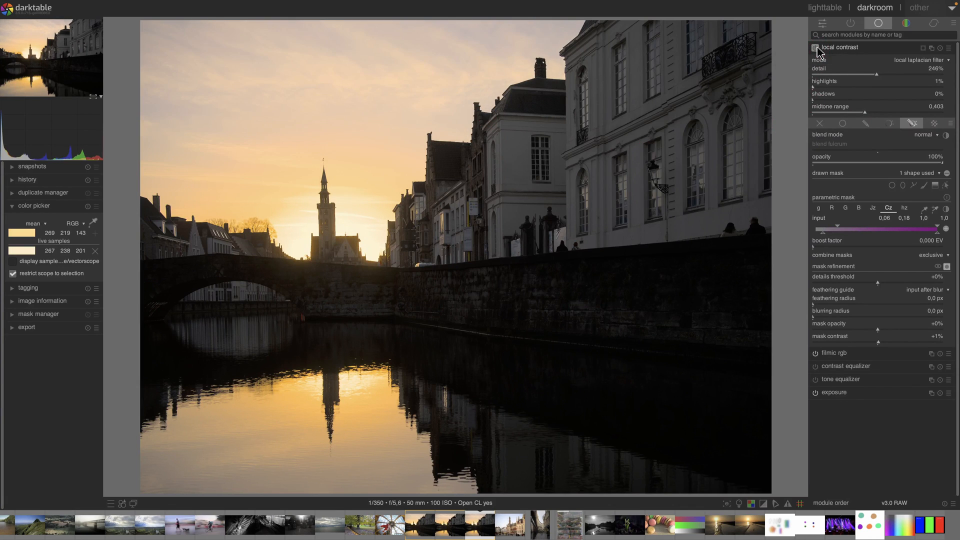
{"action": "left_click", "coordinate": [815, 48]}
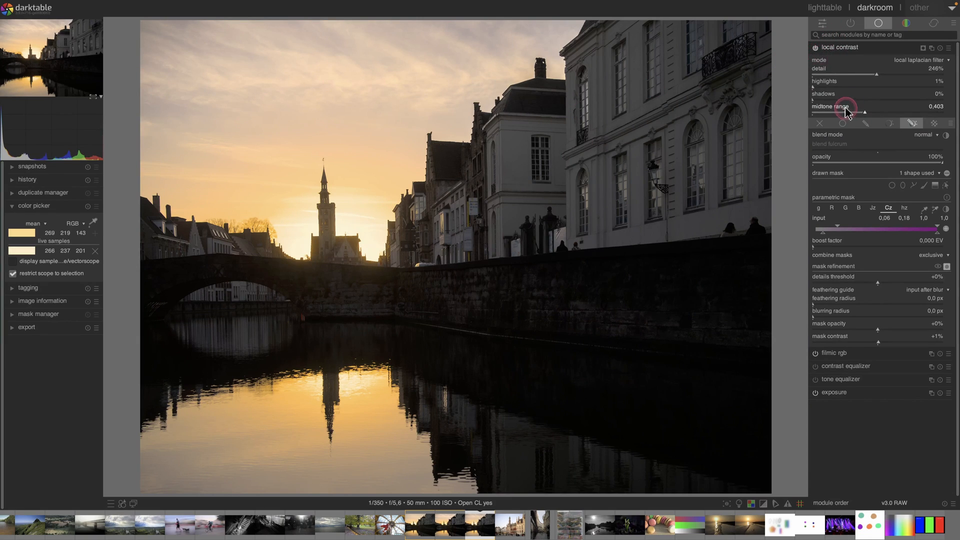
Reduce the local contrast opacity to 63% and compare the image with and without the effect, collapsing the module when done
{"action": "left_click", "coordinate": [929, 164]}
{"action": "left_click_drag", "start_coordinate": [928, 164], "coordinate": [894, 163]}
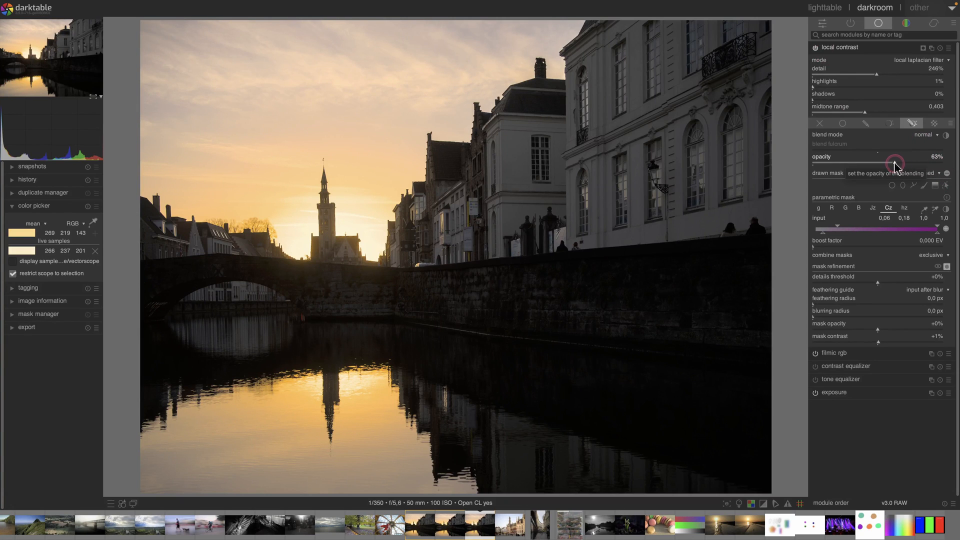
{"action": "left_click", "coordinate": [815, 48]}
{"action": "left_click", "coordinate": [816, 48]}
{"action": "left_click", "coordinate": [815, 49]}
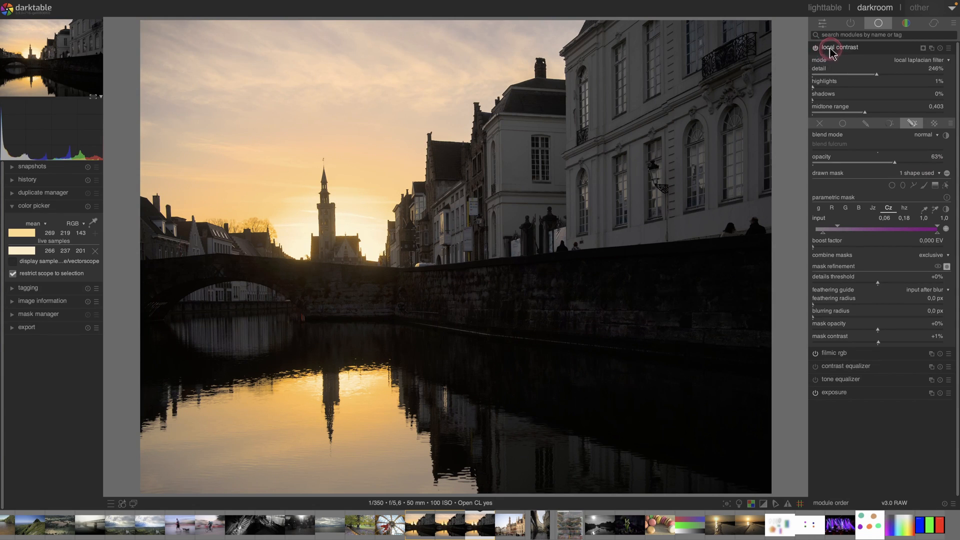
{"action": "left_click", "coordinate": [832, 50]}
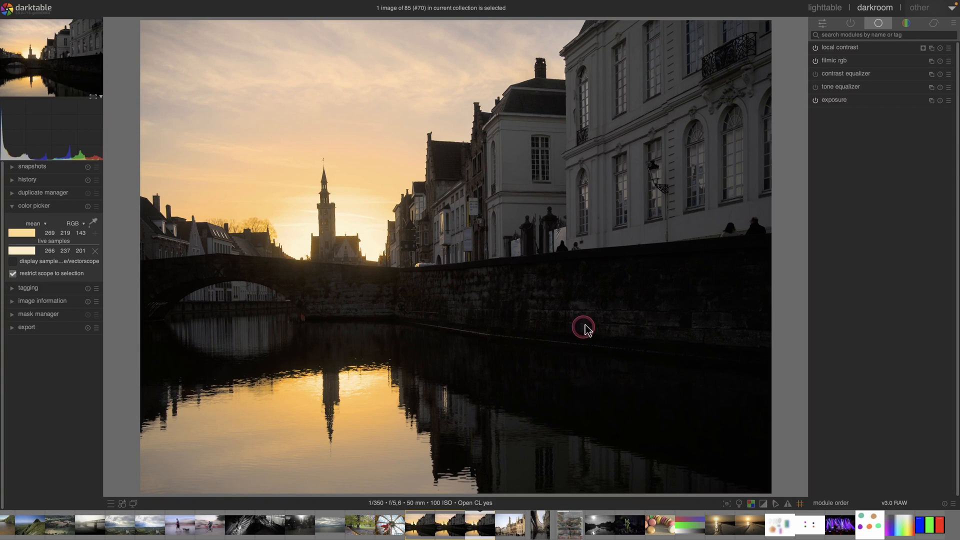
Enable the tone equalizer and open its advanced exposure curve
{"action": "left_click", "coordinate": [856, 26]}
{"action": "left_click", "coordinate": [878, 24]}
{"action": "left_click", "coordinate": [816, 89]}
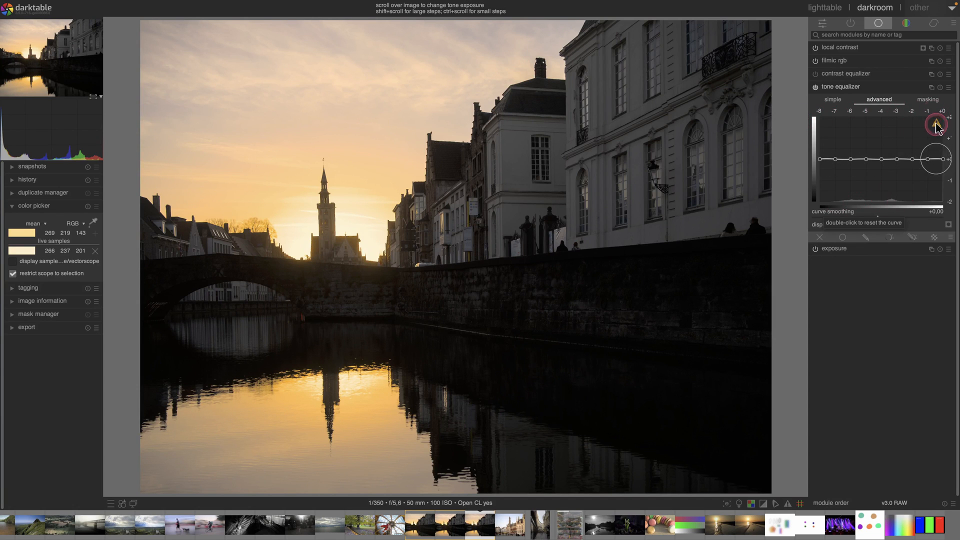
Auto-adjust the tone equalizer's mask exposure compensation to -2.64 EV and set its mask contrast compensation to -0.14 EV
{"action": "left_click", "coordinate": [928, 100]}
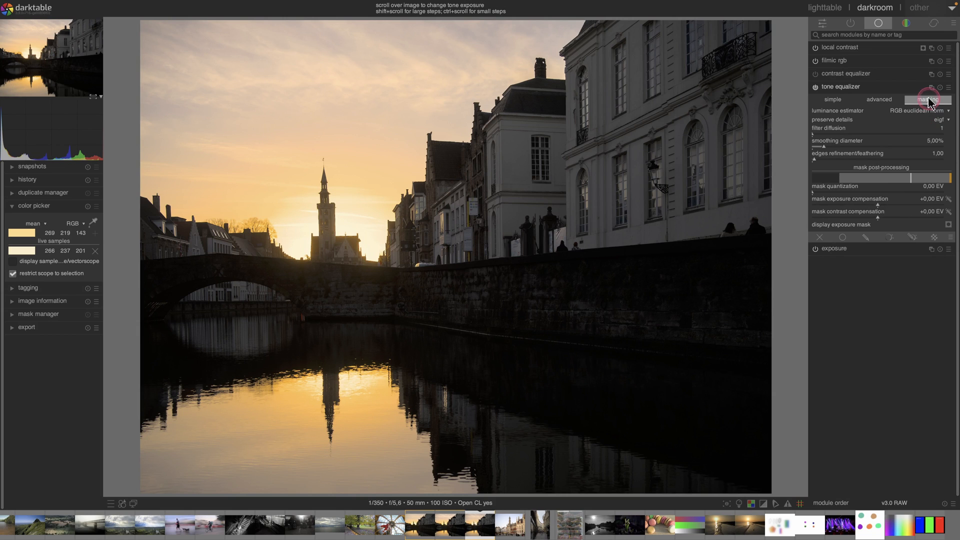
{"action": "left_click", "coordinate": [949, 199]}
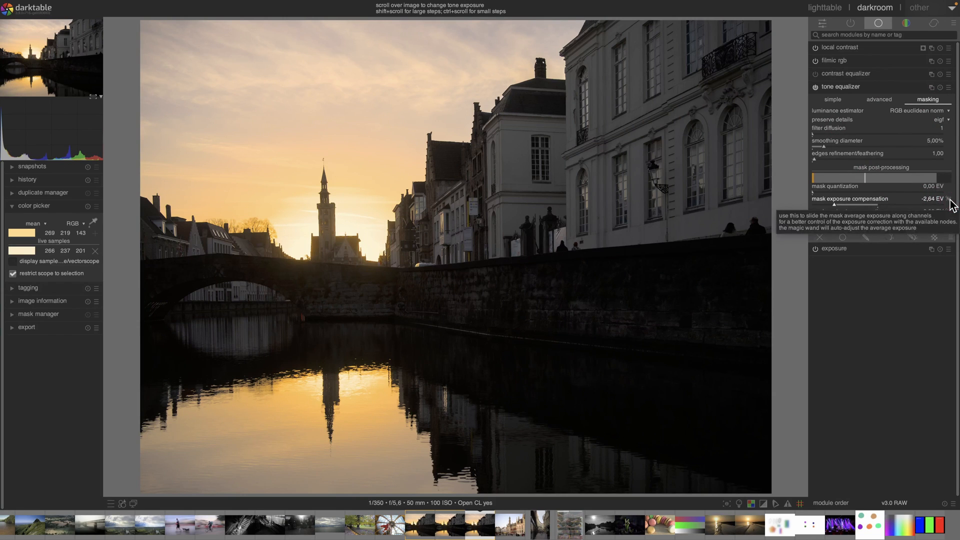
{"action": "left_click", "coordinate": [924, 175]}
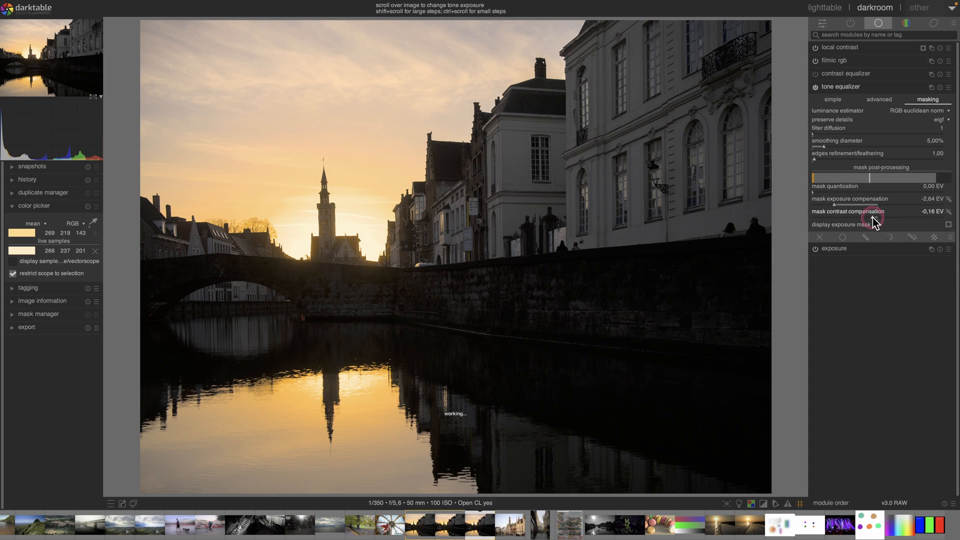
{"action": "scroll", "coordinate": [874, 222], "scroll_direction": "up", "scroll_amount": 1}
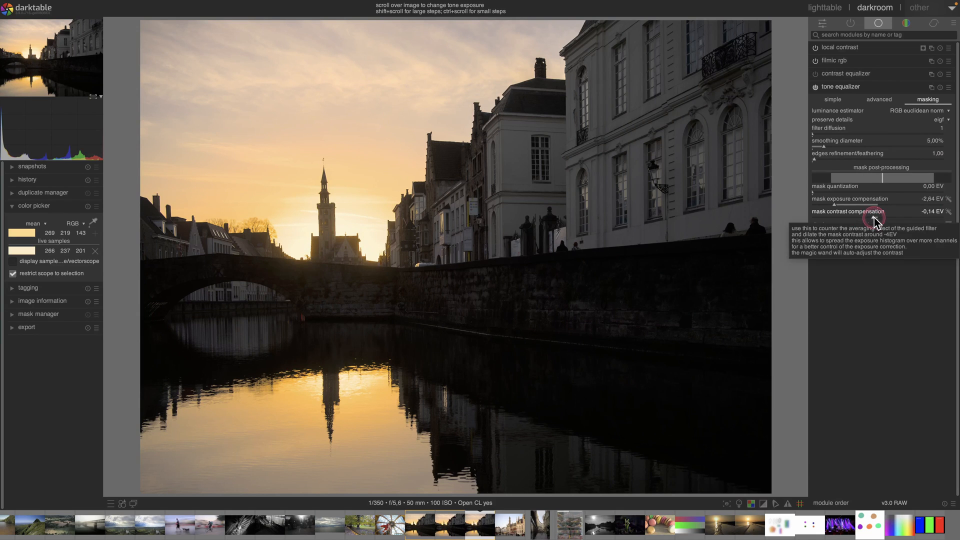
Raise the tone equalizer curve at -7 and -6 EV by about 0.5 EV and slightly lift the -8 EV node
{"action": "left_click", "coordinate": [878, 99]}
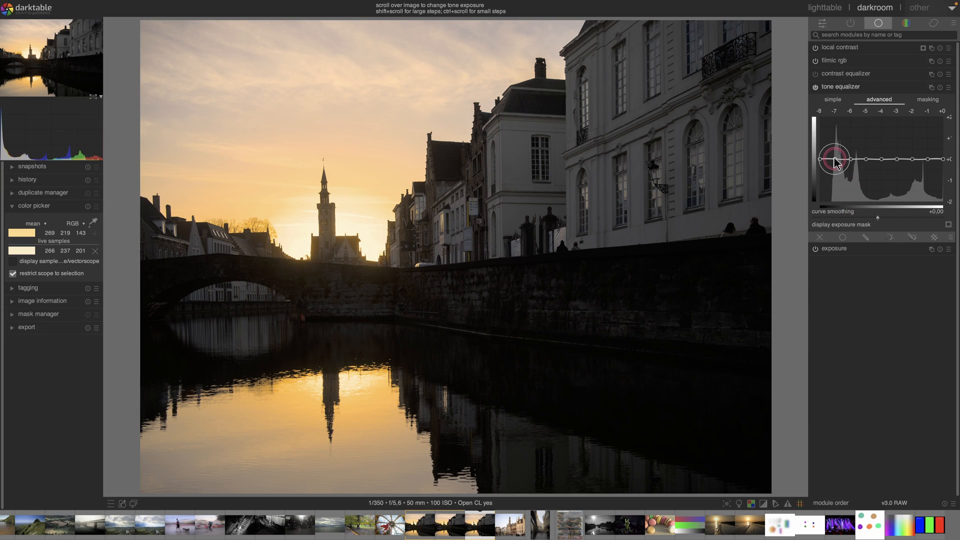
{"action": "left_click_drag", "start_coordinate": [833, 160], "coordinate": [835, 151]}
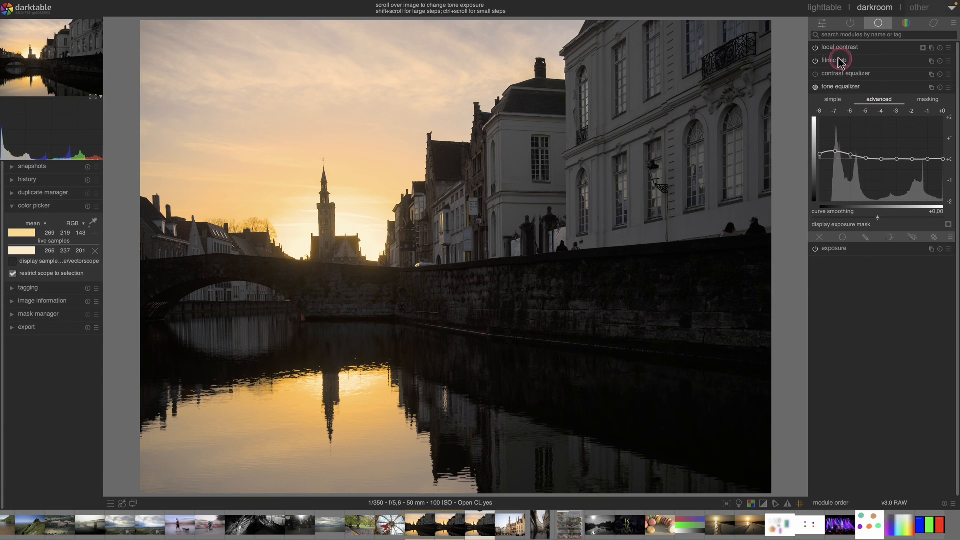
{"action": "scroll", "coordinate": [851, 155], "scroll_direction": "up", "scroll_amount": 2}
{"action": "scroll", "coordinate": [851, 155], "scroll_direction": "up", "scroll_amount": 2}
{"action": "scroll", "coordinate": [823, 161], "scroll_direction": "down", "scroll_amount": 3}
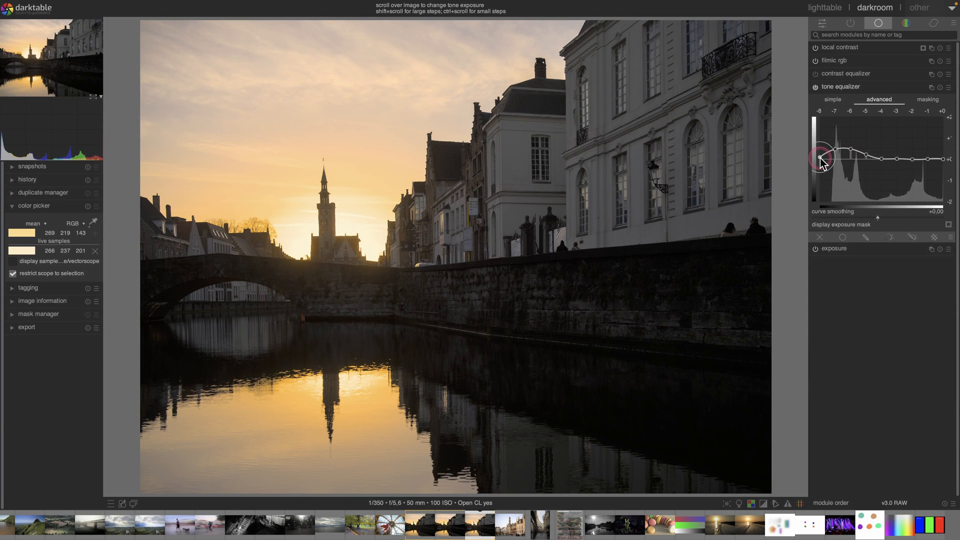
{"action": "left_click_drag", "start_coordinate": [820, 157], "coordinate": [821, 154]}
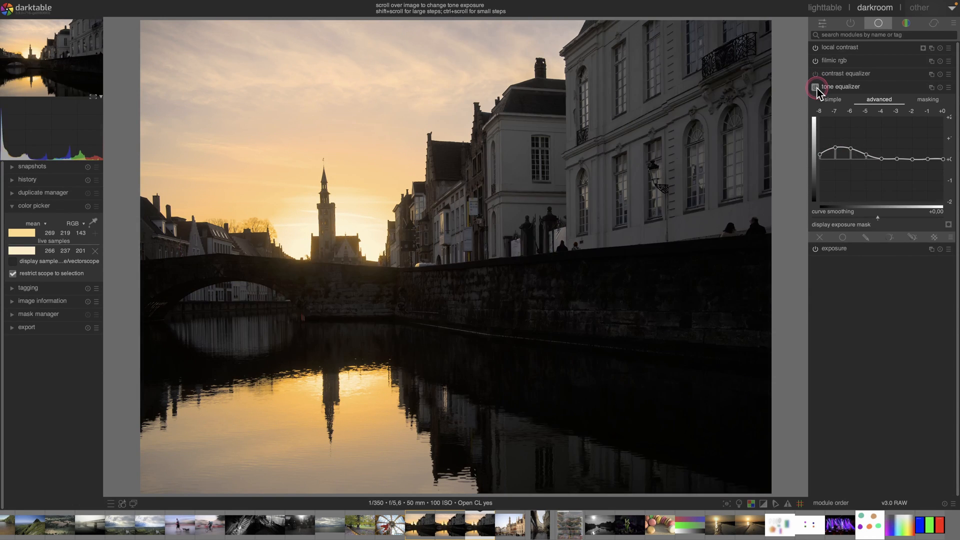
Compare the shadows with and without the tone equalizer, leaving the module enabled
{"action": "left_click", "coordinate": [815, 87]}
{"action": "left_click", "coordinate": [815, 87]}
{"action": "left_click", "coordinate": [815, 88]}
{"action": "left_click", "coordinate": [815, 88]}
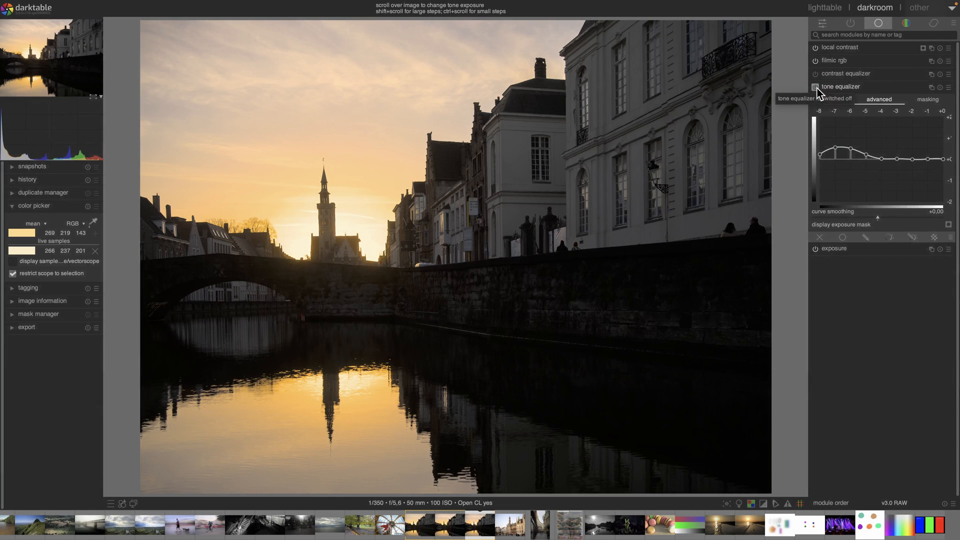
{"action": "left_click", "coordinate": [815, 87]}
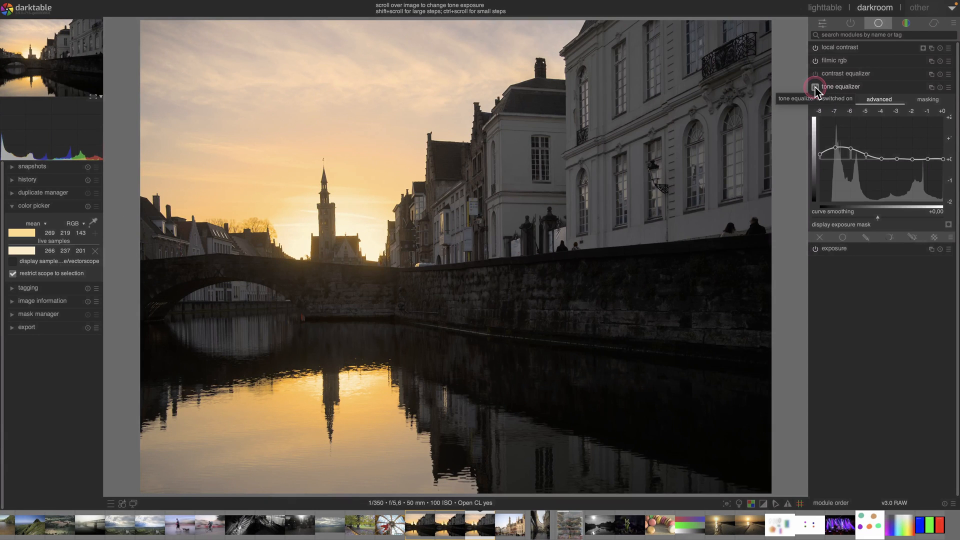
{"action": "left_click", "coordinate": [815, 87]}
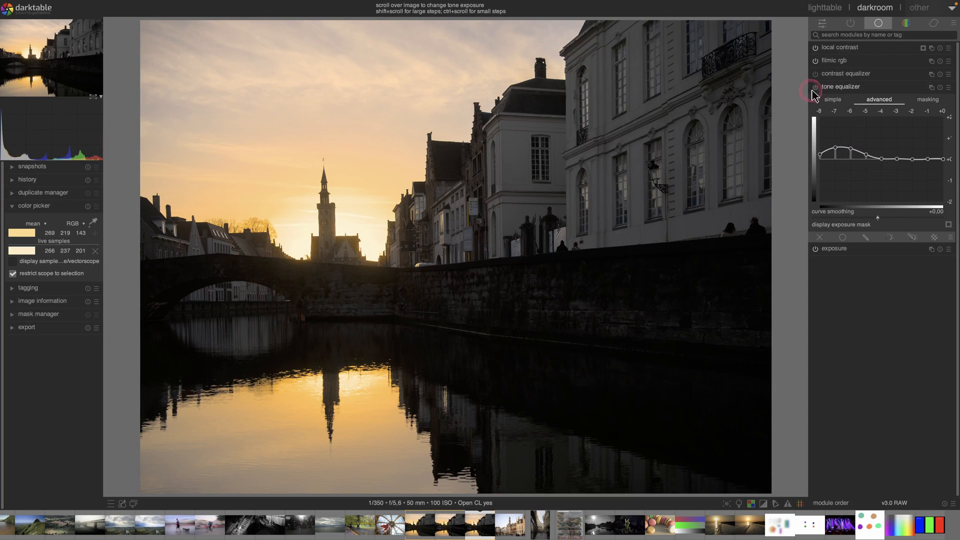
{"action": "left_click", "coordinate": [815, 88]}
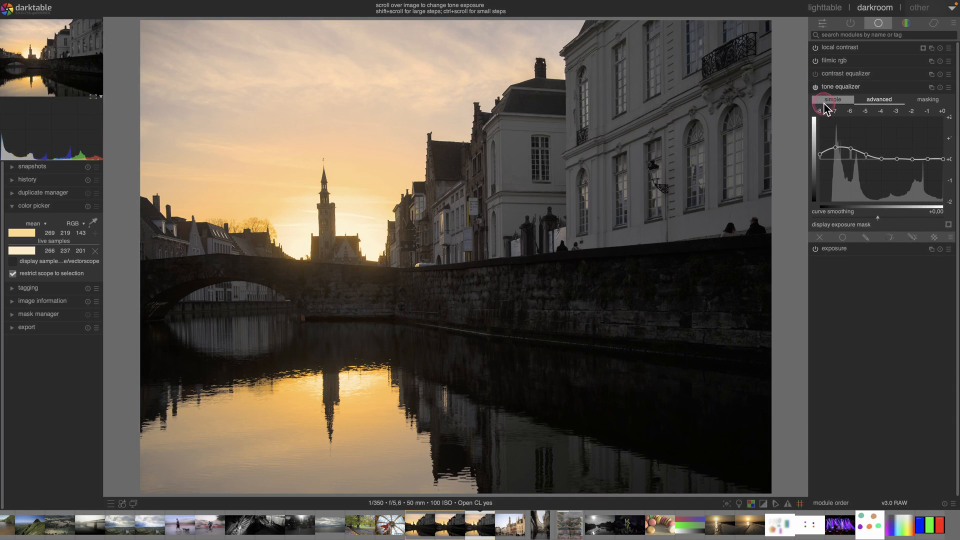
{"action": "left_click", "coordinate": [814, 88]}
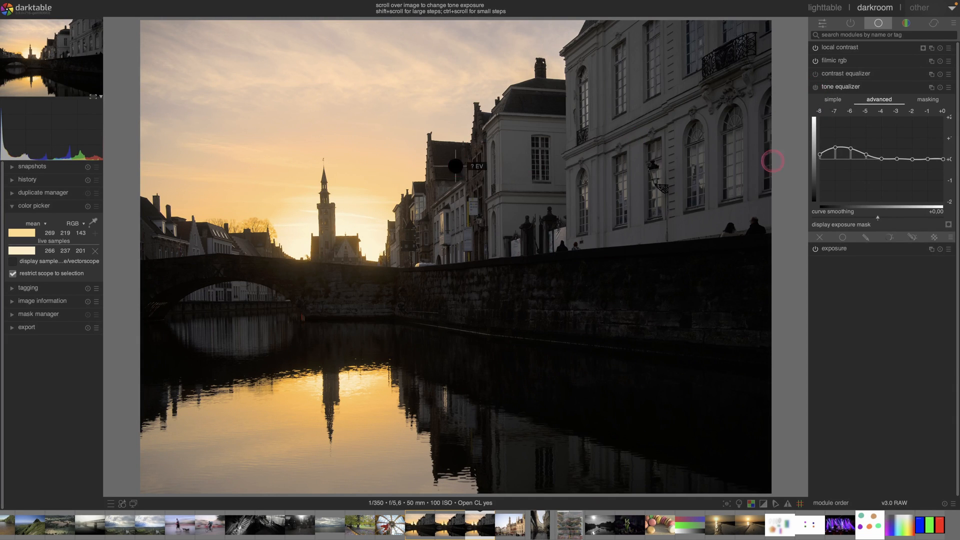
{"action": "left_click", "coordinate": [815, 89]}
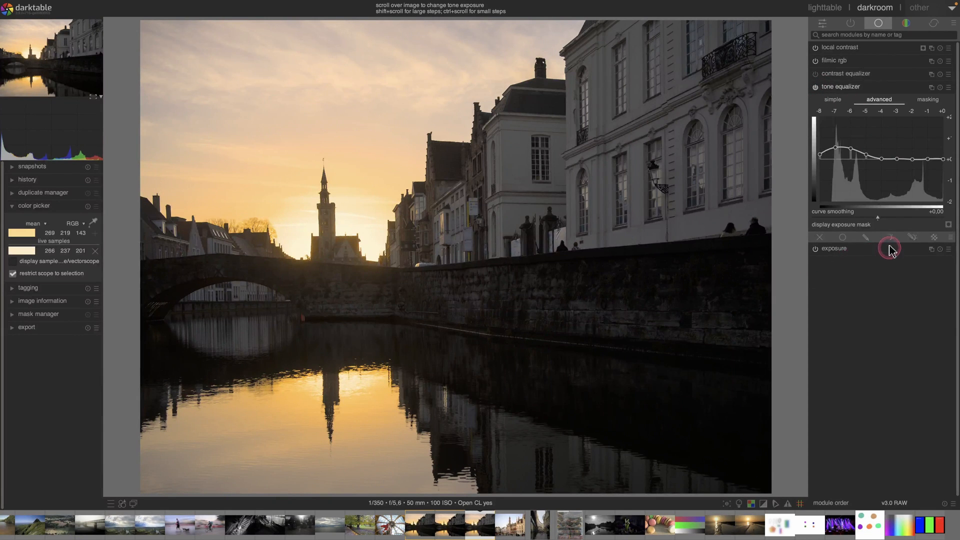
Draw a closed path mask for the tone equalizer around the bridge, canal wall and water, following the top edge of the wall
{"action": "left_click", "coordinate": [865, 237]}
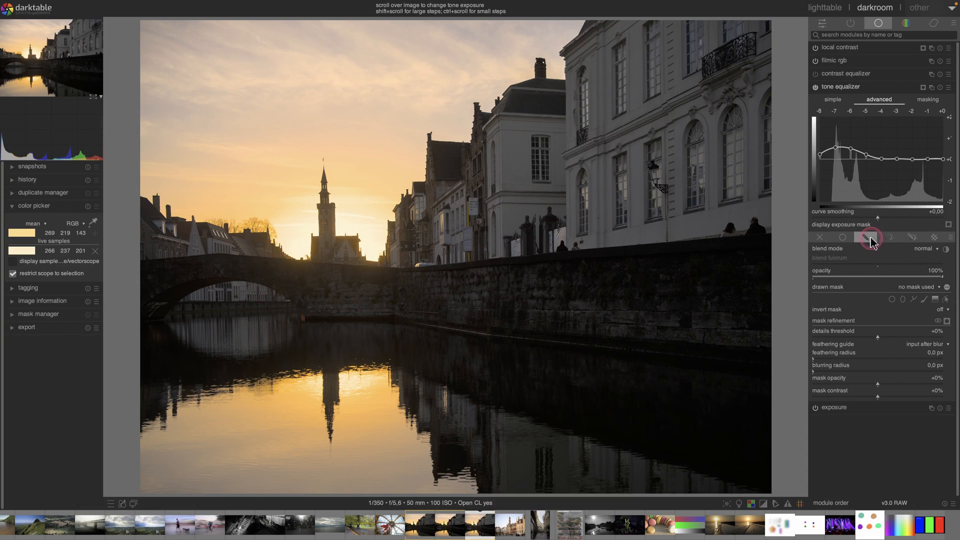
{"action": "left_click", "coordinate": [913, 300]}
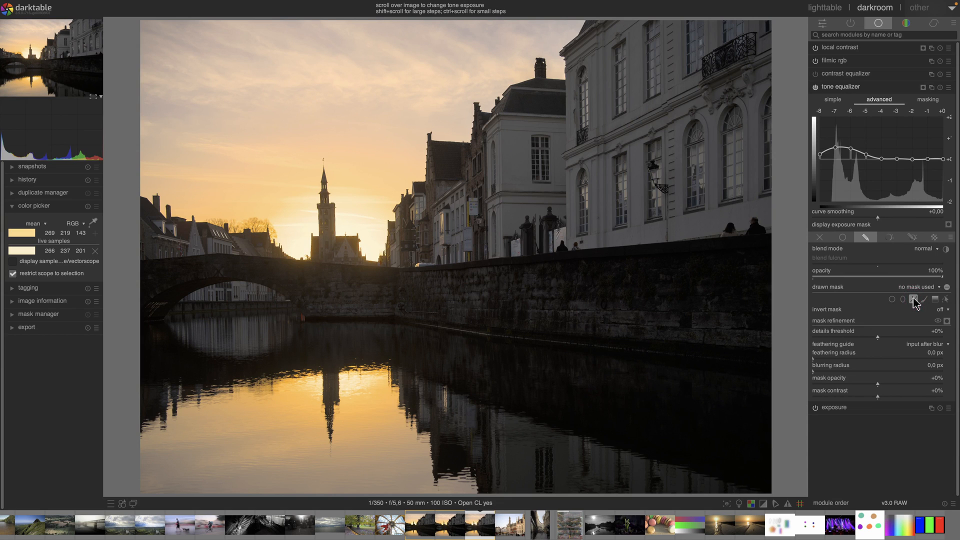
{"action": "left_click", "coordinate": [779, 233]}
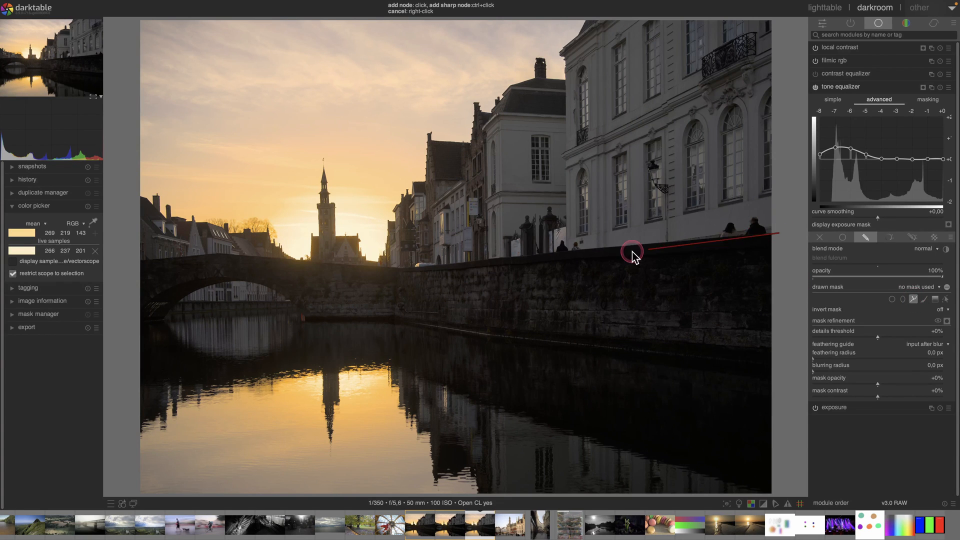
{"action": "left_click", "coordinate": [396, 269]}
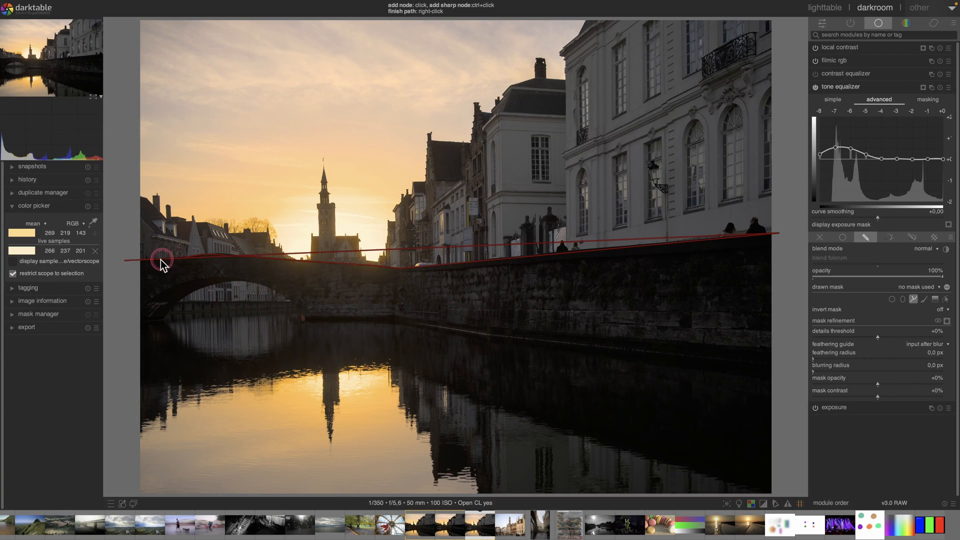
{"action": "left_click", "coordinate": [137, 264]}
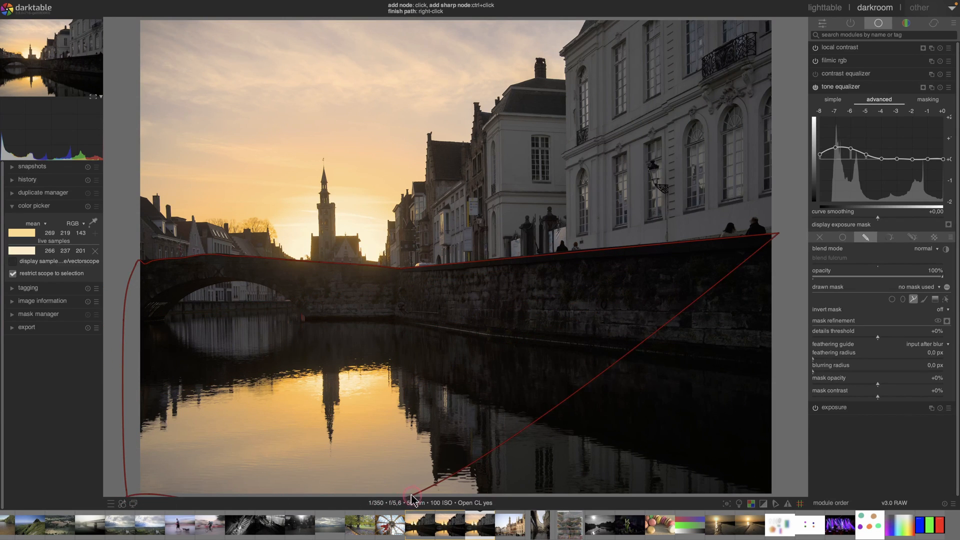
{"action": "left_click", "coordinate": [788, 498]}
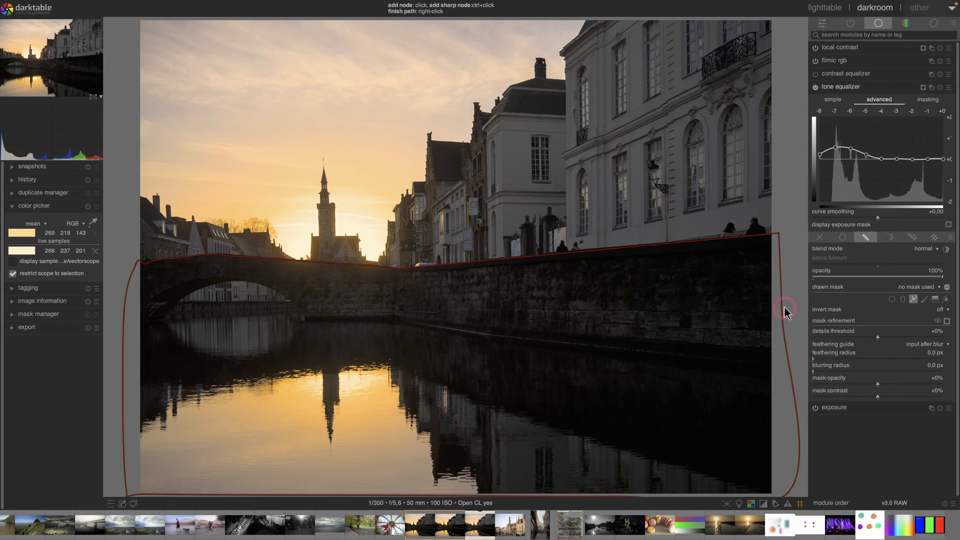
{"action": "left_click", "coordinate": [801, 270]}
{"action": "right_click", "coordinate": [799, 238]}
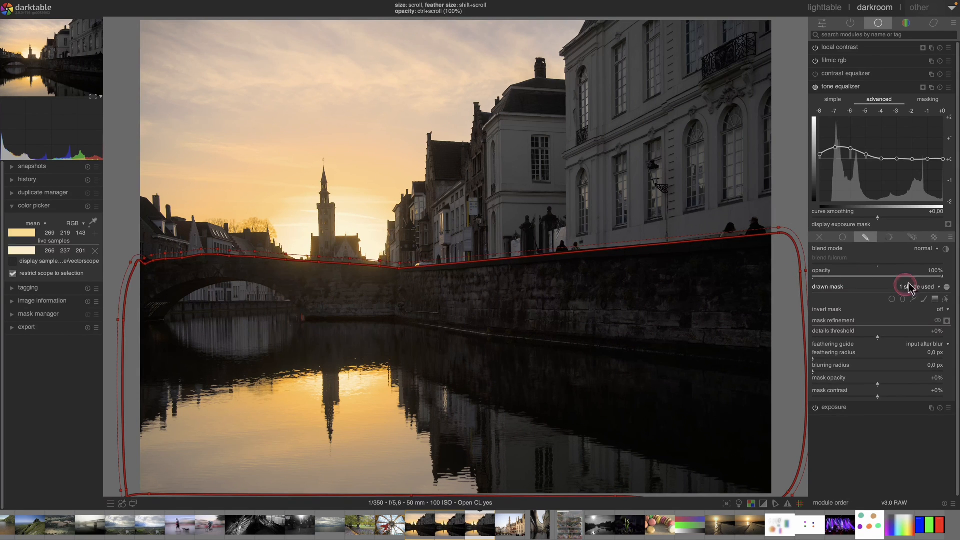
Display the tone equalizer mask and set feathering radius 48.4 px, blurring radius 24.0 px, mask opacity -22% and mask contrast -3%
{"action": "left_click", "coordinate": [947, 322]}
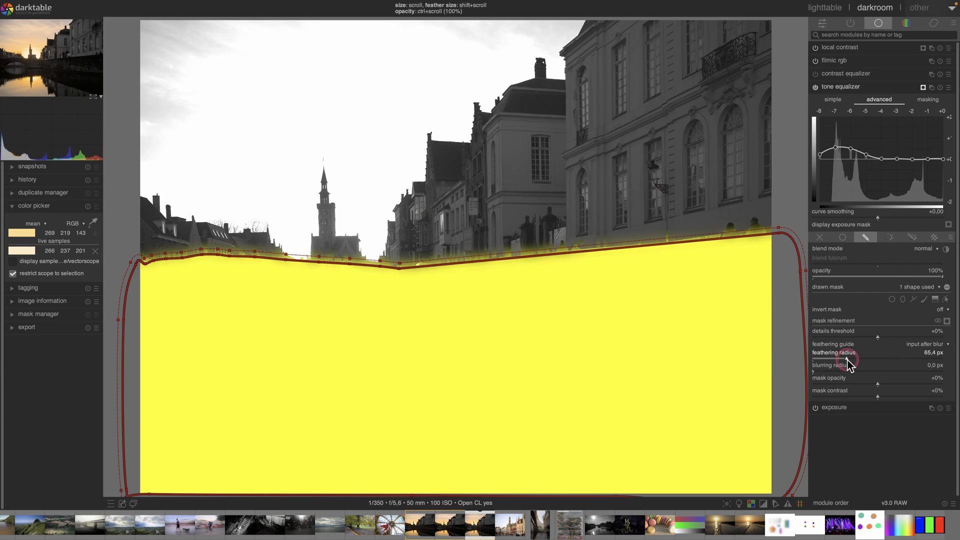
{"action": "left_click", "coordinate": [837, 358]}
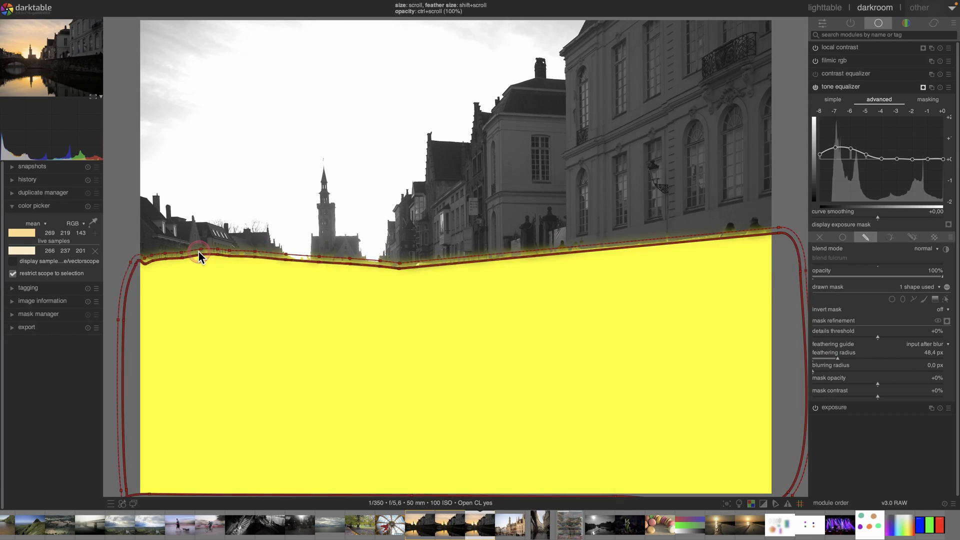
{"action": "left_click", "coordinate": [609, 315]}
{"action": "left_click", "coordinate": [876, 397]}
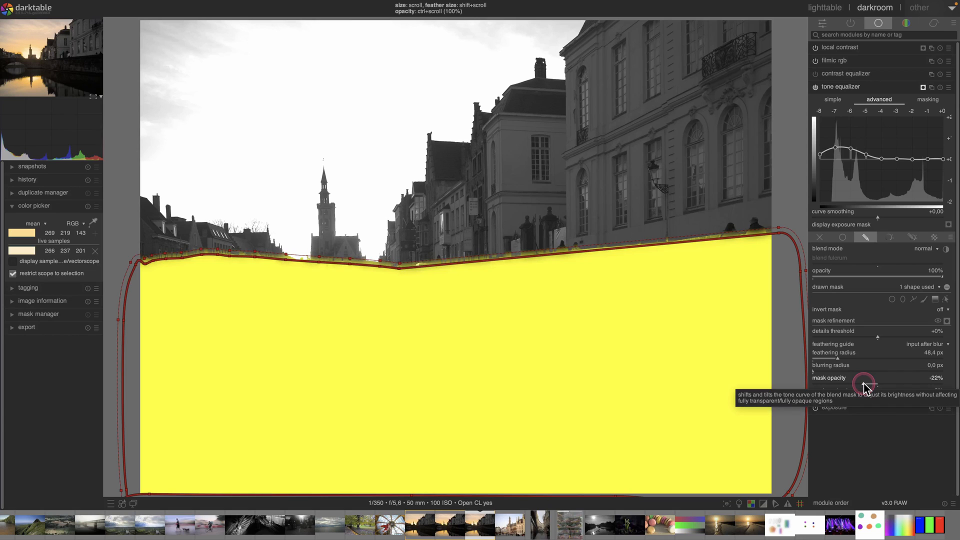
{"action": "left_click", "coordinate": [836, 372]}
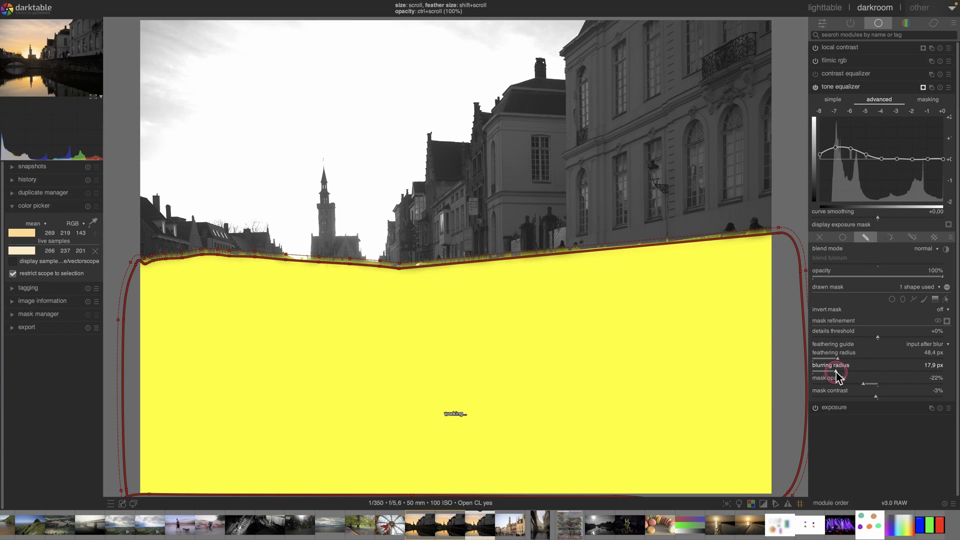
{"action": "mouse_move", "coordinate": [839, 373]}
{"action": "left_mouse_down"}
{"action": "mouse_move", "coordinate": [850, 369]}
{"action": "mouse_move", "coordinate": [844, 375]}
{"action": "left_mouse_up"}
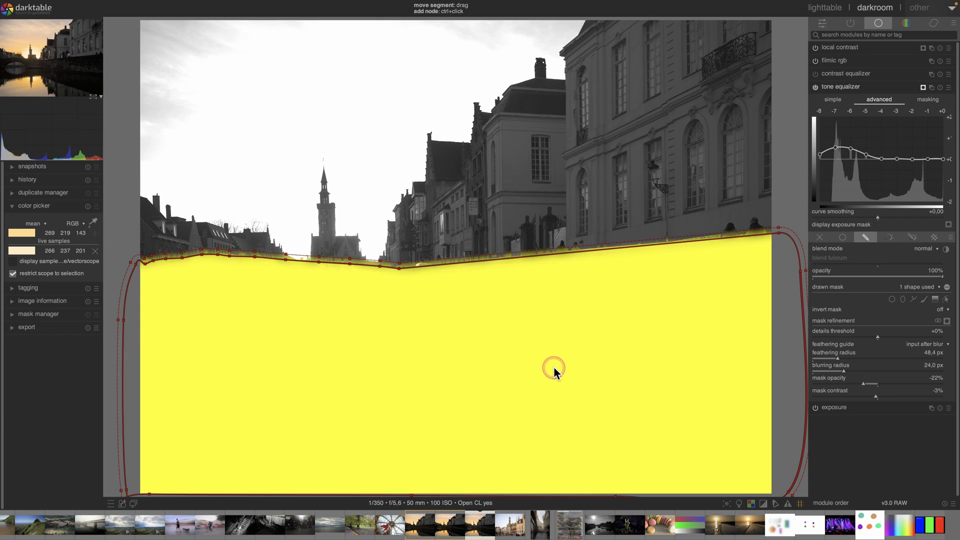
Widen the path's feather size to 1.80% and hide the mask overlay and shape outline
{"action": "scroll", "coordinate": [547, 355], "scroll_direction": "down", "scroll_amount": 1}
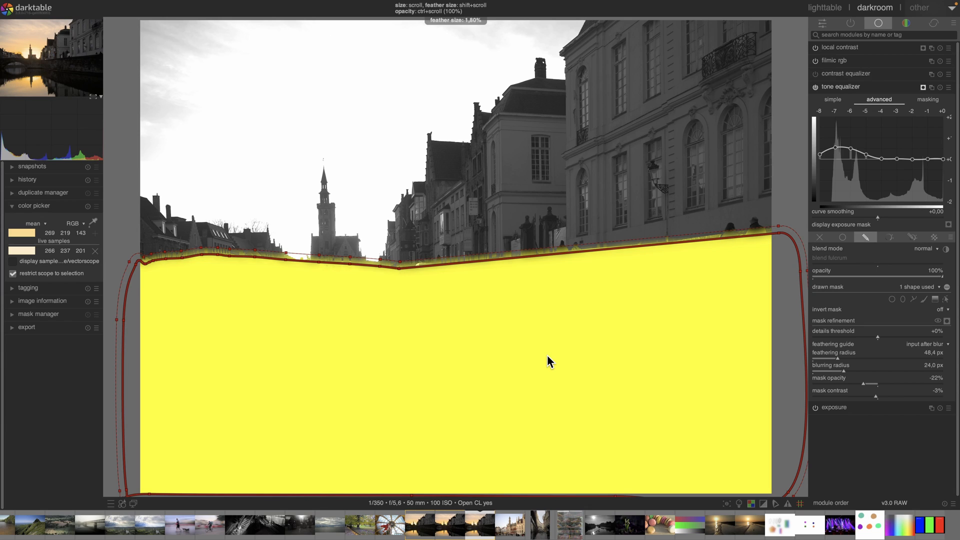
{"action": "left_click", "coordinate": [945, 324]}
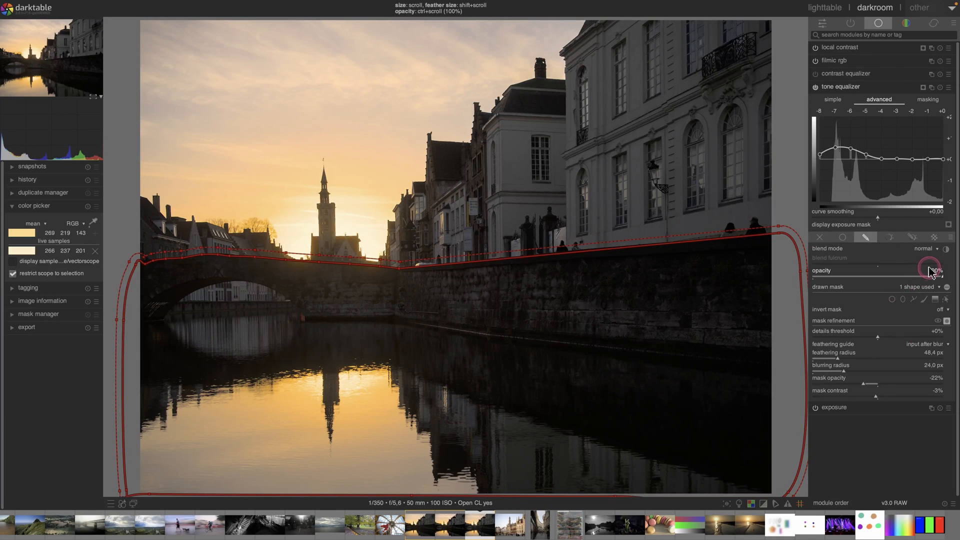
{"action": "left_click", "coordinate": [945, 299]}
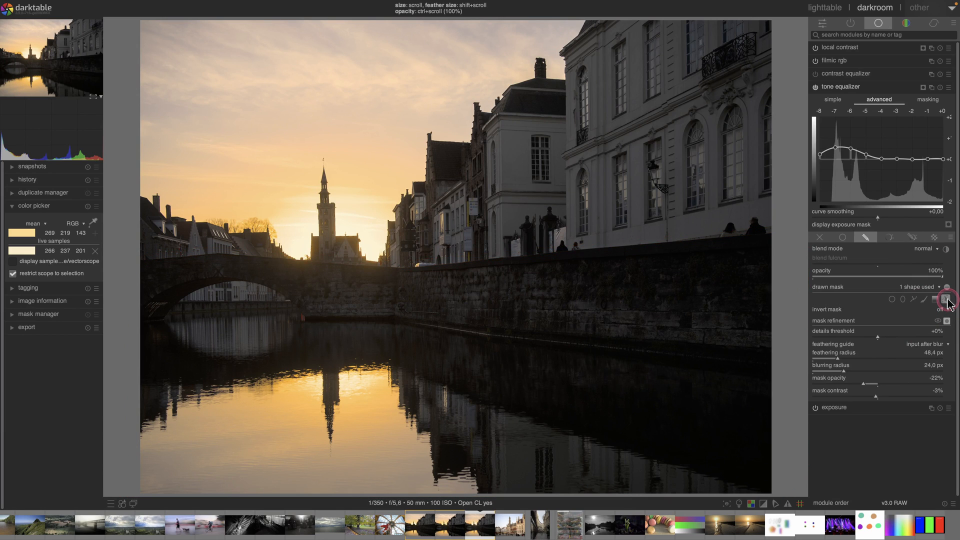
Compare the canal wall and water with and without the masked tone equalizer, leaving the module enabled
{"action": "left_click", "coordinate": [815, 88]}
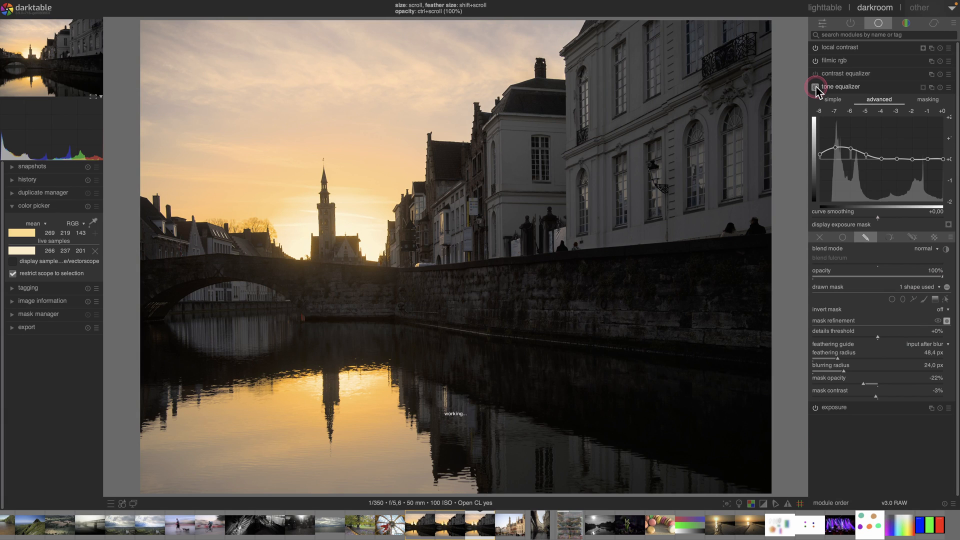
{"action": "left_click", "coordinate": [815, 89]}
{"action": "left_click", "coordinate": [815, 89]}
{"action": "left_click", "coordinate": [815, 88]}
{"action": "left_click", "coordinate": [816, 87]}
{"action": "left_click", "coordinate": [816, 87]}
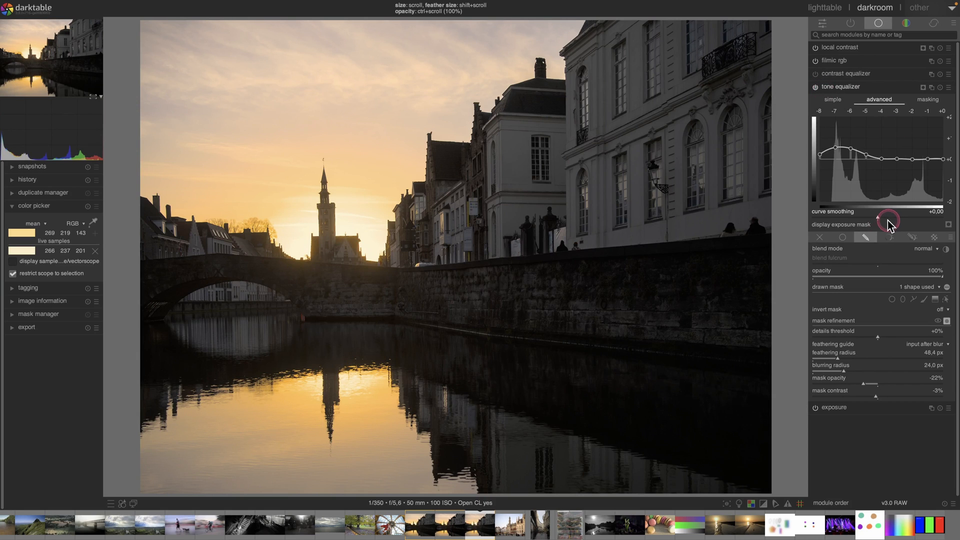
Reduce the tone equalizer's opacity to 51%, compare the image with the module off and on, and collapse it
{"action": "left_click", "coordinate": [879, 275]}
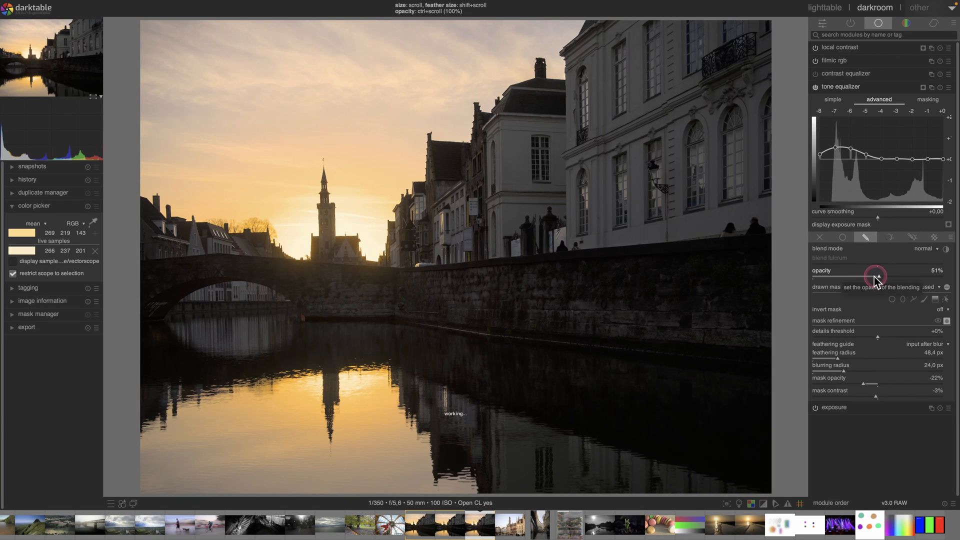
{"action": "left_click", "coordinate": [815, 88]}
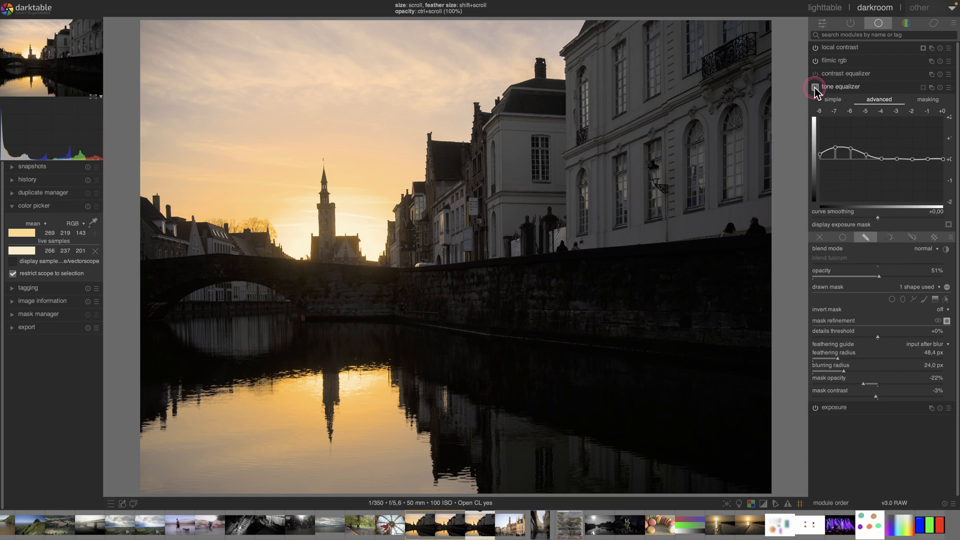
{"action": "left_click", "coordinate": [815, 88]}
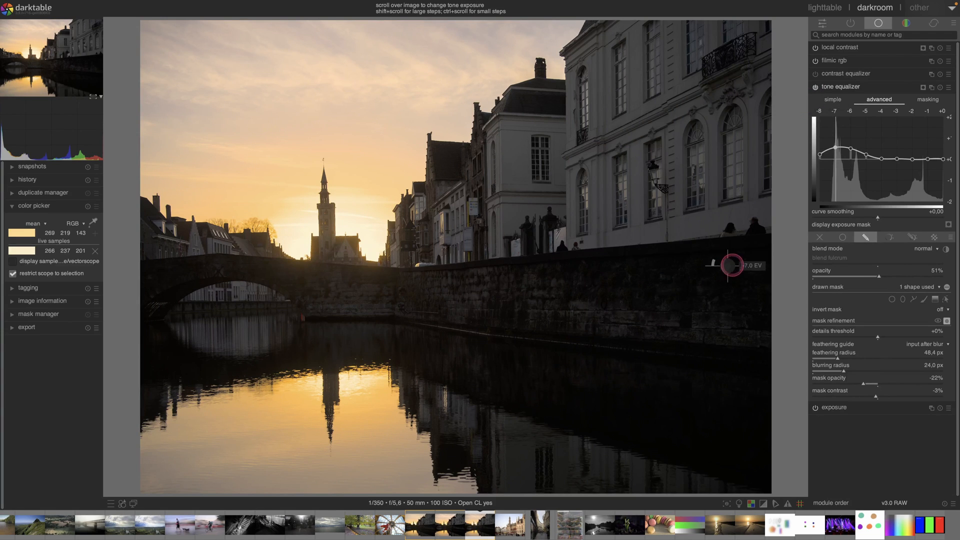
{"action": "left_click", "coordinate": [850, 85]}
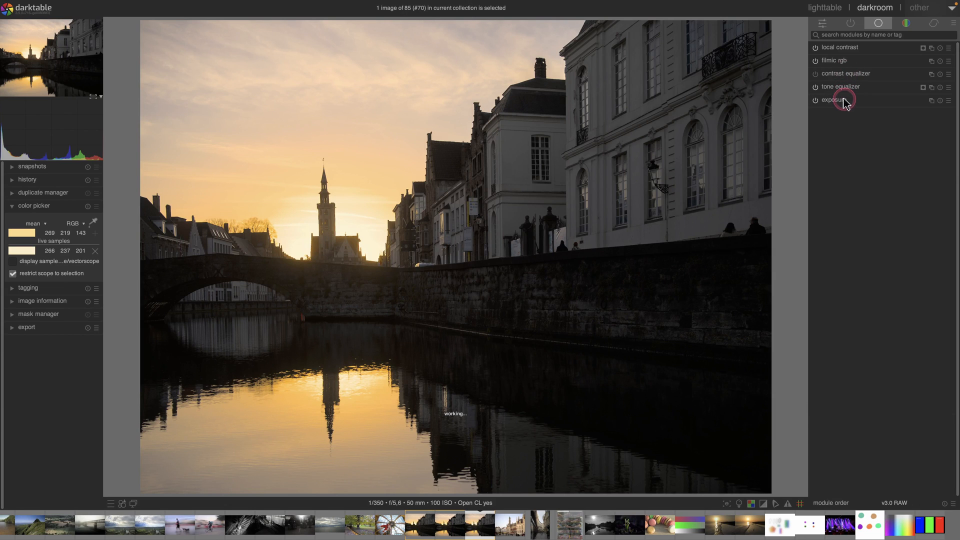
Set the black level correction of the exposure module to -0.0004
{"action": "left_click", "coordinate": [846, 99]}
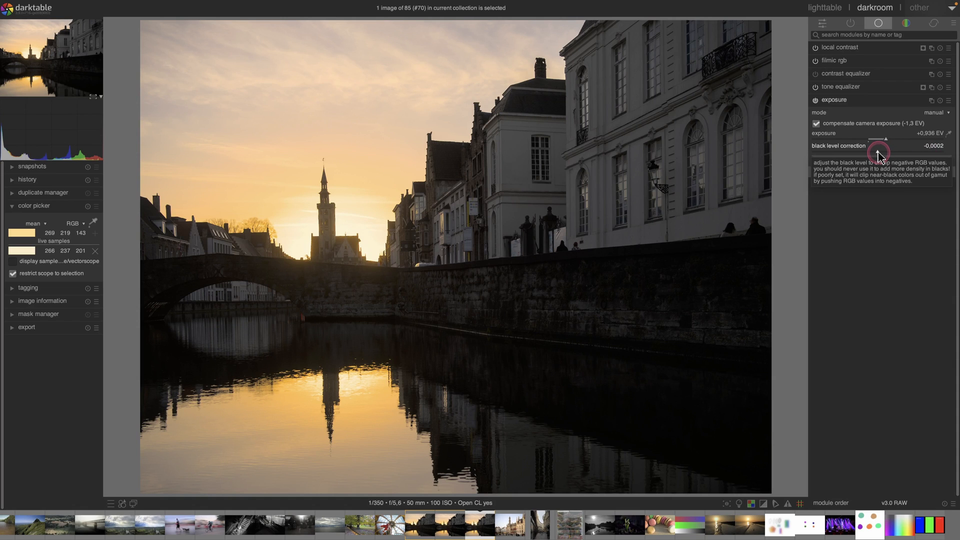
{"action": "right_click", "coordinate": [878, 152]}
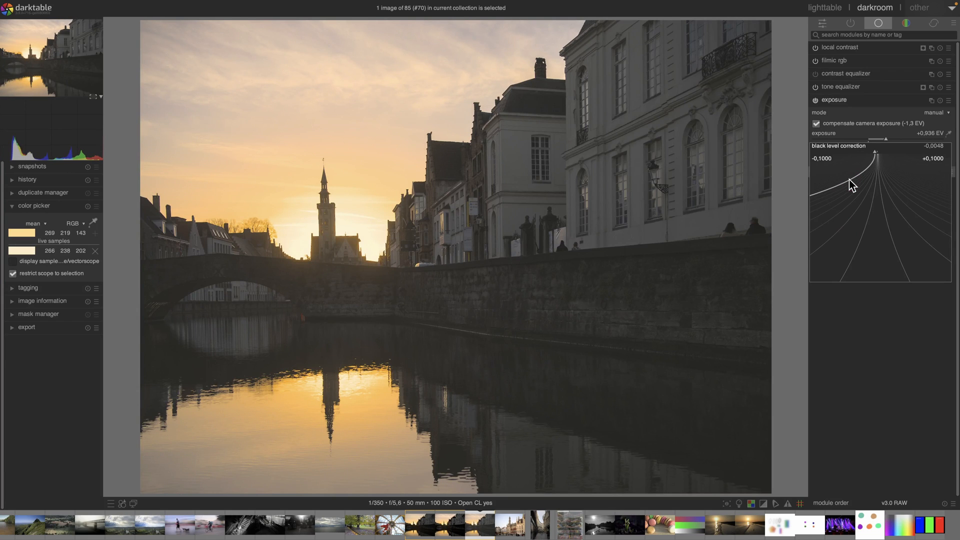
{"action": "left_click_drag", "start_coordinate": [849, 179], "coordinate": [871, 231]}
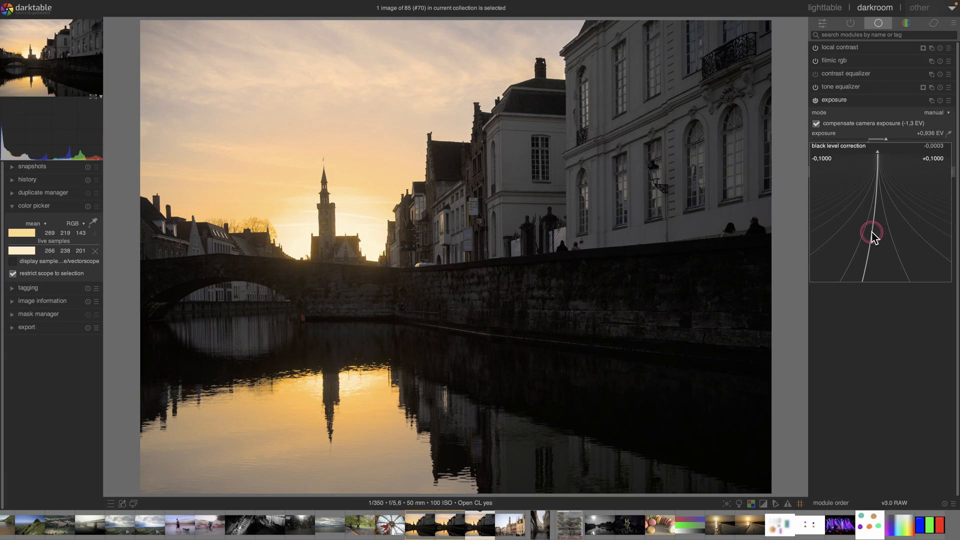
{"action": "left_click_drag", "start_coordinate": [875, 238], "coordinate": [867, 237]}
{"action": "left_click", "coordinate": [865, 233]}
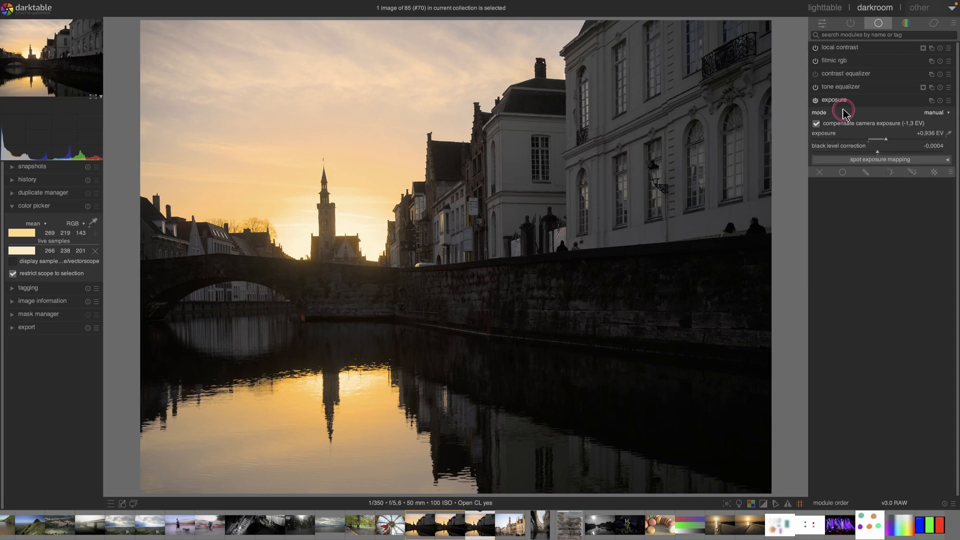
{"action": "left_click", "coordinate": [814, 100]}
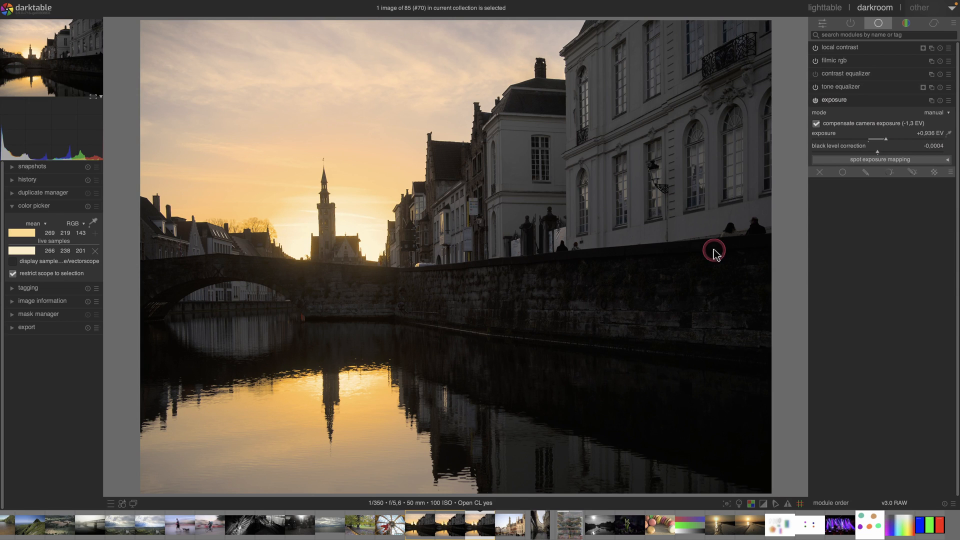
{"action": "left_click", "coordinate": [815, 100]}
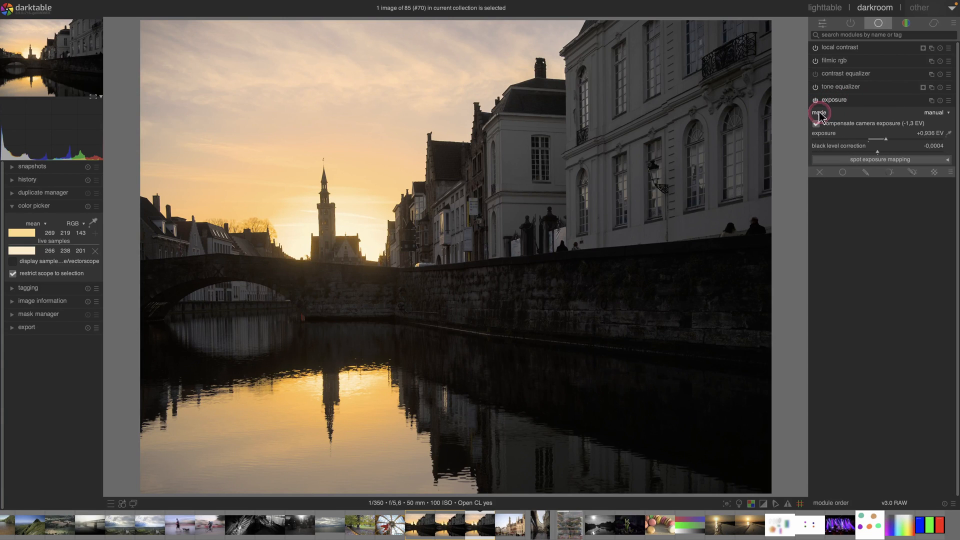
Review the tone equalizer's curve and mask settings, the edit history and the list of active modules
{"action": "left_click", "coordinate": [839, 85]}
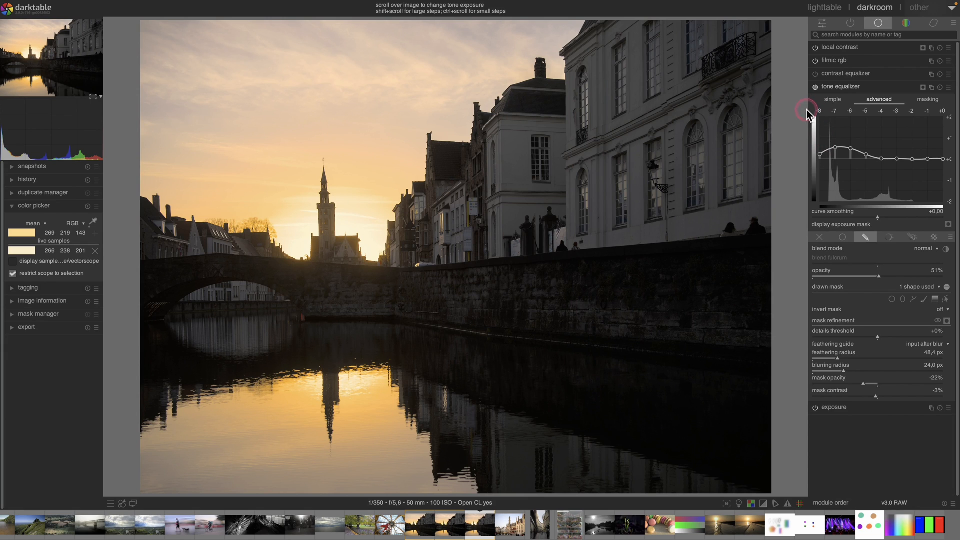
{"action": "left_click", "coordinate": [766, 504]}
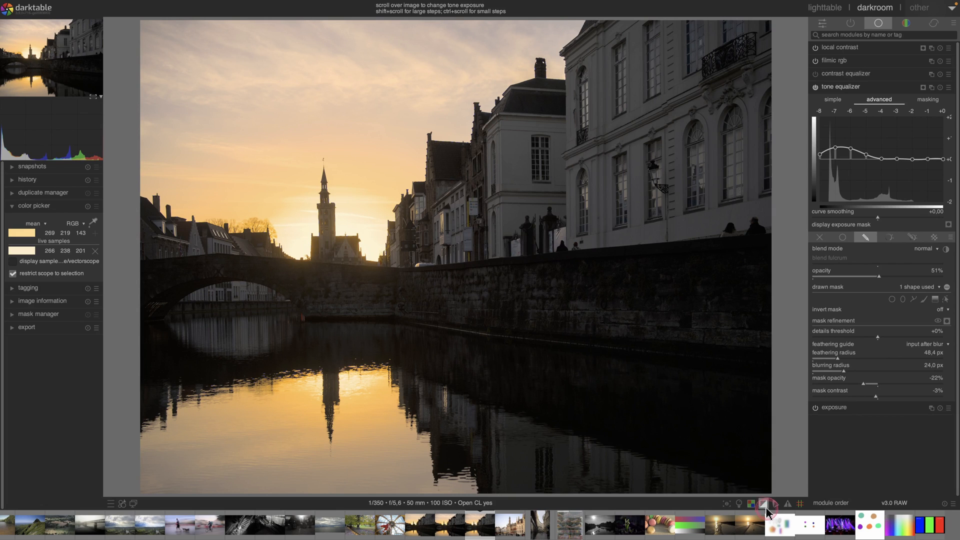
{"action": "left_click", "coordinate": [700, 282]}
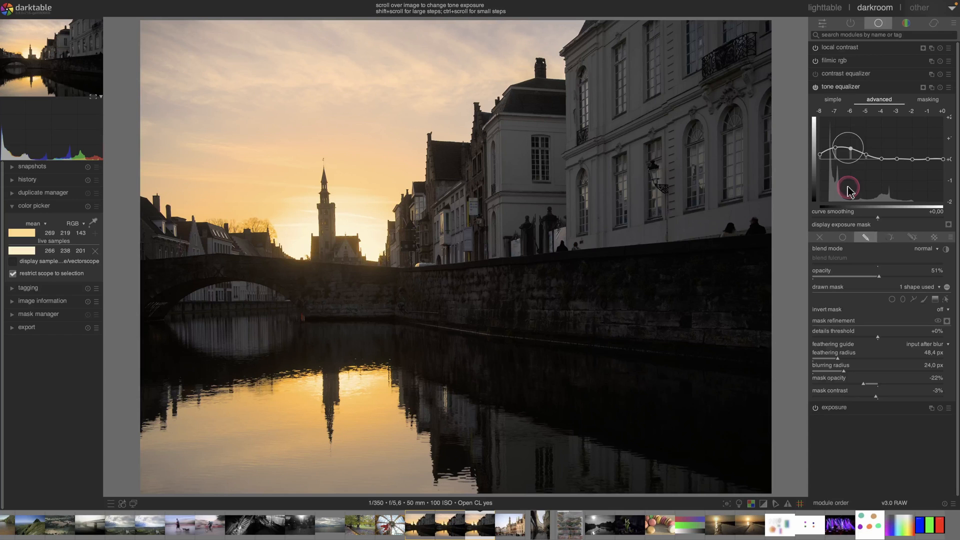
{"action": "left_click", "coordinate": [846, 92]}
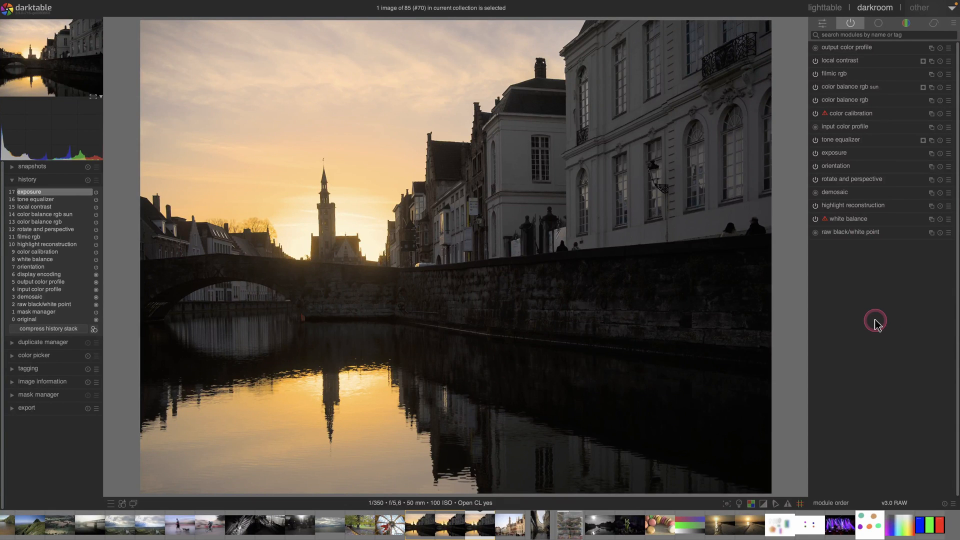
{"action": "left_click", "coordinate": [875, 323]}
{"action": "left_click", "coordinate": [906, 78]}
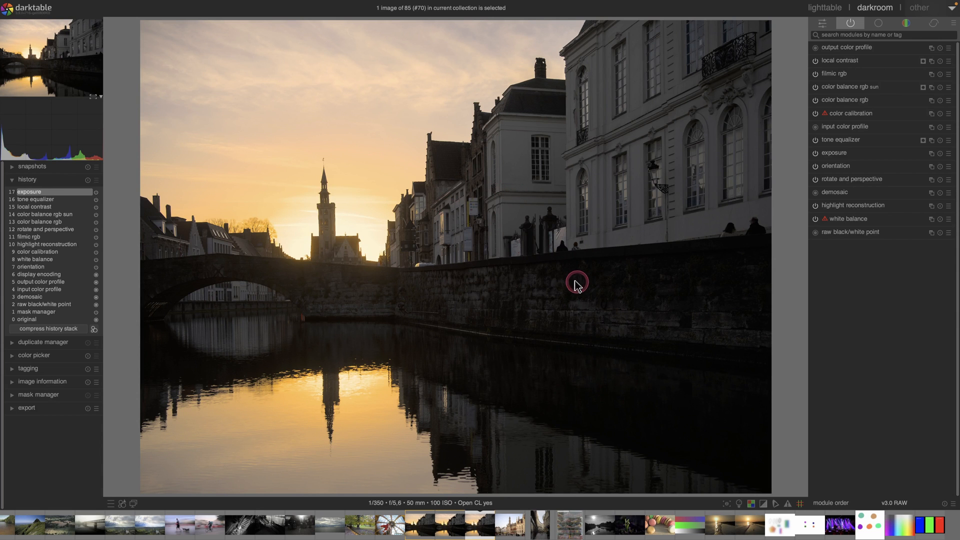
Try profiled denoising on the canal wall at 100% zoom, raising the coarse end of the Y0 curve toward smooth
{"action": "scroll", "coordinate": [571, 282], "scroll_direction": "up", "scroll_amount": 1}
{"action": "scroll", "coordinate": [571, 282], "scroll_direction": "up", "scroll_amount": 3}
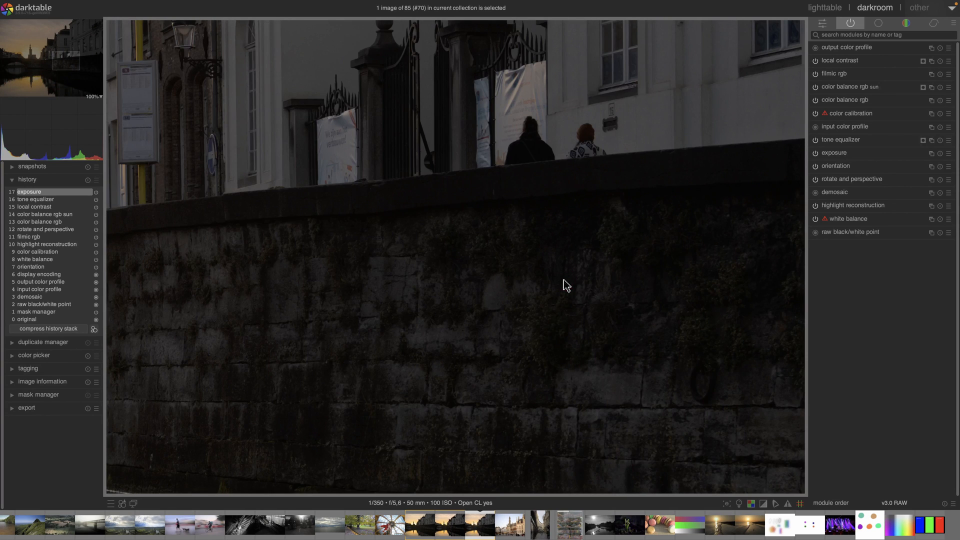
{"action": "left_click", "coordinate": [707, 210]}
{"action": "left_click", "coordinate": [933, 25]}
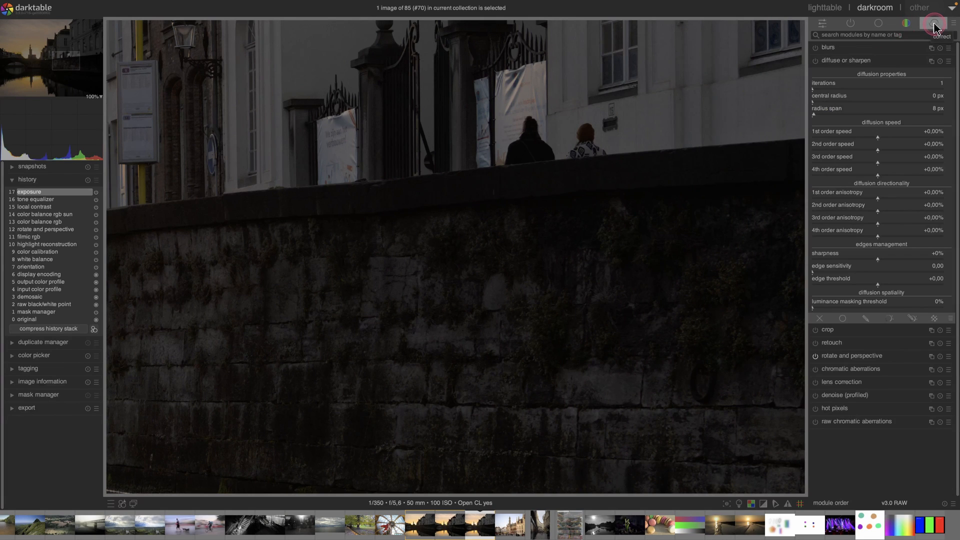
{"action": "left_click", "coordinate": [838, 400]}
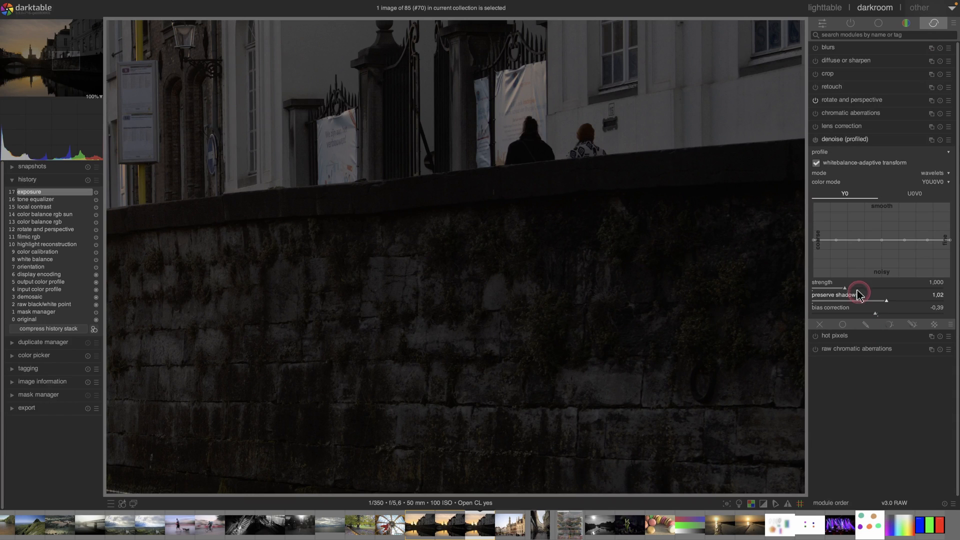
{"action": "left_click", "coordinate": [815, 140]}
{"action": "left_click_drag", "start_coordinate": [840, 239], "coordinate": [843, 219]}
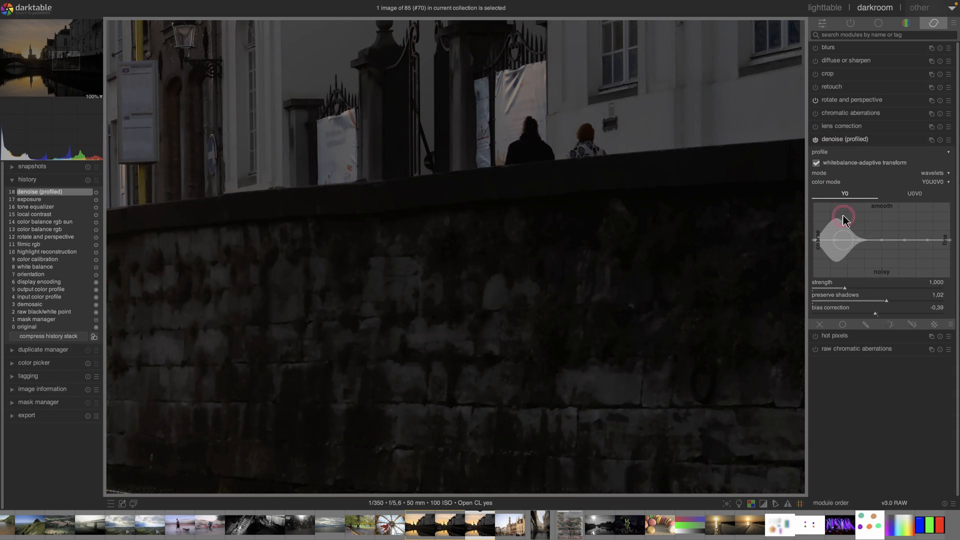
Reset the profiled denoise settings and leave the module disabled, returning to the full image
{"action": "left_click", "coordinate": [949, 156]}
{"action": "left_click", "coordinate": [949, 156]}
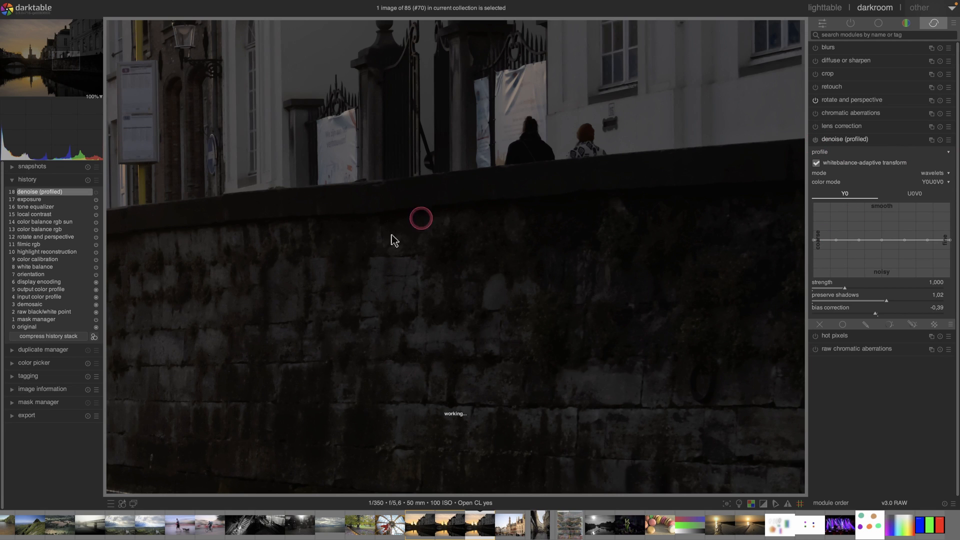
{"action": "left_click", "coordinate": [815, 142]}
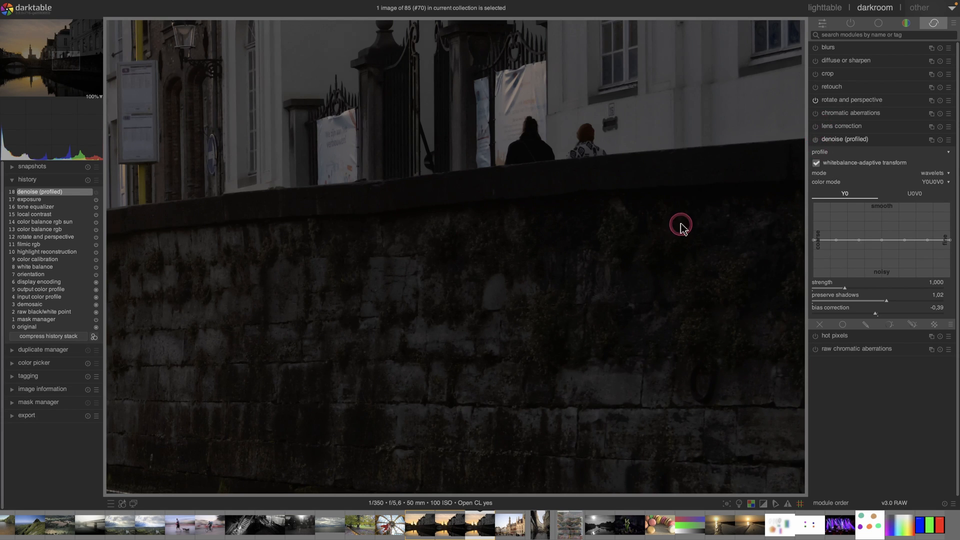
{"action": "scroll", "coordinate": [682, 220], "scroll_direction": "down", "scroll_amount": 3}
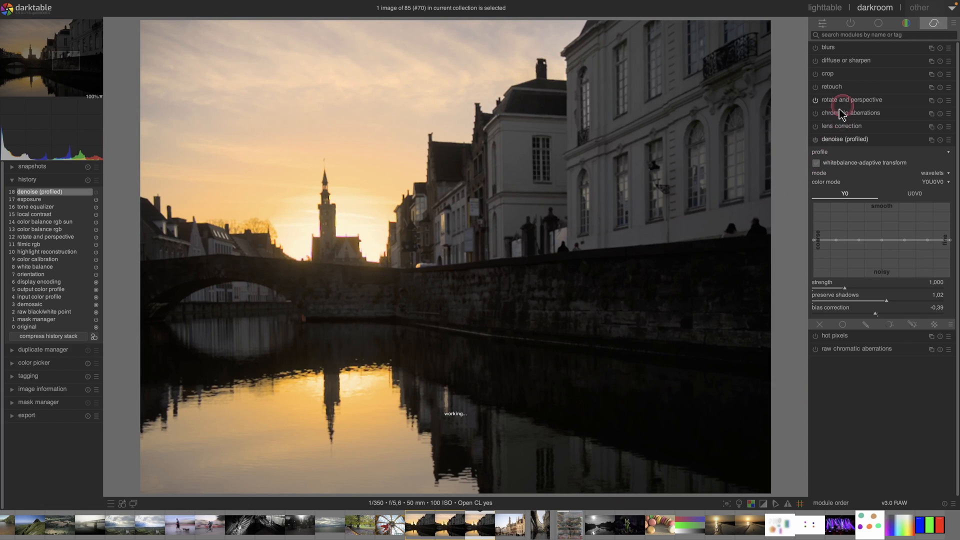
Try enabling lens correction, check its camera and lens settings, and disable it again
{"action": "left_click", "coordinate": [816, 126]}
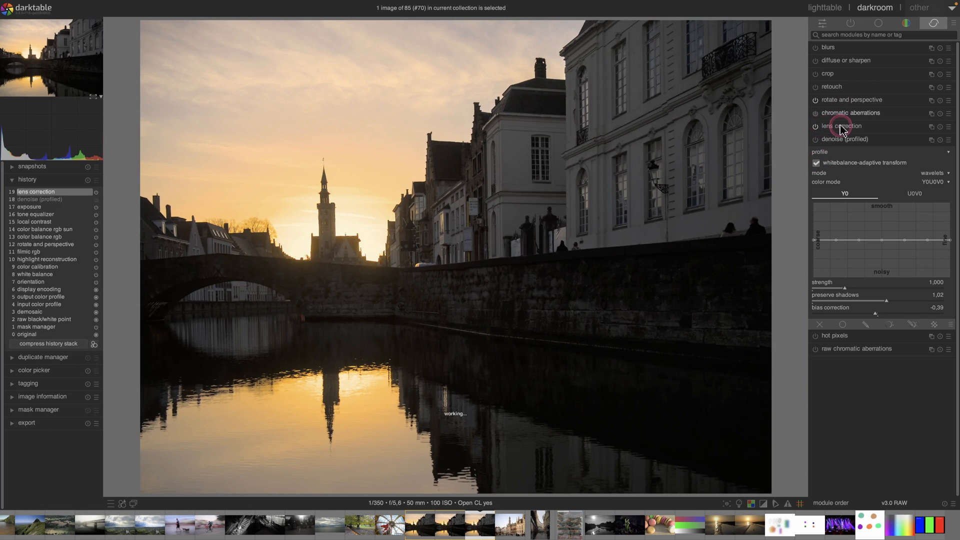
{"action": "left_click", "coordinate": [868, 128]}
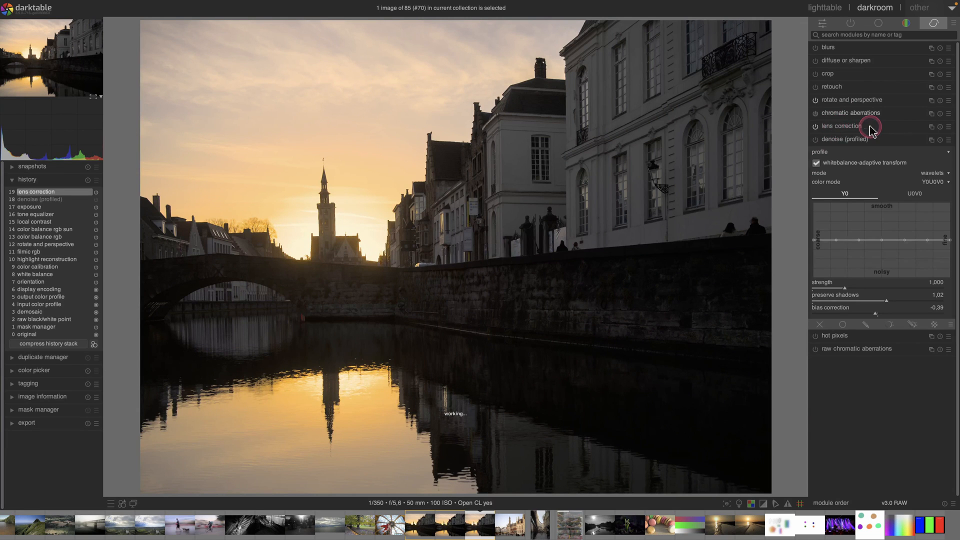
{"action": "left_click", "coordinate": [816, 127]}
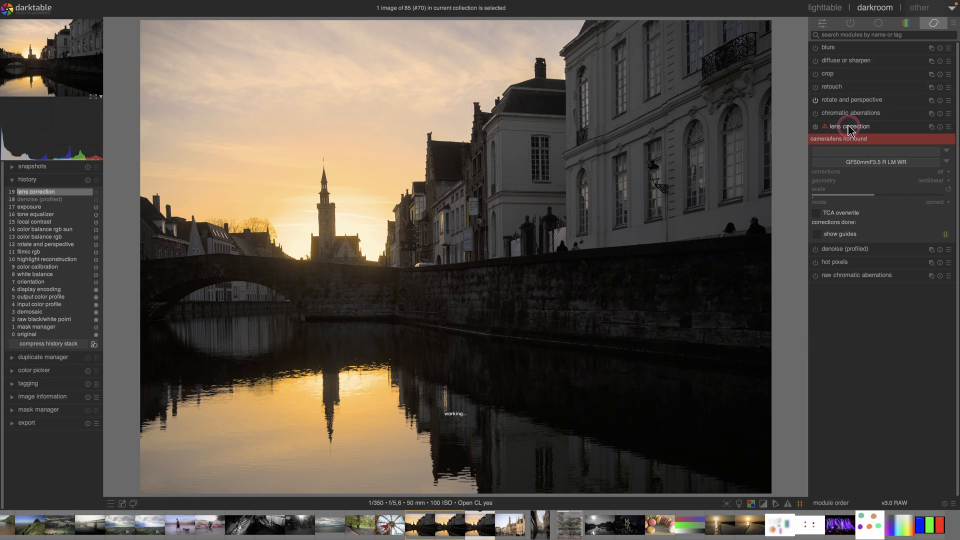
{"action": "left_click", "coordinate": [868, 131]}
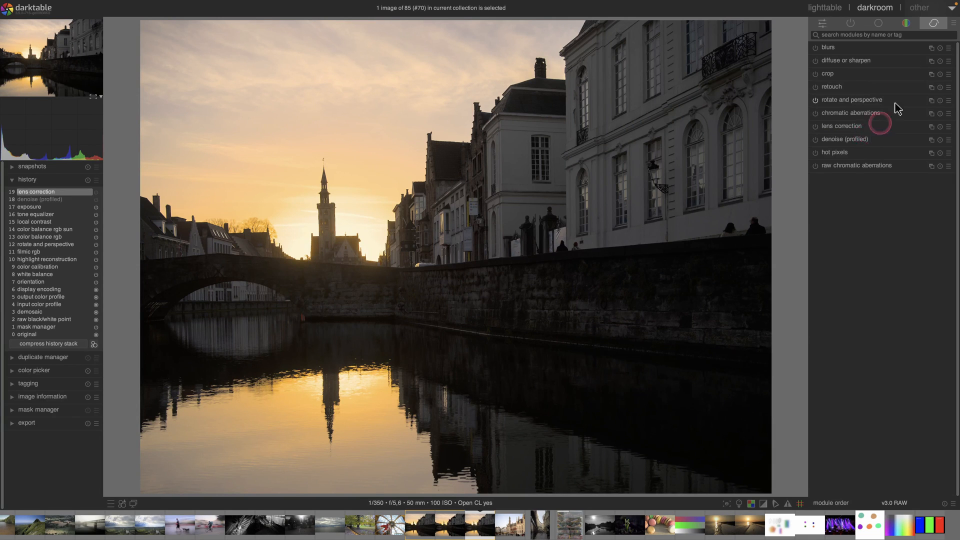
Expand the diffuse or sharpen module and clear the existing snapshot from the snapshots list
{"action": "left_click", "coordinate": [844, 62]}
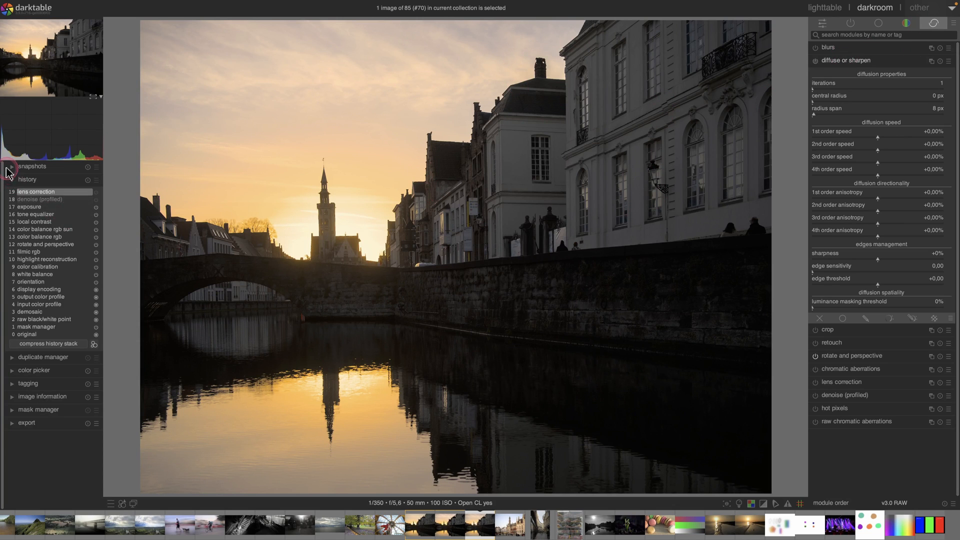
{"action": "left_click", "coordinate": [22, 167]}
{"action": "left_click", "coordinate": [31, 182]}
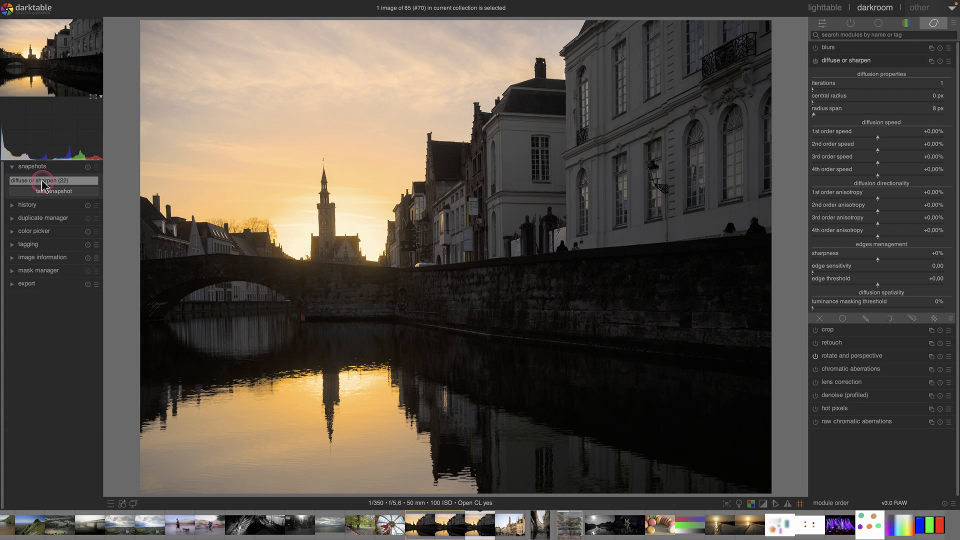
{"action": "left_click", "coordinate": [88, 167]}
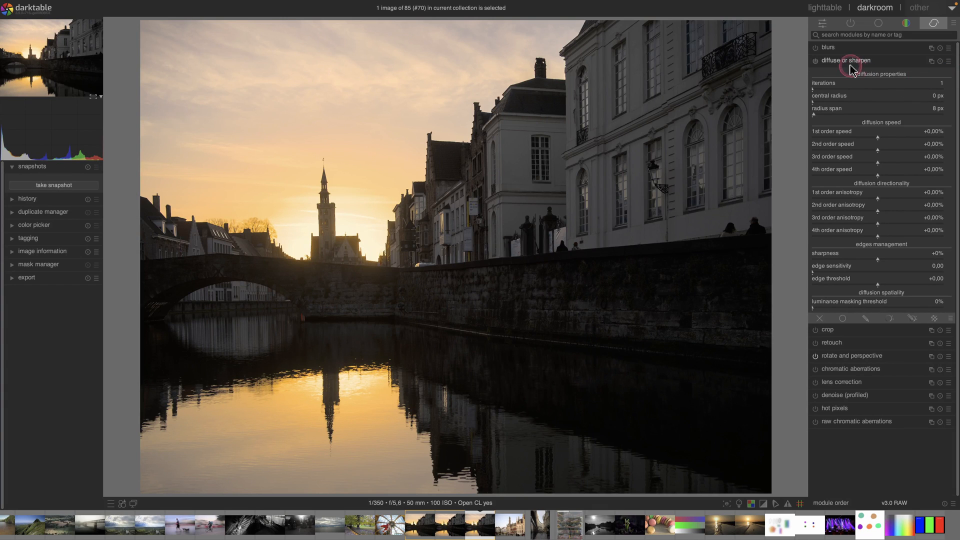
Enable diffuse or sharpen with the add local contrast preset and take a snapshot of the result
{"action": "left_click", "coordinate": [815, 61]}
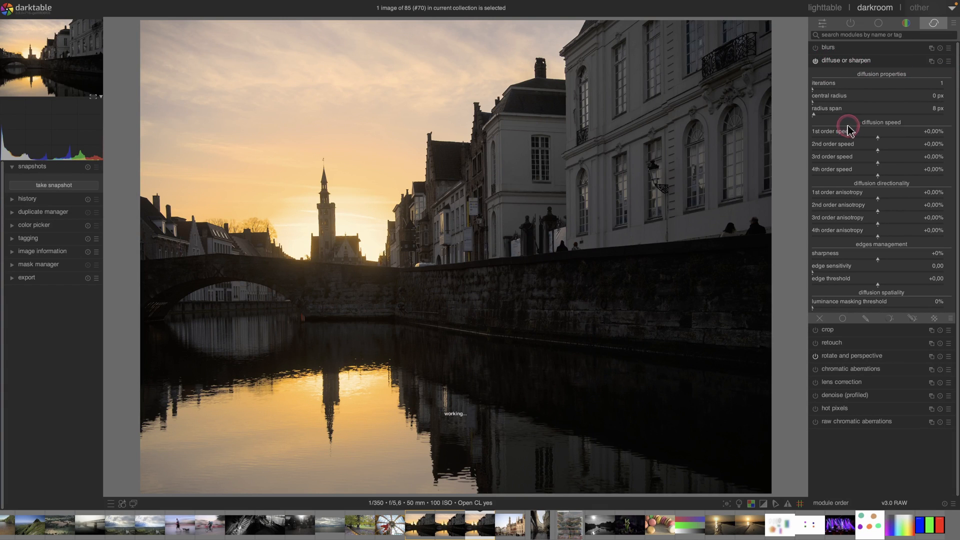
{"action": "left_click", "coordinate": [948, 62]}
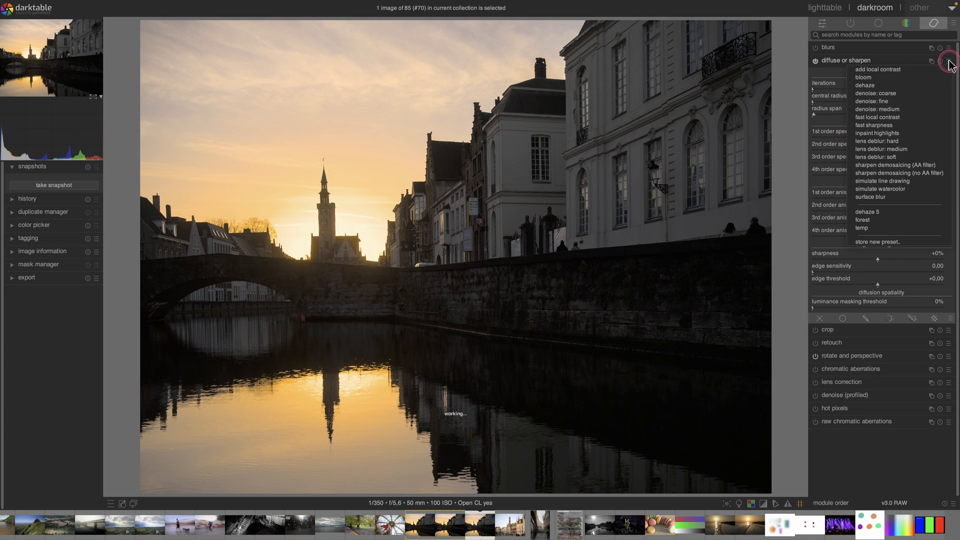
{"action": "left_click", "coordinate": [910, 69]}
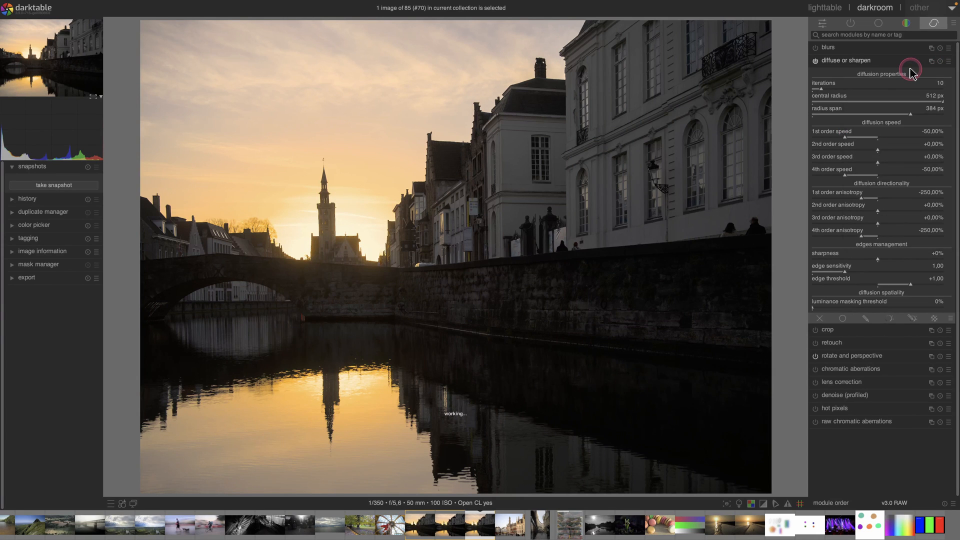
{"action": "left_click", "coordinate": [608, 222]}
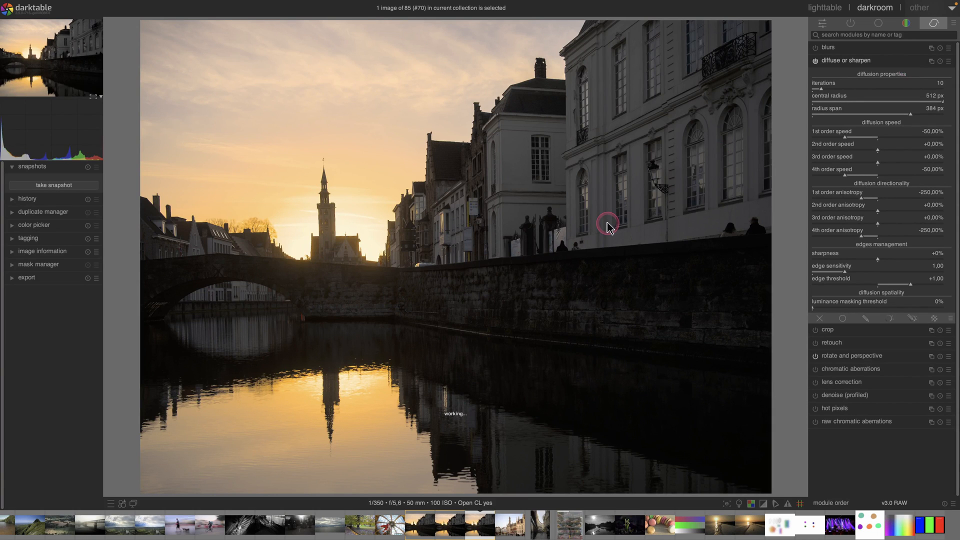
{"action": "left_click", "coordinate": [54, 186]}
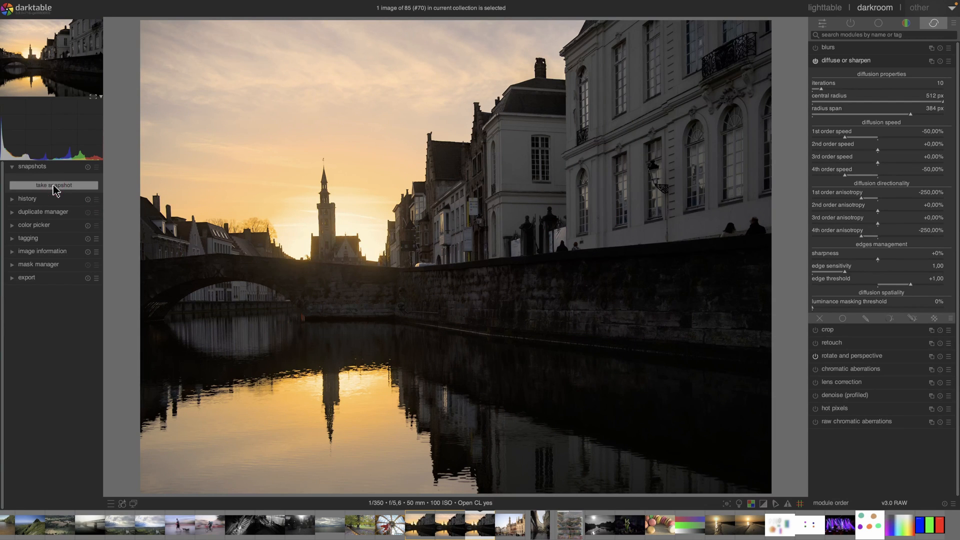
Apply the dehaze preset to diffuse or sharpen and compare the image with the add local contrast snapshot
{"action": "left_click", "coordinate": [931, 108]}
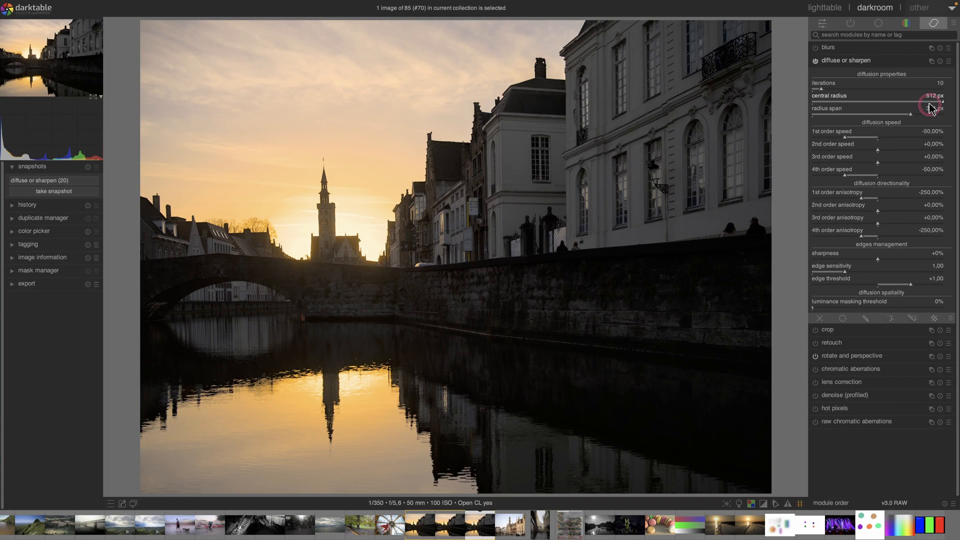
{"action": "left_click", "coordinate": [950, 62]}
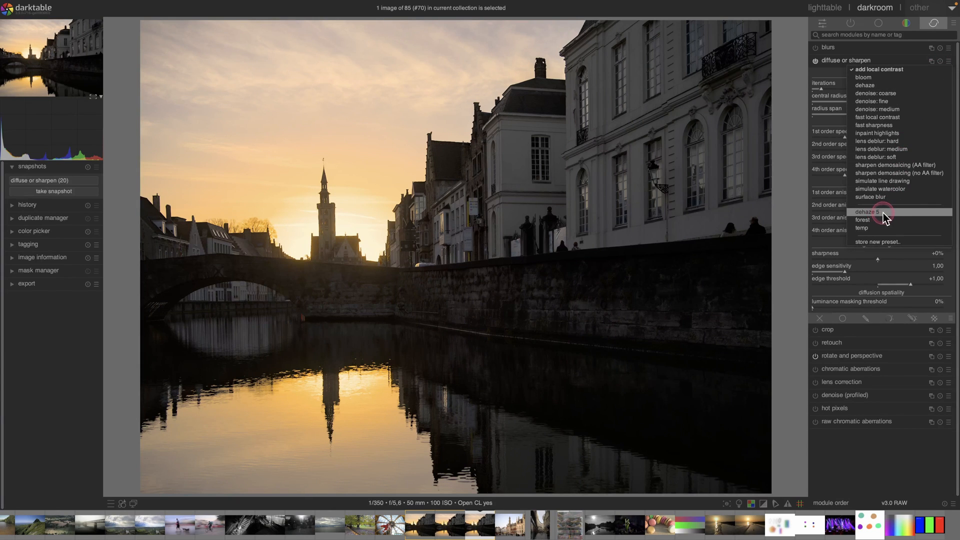
{"action": "left_click", "coordinate": [900, 89]}
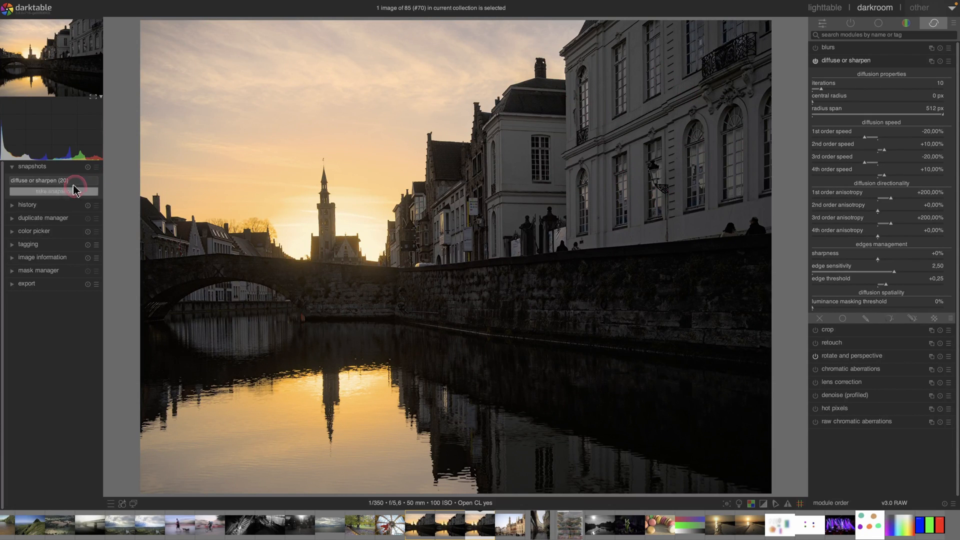
{"action": "left_click", "coordinate": [45, 183]}
{"action": "left_click_drag", "start_coordinate": [196, 253], "coordinate": [291, 245]}
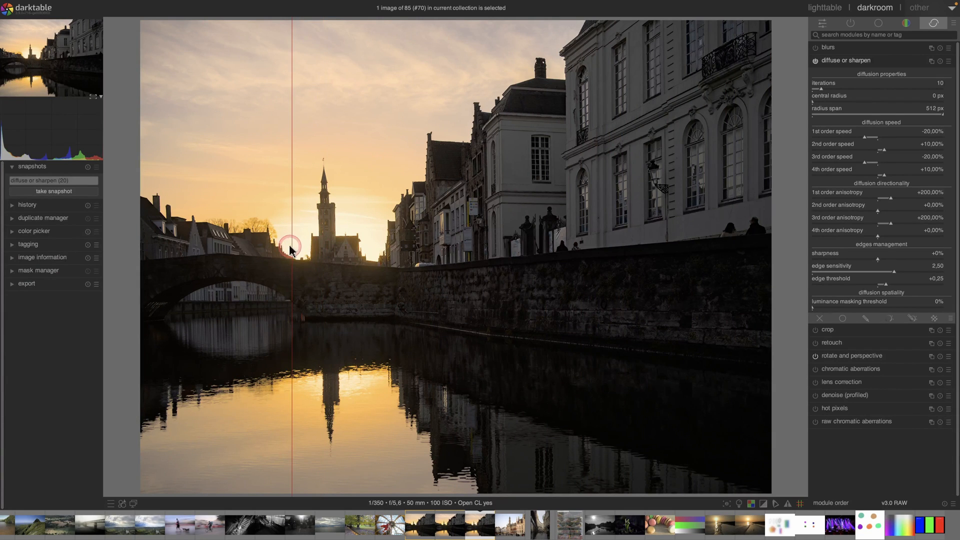
{"action": "left_click", "coordinate": [47, 181]}
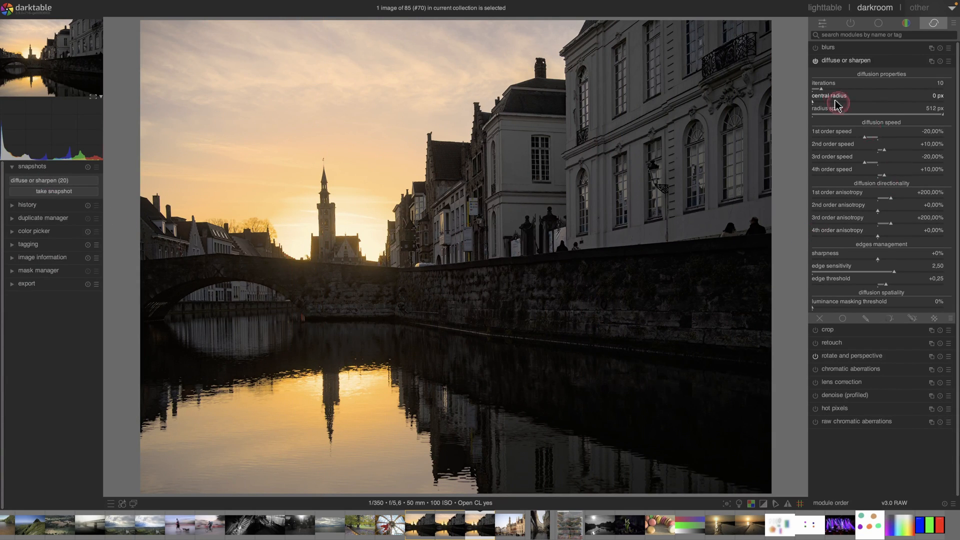
Set the diffuse or sharpen iterations to 5 and compare the result with the snapshot across the right-hand buildings
{"action": "right_click", "coordinate": [820, 91]}
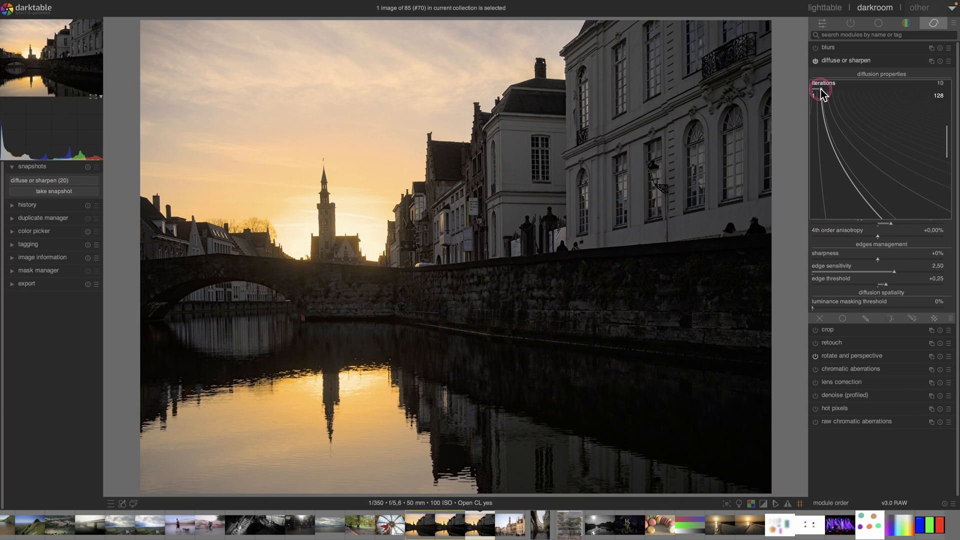
{"action": "type", "text": "5"}
{"action": "key", "text": "Return"}
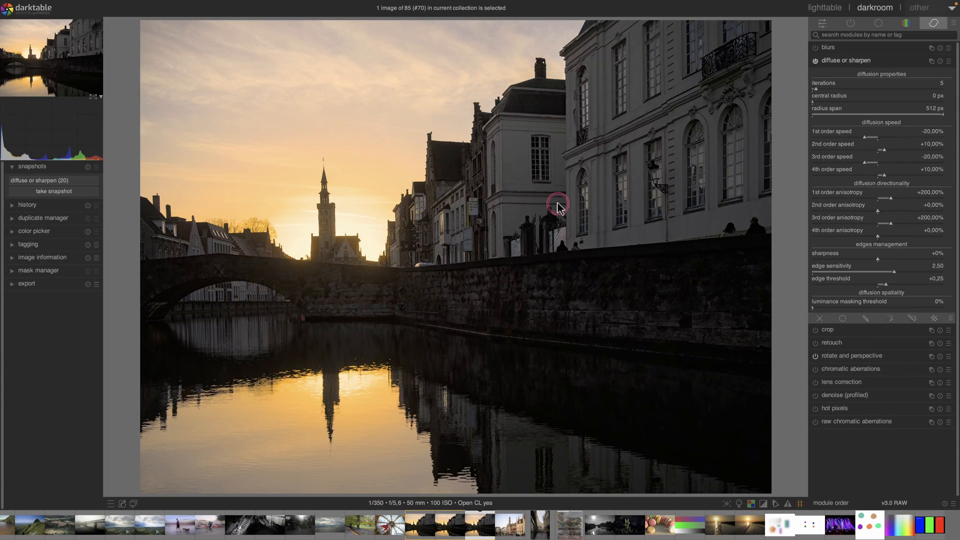
{"action": "left_click", "coordinate": [60, 180]}
{"action": "left_click_drag", "start_coordinate": [783, 238], "coordinate": [556, 236]}
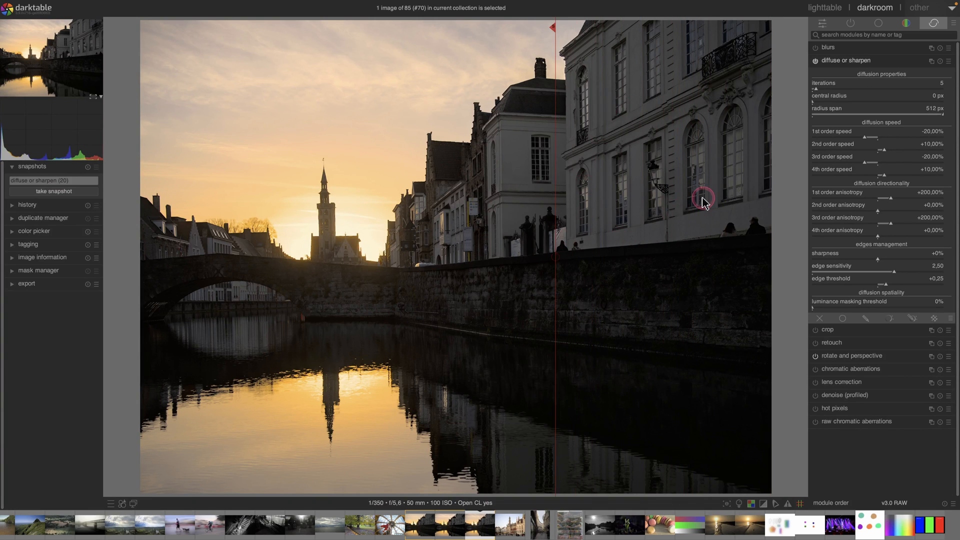
Compare the building facade further with the snapshot, hide it, and set the diffuse or sharpen iterations to 1
{"action": "left_click_drag", "start_coordinate": [660, 215], "coordinate": [584, 129]}
{"action": "left_click_drag", "start_coordinate": [625, 227], "coordinate": [661, 227]}
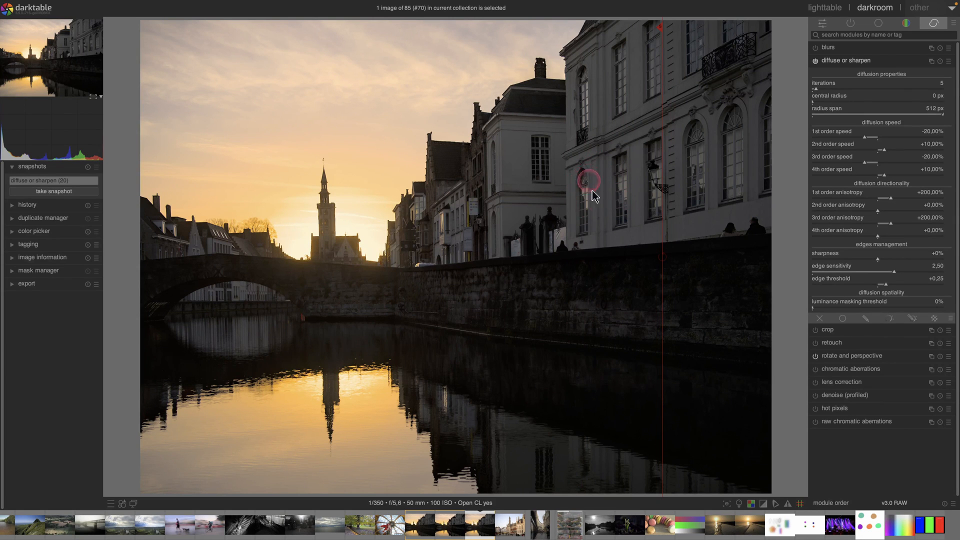
{"action": "left_click_drag", "start_coordinate": [644, 201], "coordinate": [504, 206]}
{"action": "left_click", "coordinate": [74, 181]}
{"action": "left_click", "coordinate": [74, 181]}
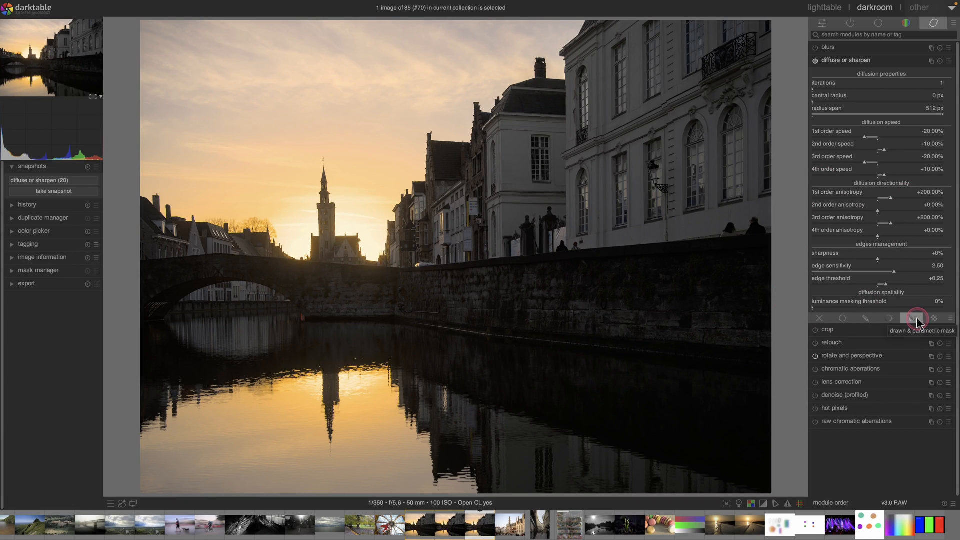
Add a parametric mask on the Cz channel to diffuse or sharpen, limiting its upper input range to 0.12 with the mask displayed
{"action": "left_click", "coordinate": [887, 319]}
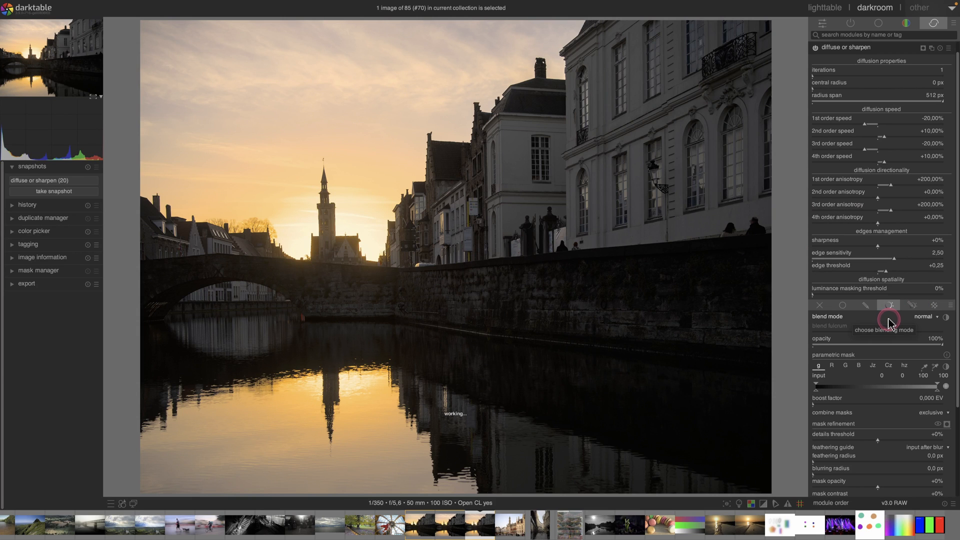
{"action": "left_click", "coordinate": [888, 365]}
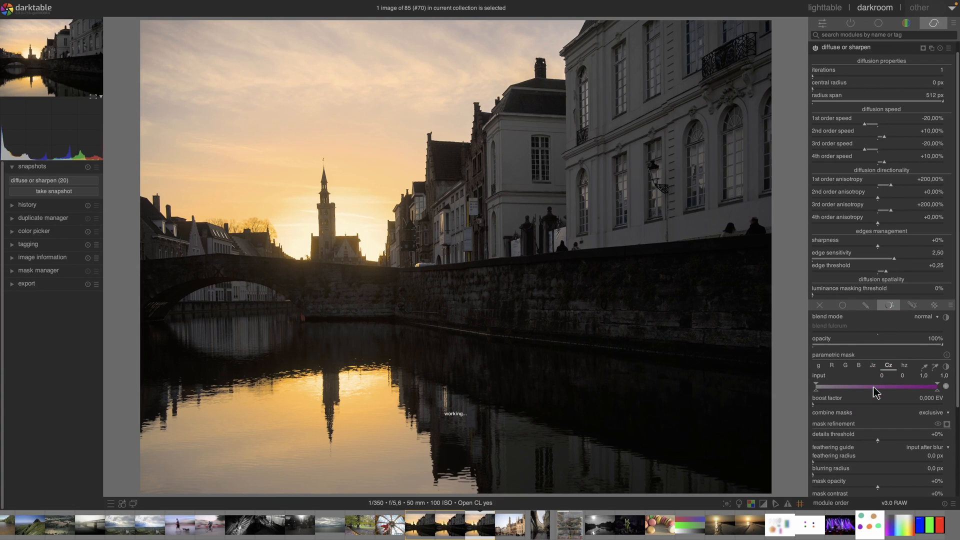
{"action": "key", "text": "c"}
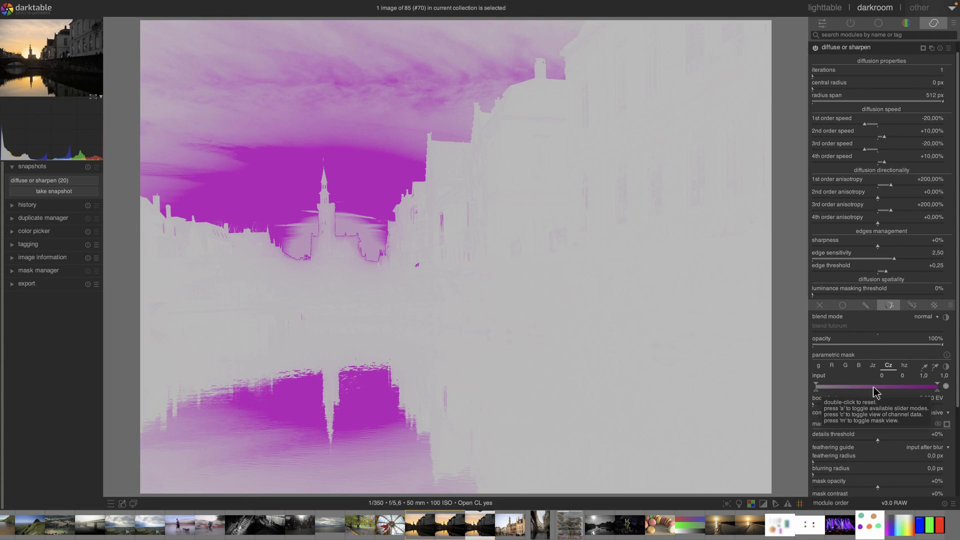
{"action": "key", "text": "c"}
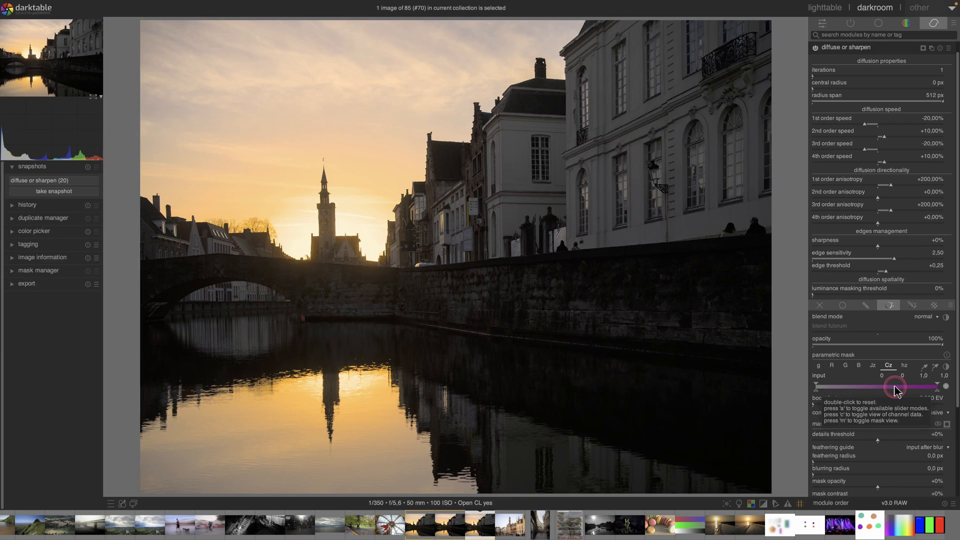
{"action": "left_click", "coordinate": [947, 425]}
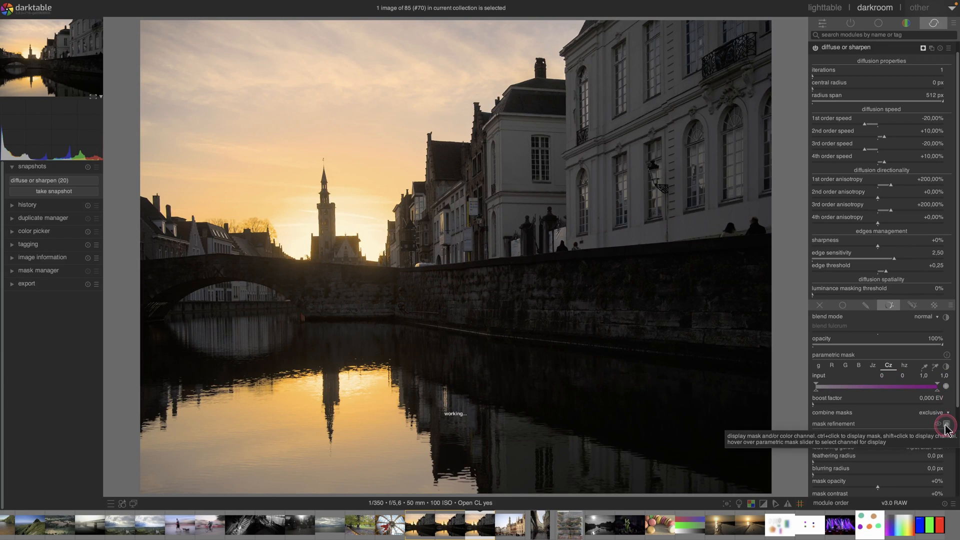
{"action": "left_click_drag", "start_coordinate": [936, 388], "coordinate": [849, 395]}
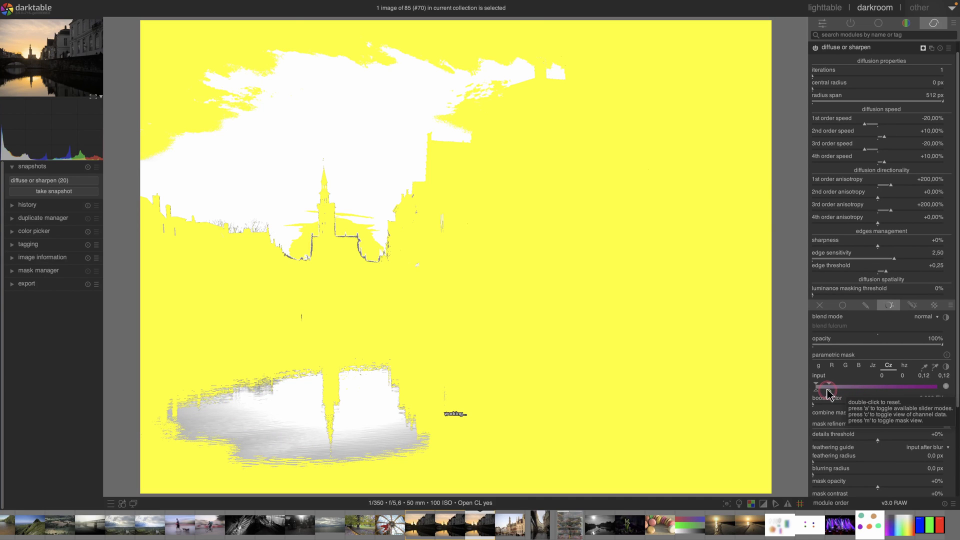
Adjust the Cz input's upper limits in the parametric mask to 0.05 and 0.14
{"action": "left_click_drag", "start_coordinate": [828, 393], "coordinate": [825, 393]}
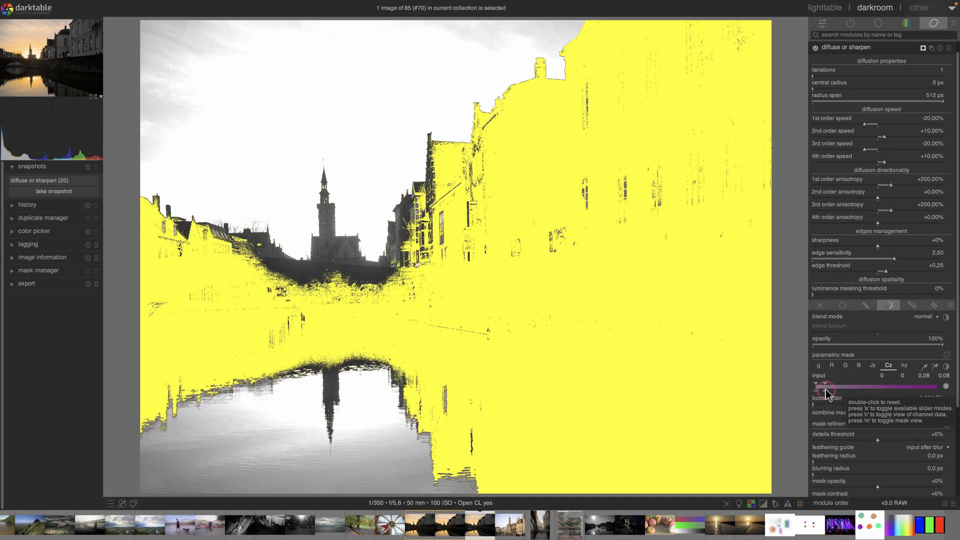
{"action": "left_click_drag", "start_coordinate": [822, 393], "coordinate": [828, 393]}
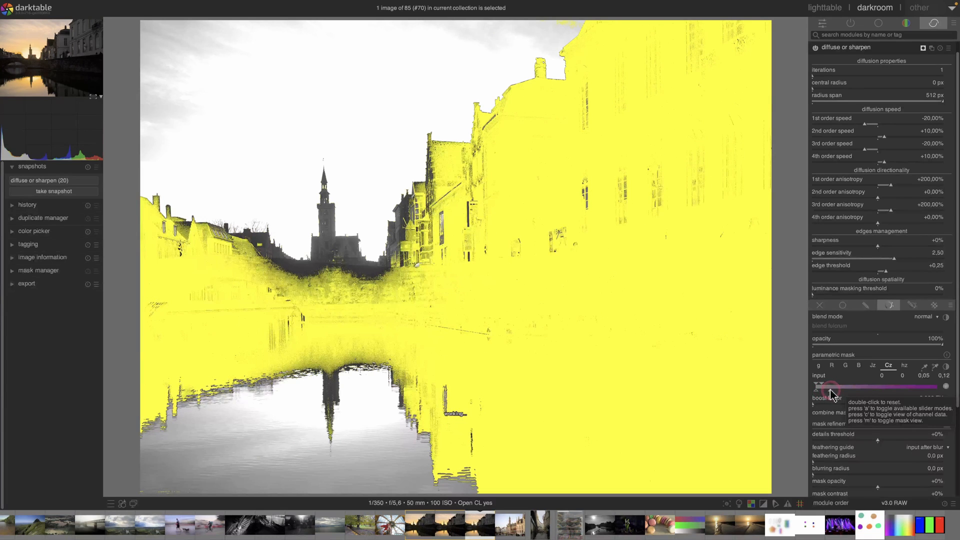
{"action": "left_click_drag", "start_coordinate": [833, 391], "coordinate": [832, 391]}
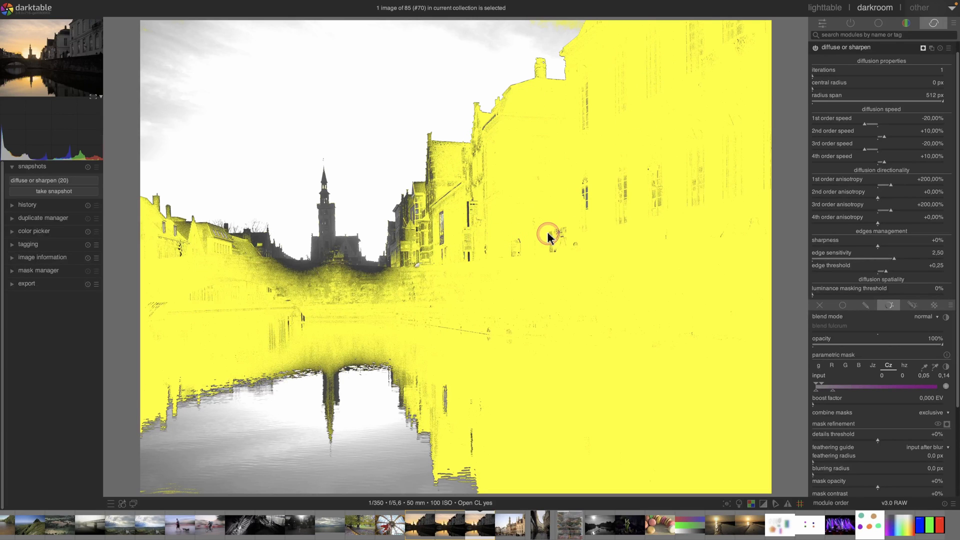
Refine the mask with a 35.8 px feathering radius and 8.2 px blurring radius, hide it, and inspect the canal wall up close
{"action": "scroll", "coordinate": [835, 421], "scroll_direction": "down", "scroll_amount": 2}
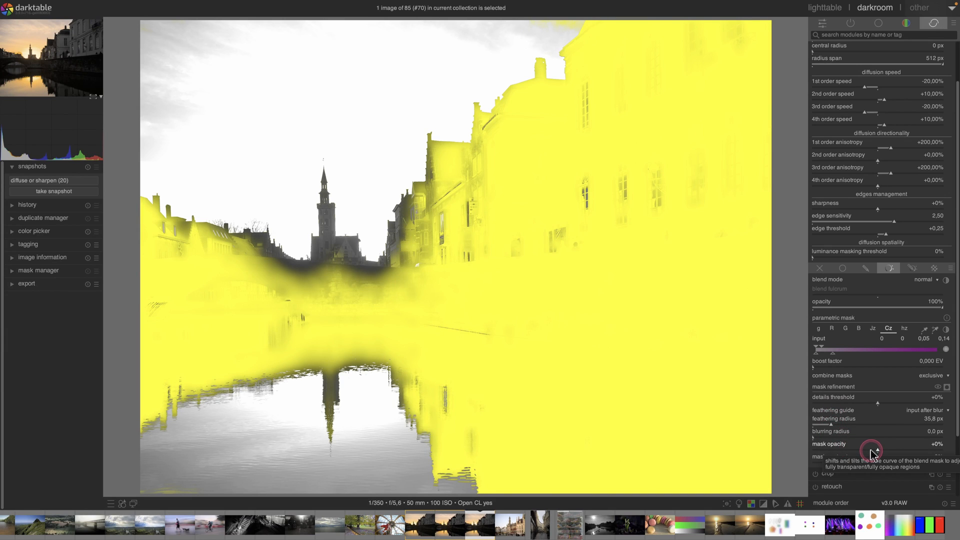
{"action": "left_click", "coordinate": [834, 441]}
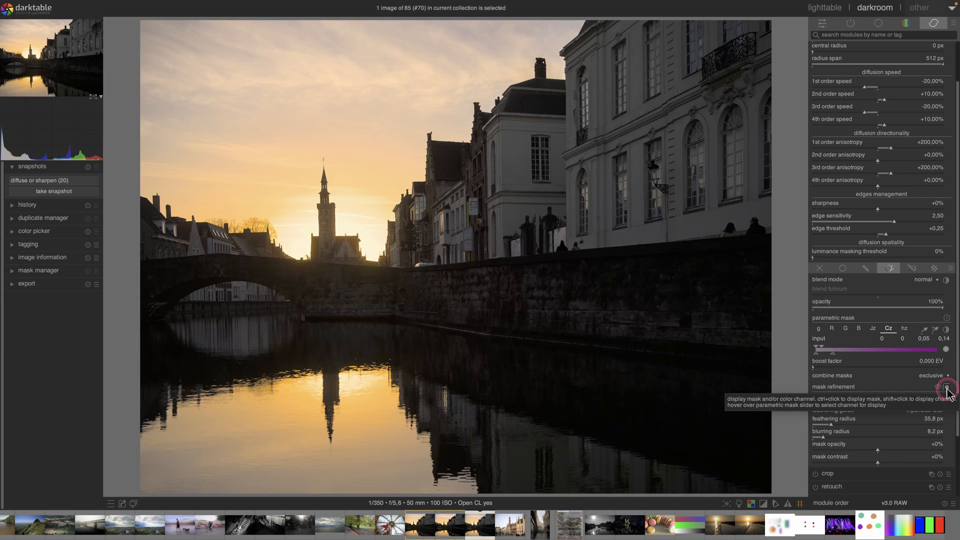
{"action": "scroll", "coordinate": [828, 102], "scroll_direction": "up", "scroll_amount": 2}
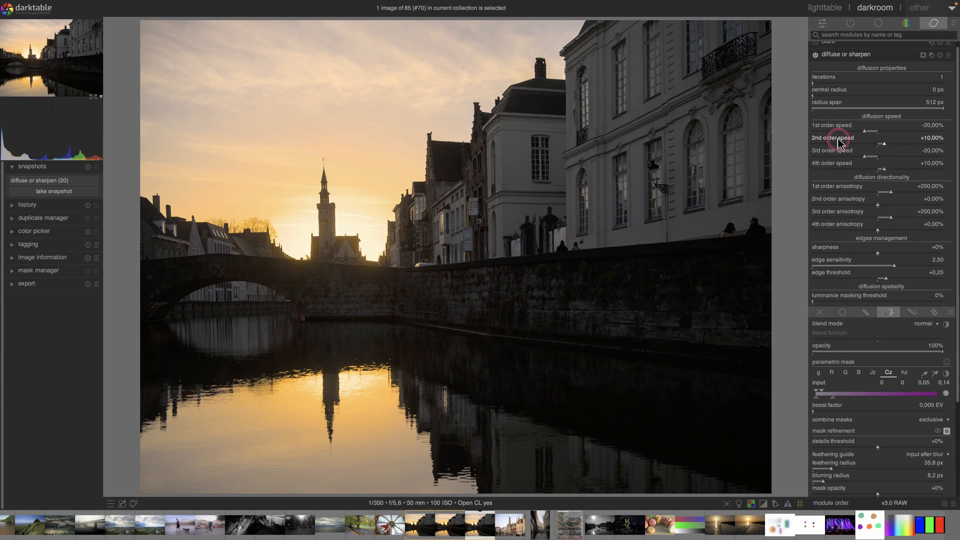
{"action": "scroll", "coordinate": [840, 143], "scroll_direction": "down", "scroll_amount": 2}
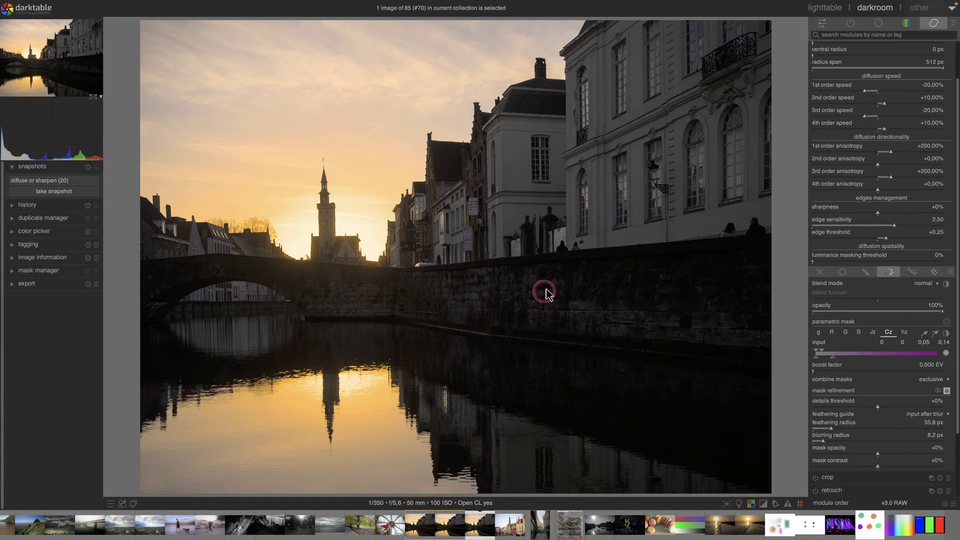
{"action": "scroll", "coordinate": [627, 316], "scroll_direction": "up", "scroll_amount": 4}
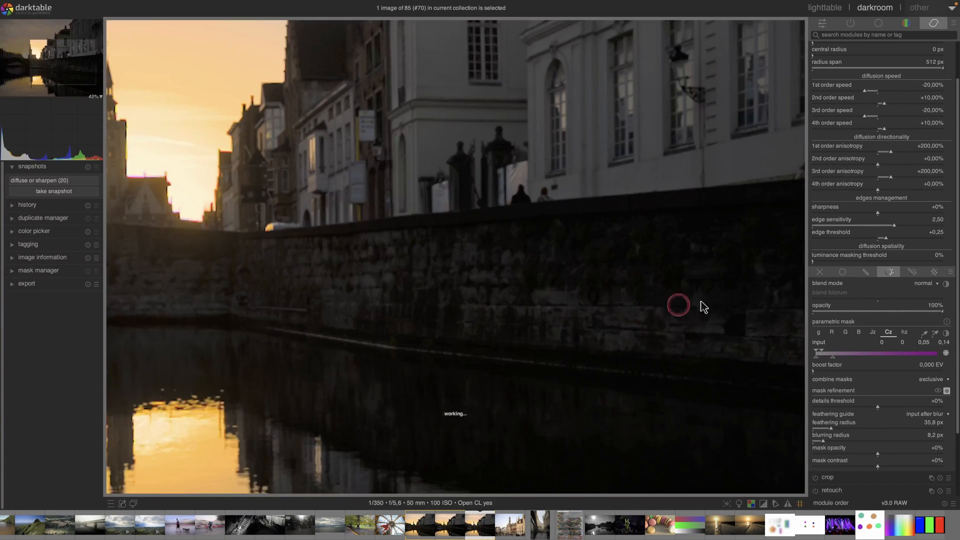
{"action": "scroll", "coordinate": [635, 313], "scroll_direction": "down", "scroll_amount": 4}
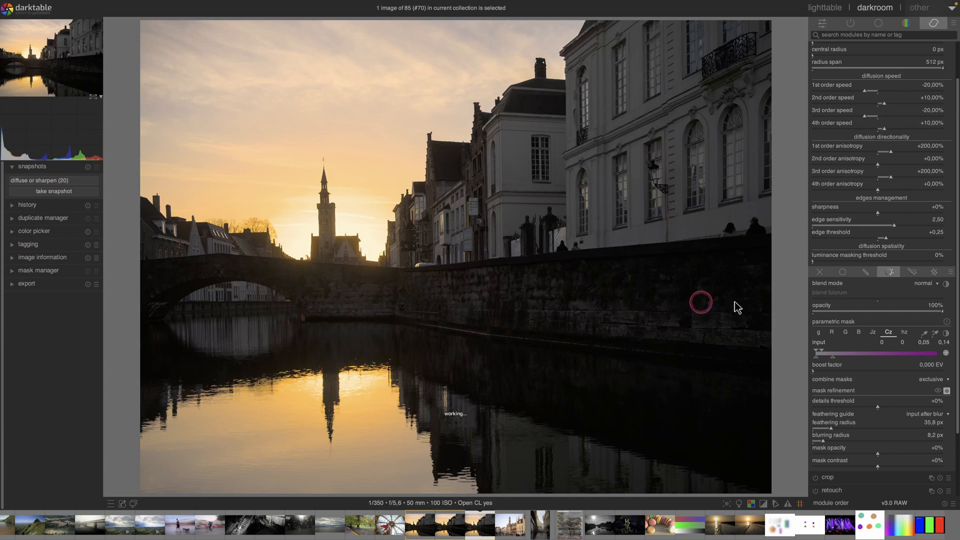
Restrict the parametric mask on the Jz channel with lower input limits of 0.10 and 0.23, checking the displayed mask before hiding it
{"action": "scroll", "coordinate": [914, 337], "scroll_direction": "down", "scroll_amount": 2}
{"action": "left_click", "coordinate": [872, 279]}
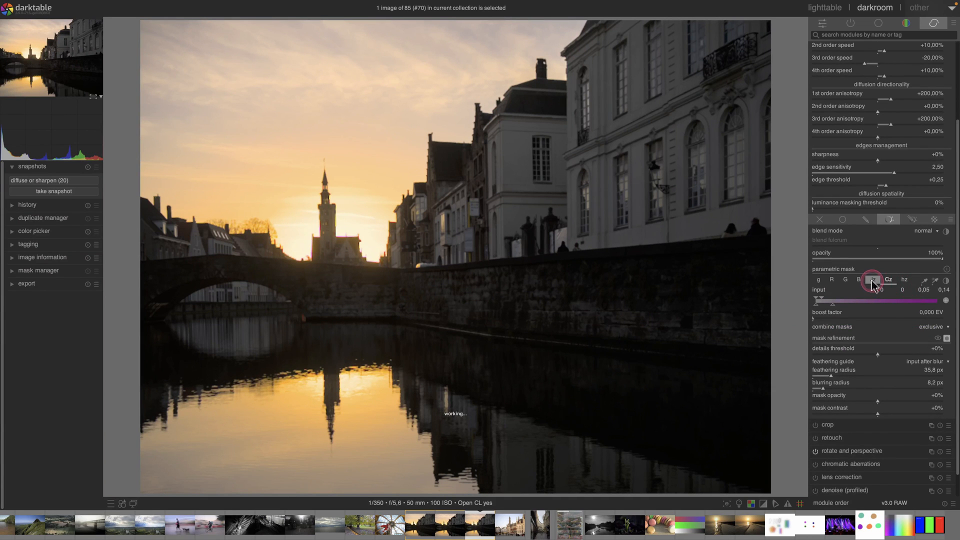
{"action": "left_click", "coordinate": [946, 339]}
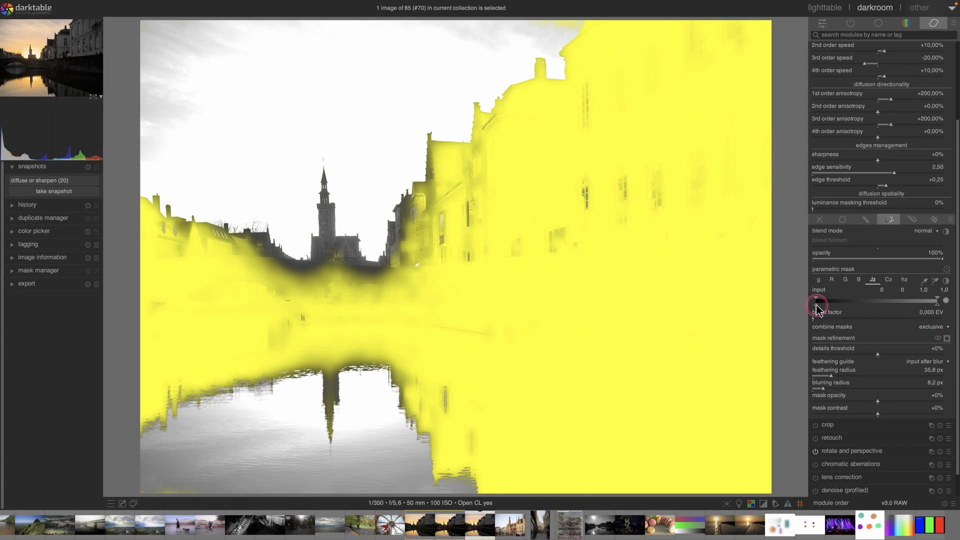
{"action": "mouse_move", "coordinate": [815, 305]}
{"action": "left_mouse_down"}
{"action": "mouse_move", "coordinate": [844, 306]}
{"action": "mouse_move", "coordinate": [827, 307]}
{"action": "left_mouse_up"}
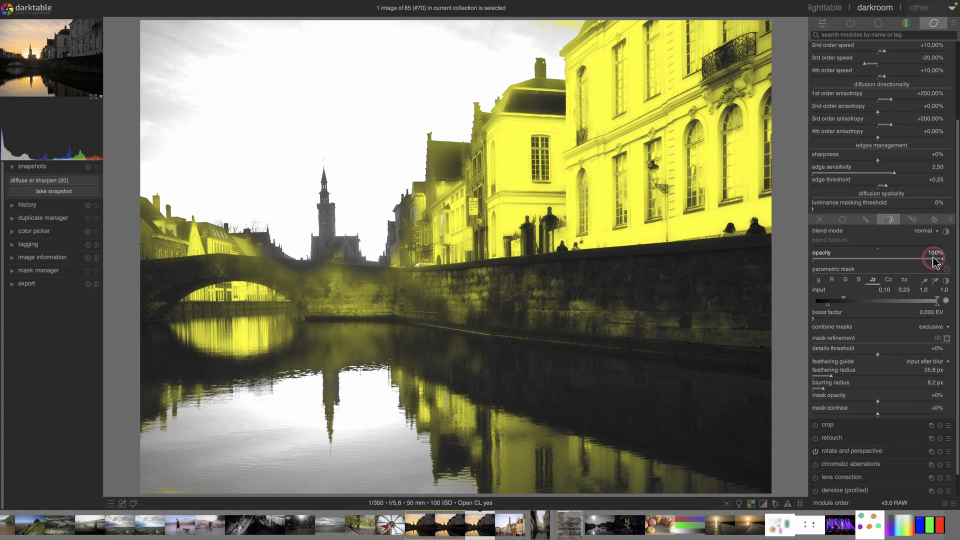
{"action": "left_click", "coordinate": [946, 338]}
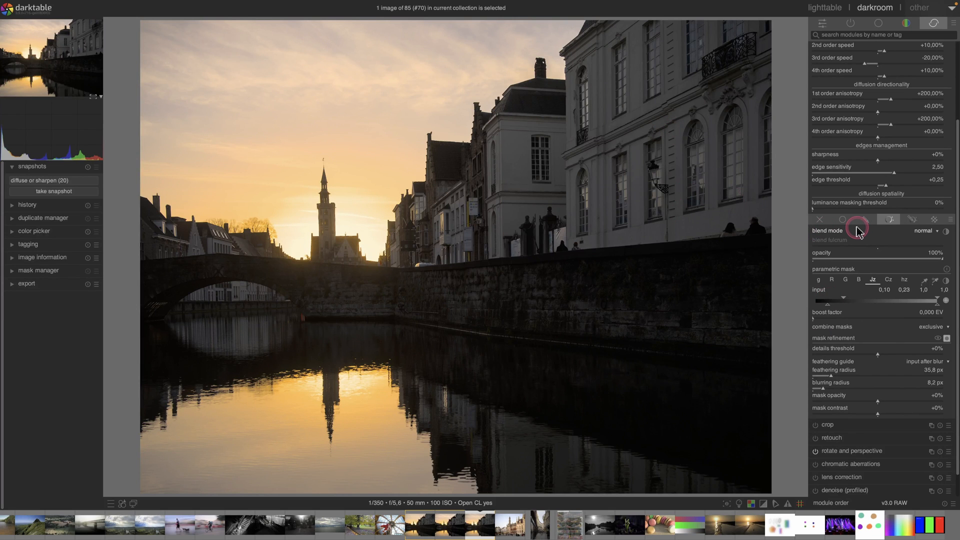
Set the masked diffuse or sharpen iterations to 5
{"action": "scroll", "coordinate": [855, 182], "scroll_direction": "up", "scroll_amount": 4}
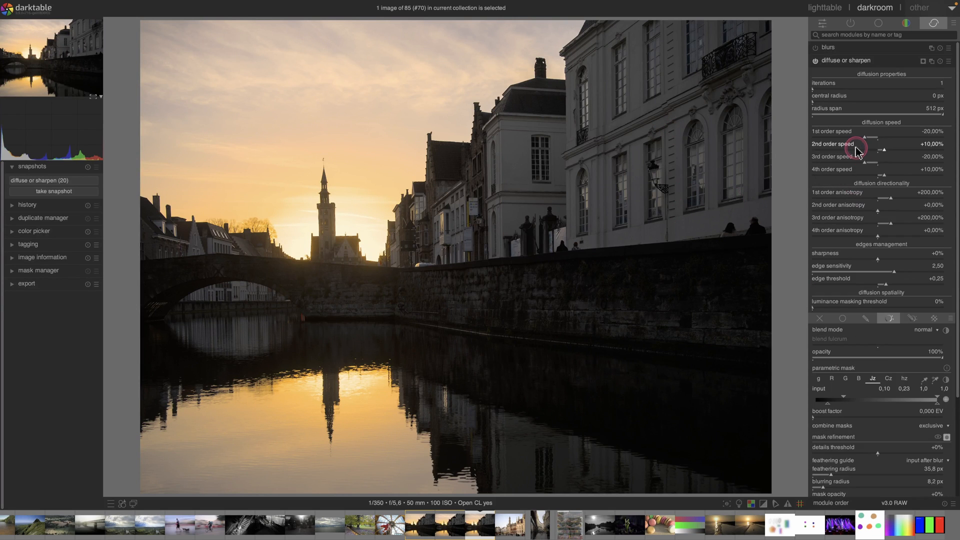
{"action": "right_click", "coordinate": [813, 94]}
{"action": "type", "text": "128"}
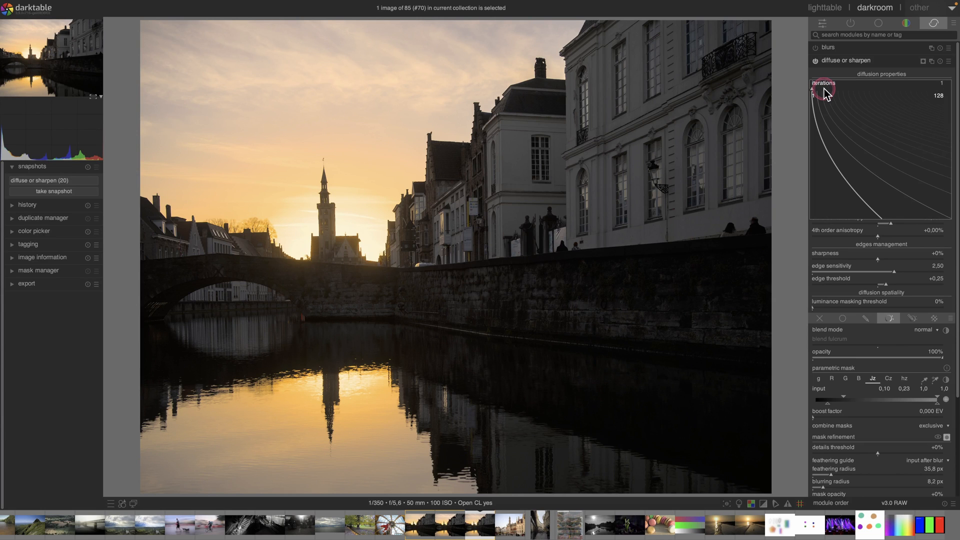
{"action": "left_click", "coordinate": [824, 92]}
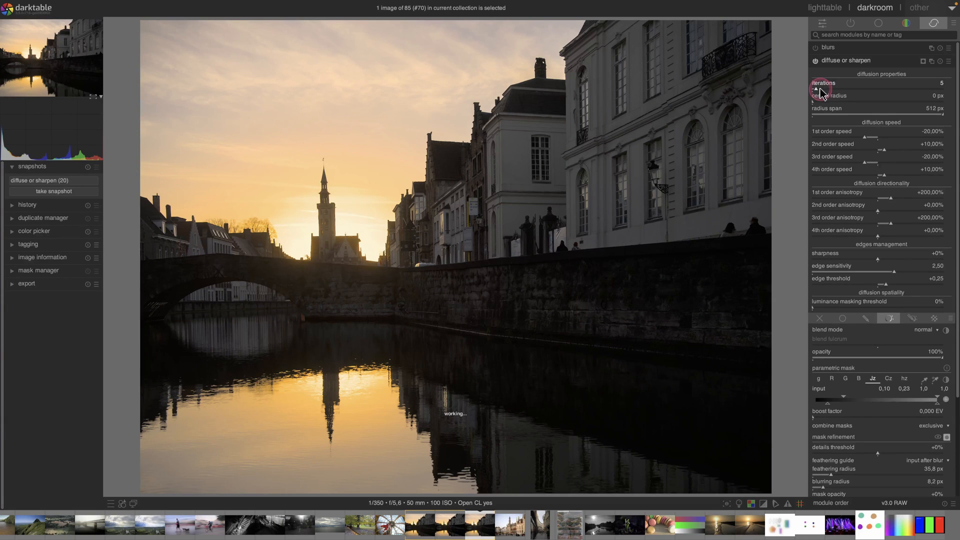
Replace the old snapshot with one taken while diffuse or sharpen is switched off, and switch the module back on
{"action": "left_click", "coordinate": [87, 167]}
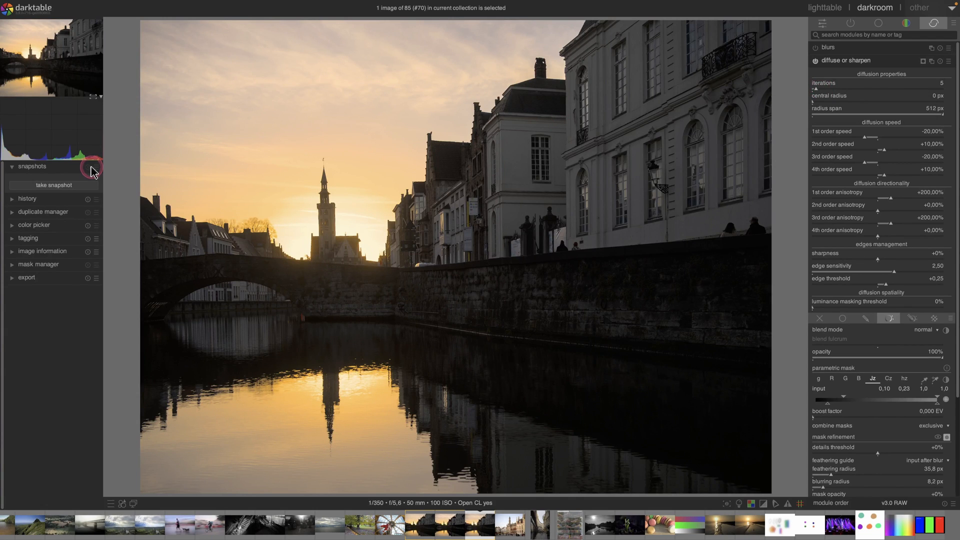
{"action": "left_click", "coordinate": [816, 61]}
{"action": "left_click", "coordinate": [67, 186]}
{"action": "left_click", "coordinate": [889, 57]}
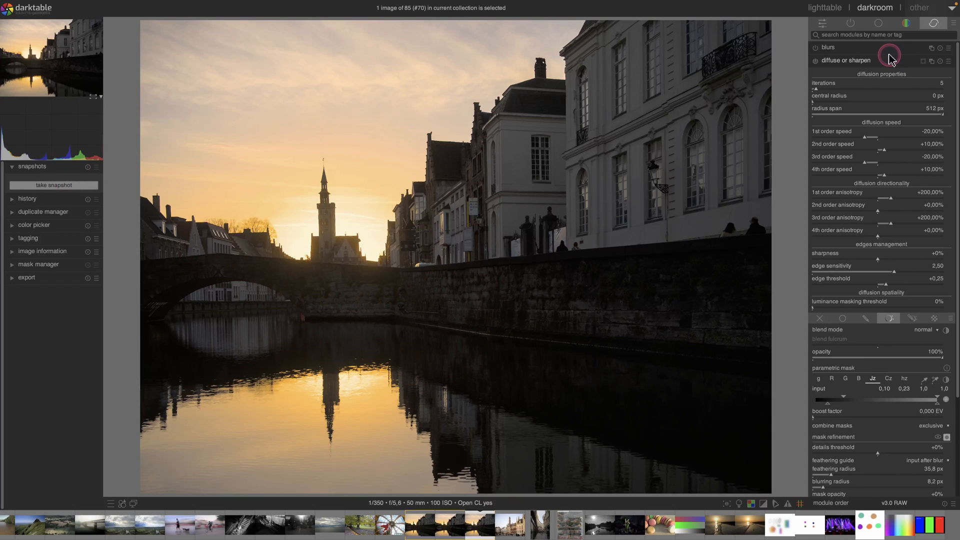
{"action": "left_click", "coordinate": [814, 62]}
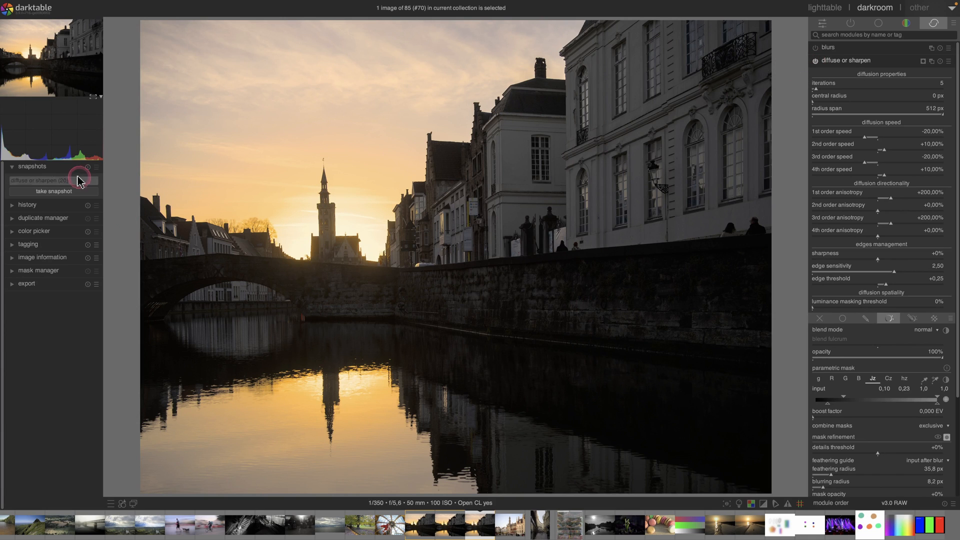
Compare the masked dehazing with the new snapshot across the photo's centre and hide the snapshot
{"action": "left_click", "coordinate": [55, 180]}
{"action": "left_click_drag", "start_coordinate": [533, 255], "coordinate": [391, 250]}
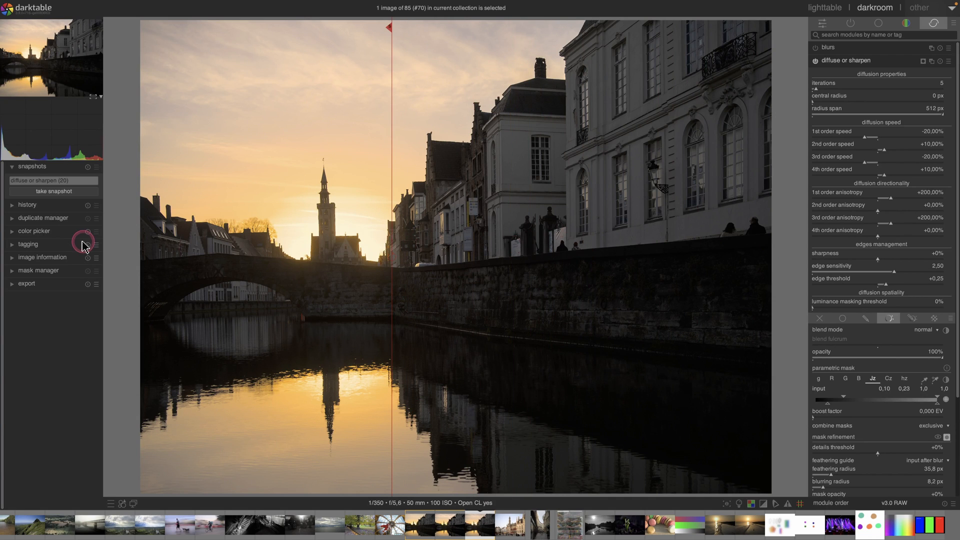
{"action": "left_click", "coordinate": [45, 181]}
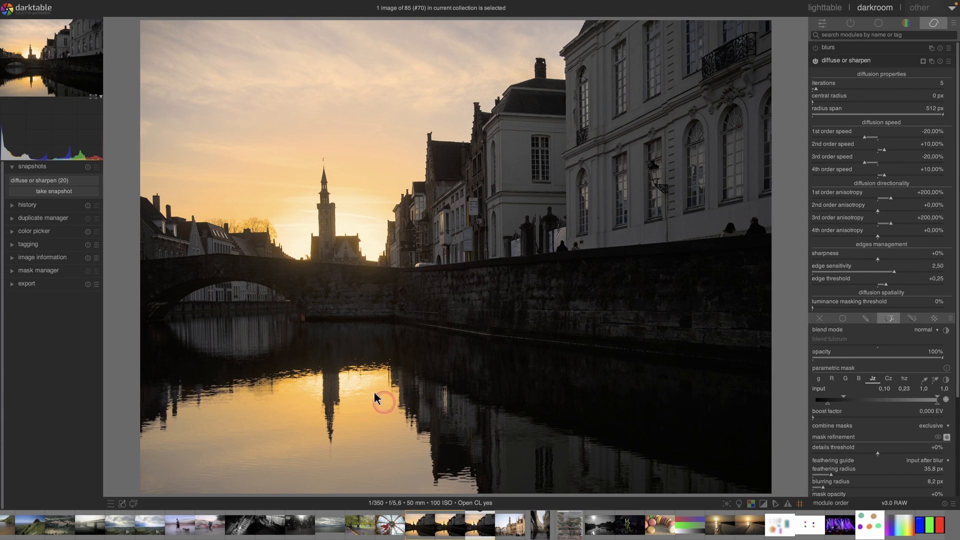
Add a new diffuse or sharpen instance named "clouds" and apply the dehaze preset to it
{"action": "left_click", "coordinate": [849, 62]}
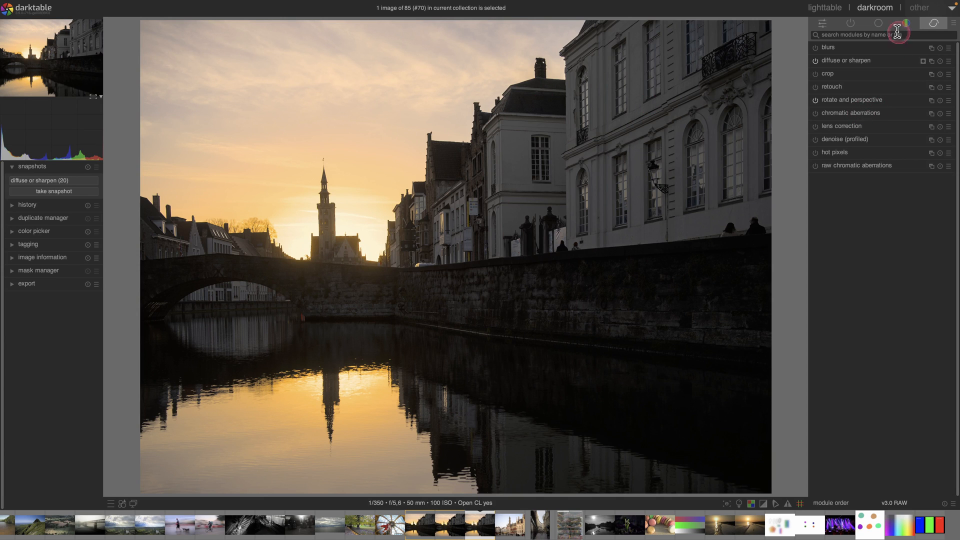
{"action": "left_click", "coordinate": [931, 61]}
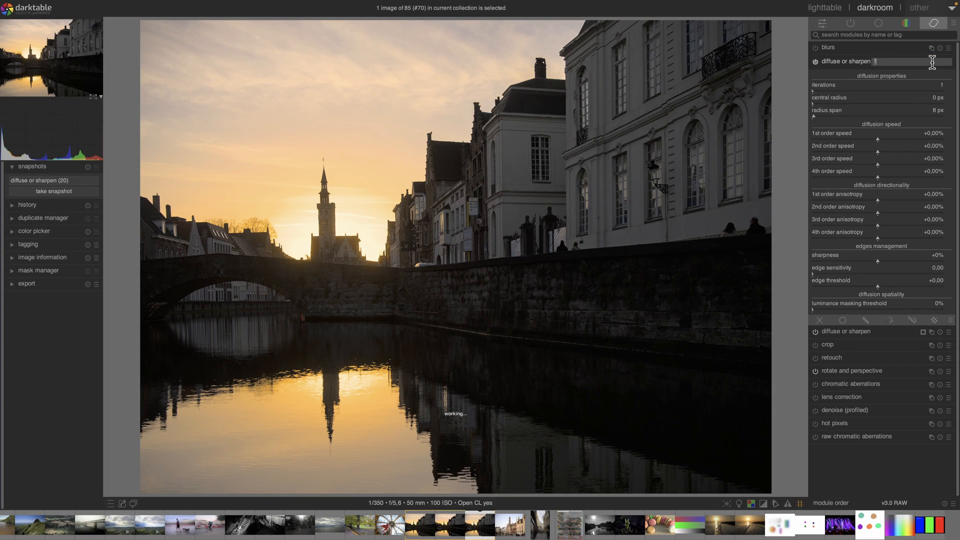
{"action": "key", "text": "Return"}
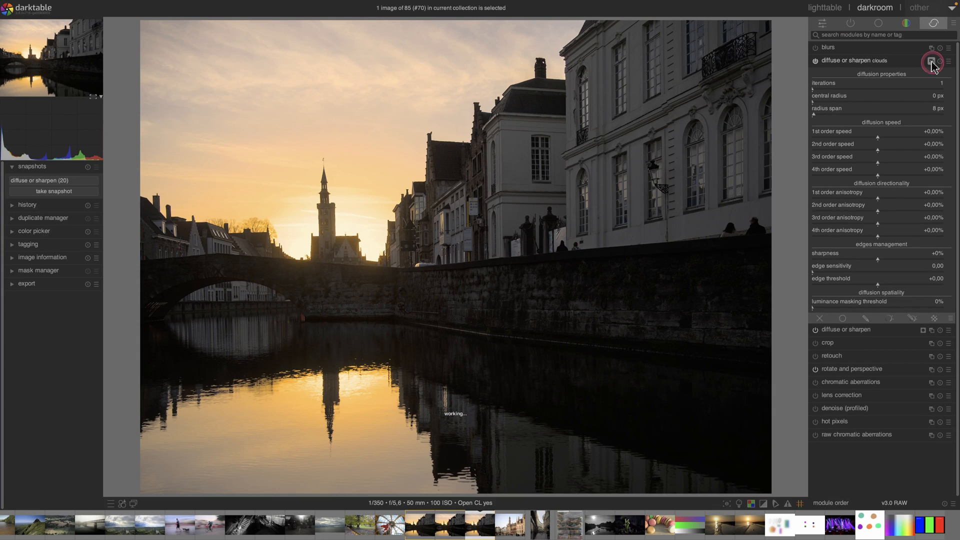
{"action": "left_click", "coordinate": [949, 61]}
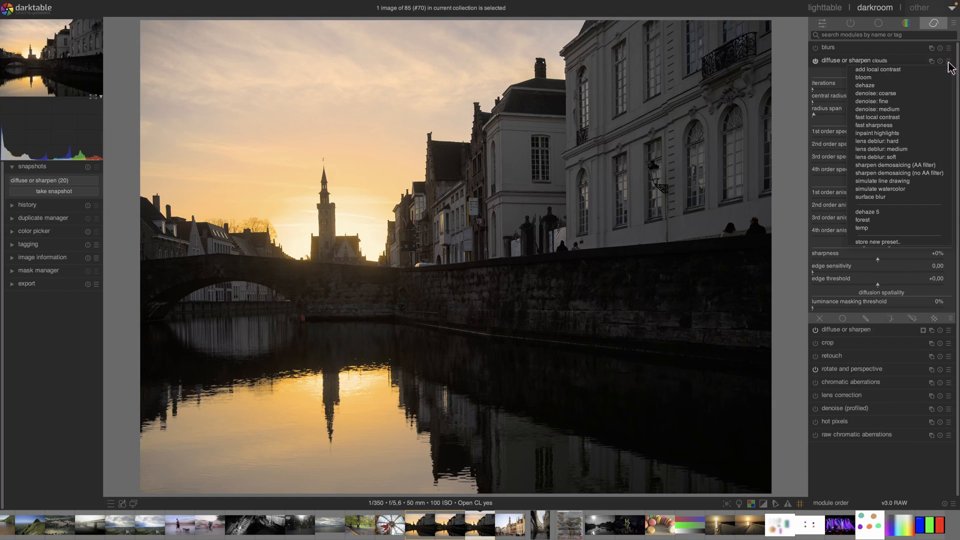
{"action": "left_click", "coordinate": [915, 80]}
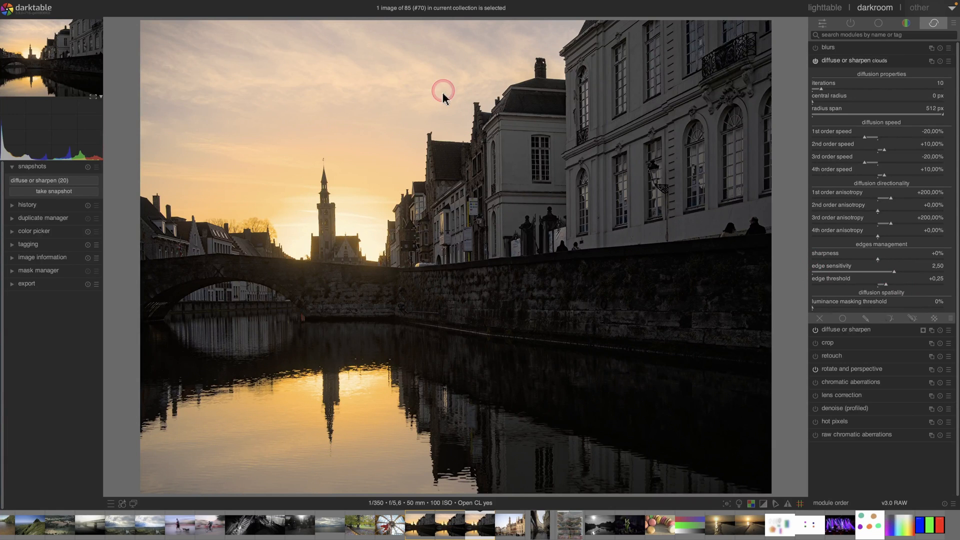
Set the clouds instance's edge sensitivity to 0.20 and toggle the instance off and on to compare the sky
{"action": "left_click", "coordinate": [832, 274]}
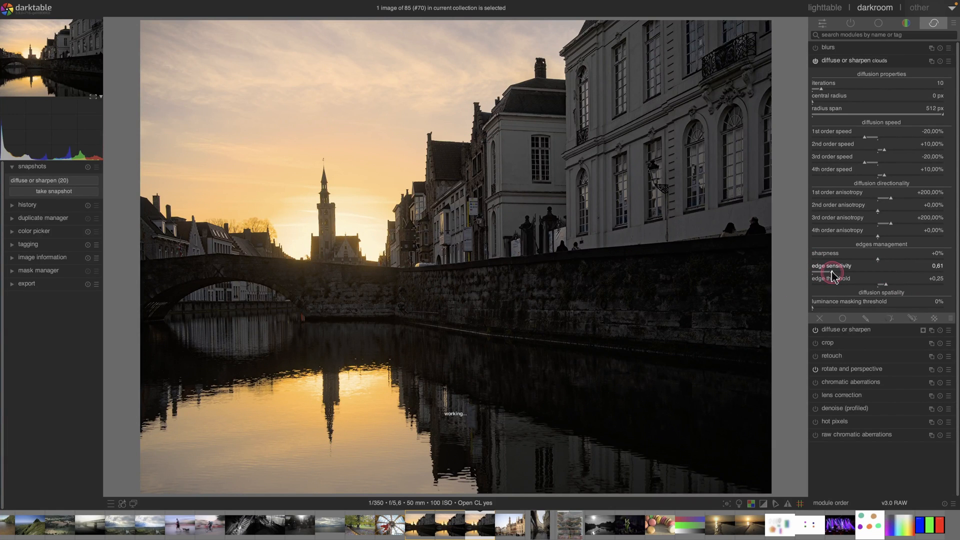
{"action": "left_click", "coordinate": [818, 276]}
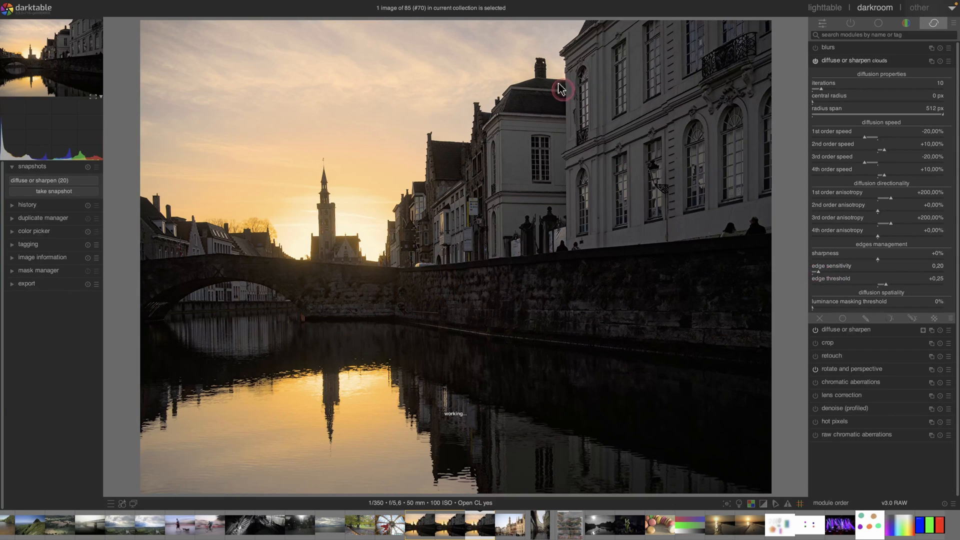
{"action": "left_click", "coordinate": [814, 61]}
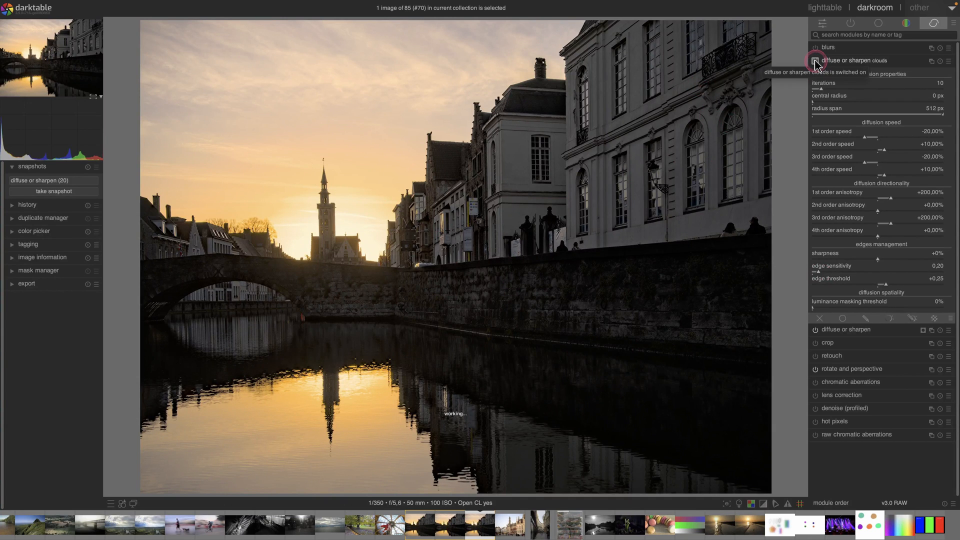
{"action": "left_click", "coordinate": [815, 62]}
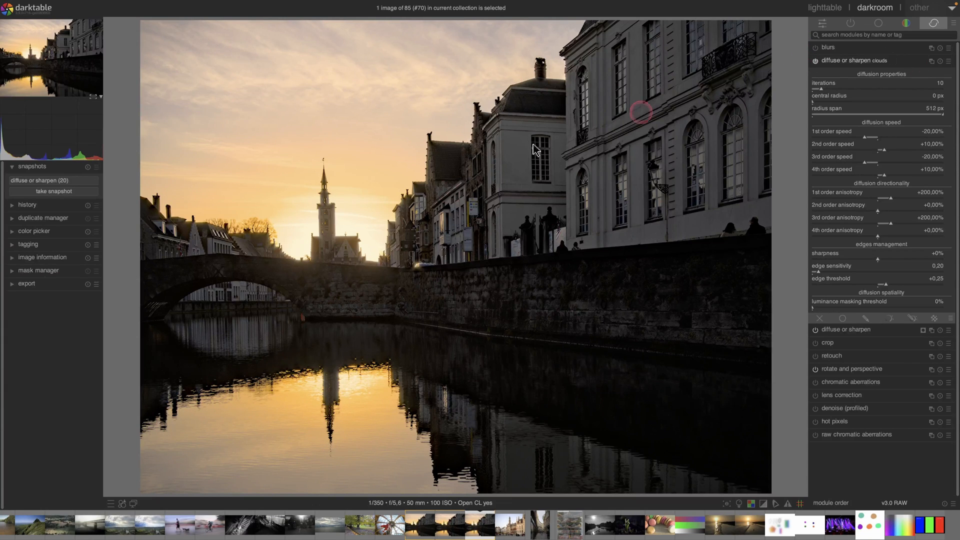
Replace the snapshot with one taken while the clouds instance is switched off, and switch the instance back on
{"action": "left_click", "coordinate": [87, 167]}
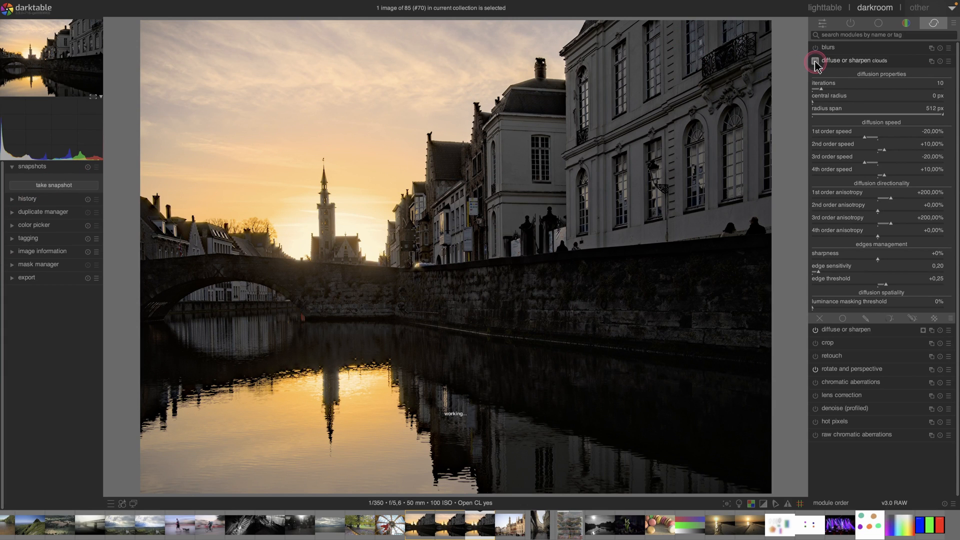
{"action": "left_click", "coordinate": [55, 187]}
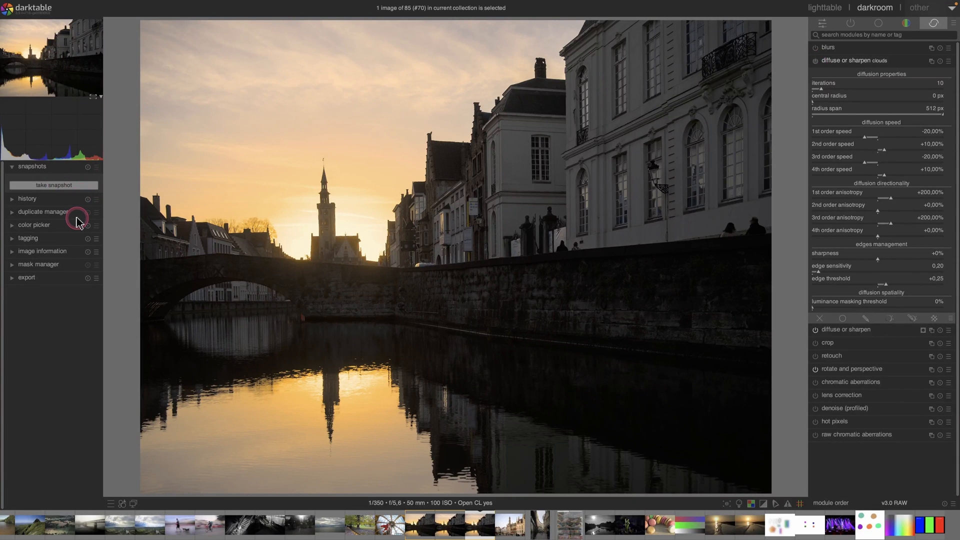
{"action": "left_click", "coordinate": [815, 61]}
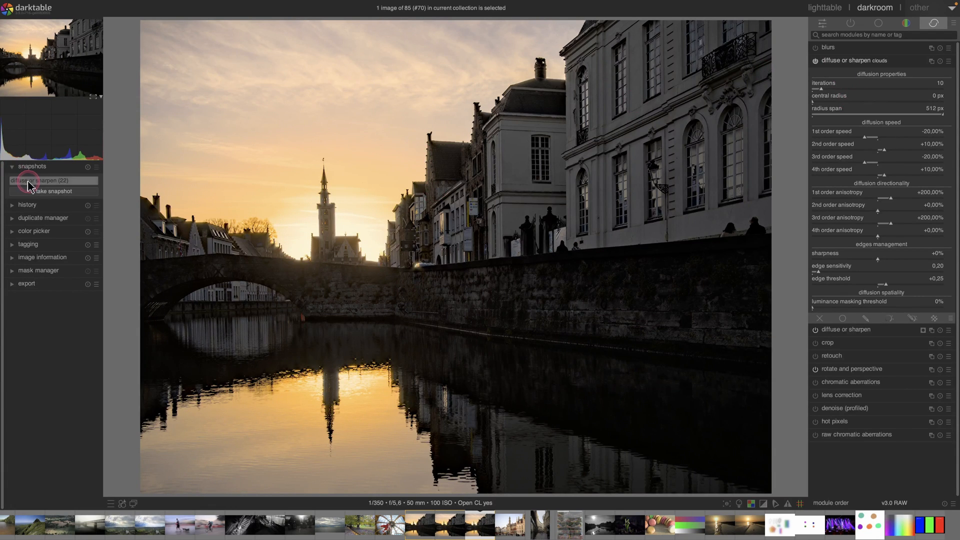
Compare the clouds in the sky with the new snapshot and hide the snapshot
{"action": "left_click", "coordinate": [47, 180]}
{"action": "mouse_move", "coordinate": [252, 162]}
{"action": "left_mouse_down"}
{"action": "mouse_move", "coordinate": [216, 166]}
{"action": "mouse_move", "coordinate": [507, 151]}
{"action": "mouse_move", "coordinate": [188, 158]}
{"action": "mouse_move", "coordinate": [495, 145]}
{"action": "mouse_move", "coordinate": [413, 141]}
{"action": "mouse_move", "coordinate": [429, 134]}
{"action": "mouse_move", "coordinate": [178, 134]}
{"action": "mouse_move", "coordinate": [357, 128]}
{"action": "mouse_move", "coordinate": [193, 129]}
{"action": "left_mouse_up"}
{"action": "left_click", "coordinate": [47, 180]}
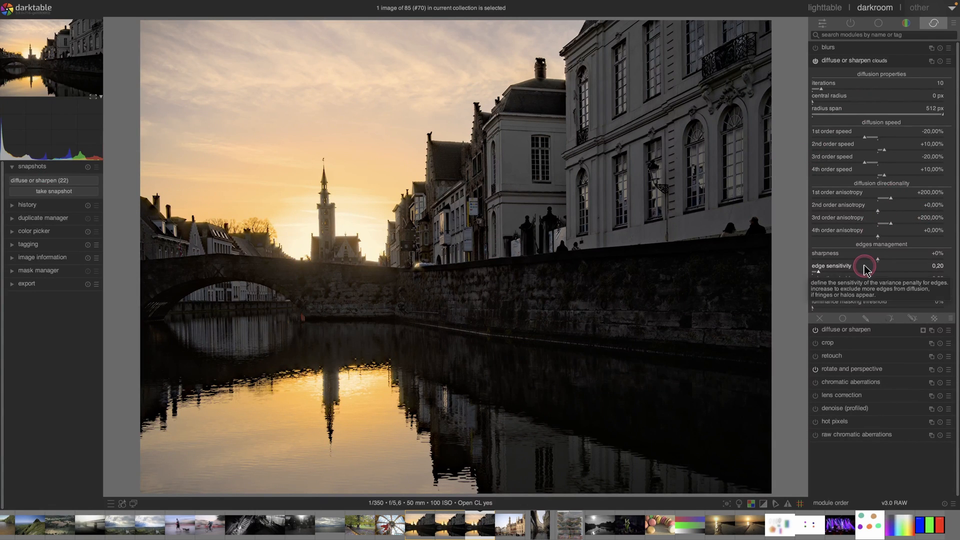
Try a drawn and parametric mask on the clouds instance, then switch its masking mode to raster mask
{"action": "left_click", "coordinate": [911, 317]}
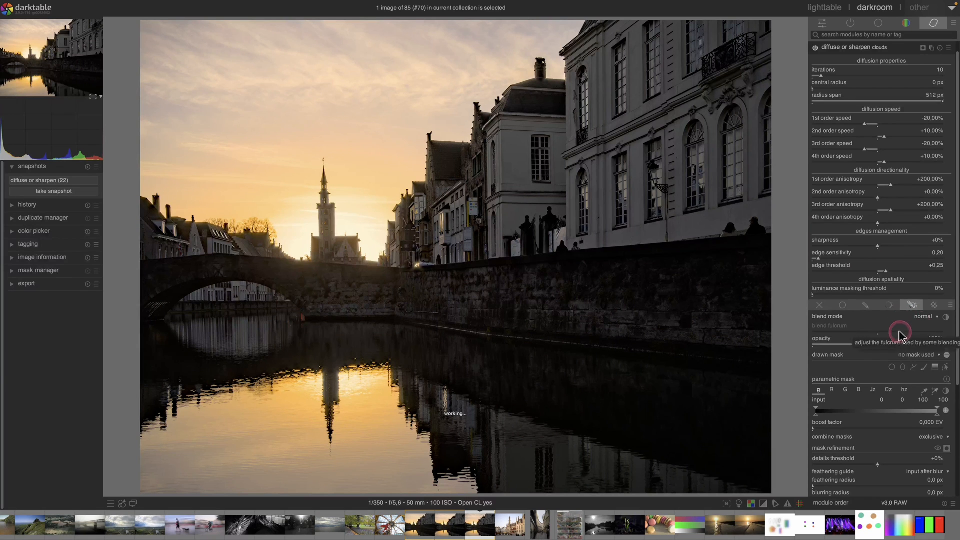
{"action": "left_click", "coordinate": [934, 306]}
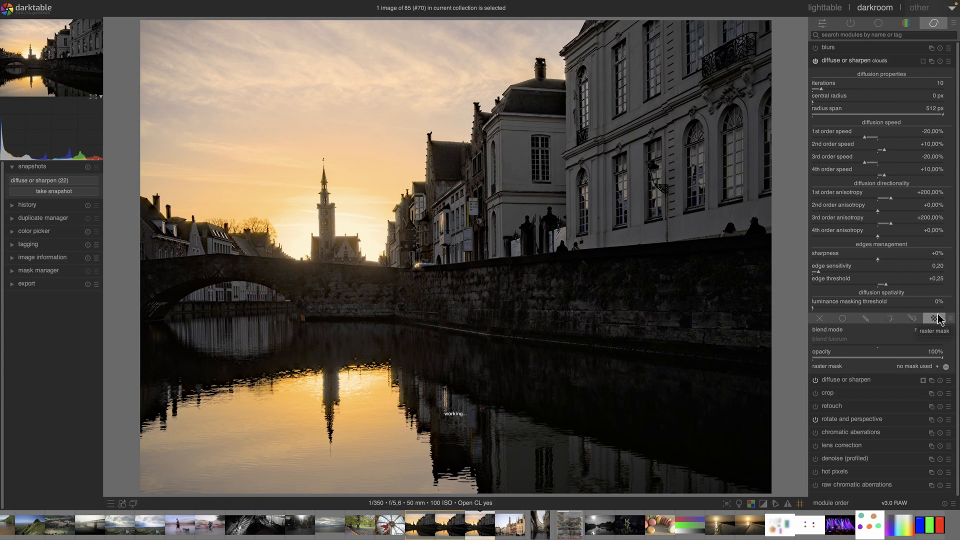
{"action": "left_click", "coordinate": [837, 61]}
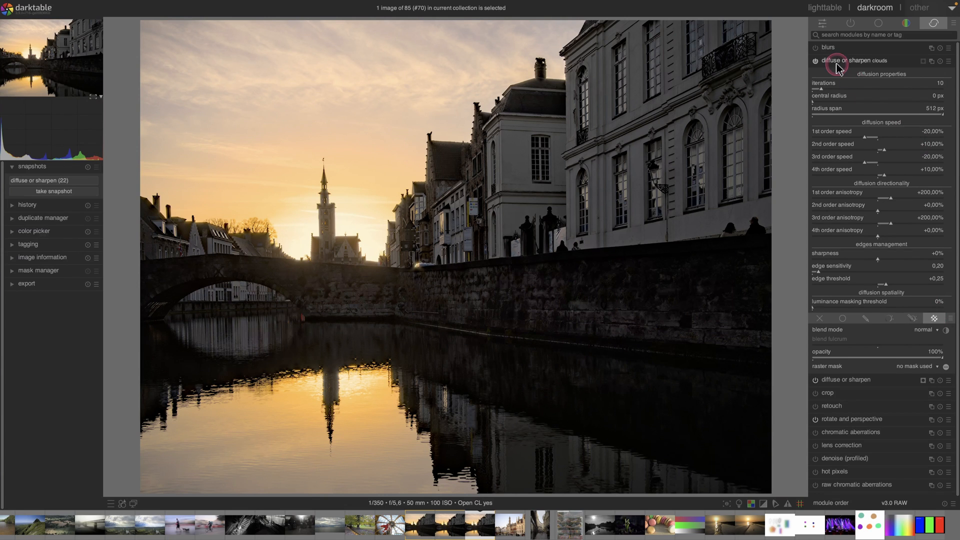
List the active modules and preview the masks of the tone equalizer and the unnamed diffuse or sharpen instance
{"action": "left_click", "coordinate": [853, 25]}
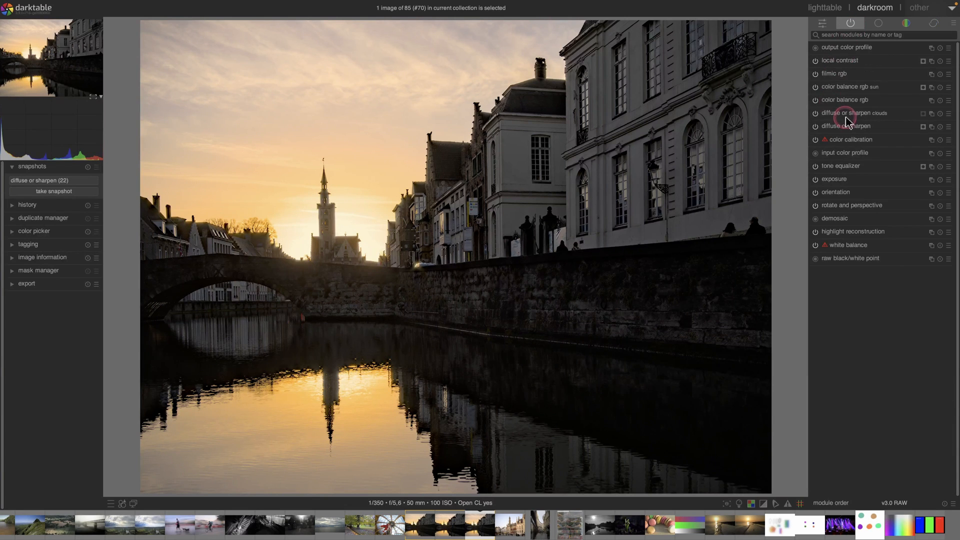
{"action": "left_click", "coordinate": [923, 167]}
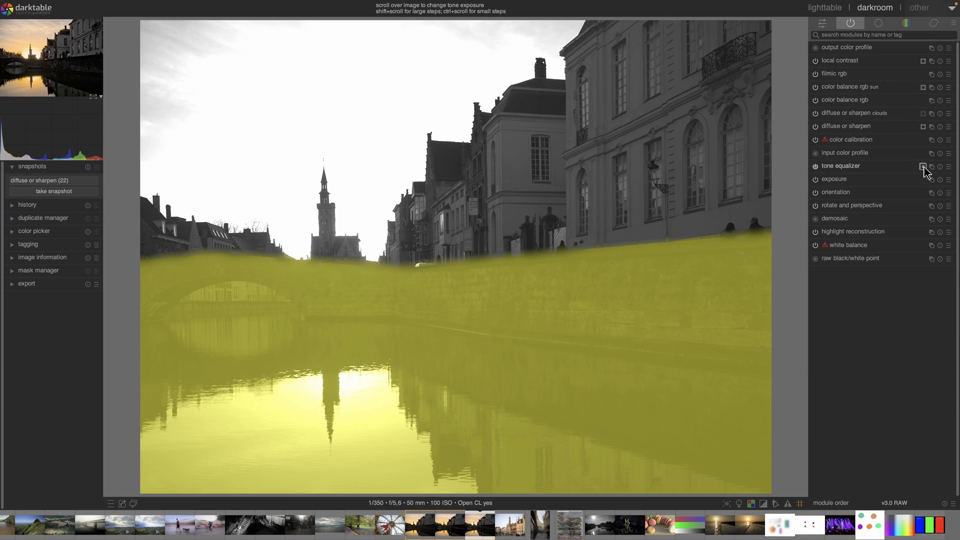
{"action": "left_click", "coordinate": [923, 126]}
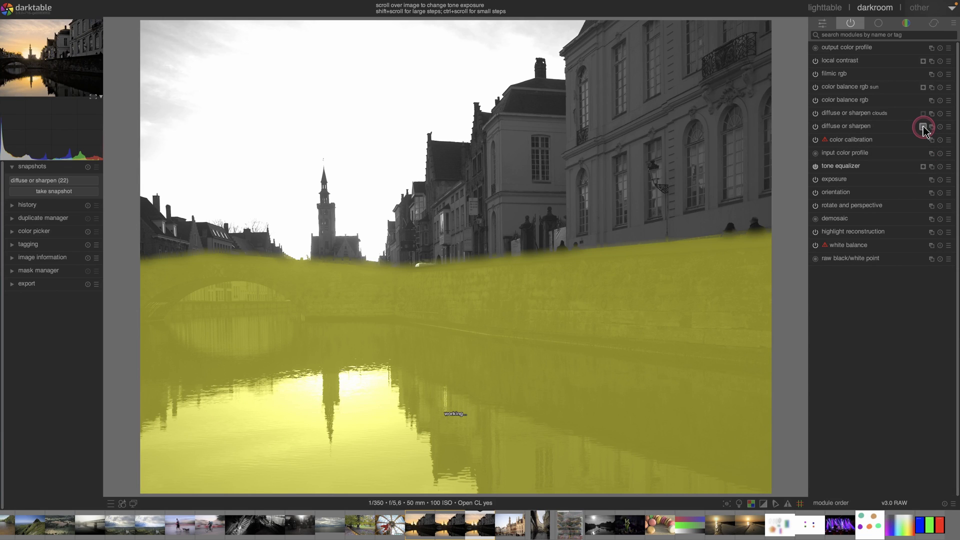
{"action": "left_click", "coordinate": [922, 127]}
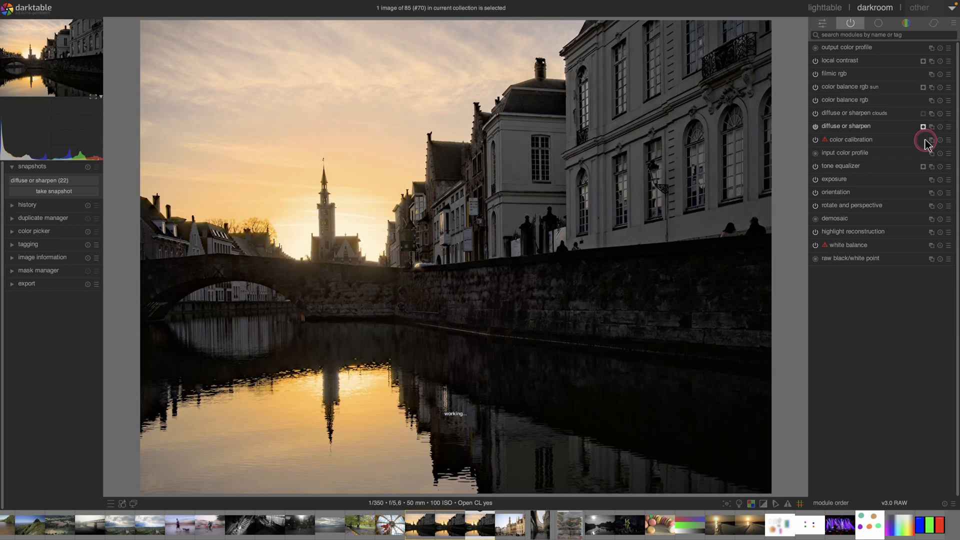
{"action": "left_click", "coordinate": [923, 128]}
{"action": "left_click", "coordinate": [922, 128]}
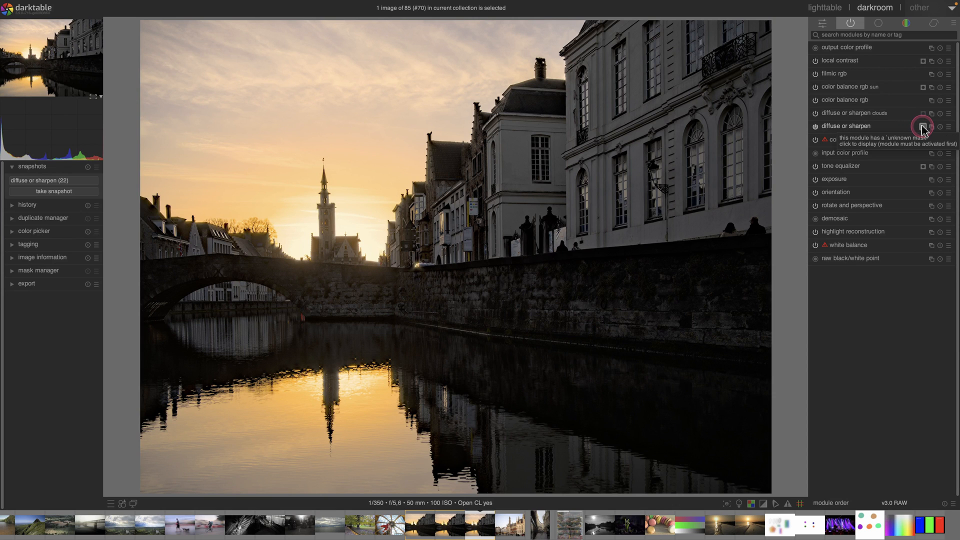
{"action": "left_click", "coordinate": [920, 128]}
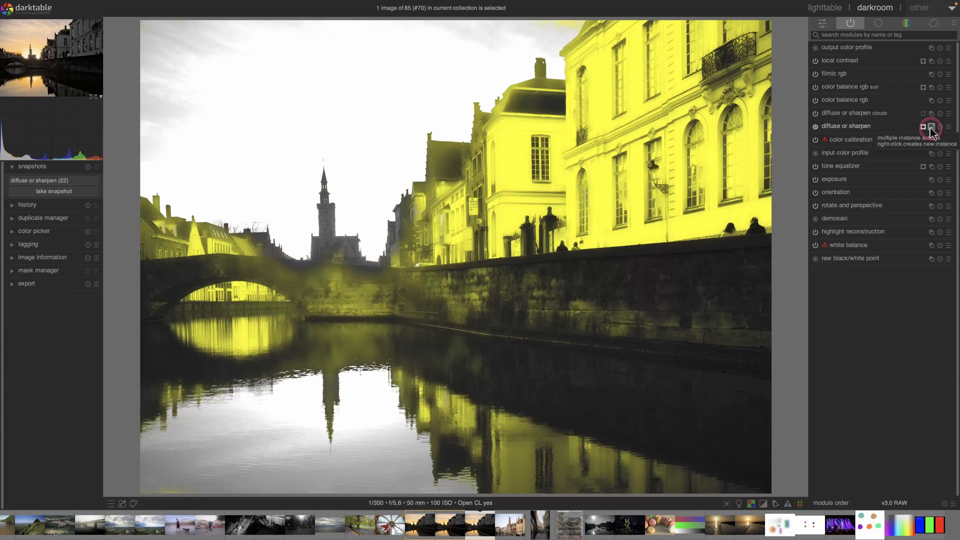
{"action": "left_click", "coordinate": [923, 128]}
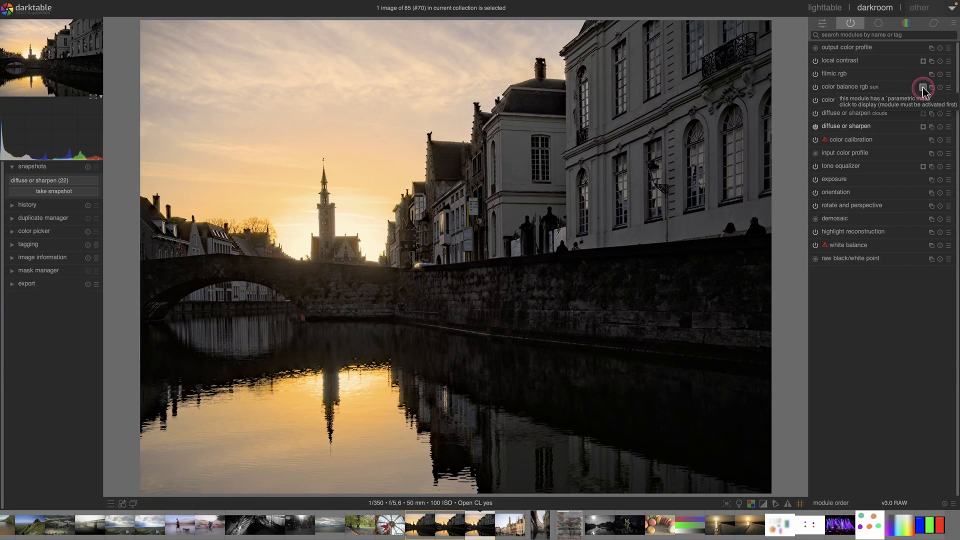
Preview the masks of the color balance rgb sun instance and the local contrast module, then hide the mask display
{"action": "left_click", "coordinate": [922, 88]}
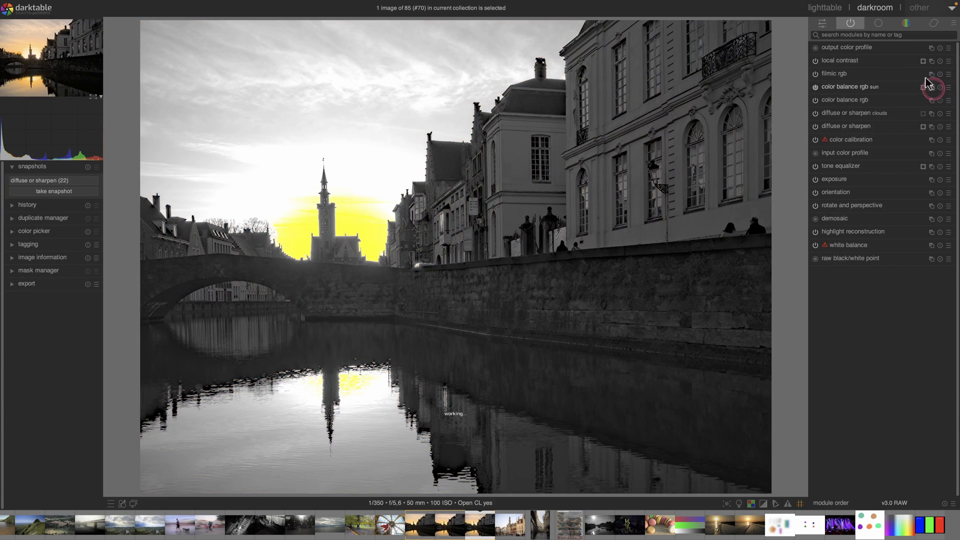
{"action": "left_click", "coordinate": [923, 61]}
{"action": "left_click", "coordinate": [923, 61]}
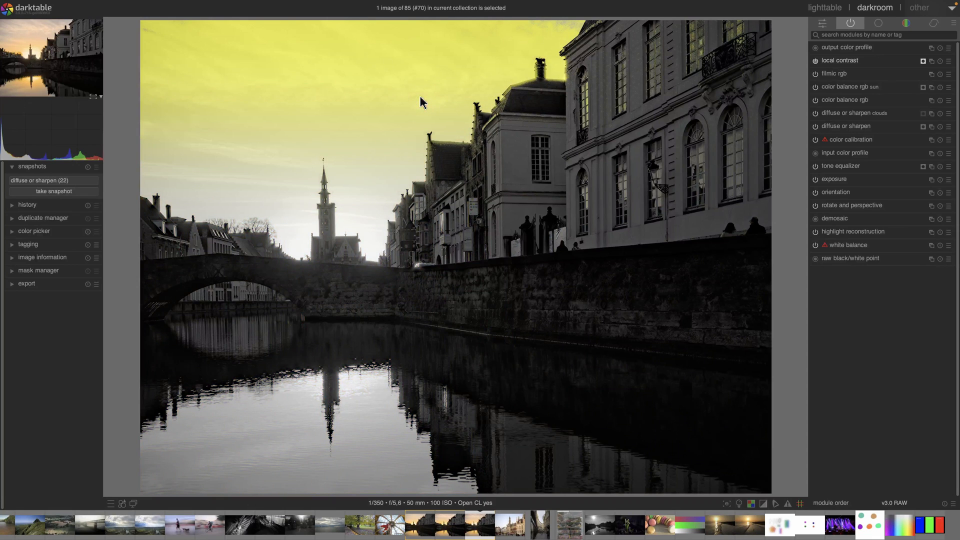
{"action": "left_click", "coordinate": [923, 62]}
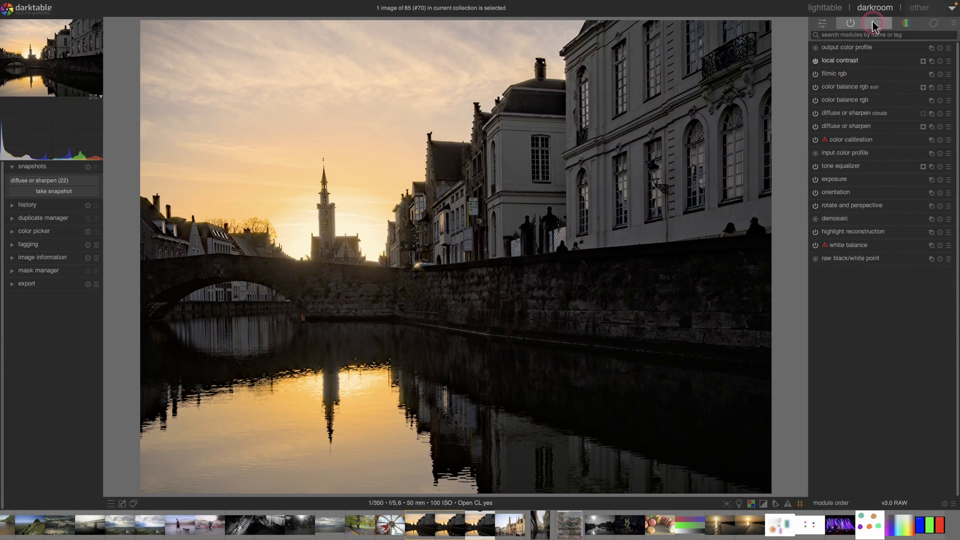
Open the clouds instance, try its parametric and raster mask modes, and review the raster mask sources, leaving no mask used
{"action": "left_click", "coordinate": [845, 114]}
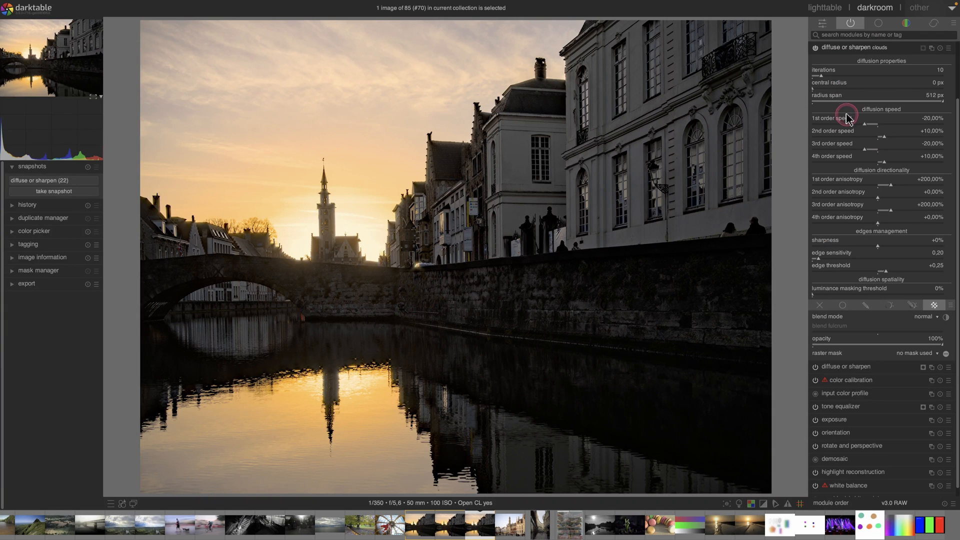
{"action": "left_click", "coordinate": [889, 309]}
{"action": "scroll", "coordinate": [881, 358], "scroll_direction": "down", "scroll_amount": 3}
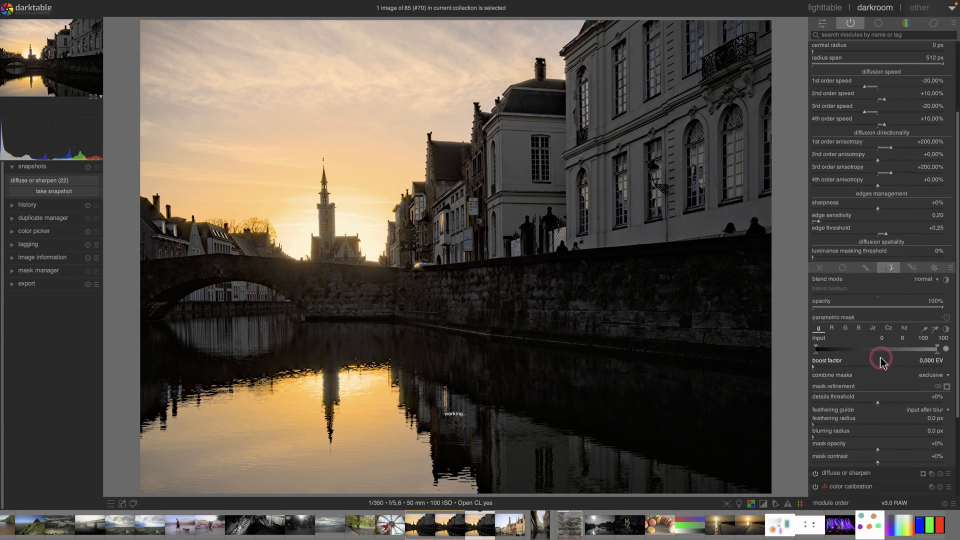
{"action": "scroll", "coordinate": [881, 359], "scroll_direction": "down", "scroll_amount": 4}
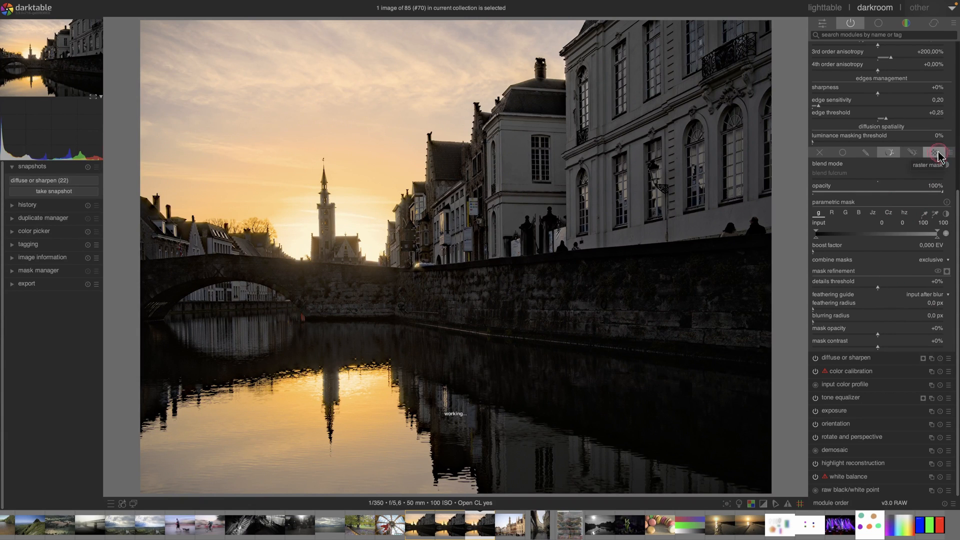
{"action": "left_click", "coordinate": [934, 152]}
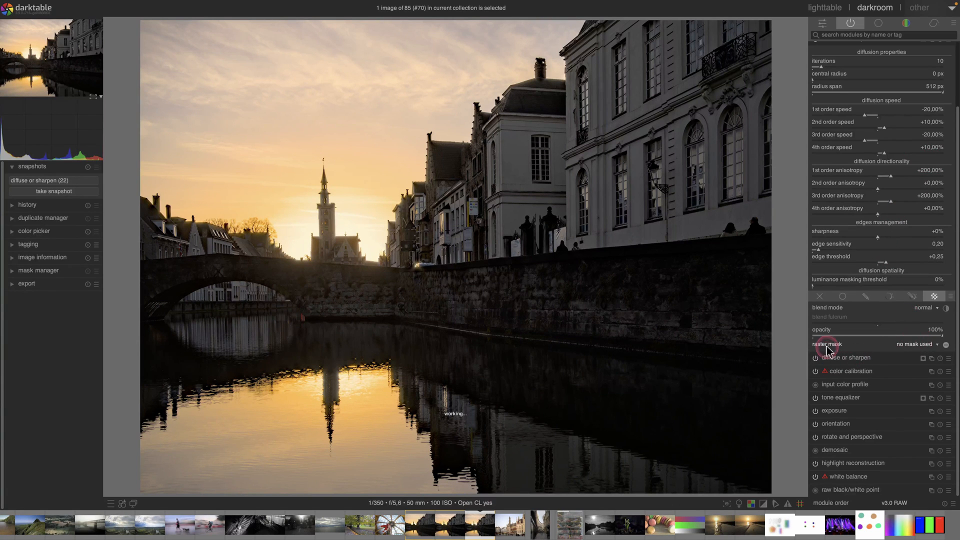
{"action": "left_click", "coordinate": [922, 345]}
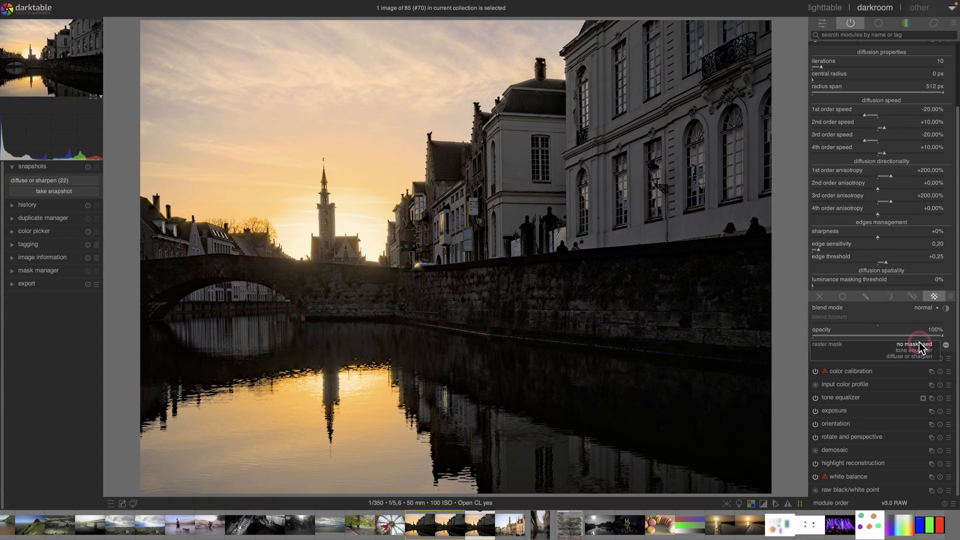
{"action": "left_click", "coordinate": [919, 345]}
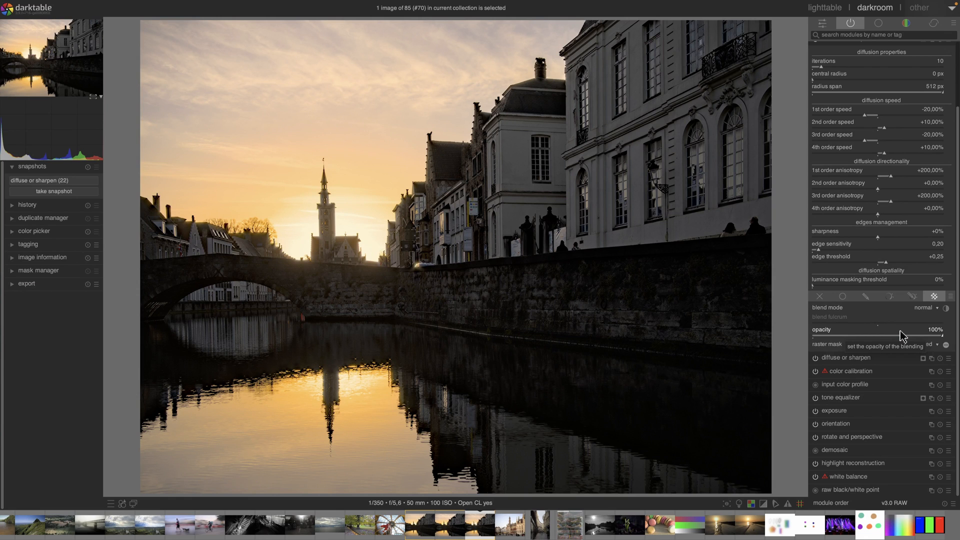
{"action": "left_click", "coordinate": [923, 307]}
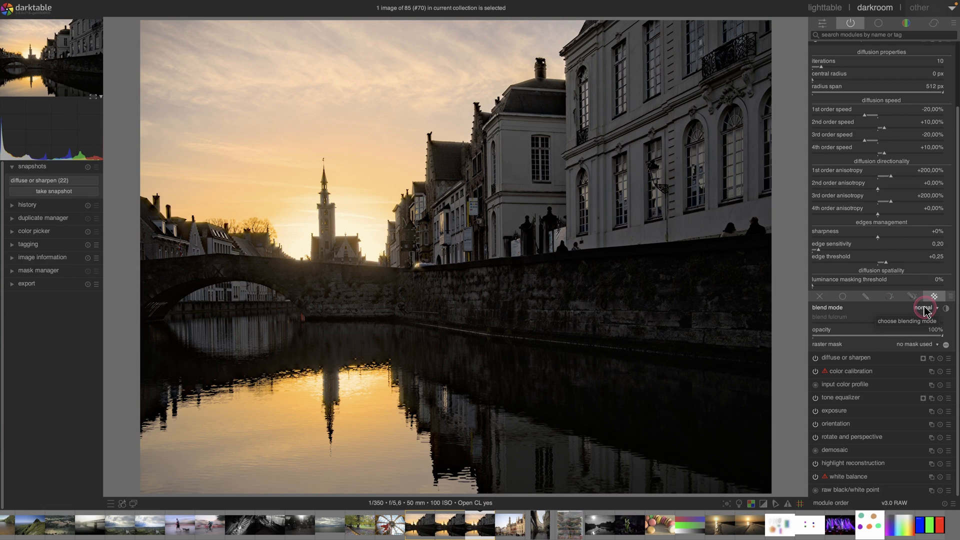
Switch the clouds instance to a drawn and parametric mask and place a gradient with a tightened transition across the sky above the tower
{"action": "left_click", "coordinate": [889, 296]}
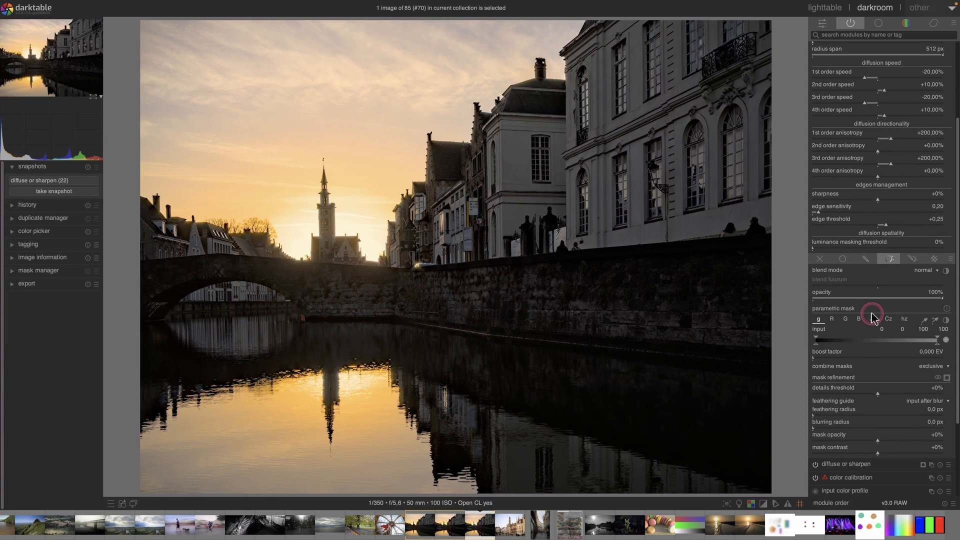
{"action": "left_click", "coordinate": [912, 259]}
{"action": "left_click", "coordinate": [904, 322]}
{"action": "left_click", "coordinate": [934, 321]}
{"action": "left_click", "coordinate": [300, 189]}
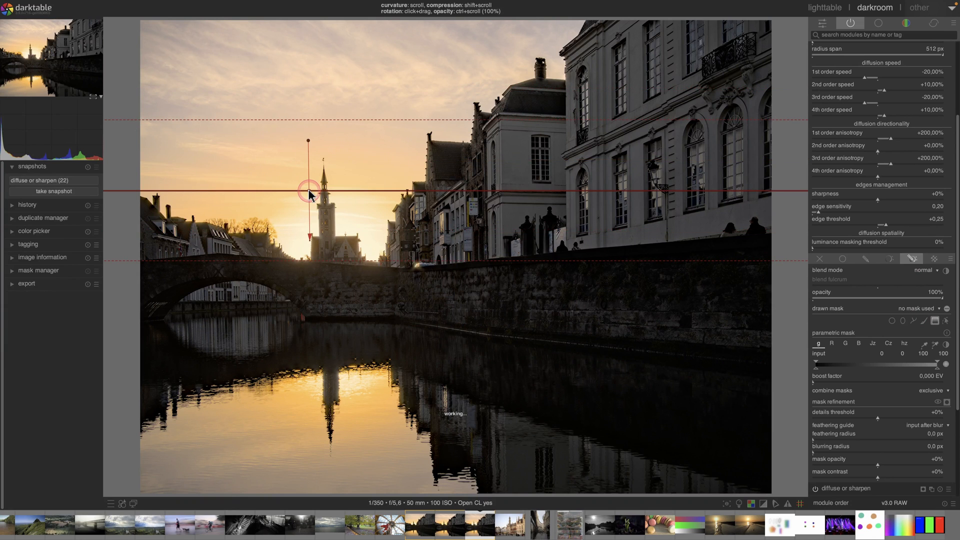
{"action": "scroll", "coordinate": [312, 195], "scroll_direction": "down", "scroll_amount": 3, "text": "shift"}
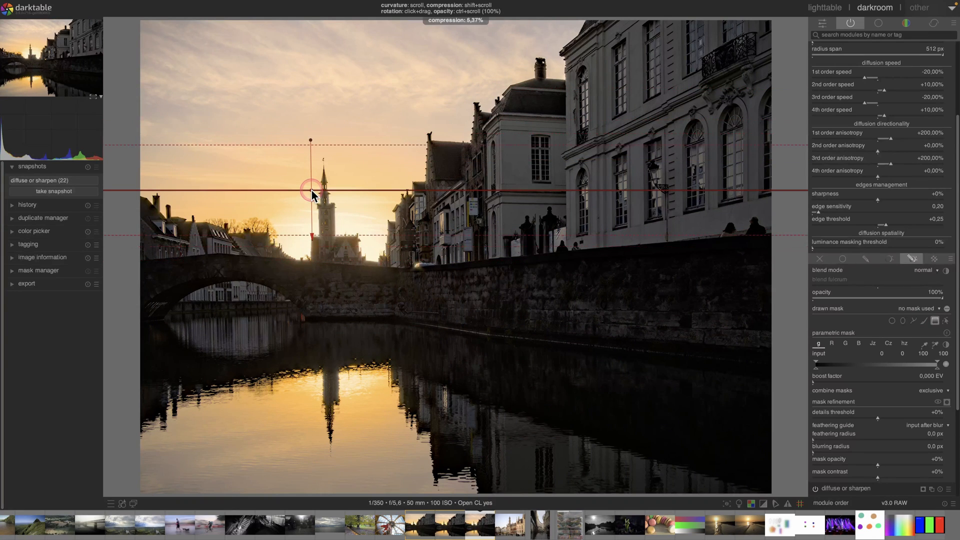
{"action": "scroll", "coordinate": [312, 194], "scroll_direction": "down", "scroll_amount": 2, "text": "shift"}
{"action": "left_click_drag", "start_coordinate": [311, 193], "coordinate": [303, 156]}
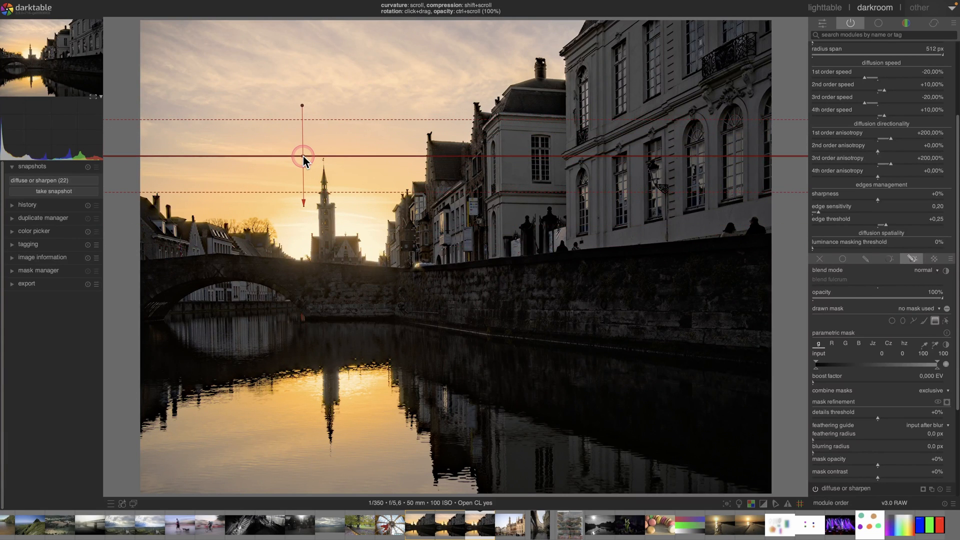
{"action": "left_click", "coordinate": [303, 157]}
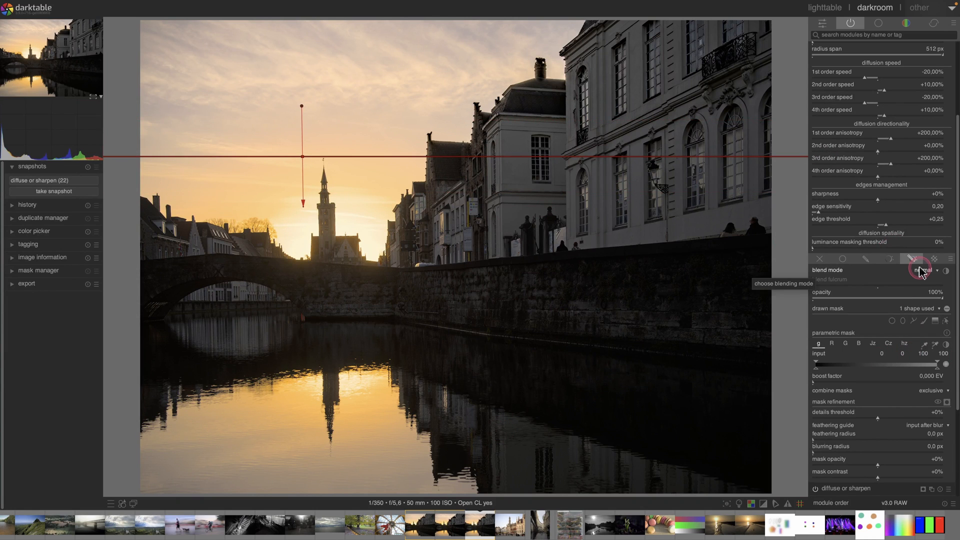
Set the clouds instance's iterations to 1 and turn on the display of its mask
{"action": "scroll", "coordinate": [840, 180], "scroll_direction": "up", "scroll_amount": 2}
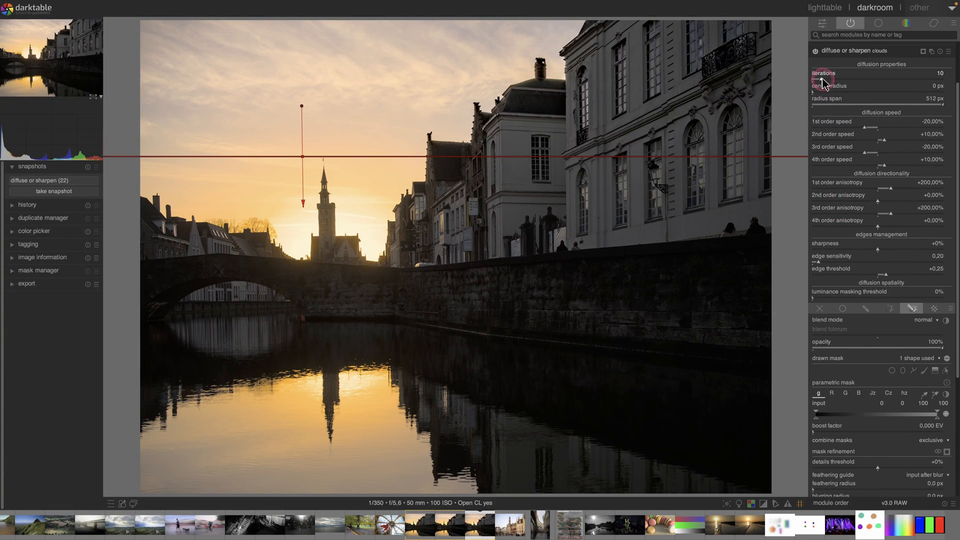
{"action": "left_click_drag", "start_coordinate": [823, 83], "coordinate": [811, 83]}
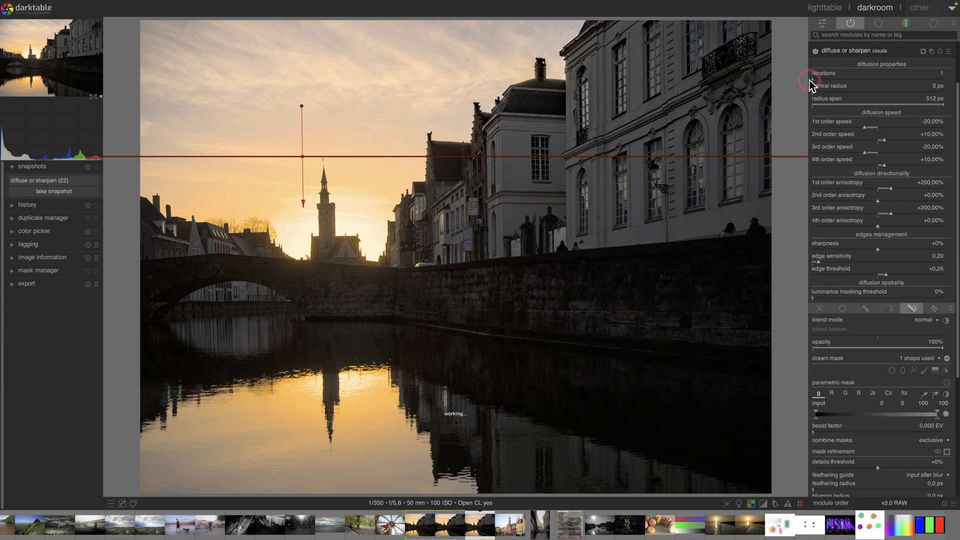
{"action": "scroll", "coordinate": [831, 193], "scroll_direction": "down", "scroll_amount": 2}
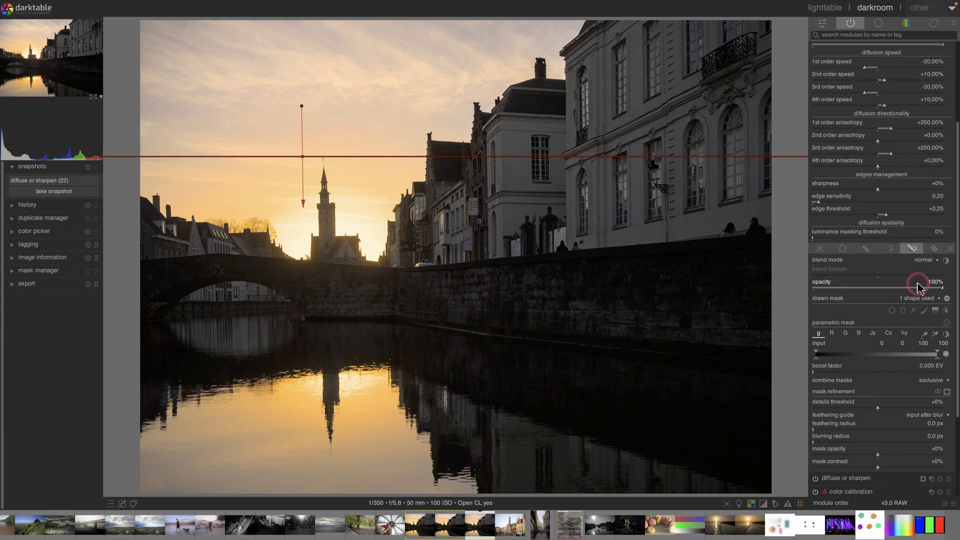
{"action": "left_click", "coordinate": [946, 392]}
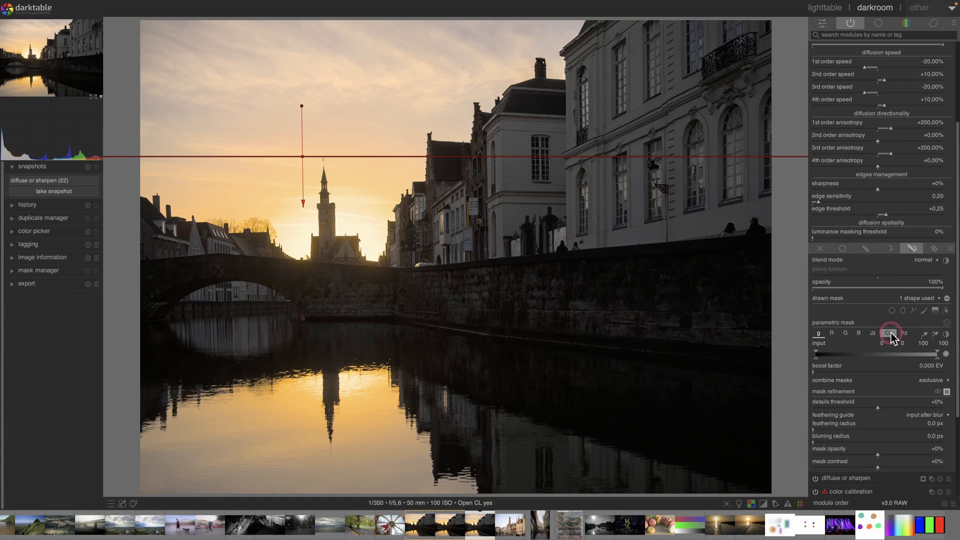
Restrict the clouds mask on the Cz channel with lower limits of 0.10 and 0.26, and set the feathering radius to 54.7 px
{"action": "left_click", "coordinate": [889, 333]}
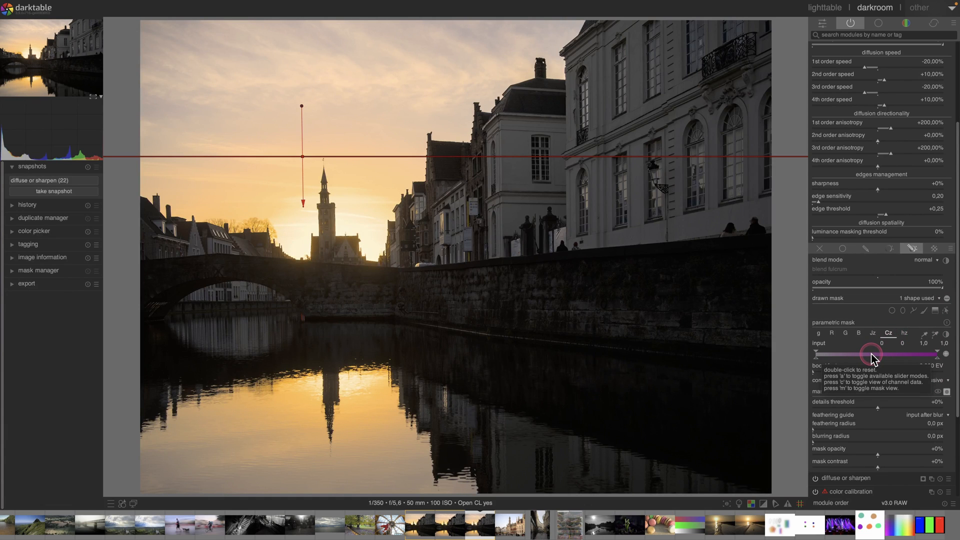
{"action": "scroll", "coordinate": [943, 373], "scroll_direction": "down", "scroll_amount": 1}
{"action": "left_click", "coordinate": [945, 388]}
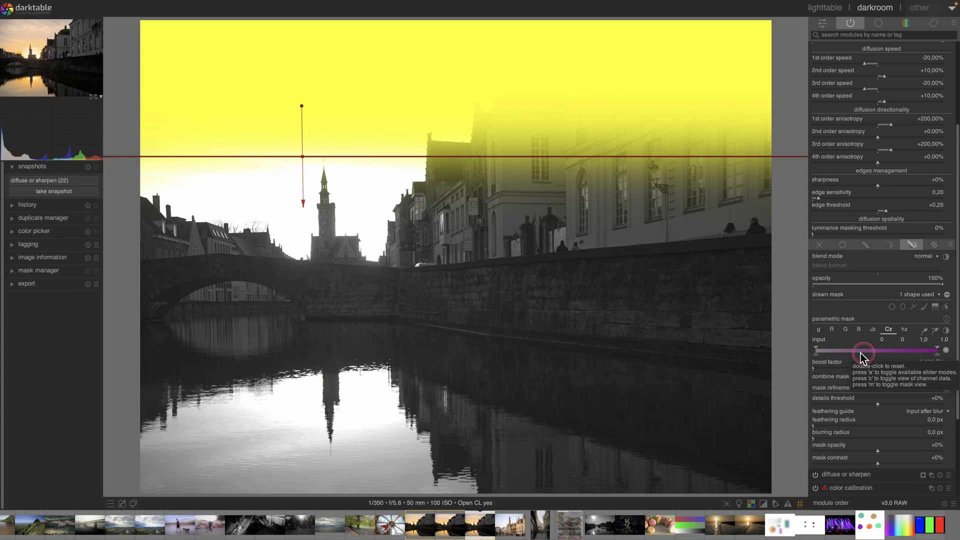
{"action": "mouse_move", "coordinate": [818, 354]}
{"action": "left_mouse_down"}
{"action": "mouse_move", "coordinate": [848, 353]}
{"action": "mouse_move", "coordinate": [825, 357]}
{"action": "left_mouse_up"}
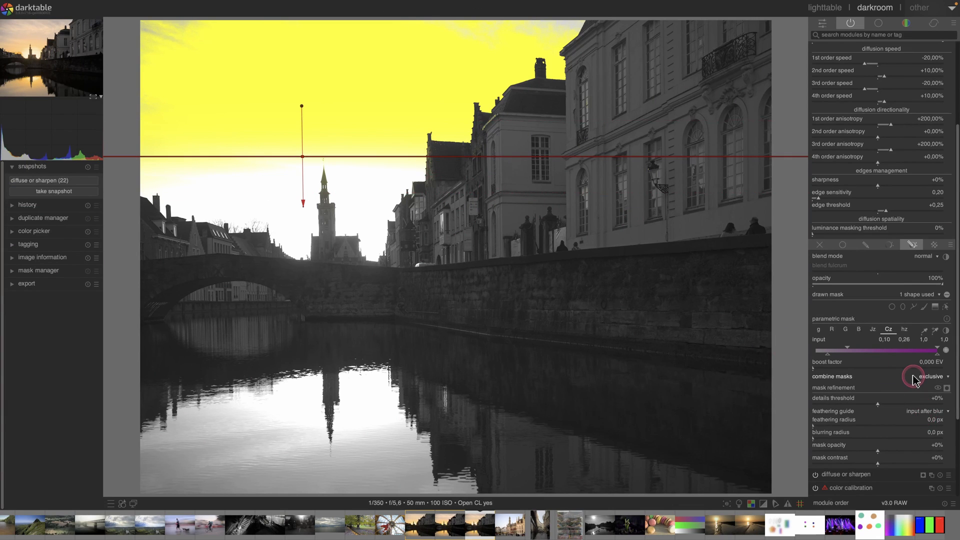
{"action": "left_click", "coordinate": [841, 426]}
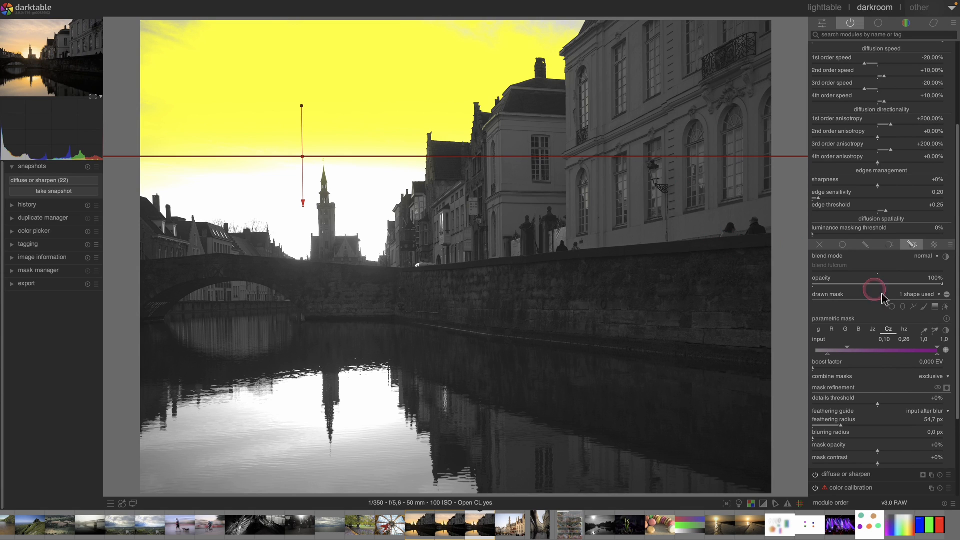
Restrict the clouds mask on the Jz channel with boost factor 2.323 EV and lower limits of 1.3 and 1.7, and hide the mask display
{"action": "left_click", "coordinate": [873, 329]}
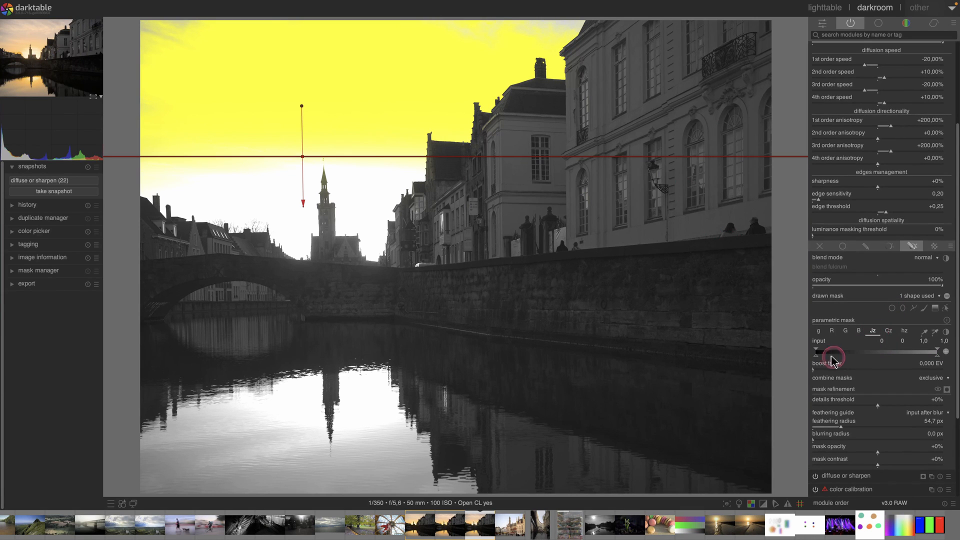
{"action": "left_click_drag", "start_coordinate": [834, 359], "coordinate": [884, 359]}
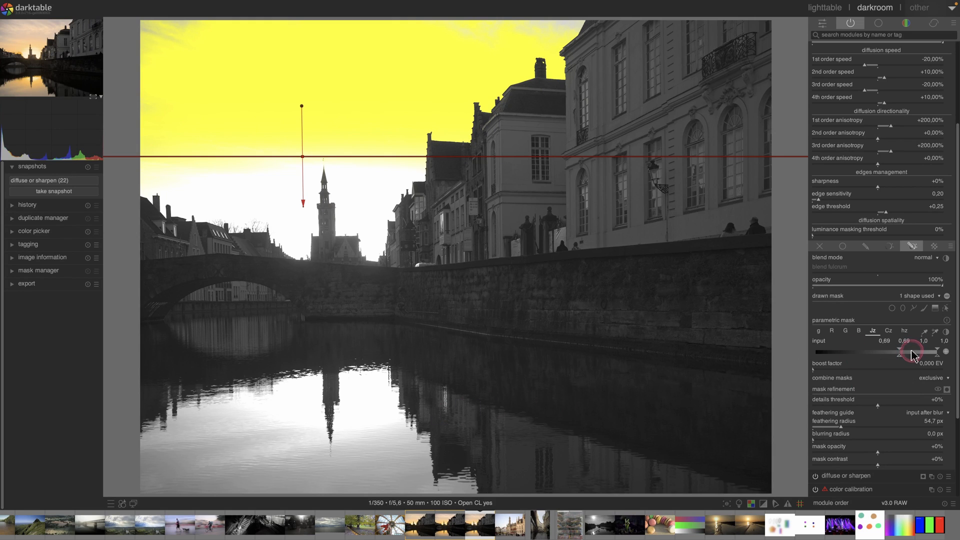
{"action": "left_click_drag", "start_coordinate": [901, 356], "coordinate": [903, 357]}
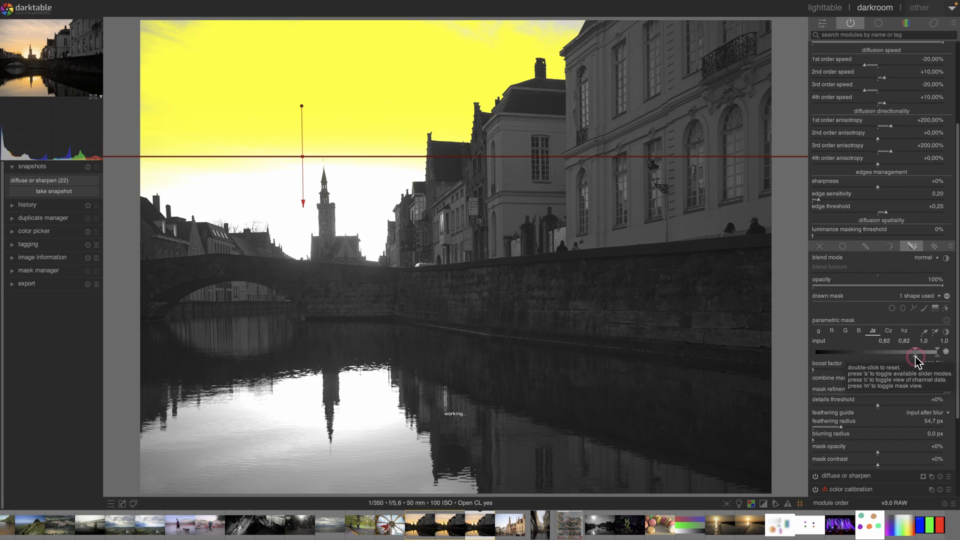
{"action": "mouse_move", "coordinate": [916, 360]}
{"action": "left_mouse_down"}
{"action": "mouse_move", "coordinate": [934, 360]}
{"action": "mouse_move", "coordinate": [917, 360]}
{"action": "left_mouse_up"}
{"action": "left_click_drag", "start_coordinate": [816, 369], "coordinate": [914, 368]}
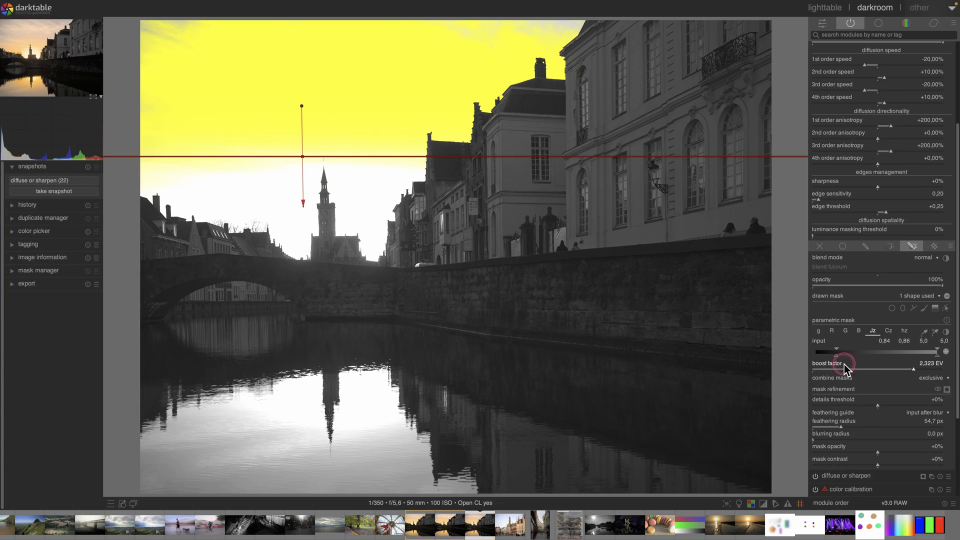
{"action": "mouse_move", "coordinate": [836, 356]}
{"action": "left_mouse_down"}
{"action": "mouse_move", "coordinate": [876, 355]}
{"action": "mouse_move", "coordinate": [848, 355]}
{"action": "mouse_move", "coordinate": [868, 349]}
{"action": "mouse_move", "coordinate": [858, 353]}
{"action": "left_mouse_up"}
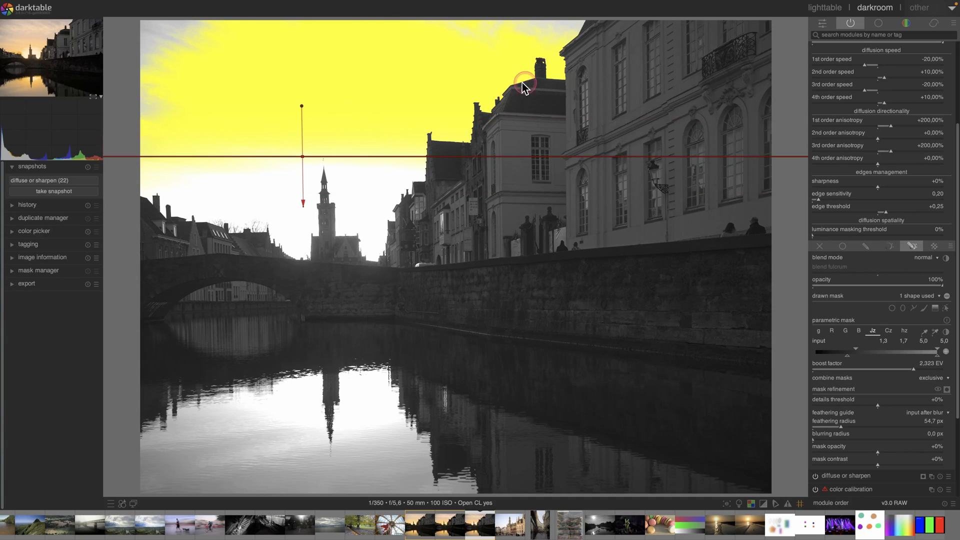
{"action": "left_click", "coordinate": [948, 390]}
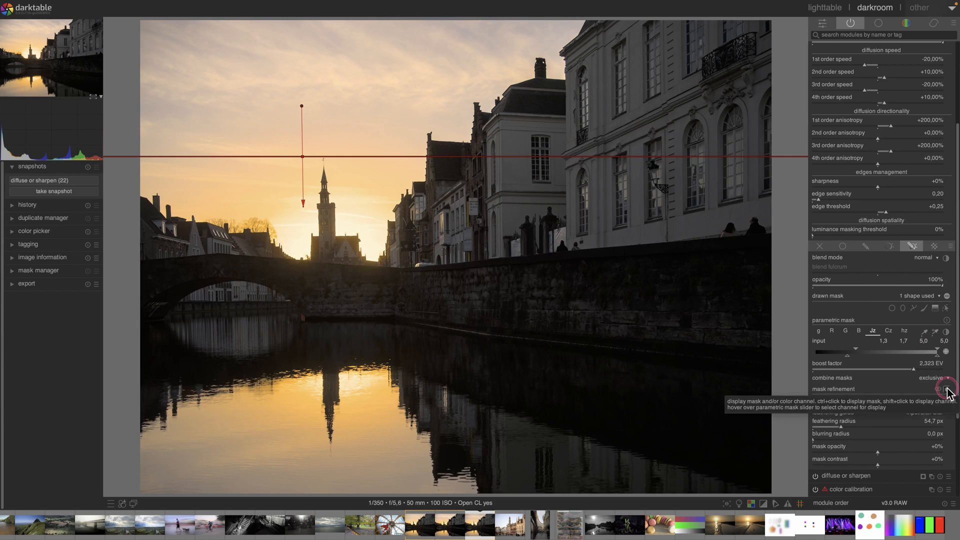
Set the clouds instance's iterations to 10 and hide the gradient's guides on the image
{"action": "scroll", "coordinate": [879, 165], "scroll_direction": "up", "scroll_amount": 3}
{"action": "left_click", "coordinate": [831, 74]}
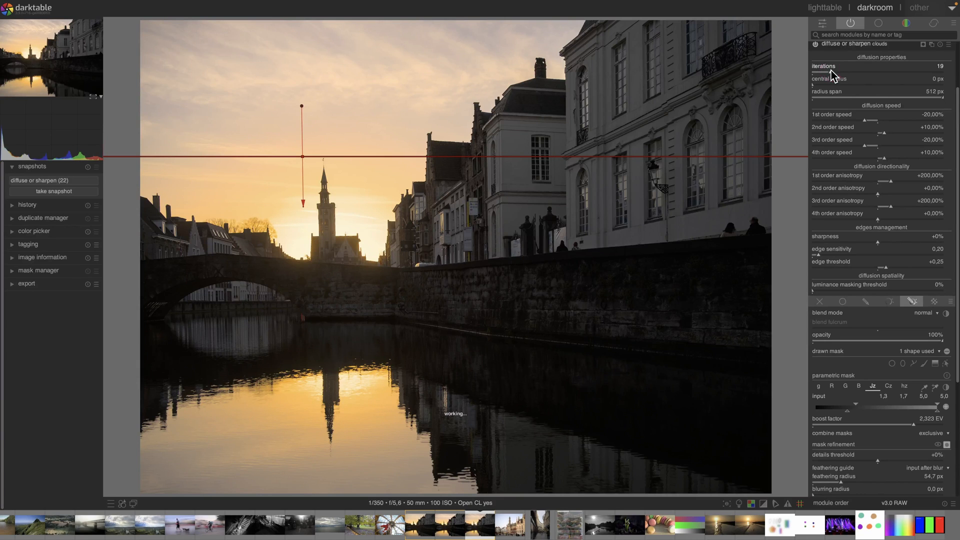
{"action": "left_click", "coordinate": [823, 71]}
{"action": "left_click", "coordinate": [829, 71]}
{"action": "right_click", "coordinate": [829, 70]}
{"action": "type", "text": "10"}
{"action": "key", "text": "Return"}
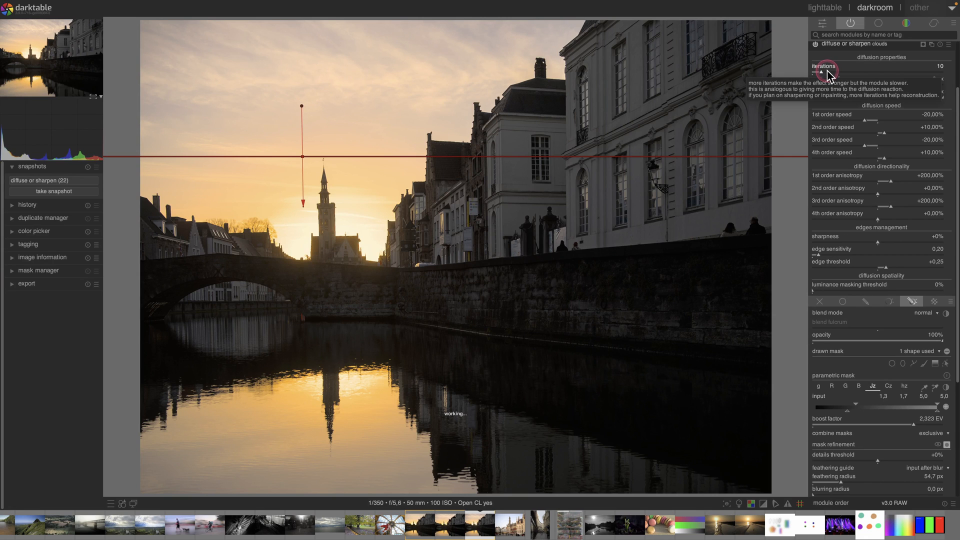
{"action": "left_click", "coordinate": [945, 364]}
{"action": "left_click", "coordinate": [859, 205]}
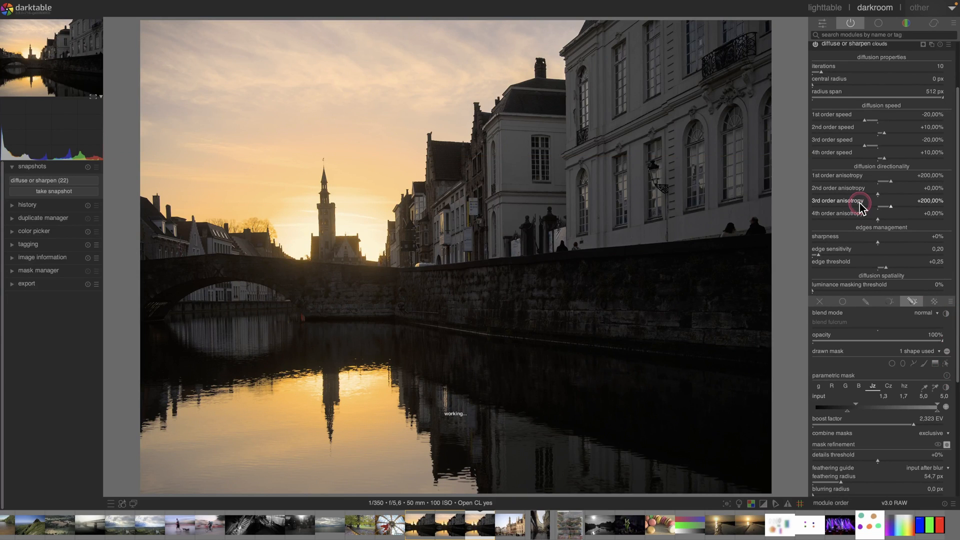
Switch the clouds instance off and on again to compare its effect on the sky, and collapse the module
{"action": "left_click", "coordinate": [815, 86]}
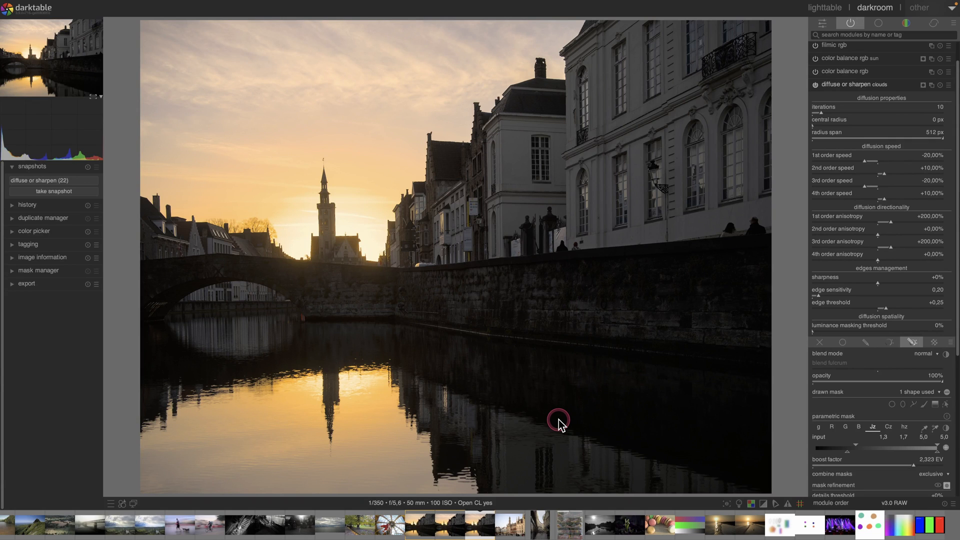
{"action": "left_click", "coordinate": [816, 86]}
{"action": "left_click", "coordinate": [846, 85]}
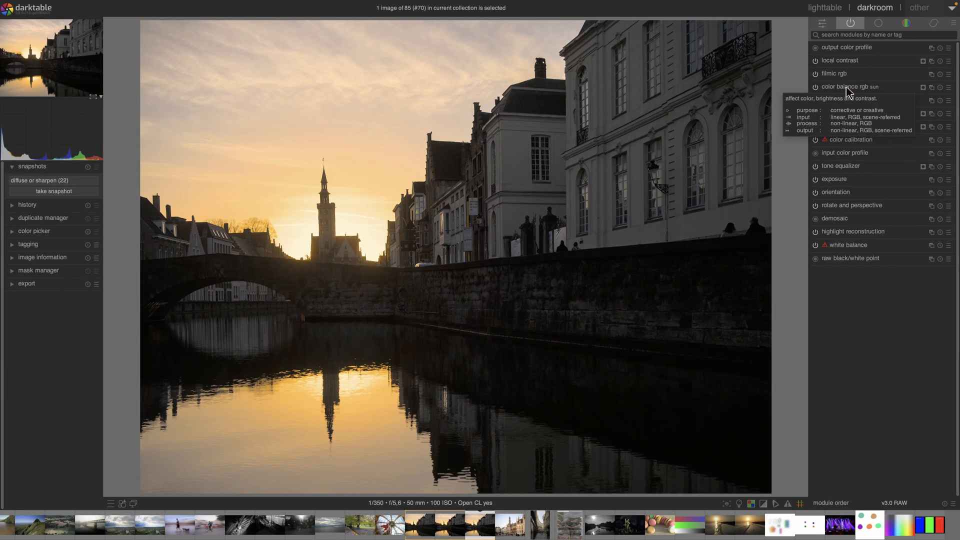
{"action": "left_click", "coordinate": [844, 86]}
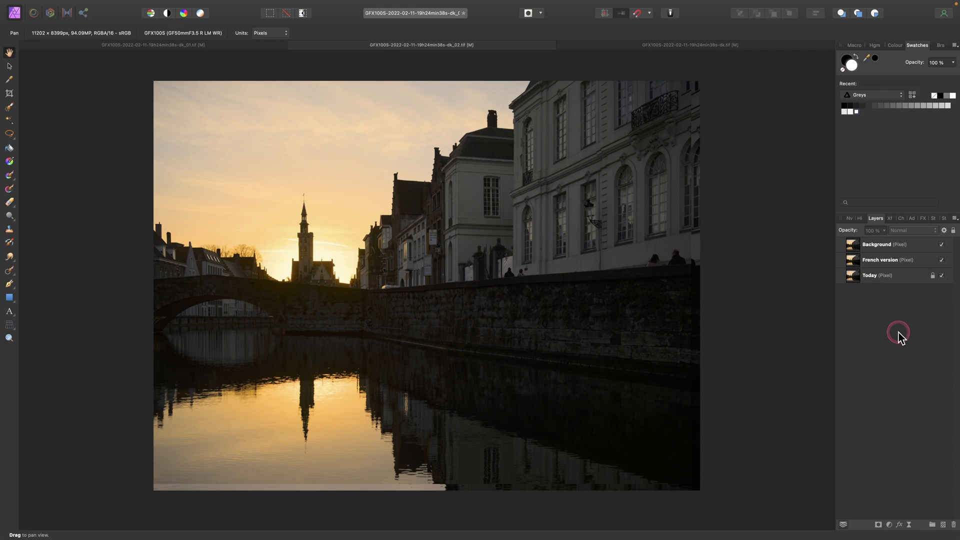
Switch to Affinity Photo, hide the Background and French version layers, and toggle French version to compare it with Today
{"action": "left_click", "coordinate": [941, 244]}
{"action": "left_click", "coordinate": [941, 260]}
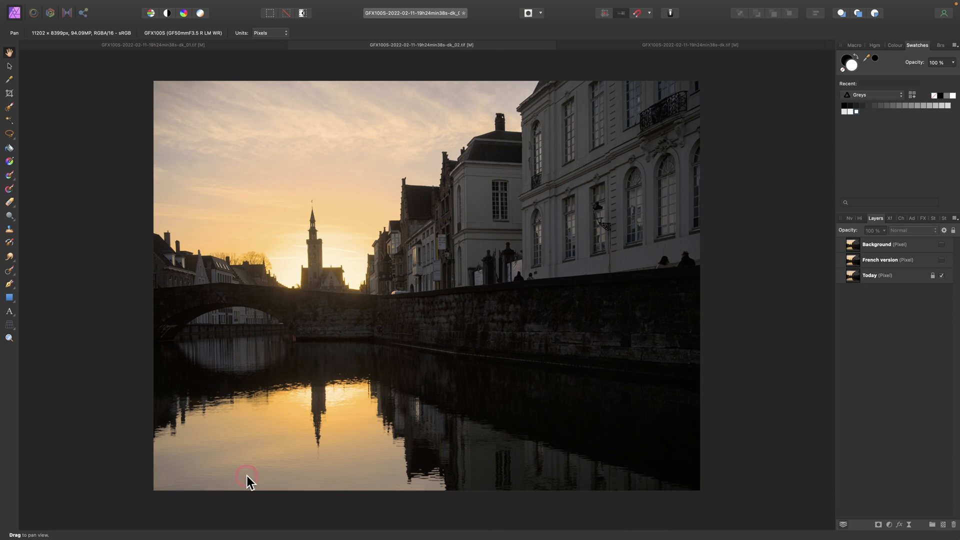
{"action": "left_click", "coordinate": [942, 260]}
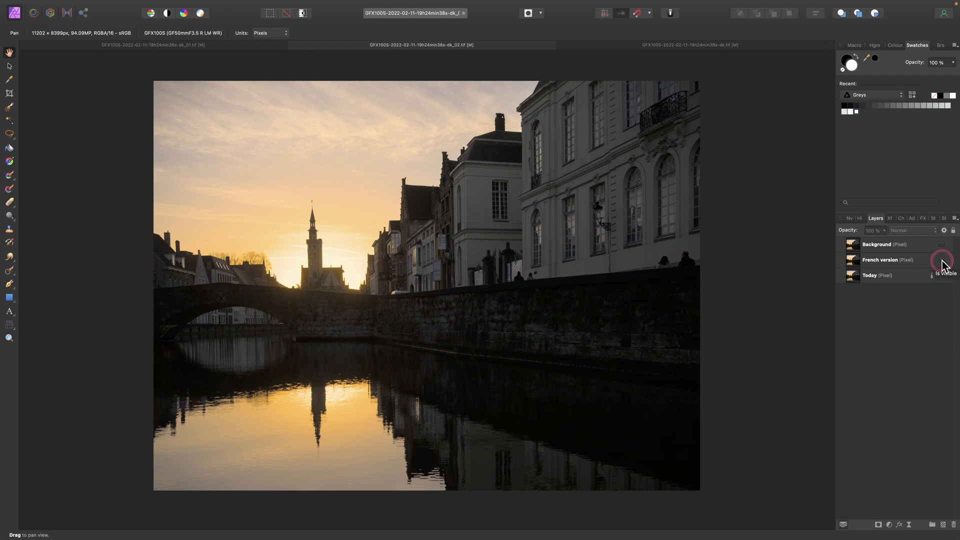
{"action": "left_click", "coordinate": [942, 261]}
{"action": "left_click", "coordinate": [941, 260]}
{"action": "left_click", "coordinate": [942, 260]}
{"action": "left_click", "coordinate": [941, 260]}
{"action": "left_click", "coordinate": [942, 260]}
{"action": "left_click", "coordinate": [941, 261]}
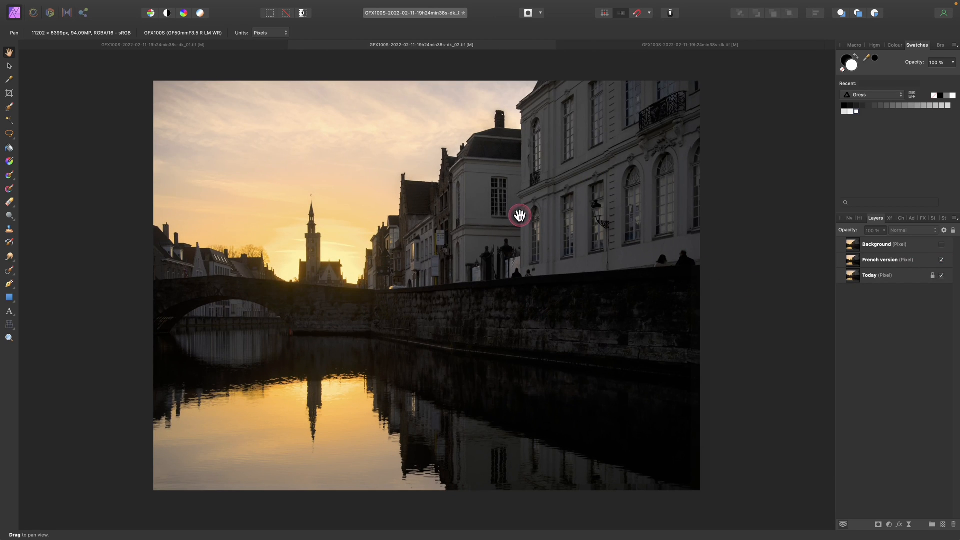
Inspect the French version's quay wall and dark water at 100% zoom, and return to the whole image
{"action": "key", "text": "super+1"}
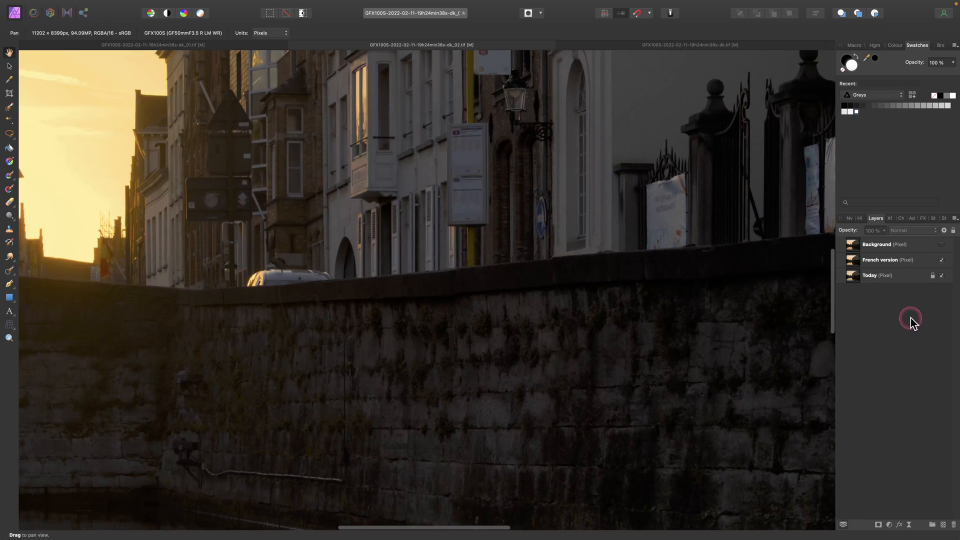
{"action": "scroll", "coordinate": [608, 337], "scroll_direction": "down", "scroll_amount": 5}
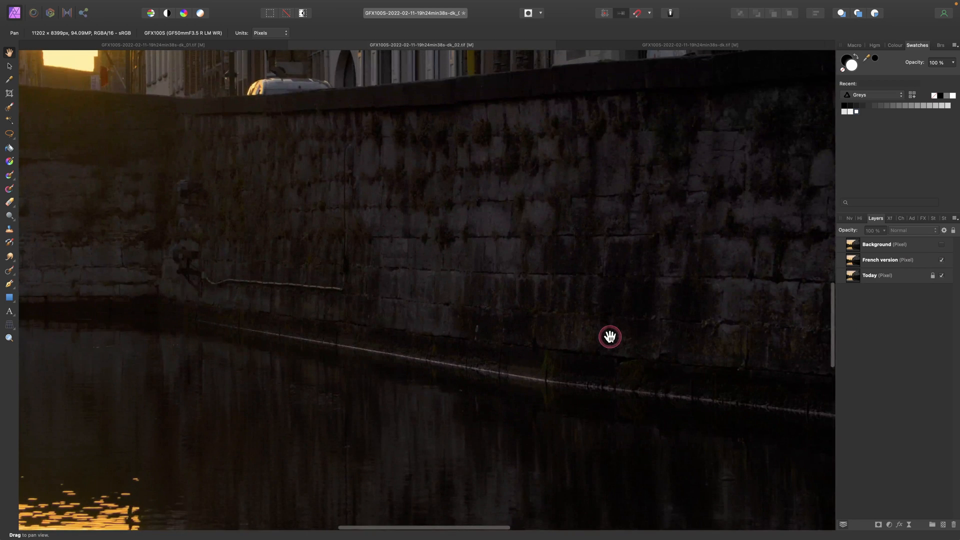
{"action": "key", "text": "super+0"}
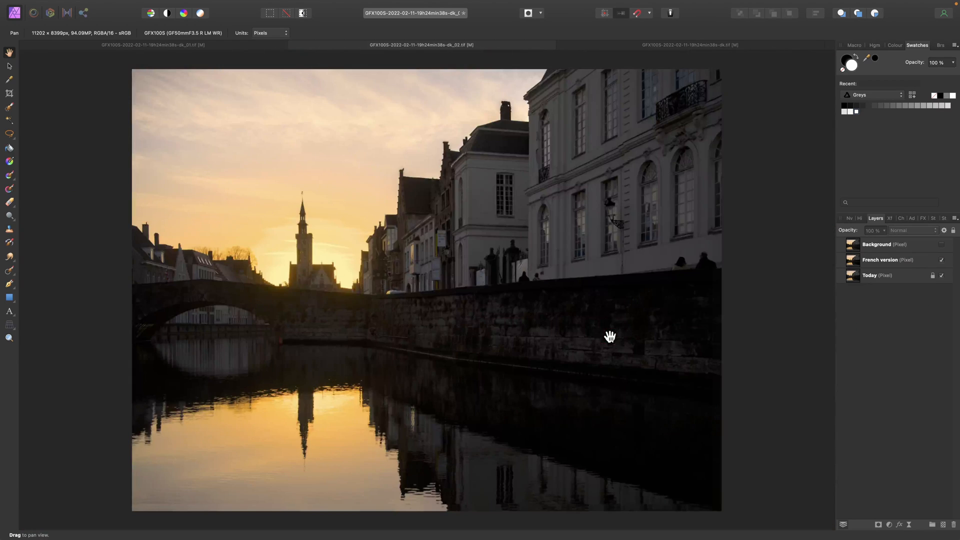
Toggle the French version layer's visibility repeatedly to compare its sky and buildings with Today across the whole image
{"action": "left_click", "coordinate": [943, 260]}
{"action": "left_click", "coordinate": [943, 260]}
{"action": "left_click", "coordinate": [943, 260]}
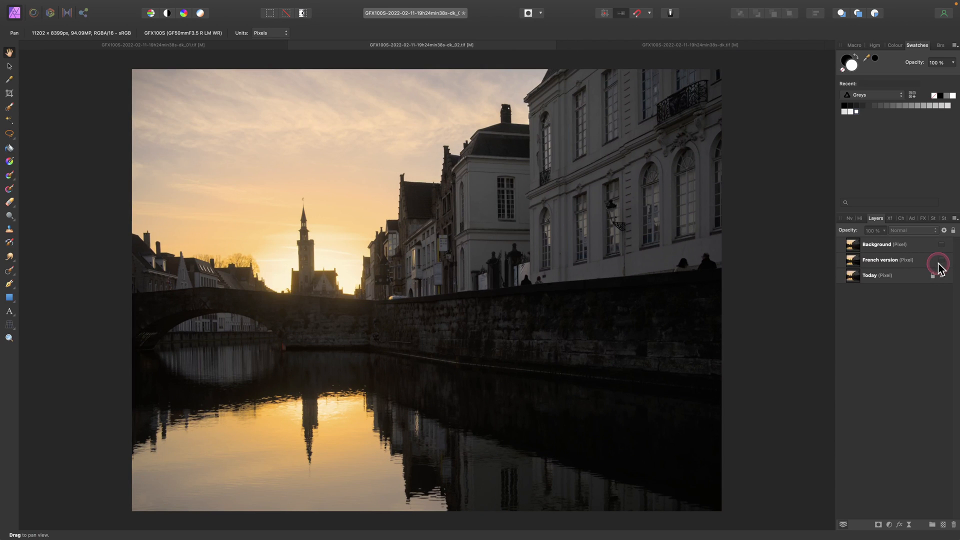
{"action": "left_click", "coordinate": [942, 260]}
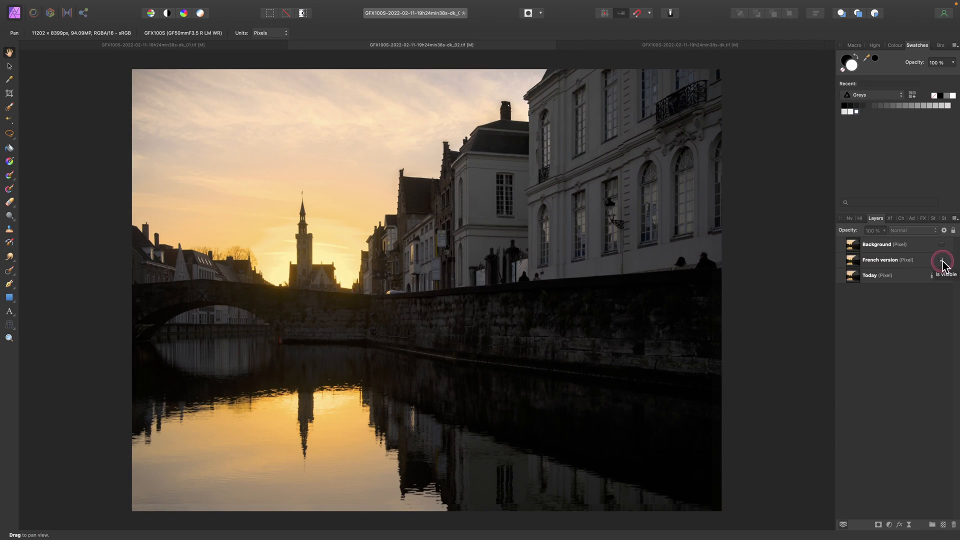
{"action": "left_click", "coordinate": [942, 260]}
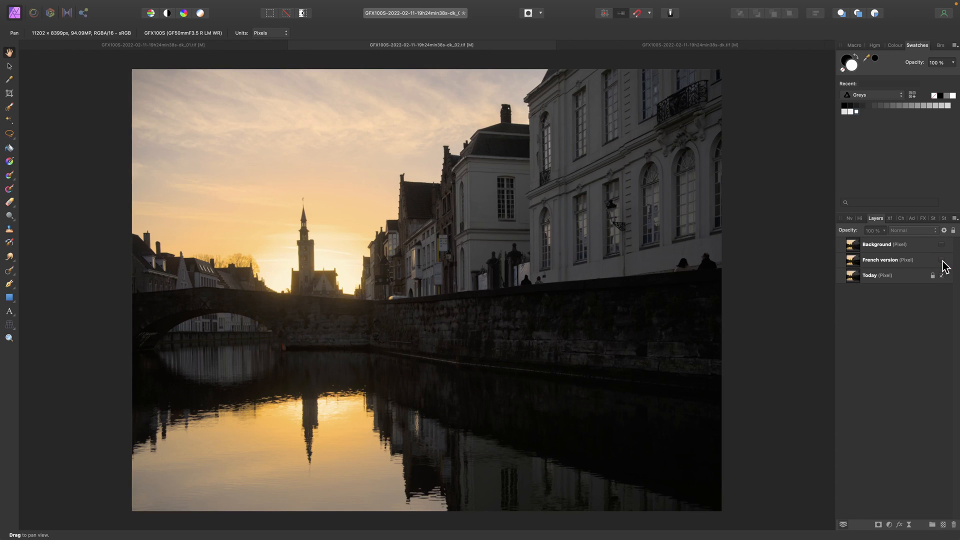
{"action": "left_click", "coordinate": [942, 260]}
{"action": "left_click", "coordinate": [942, 260]}
{"action": "left_click", "coordinate": [942, 260]}
Toggle the Background layer's visibility to compare it with the French version, leaving Background shown
{"action": "left_click", "coordinate": [943, 243]}
{"action": "left_click", "coordinate": [942, 245]}
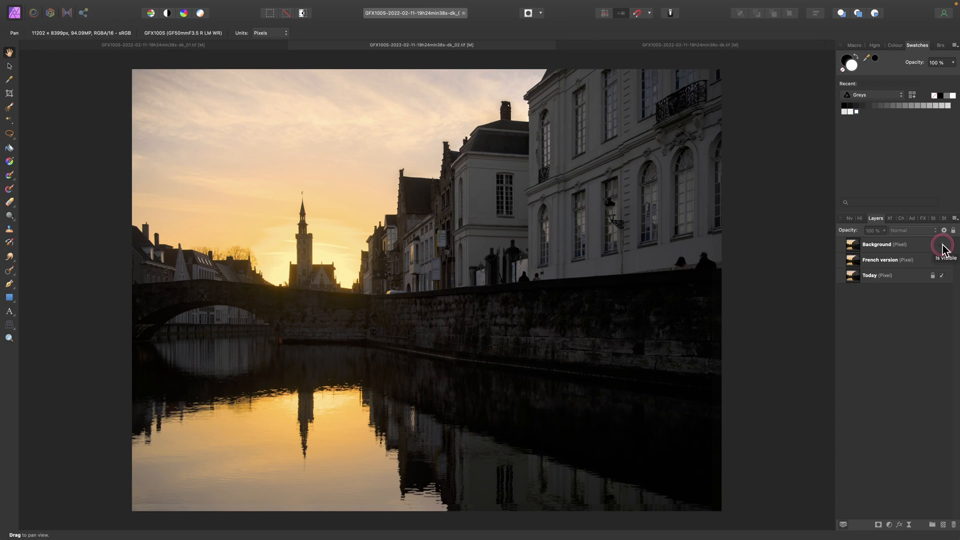
{"action": "left_click", "coordinate": [942, 245]}
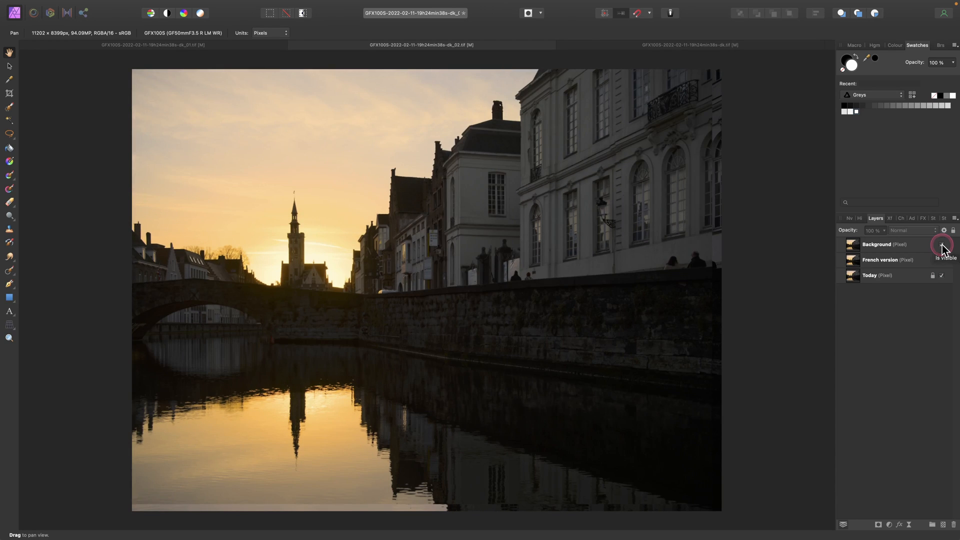
Hide the French version layer and toggle Background on and off to compare it with Today
{"action": "left_click", "coordinate": [942, 259]}
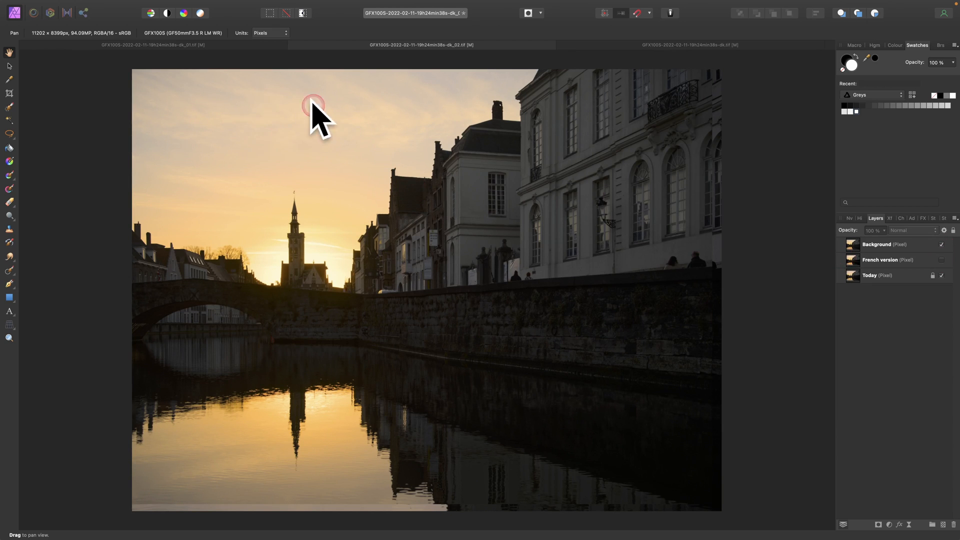
{"action": "left_click", "coordinate": [942, 245]}
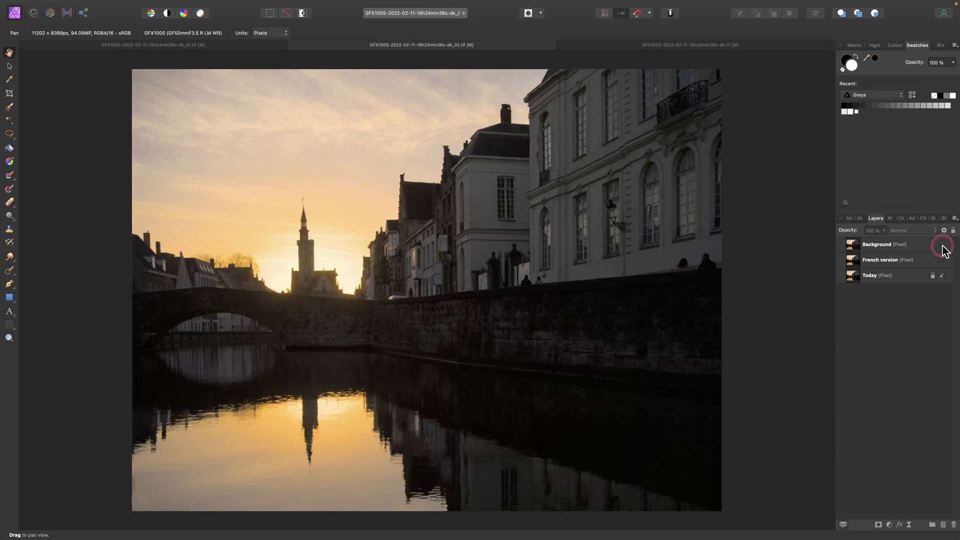
{"action": "left_click", "coordinate": [942, 245]}
{"action": "left_click", "coordinate": [942, 245]}
{"action": "left_click", "coordinate": [943, 245]}
{"action": "left_click", "coordinate": [942, 245]}
{"action": "left_click", "coordinate": [942, 260]}
{"action": "left_click", "coordinate": [941, 246]}
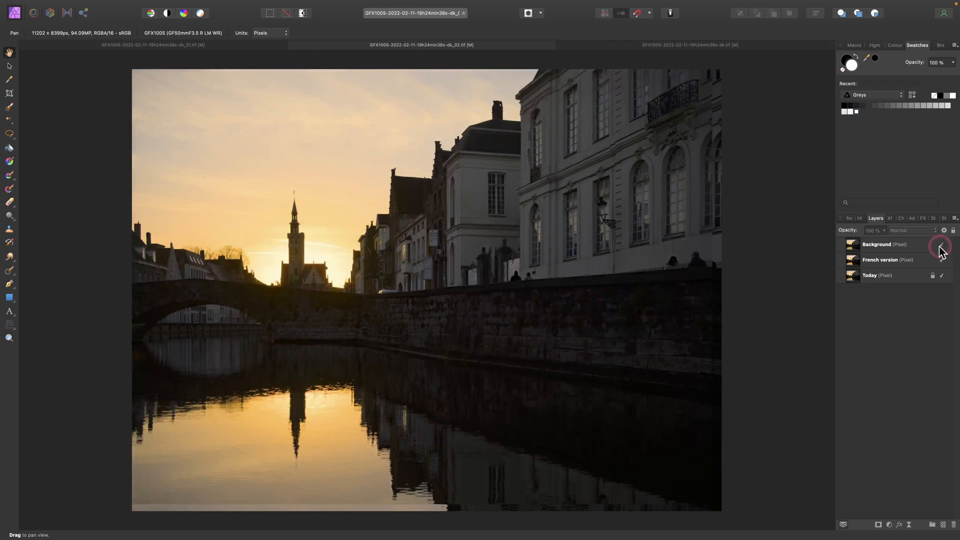